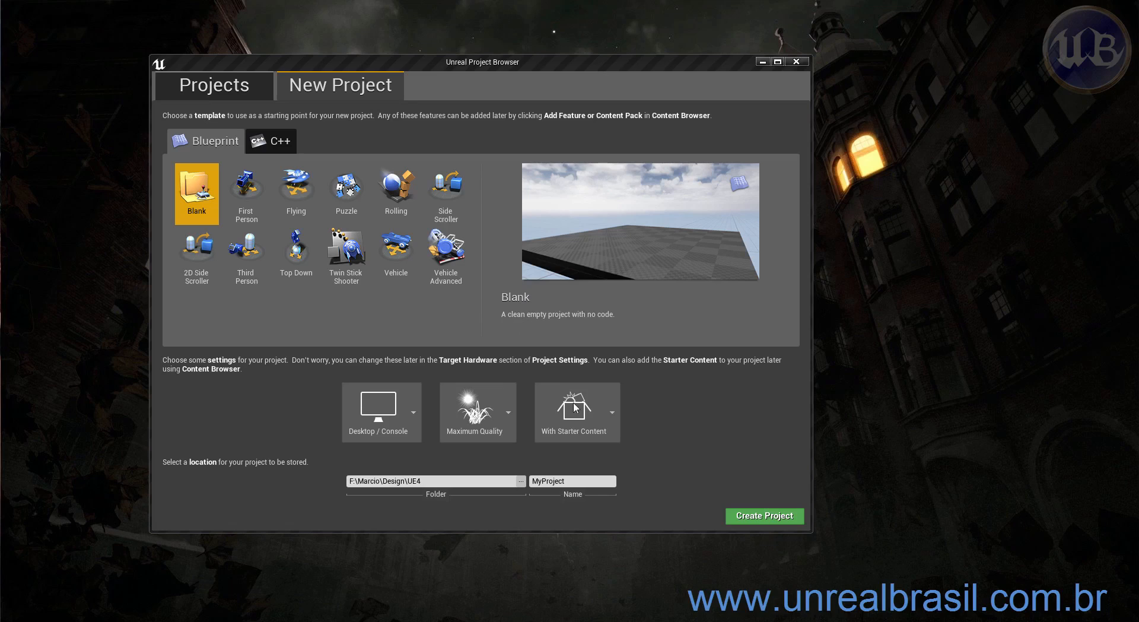
# - Create a Blank Blueprint project named LevelDesignTut with starter content in the F:\Marcio\Design\UE4 folder
pyautogui.click(194, 194)
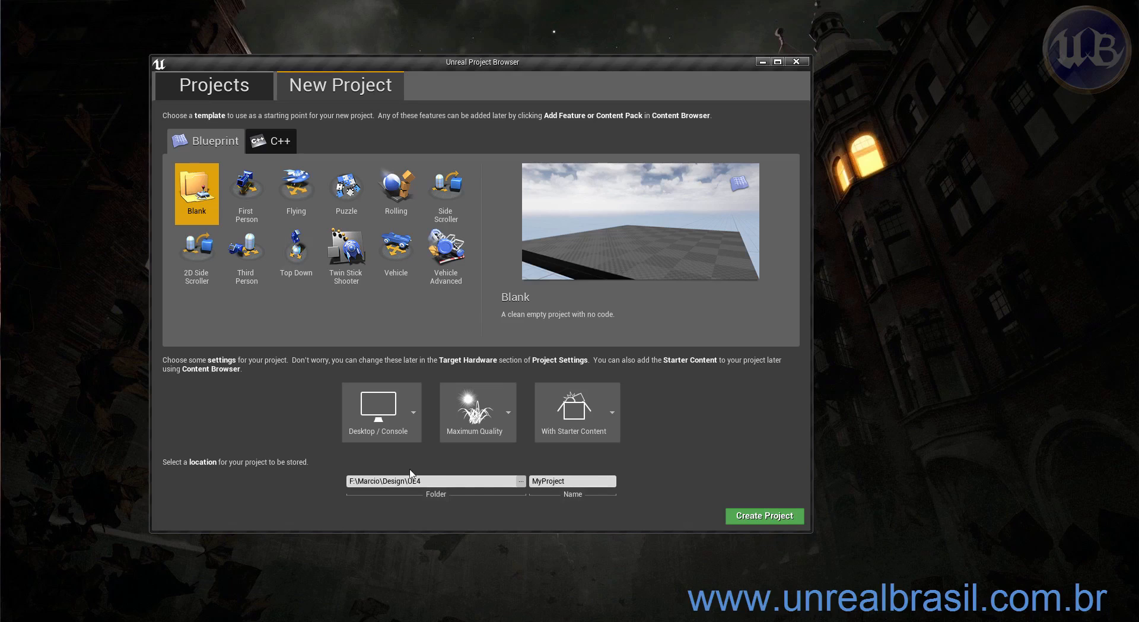
pyautogui.moveTo(577, 483); pyautogui.dragTo(478, 480)
pyautogui.press('BackSpace')
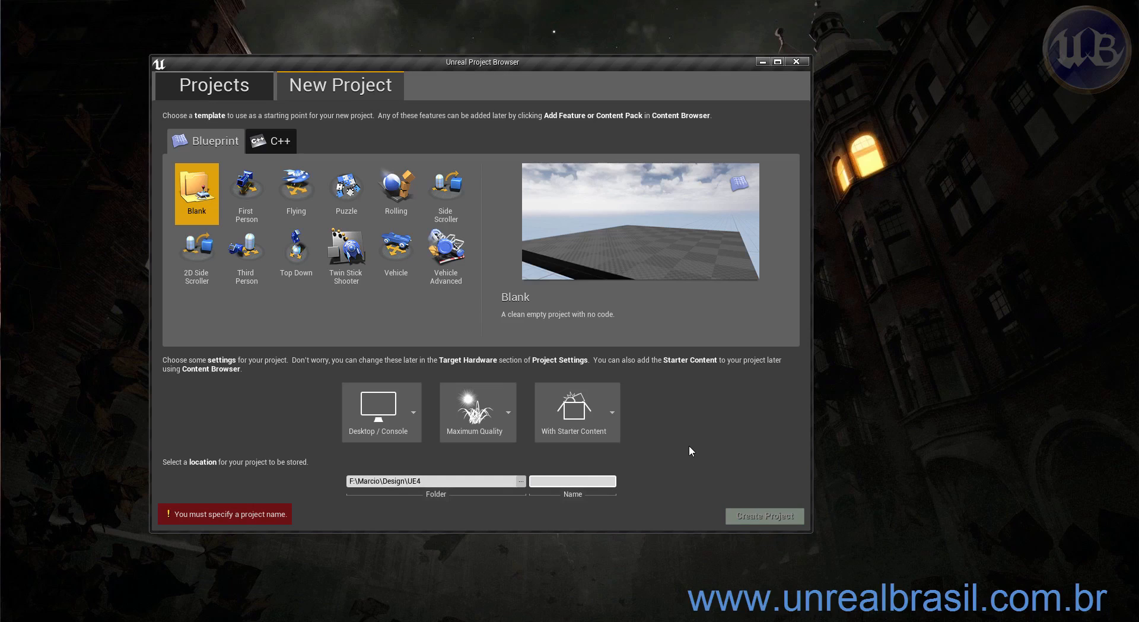
pyautogui.write('LevelDesignTut')
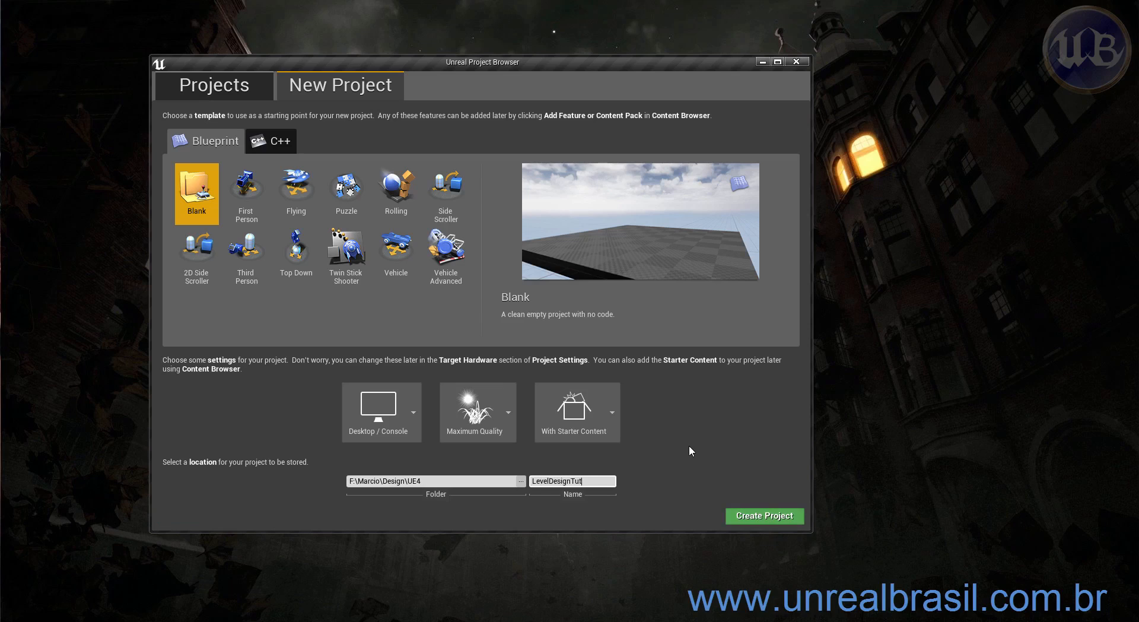
pyautogui.click(206, 207)
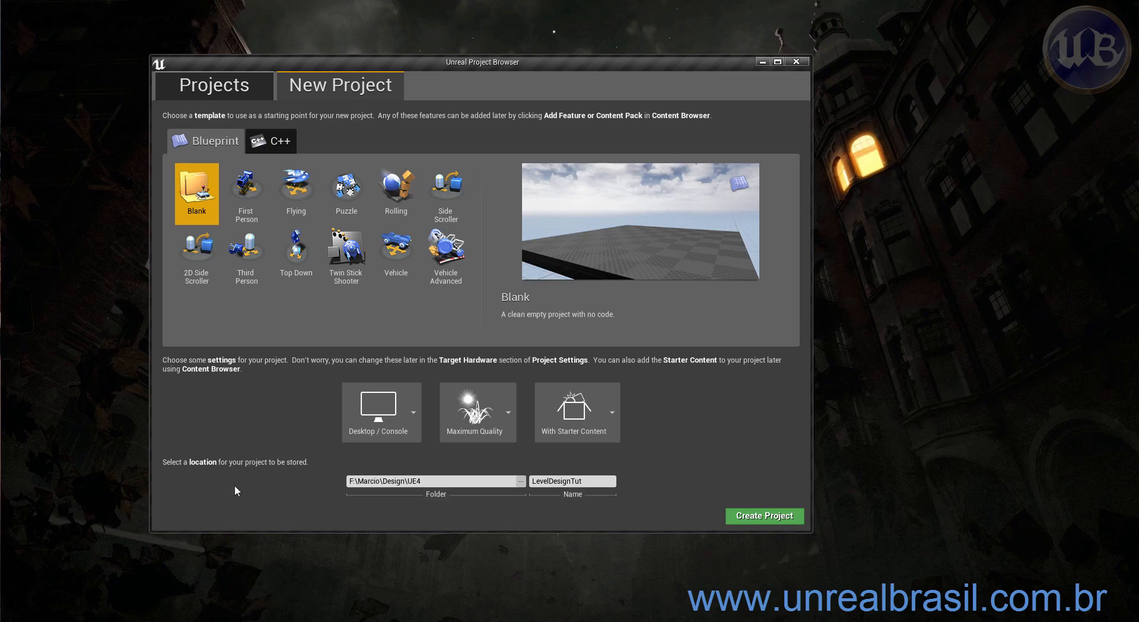
pyautogui.click(765, 515)
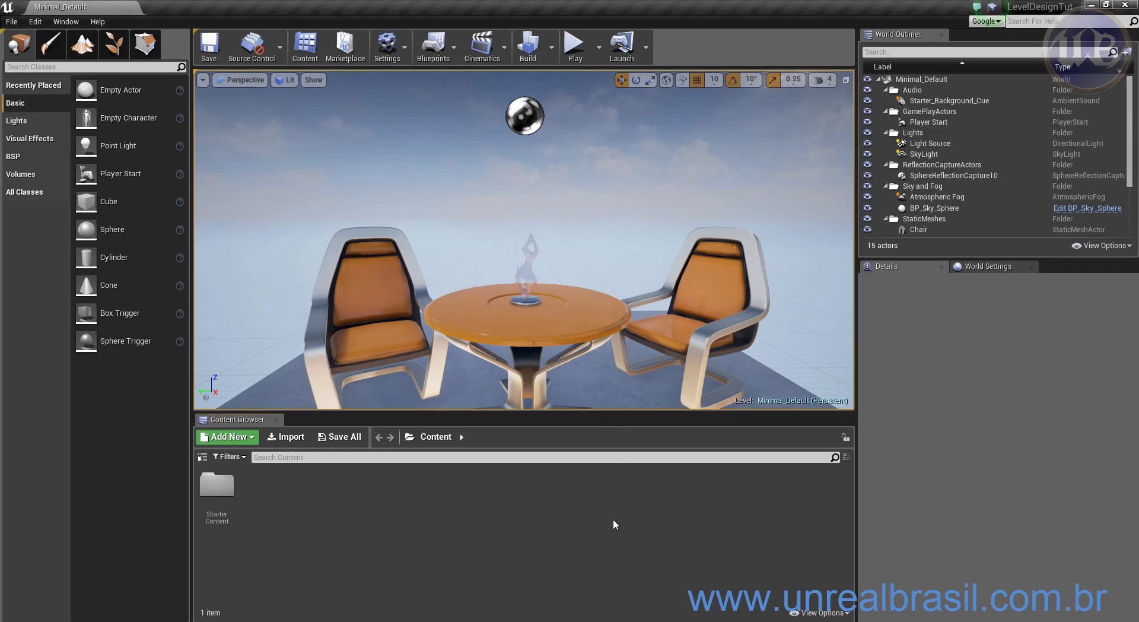
# - Enlarge the perspective viewport over the Content Browser and move the camera around the table and chairs
pyautogui.moveTo(607, 413); pyautogui.dragTo(607, 519)
pyautogui.moveTo(504, 401); pyautogui.dragTo(497, 487)
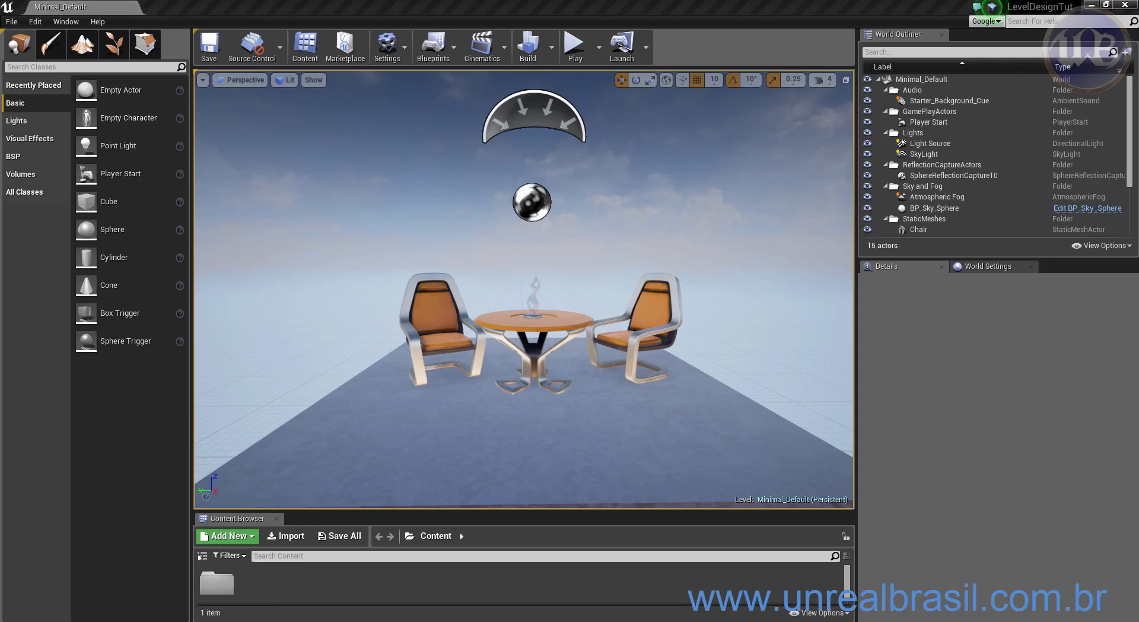
pyautogui.moveTo(662, 376); pyautogui.dragTo(646, 394)
pyautogui.moveTo(647, 394)
pyautogui.mouseDown(button='right')
pyautogui.moveTo(668, 324)
pyautogui.moveTo(587, 397)
pyautogui.moveTo(712, 399)
pyautogui.moveTo(611, 389)
pyautogui.moveTo(635, 396)
pyautogui.mouseUp(button='right')
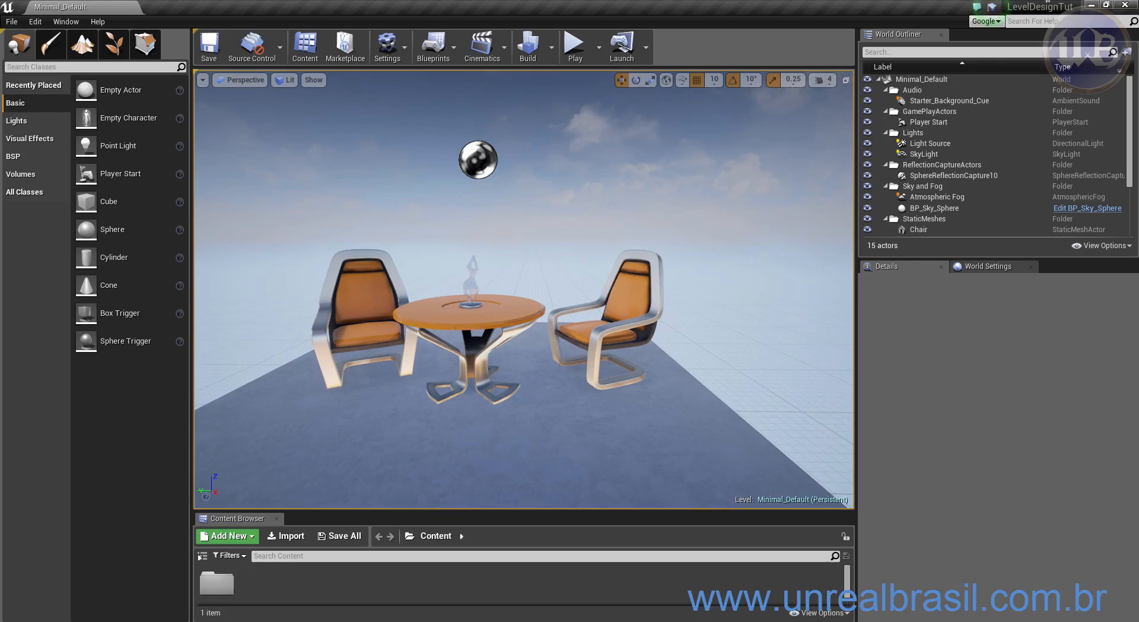
pyautogui.moveTo(358, 360)
pyautogui.mouseDown()
pyautogui.moveTo(358, 380)
pyautogui.moveTo(361, 344)
pyautogui.moveTo(362, 364)
pyautogui.mouseUp()
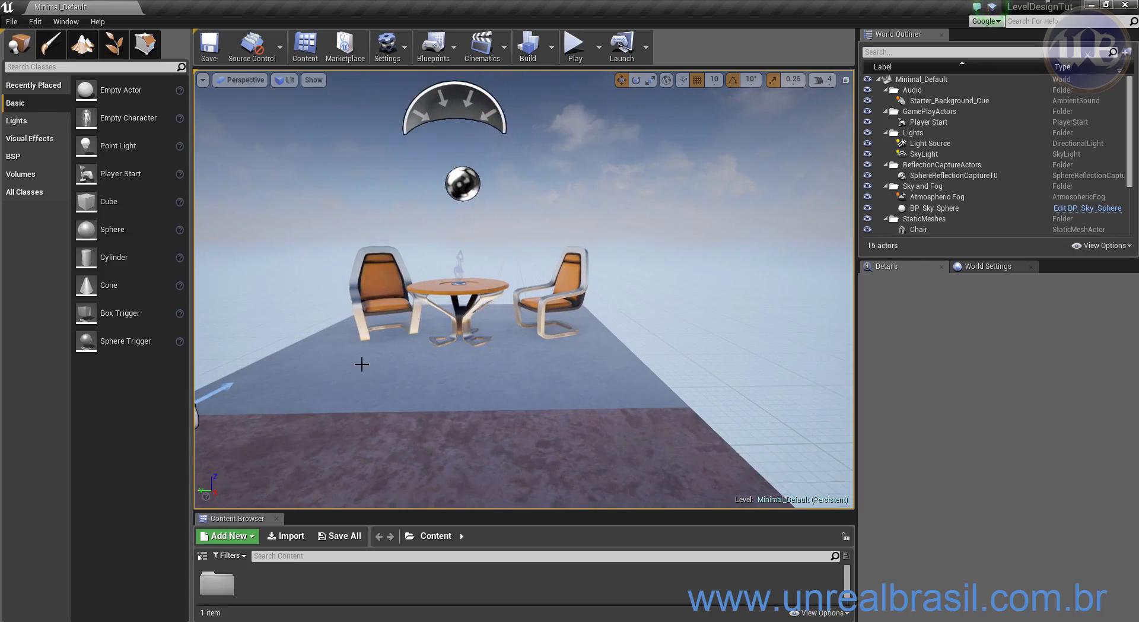
pyautogui.moveTo(362, 364)
pyautogui.mouseDown()
pyautogui.moveTo(361, 392)
pyautogui.moveTo(360, 347)
pyautogui.moveTo(355, 394)
pyautogui.moveTo(359, 350)
pyautogui.mouseUp()
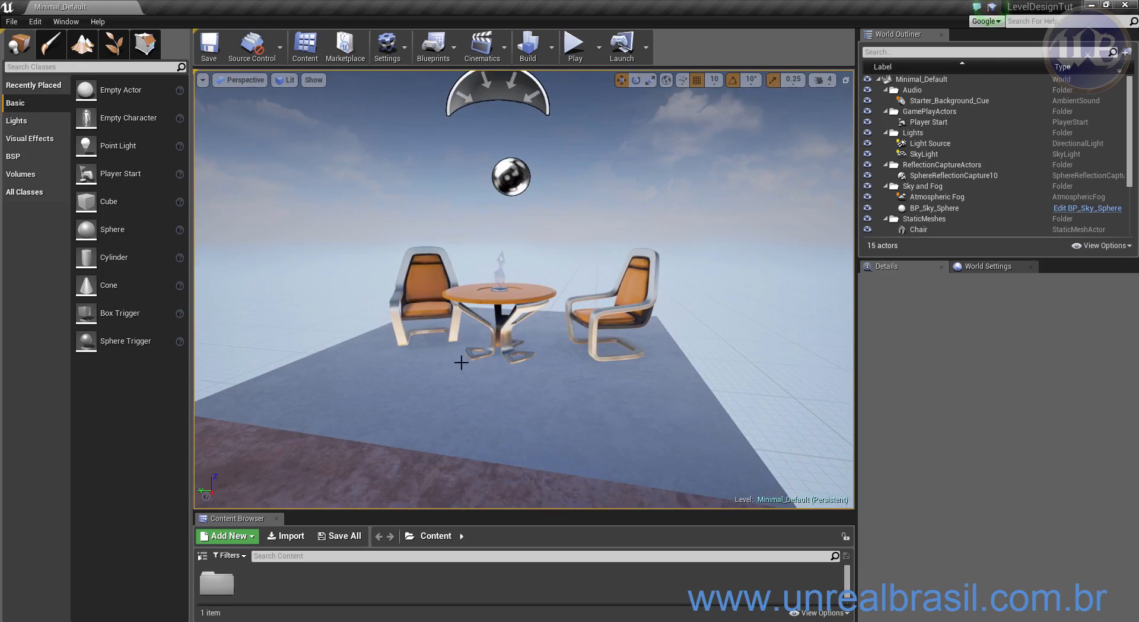
pyautogui.moveTo(399, 360); pyautogui.dragTo(450, 351)
pyautogui.moveTo(451, 351); pyautogui.dragTo(389, 364, button='right')
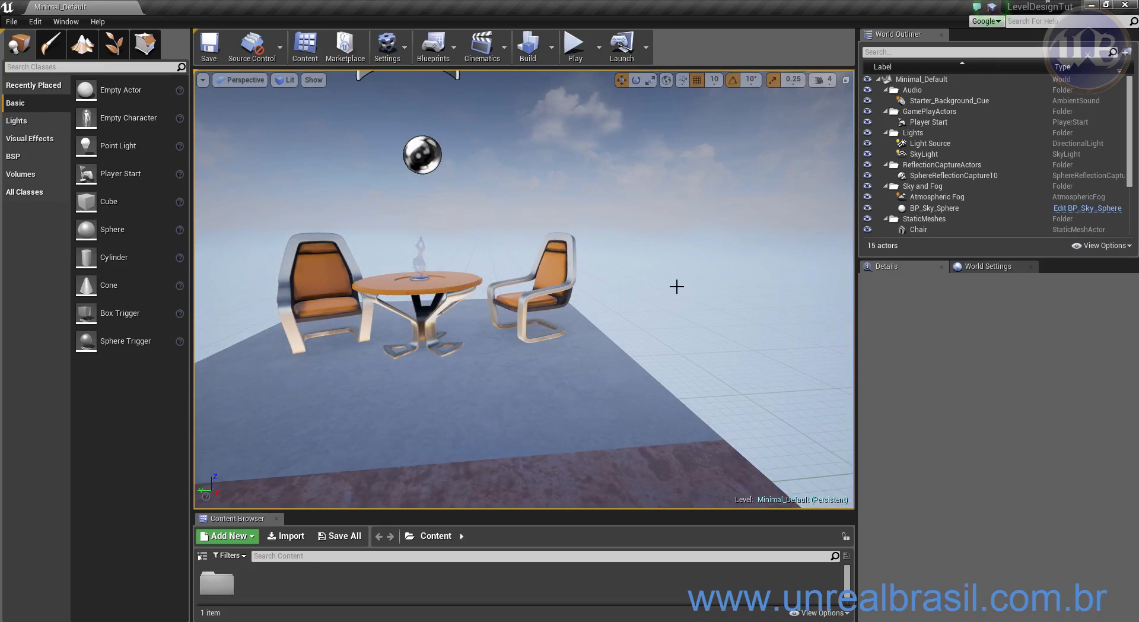
pyautogui.moveTo(455, 341); pyautogui.dragTo(409, 320, button='middle')
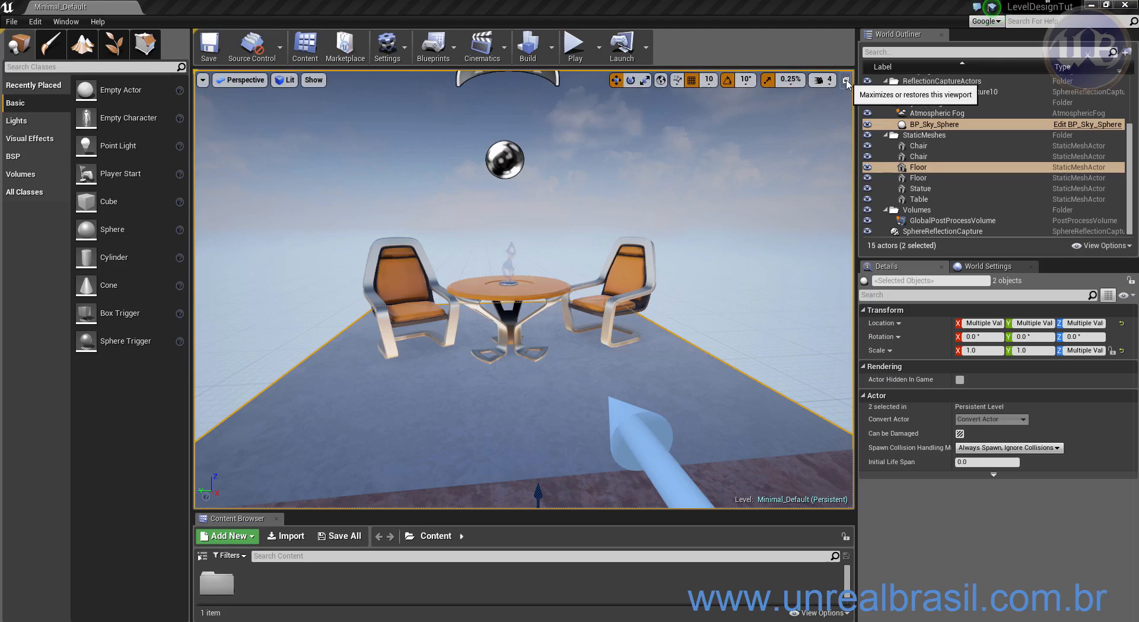
# - Switch to the four-viewport layout, box-select the scene's actors in the Top and Front views, and clear the selection
pyautogui.click(846, 82)
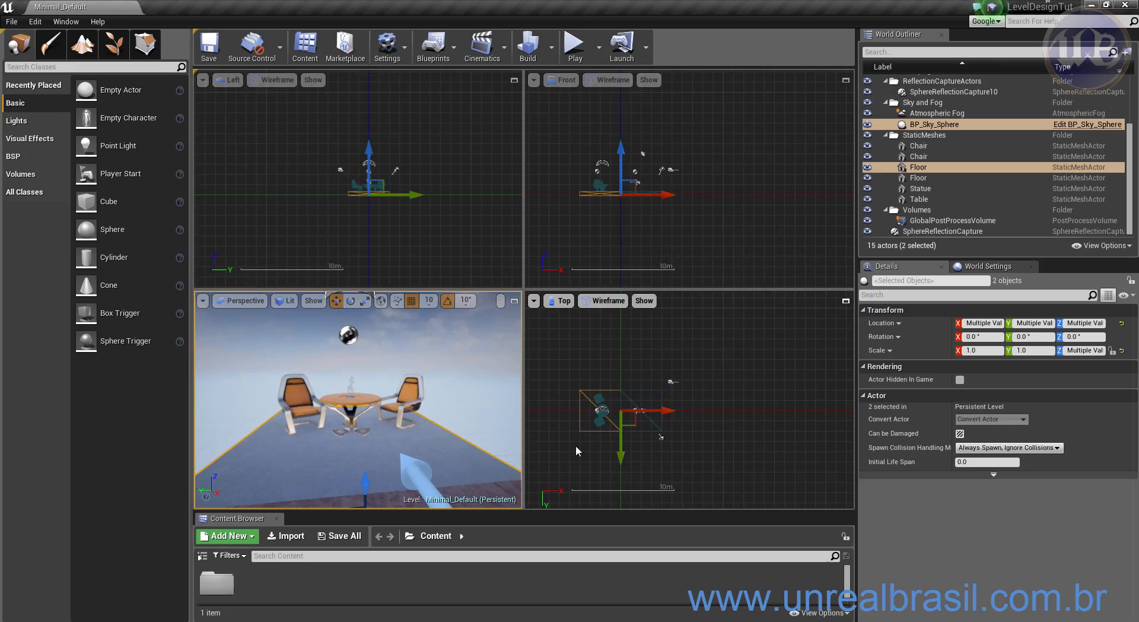
pyautogui.scroll(2, 632, 387)
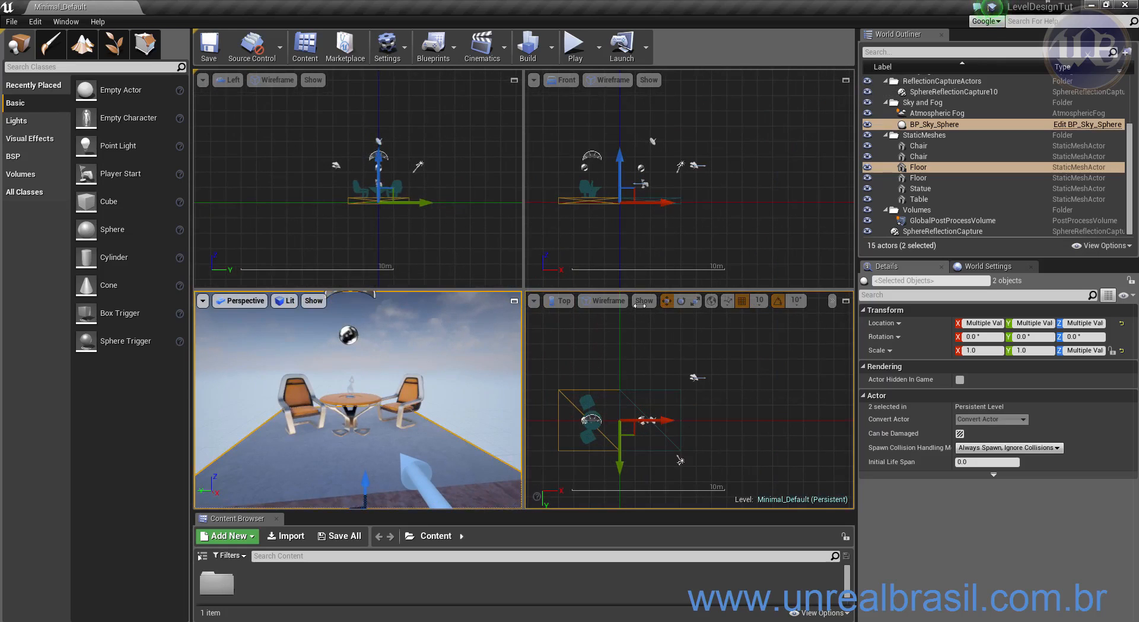
pyautogui.moveTo(773, 368); pyautogui.dragTo(623, 463)
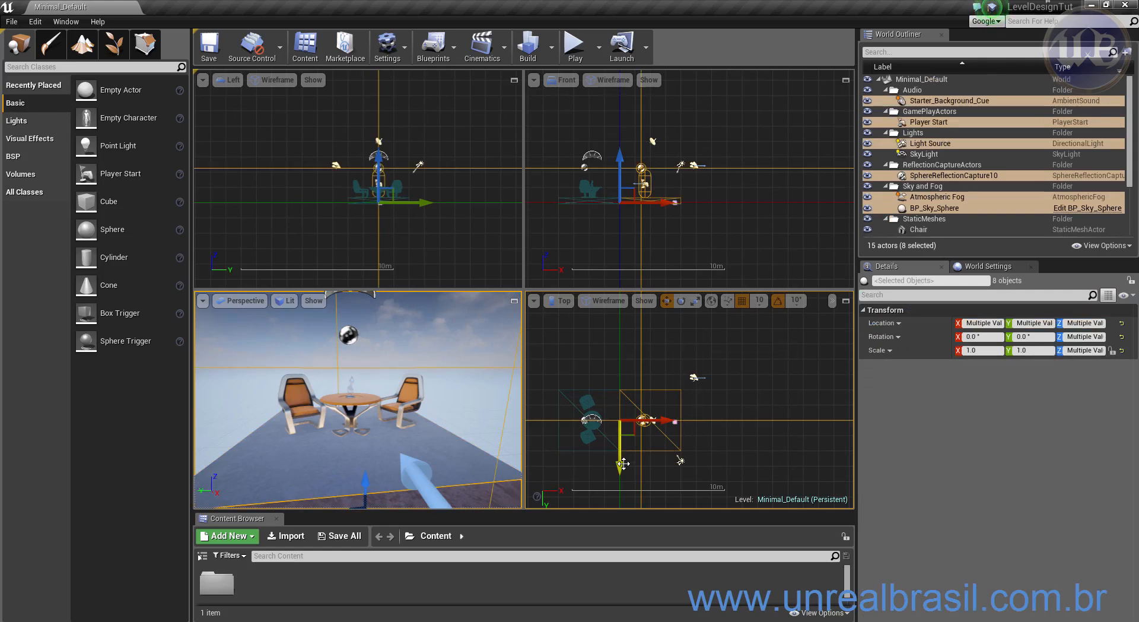
pyautogui.click(774, 360)
pyautogui.moveTo(776, 359); pyautogui.dragTo(563, 504)
pyautogui.moveTo(786, 358); pyautogui.dragTo(552, 468)
pyautogui.click(750, 145)
pyautogui.moveTo(751, 120); pyautogui.dragTo(546, 225)
pyautogui.click(723, 243)
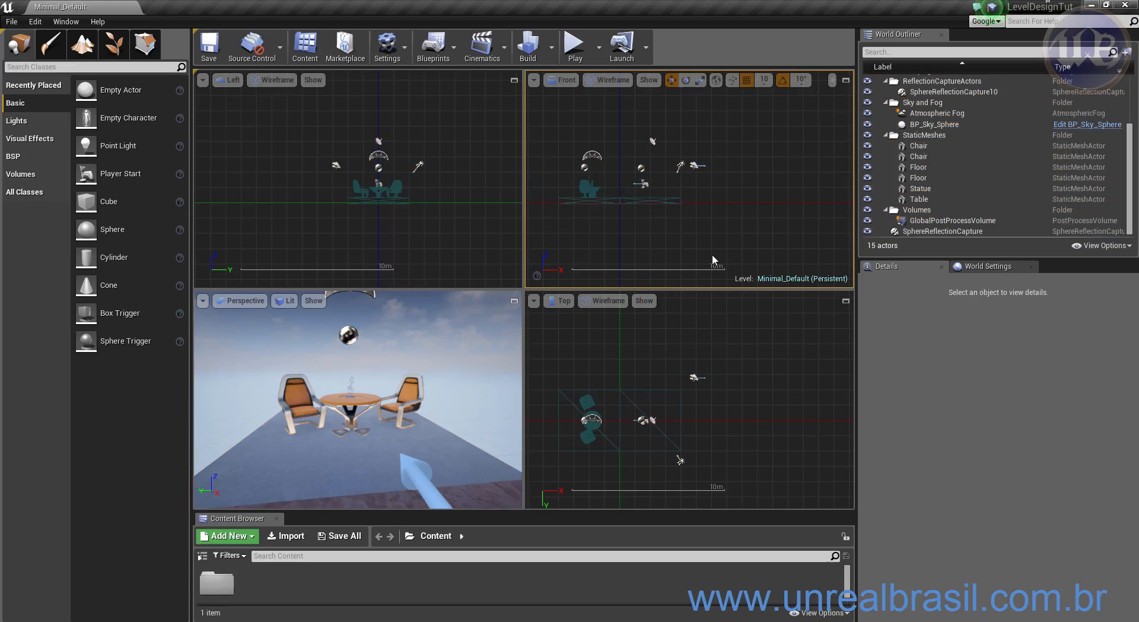
# - Examine the scene in the Top, Front, Left and perspective views by panning and zooming each of them
pyautogui.moveTo(704, 346); pyautogui.dragTo(740, 325, button='right')
pyautogui.moveTo(589, 352); pyautogui.dragTo(590, 327, button='right')
pyautogui.moveTo(562, 157); pyautogui.dragTo(537, 142, button='right')
pyautogui.moveTo(733, 213); pyautogui.dragTo(796, 229, button='right')
pyautogui.moveTo(500, 246); pyautogui.dragTo(473, 233, button='right')
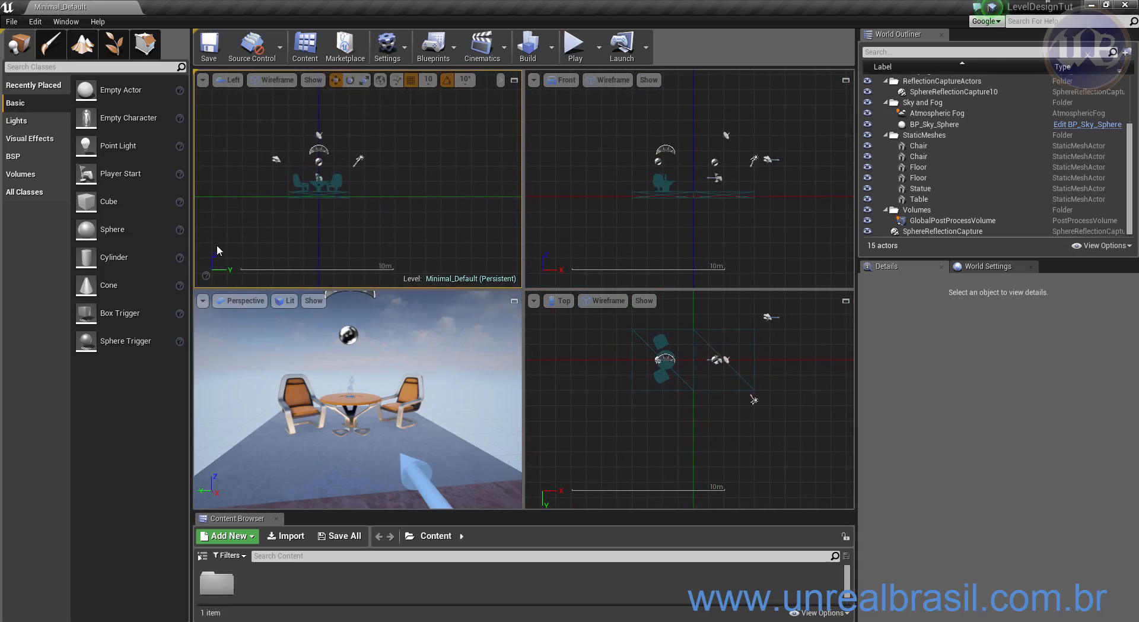
pyautogui.moveTo(685, 246); pyautogui.dragTo(704, 237, button='right')
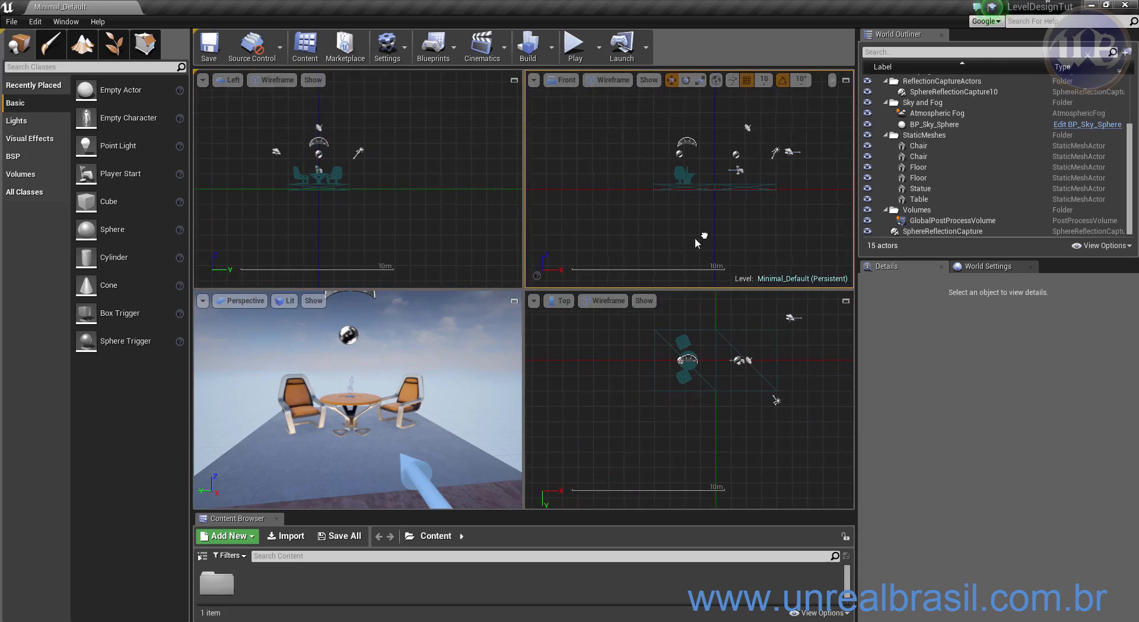
pyautogui.moveTo(635, 385); pyautogui.dragTo(620, 356, button='right')
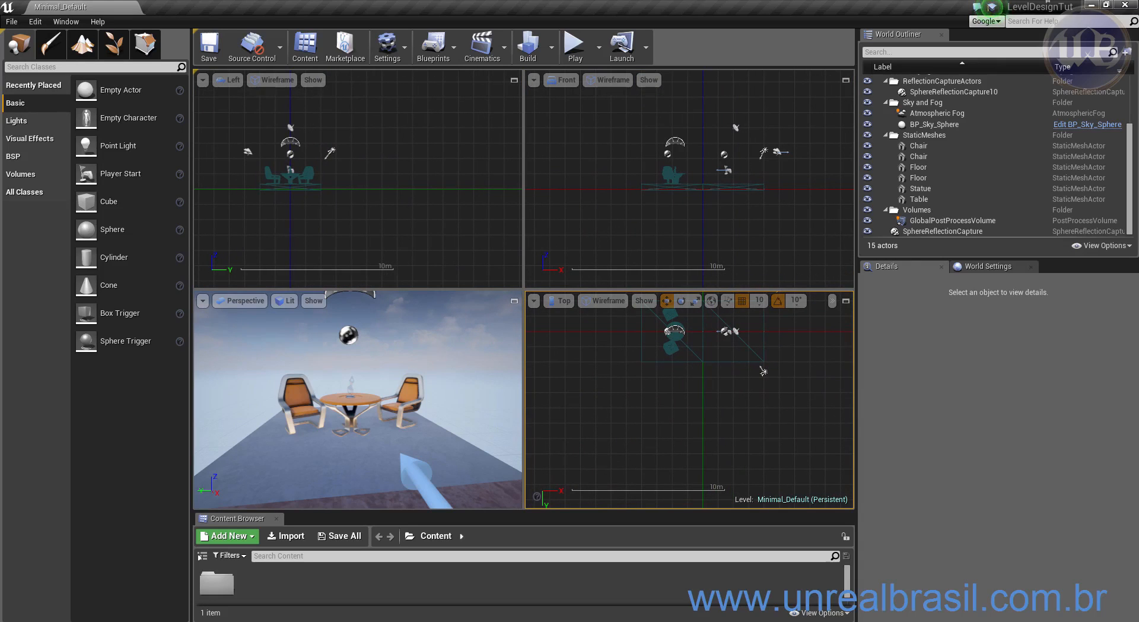
pyautogui.moveTo(622, 406); pyautogui.dragTo(622, 431, button='right')
pyautogui.moveTo(358, 401); pyautogui.dragTo(341, 386, button='right')
pyautogui.moveTo(493, 350); pyautogui.dragTo(493, 383)
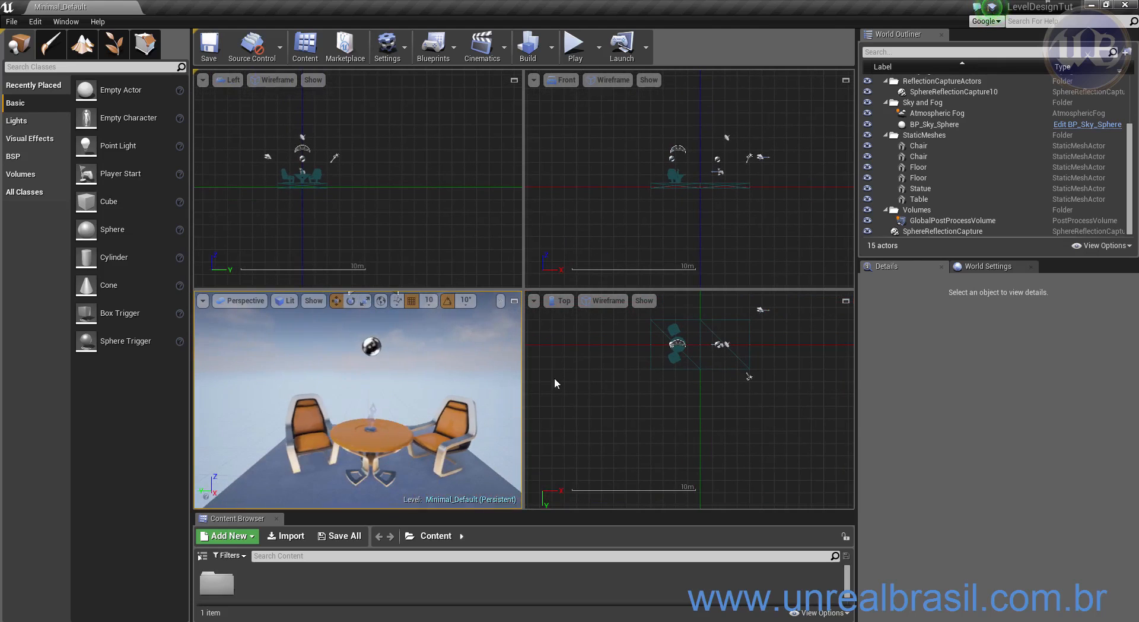
pyautogui.moveTo(667, 395); pyautogui.dragTo(667, 421, button='right')
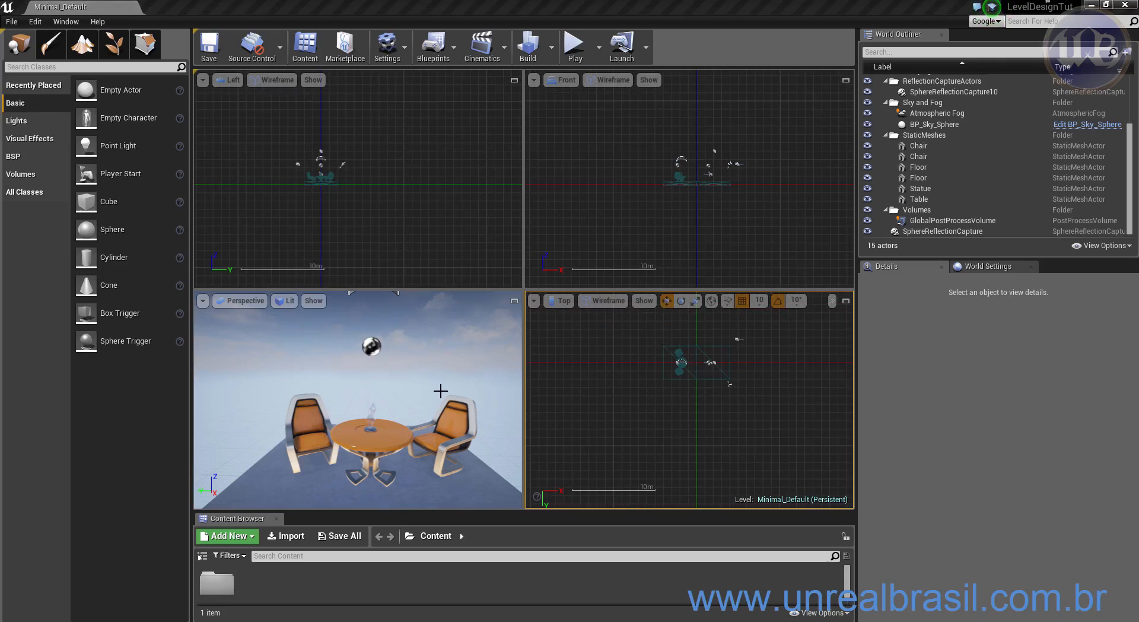
pyautogui.moveTo(425, 403); pyautogui.dragTo(425, 368, button='right')
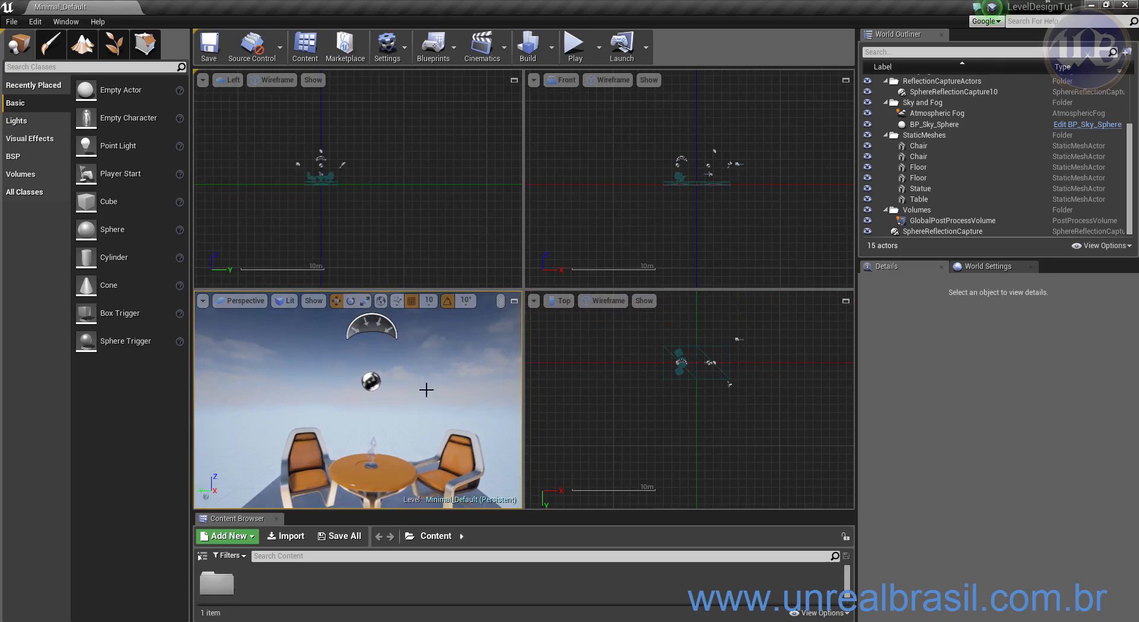
# - Select the SkyLight above the table and maximize the perspective viewport with the whole scene in view
pyautogui.click(374, 320)
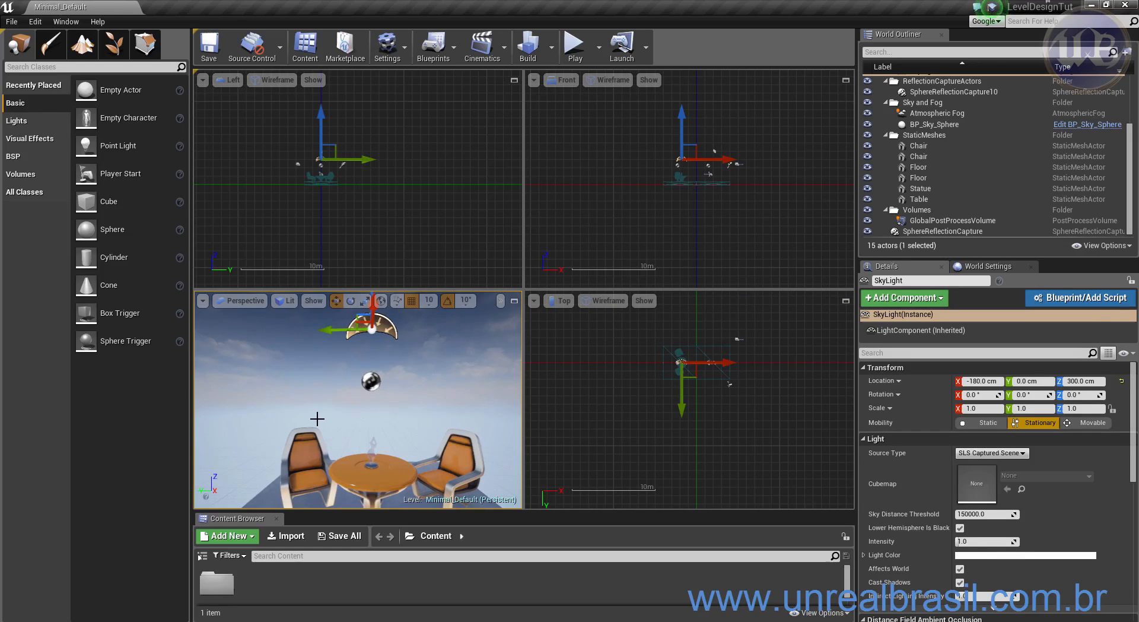
pyautogui.scroll(-5, 317, 419)
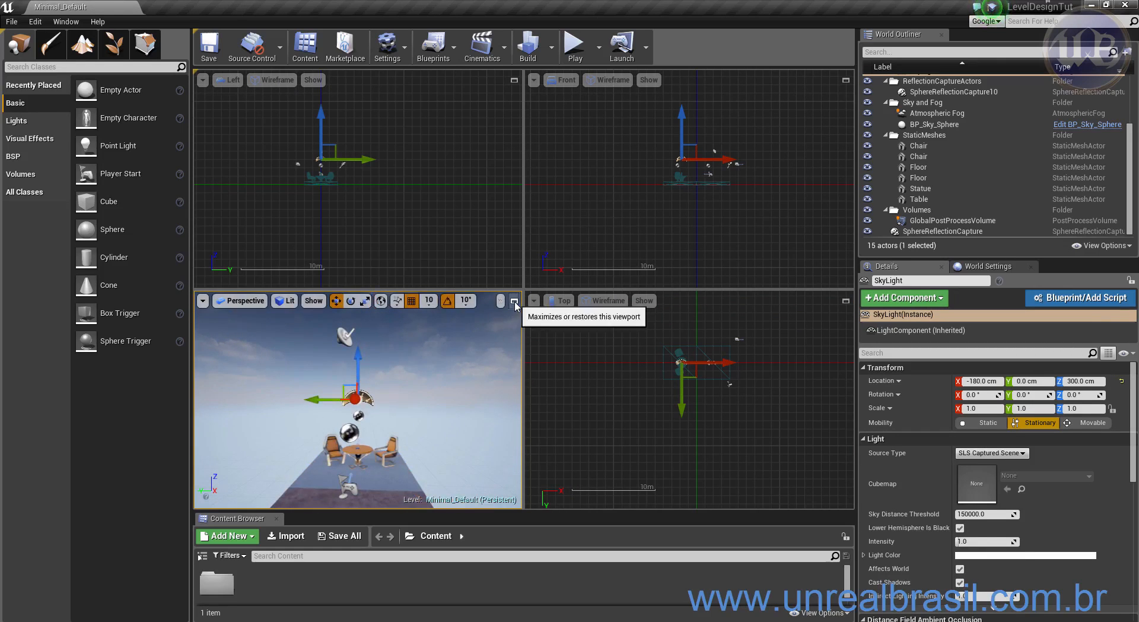
pyautogui.click(514, 301)
pyautogui.moveTo(514, 302); pyautogui.dragTo(439, 302, button='right')
pyautogui.moveTo(469, 374); pyautogui.dragTo(542, 374, button='right')
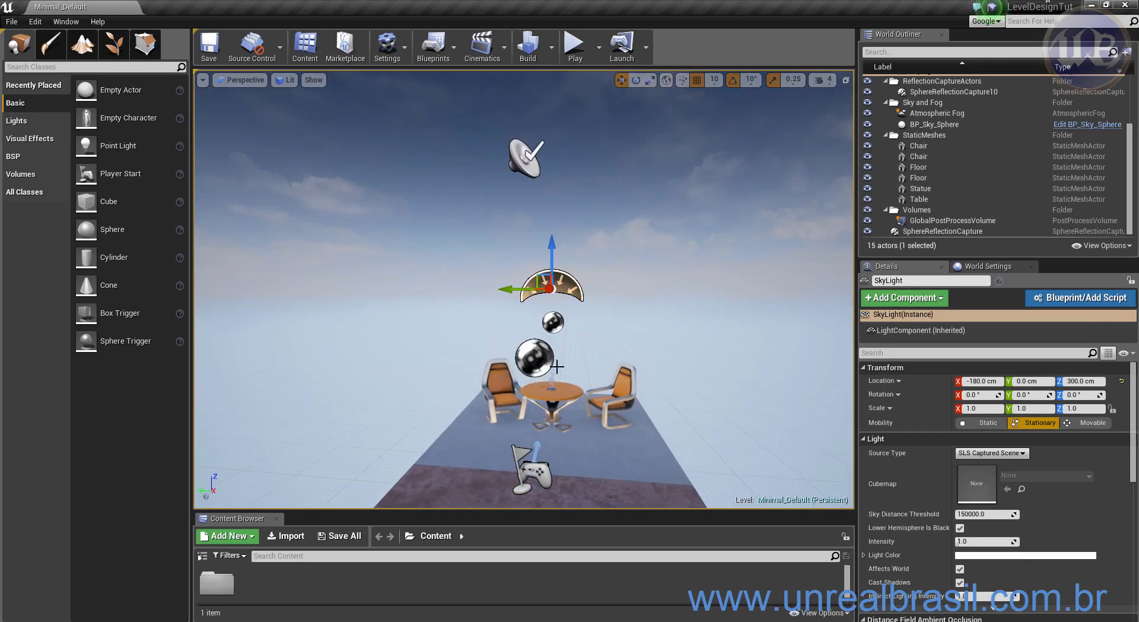
# - Select the chair on the table's left side, focus the camera on it, and orbit around it to inspect its front and back
pyautogui.click(495, 394)
pyautogui.press('f')
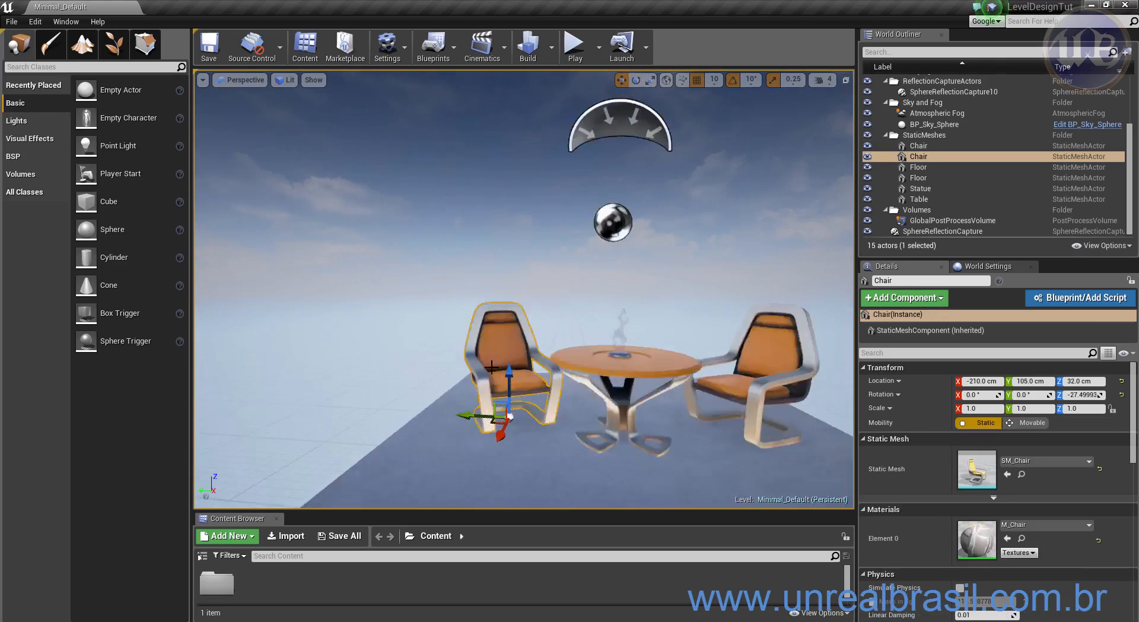
pyautogui.moveTo(409, 328); pyautogui.dragTo(460, 347)
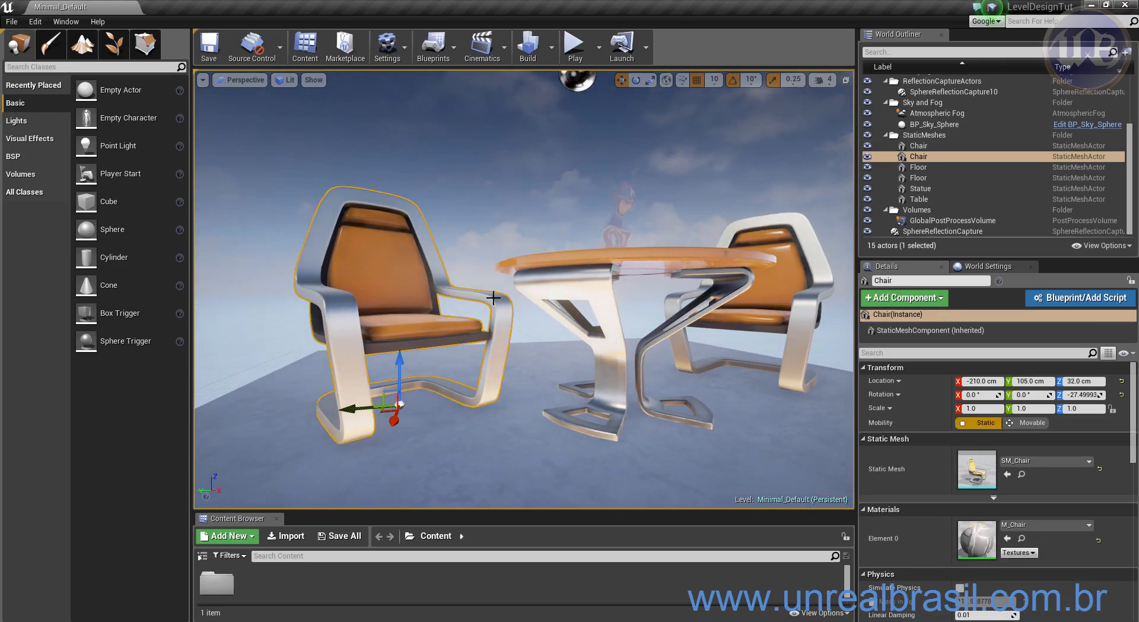
pyautogui.press('f')
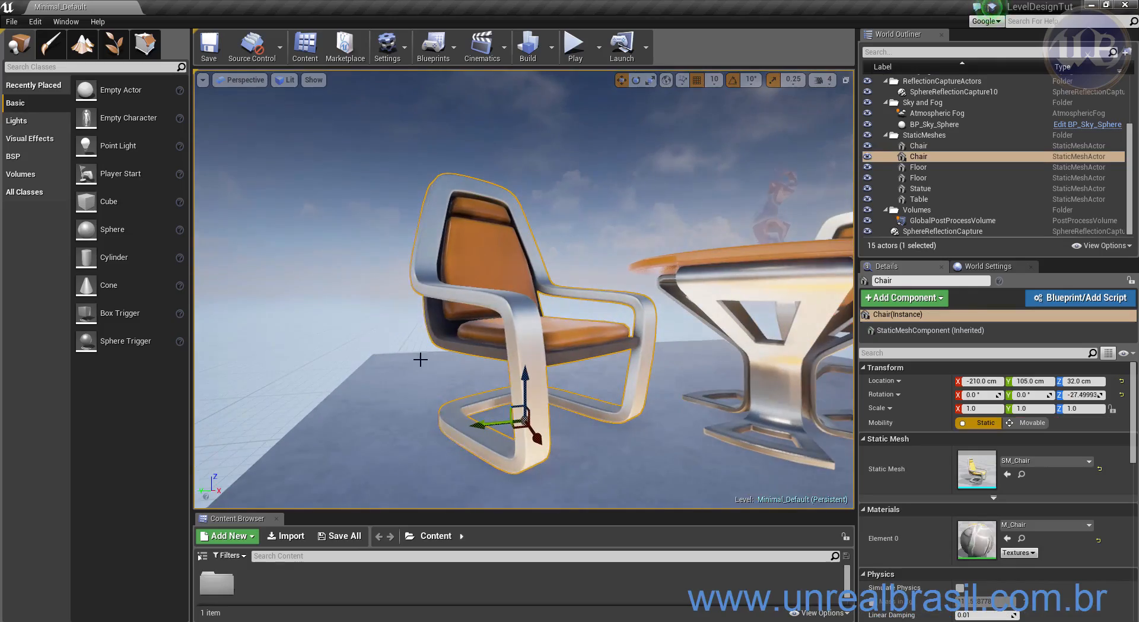
pyautogui.keyDown('alt'); pyautogui.moveTo(412, 378); pyautogui.dragTo(616, 380); pyautogui.keyUp('alt')
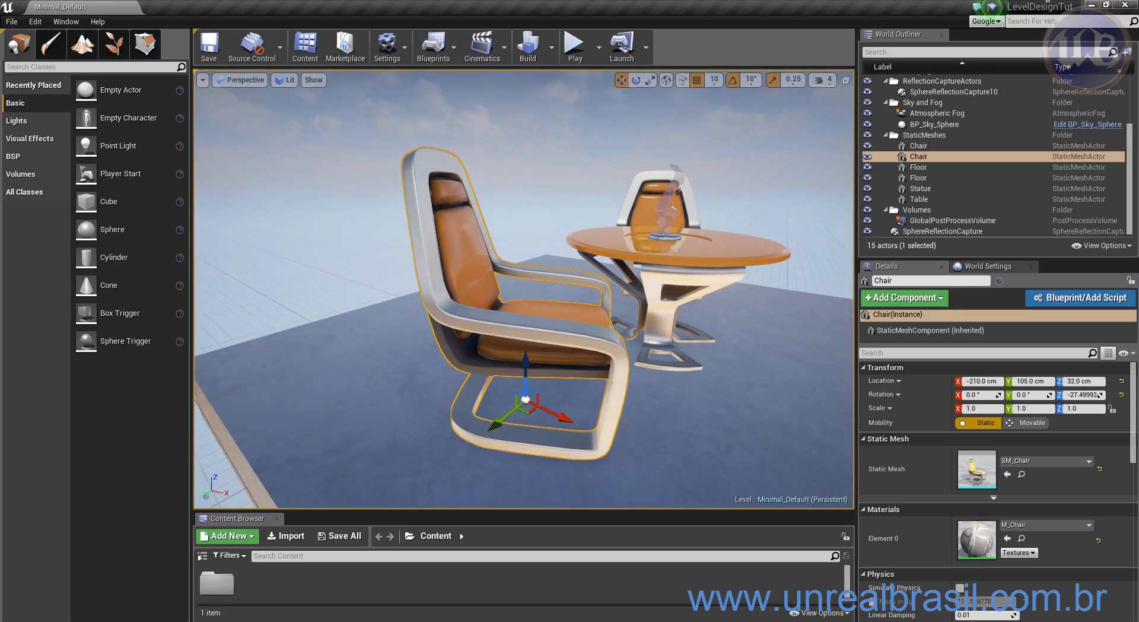
pyautogui.keyDown('alt'); pyautogui.moveTo(524, 301); pyautogui.dragTo(400, 339); pyautogui.keyUp('alt')
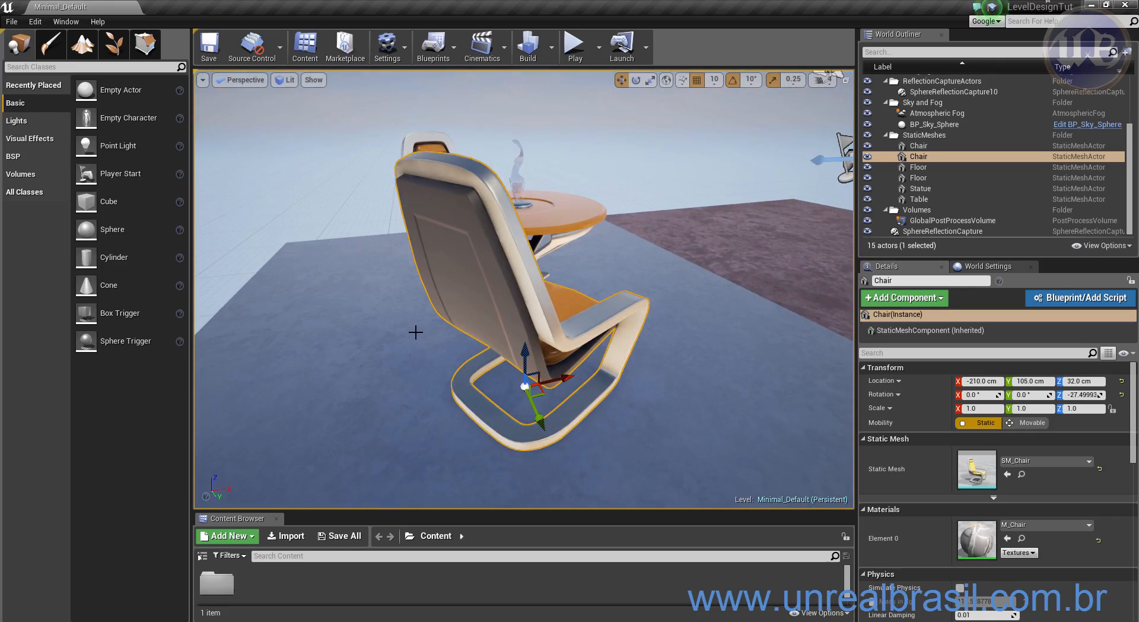
# - Select the round table, orbit the view without refocusing the camera, and reselect the chair
pyautogui.click(552, 217)
pyautogui.keyDown('alt'); pyautogui.moveTo(553, 218); pyautogui.dragTo(421, 231); pyautogui.keyUp('alt')
pyautogui.moveTo(565, 392)
pyautogui.keyDown('alt'); pyautogui.mouseDown()
pyautogui.moveTo(570, 407)
pyautogui.moveTo(830, 368)
pyautogui.moveTo(564, 391)
pyautogui.mouseUp(); pyautogui.keyUp('alt')
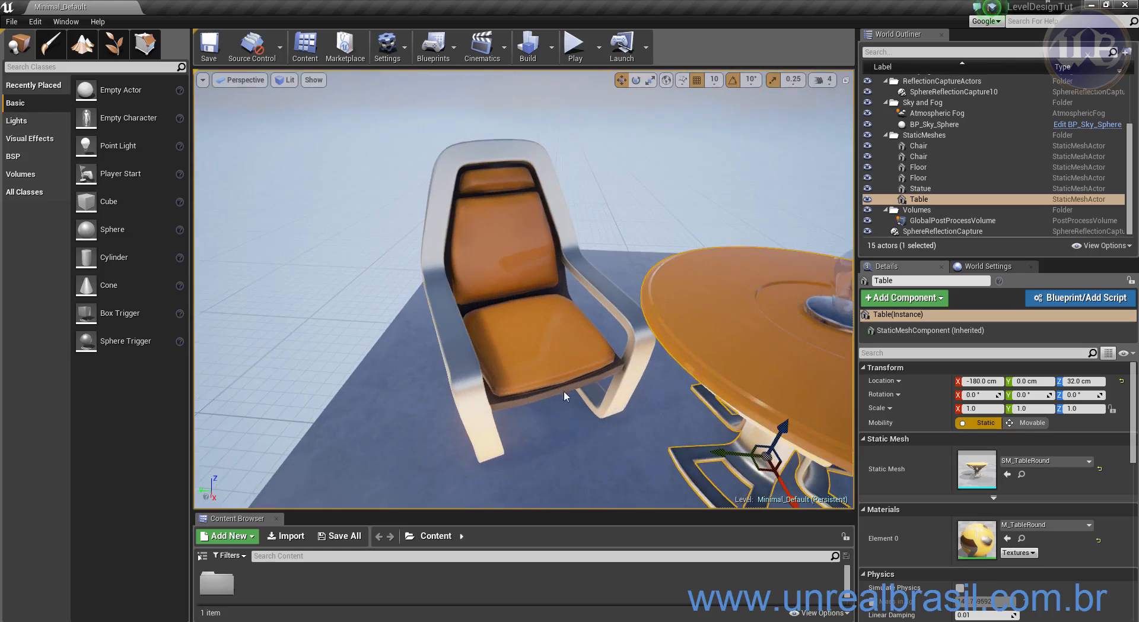
pyautogui.click(496, 211)
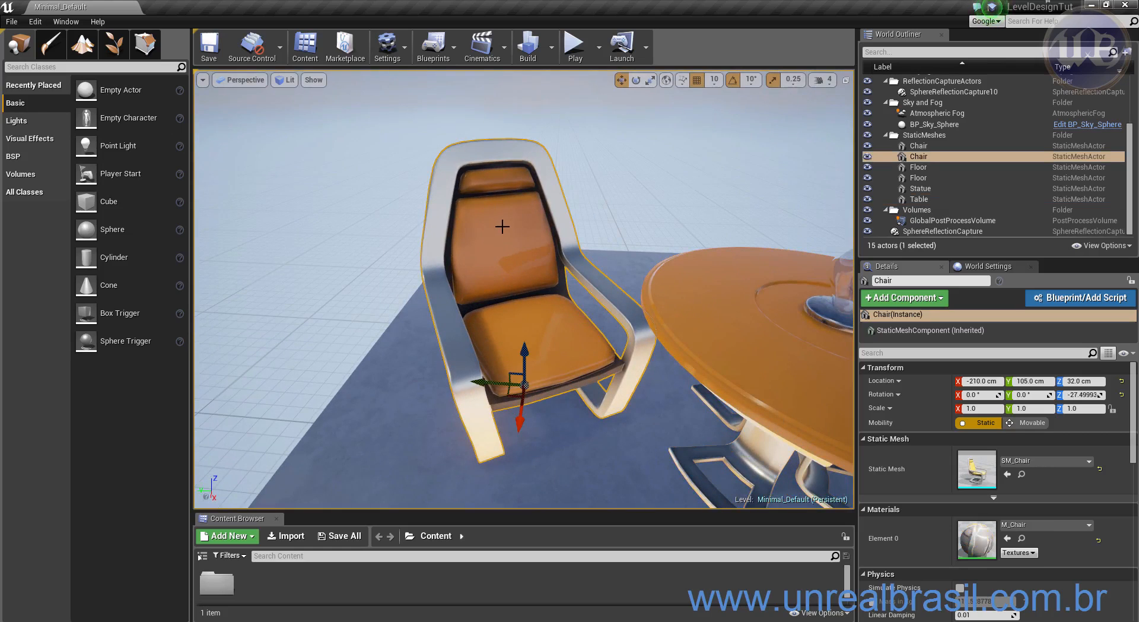
# - Select the round table, focus the camera on it, and orbit around it to view it from several angles
pyautogui.click(704, 297)
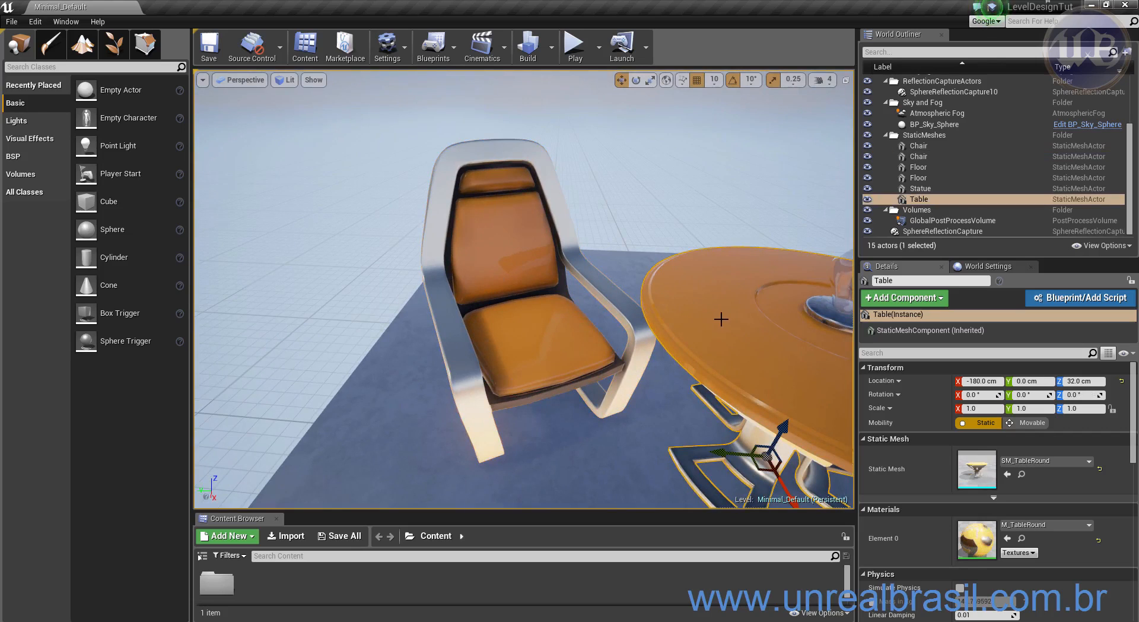
pyautogui.press('f')
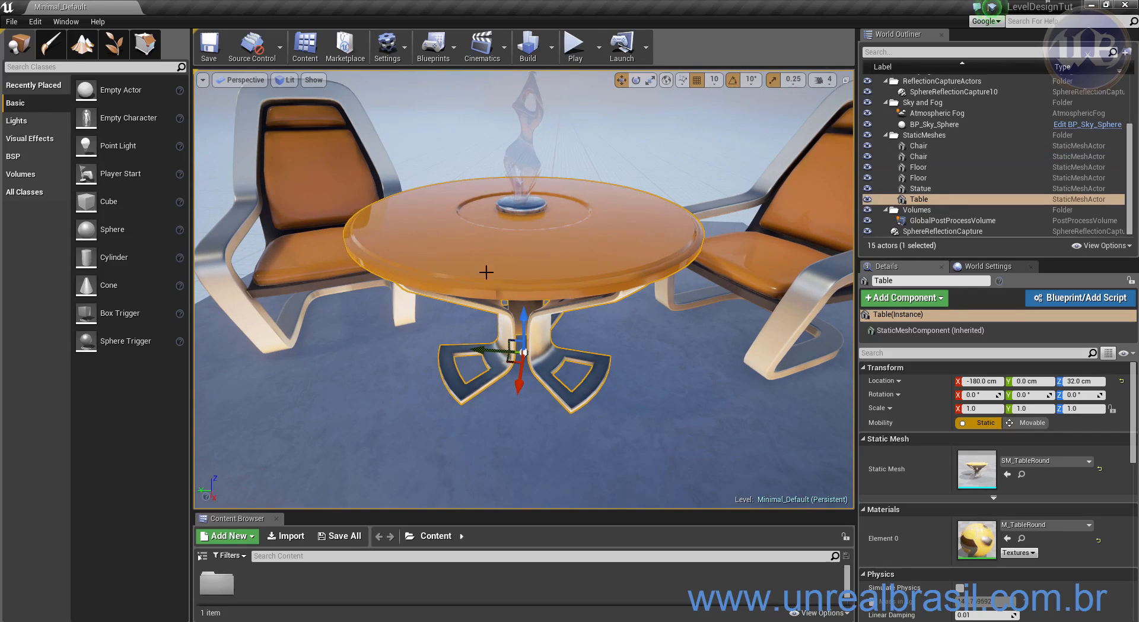
pyautogui.keyDown('alt'); pyautogui.moveTo(326, 266); pyautogui.dragTo(258, 328); pyautogui.keyUp('alt')
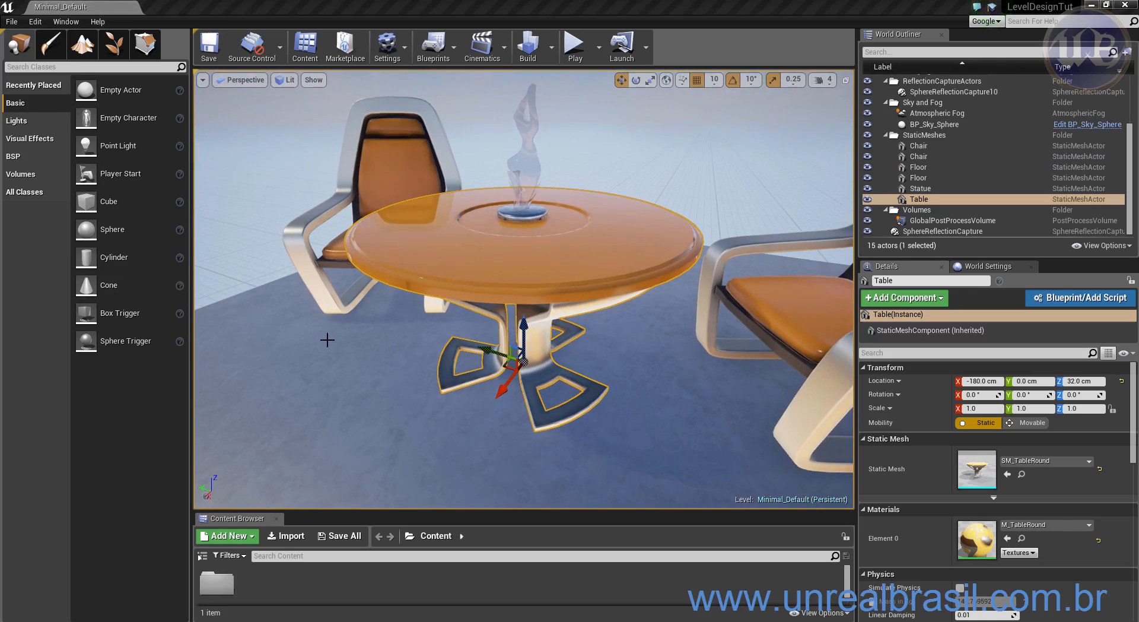
pyautogui.moveTo(331, 321)
pyautogui.keyDown('alt'); pyautogui.mouseDown()
pyautogui.moveTo(279, 323)
pyautogui.moveTo(309, 309)
pyautogui.moveTo(328, 319)
pyautogui.mouseUp(); pyautogui.keyUp('alt')
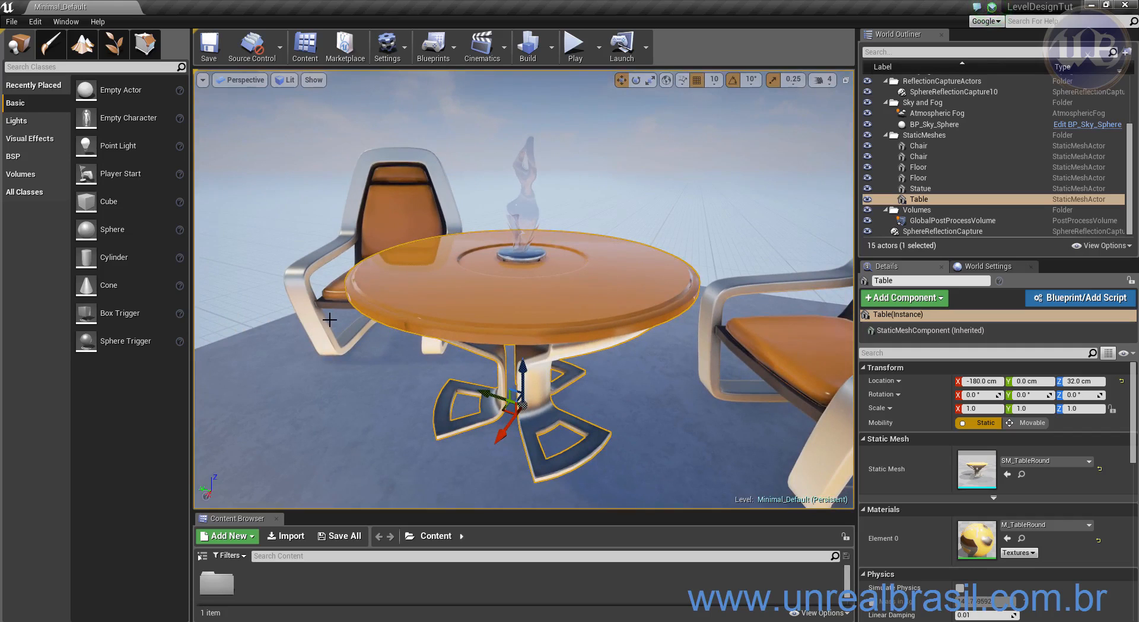
# - Turn the camera around the table, select the chair on its right side, and zoom in past it and back out to the whole scene
pyautogui.moveTo(385, 331); pyautogui.dragTo(471, 331, button='right')
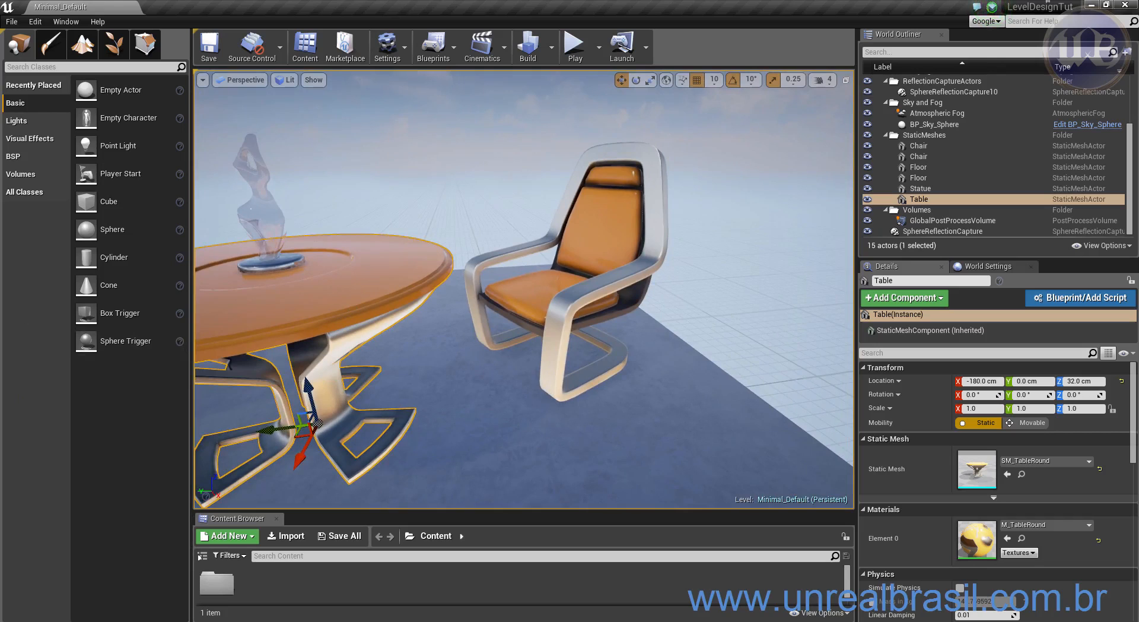
pyautogui.moveTo(431, 343); pyautogui.dragTo(389, 345, button='right')
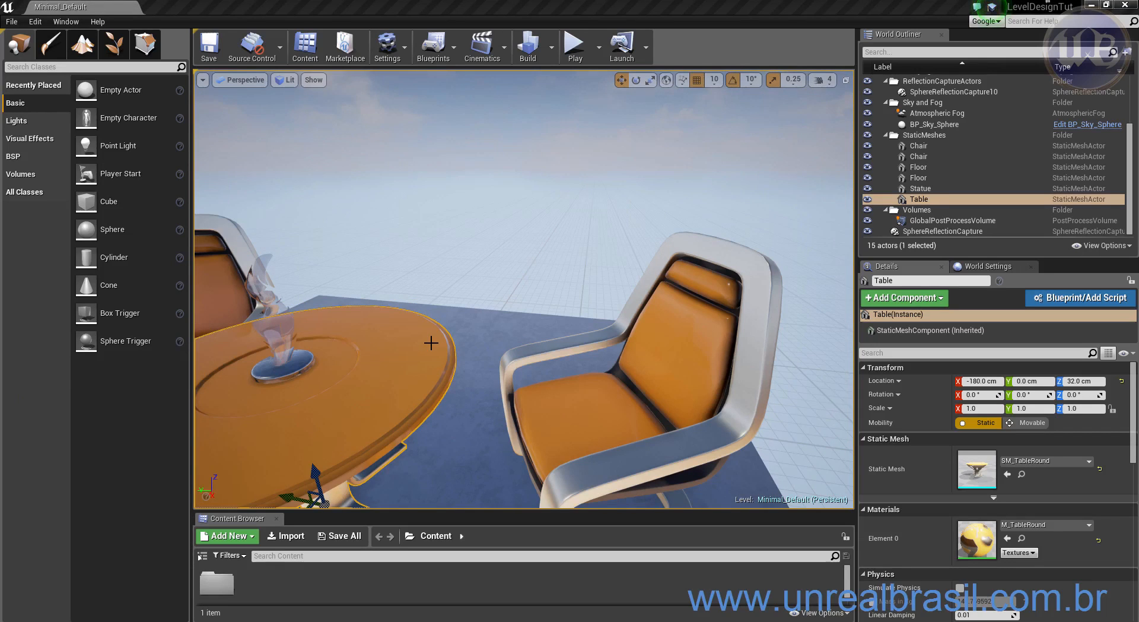
pyautogui.click(520, 350)
pyautogui.scroll(5, 519, 350)
pyautogui.scroll(-3, 519, 350)
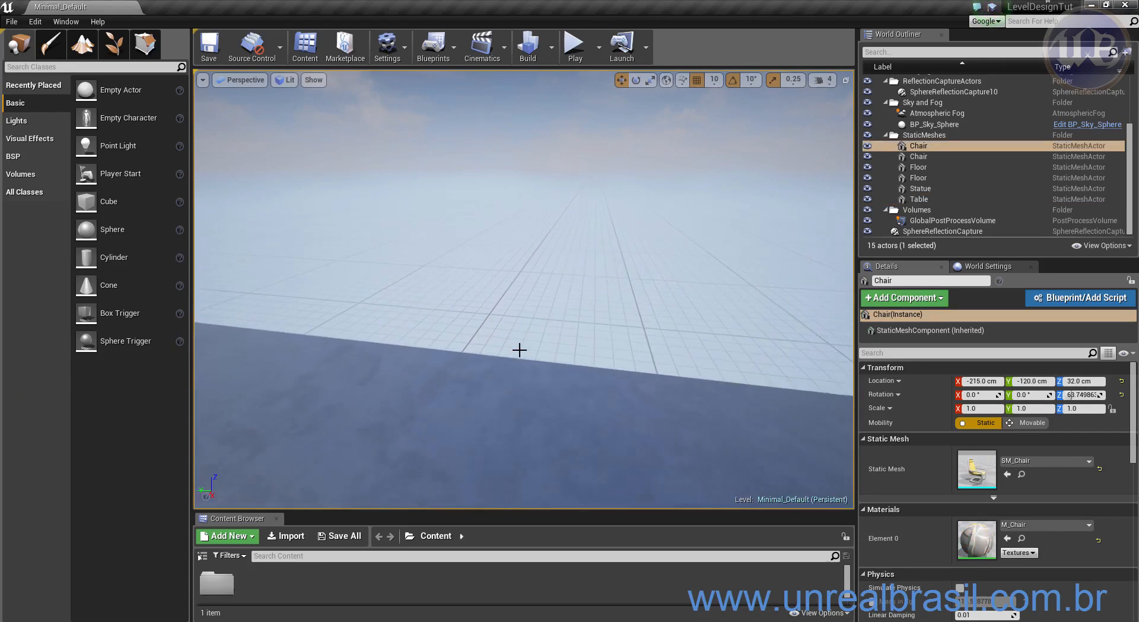
pyautogui.scroll(2, 520, 350)
pyautogui.scroll(-6, 519, 350)
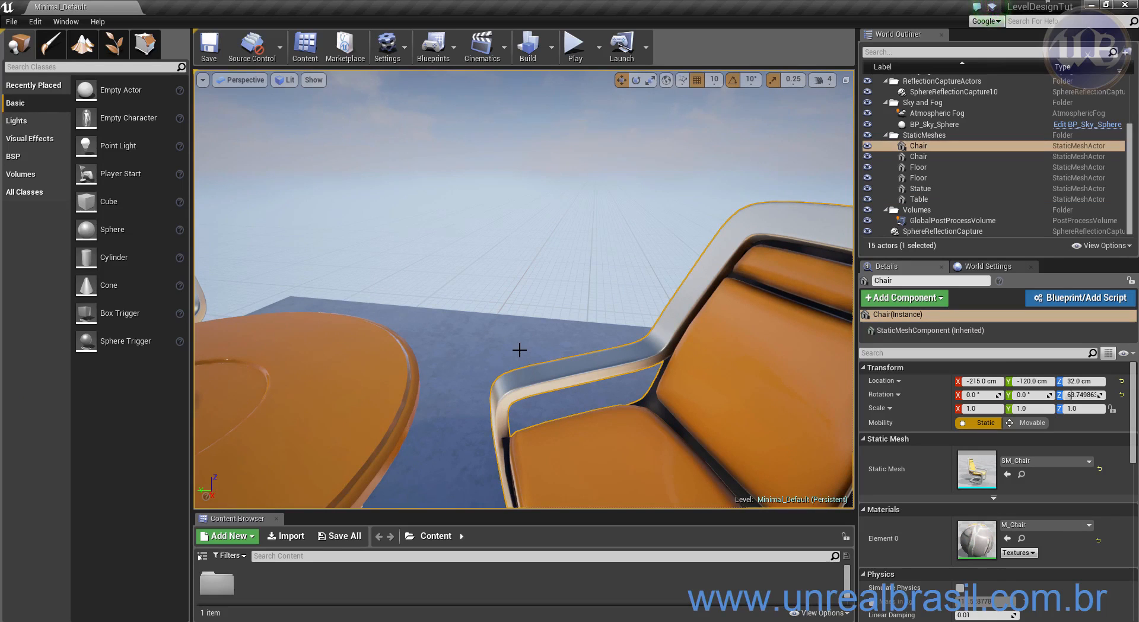
pyautogui.scroll(-6, 519, 350)
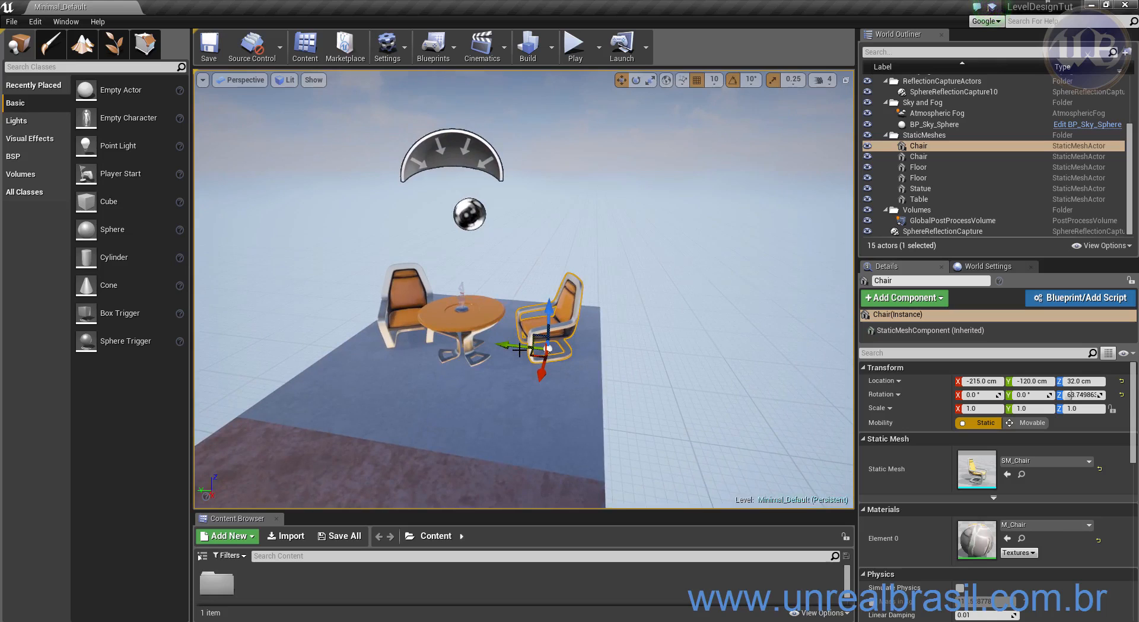
# - Move the camera sideways in both directions to view the furniture set from different positions
pyautogui.press('Left')
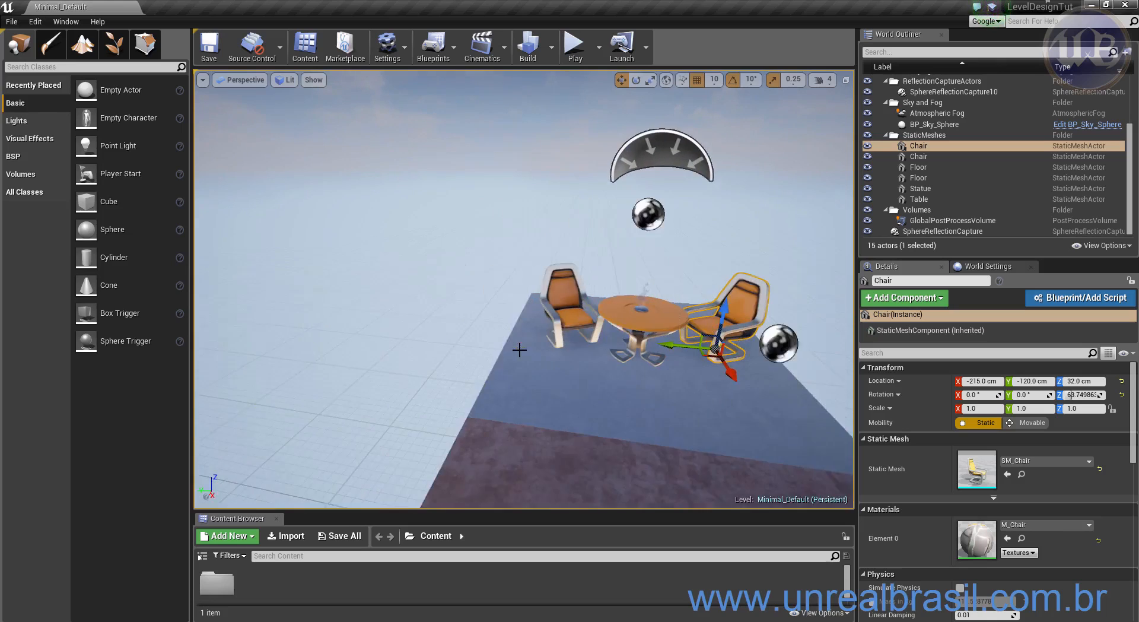
pyautogui.press('Right')
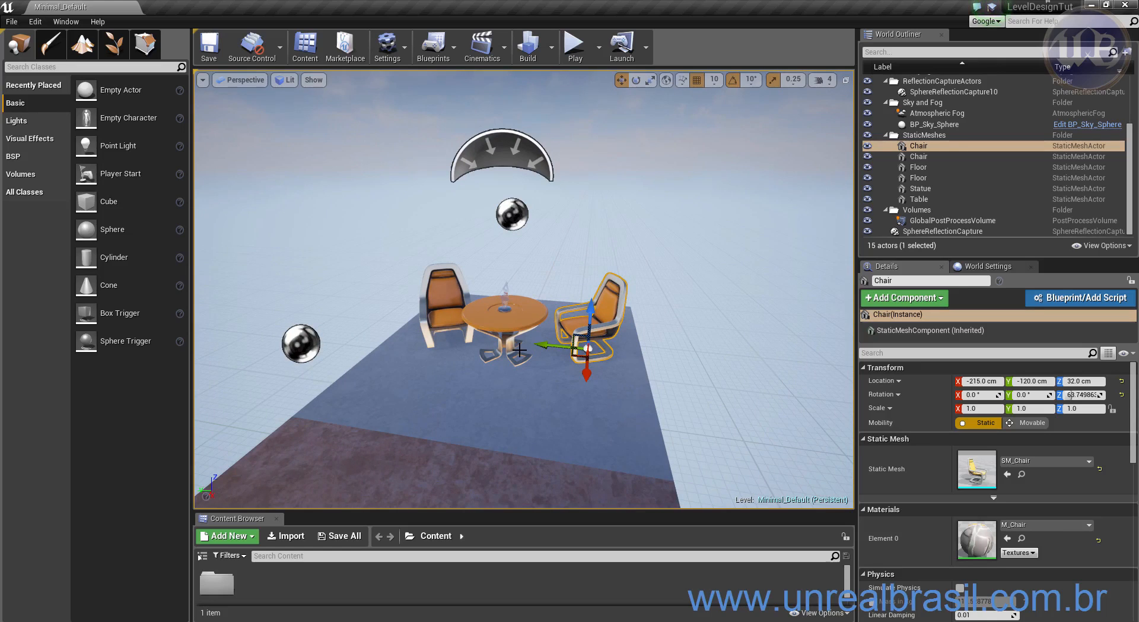
pyautogui.press('Right')
pyautogui.press('Left')
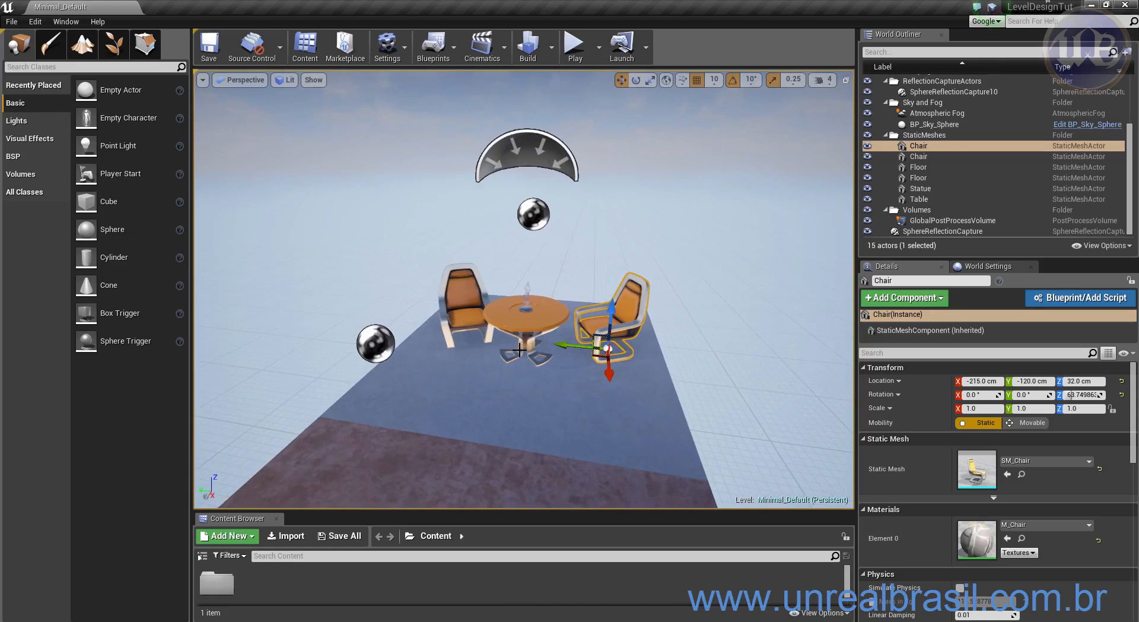
pyautogui.press('Right')
pyautogui.press('Right')
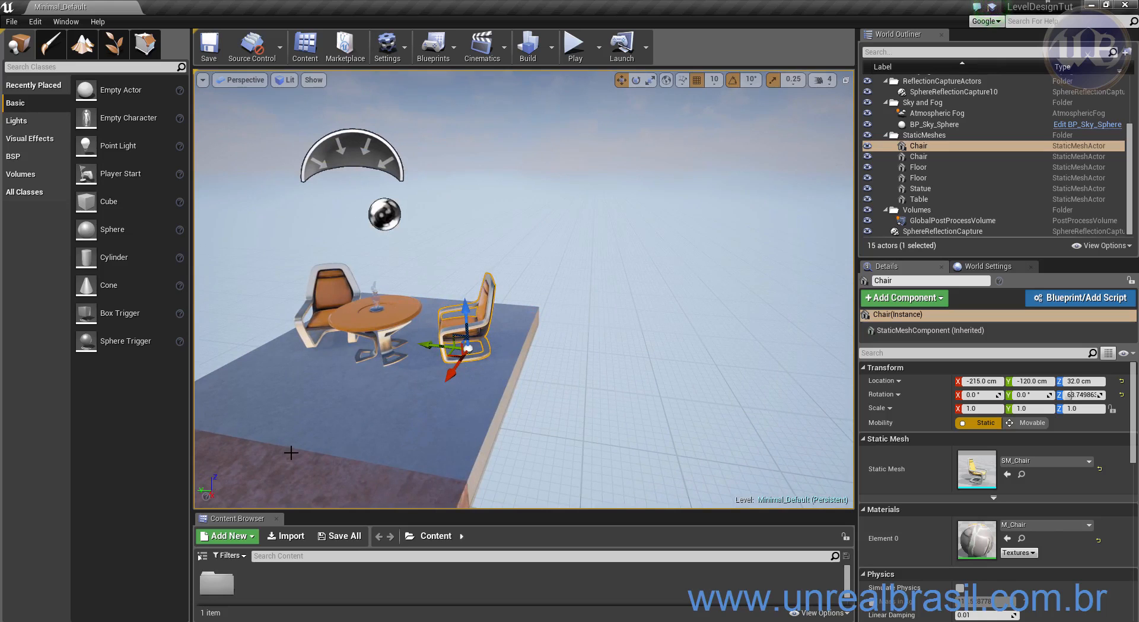
# - Raise and lower the camera repeatedly to view the furniture set from above and from near floor level
pyautogui.press('pageup')
pyautogui.press('pagedown')
pyautogui.press('pageup')
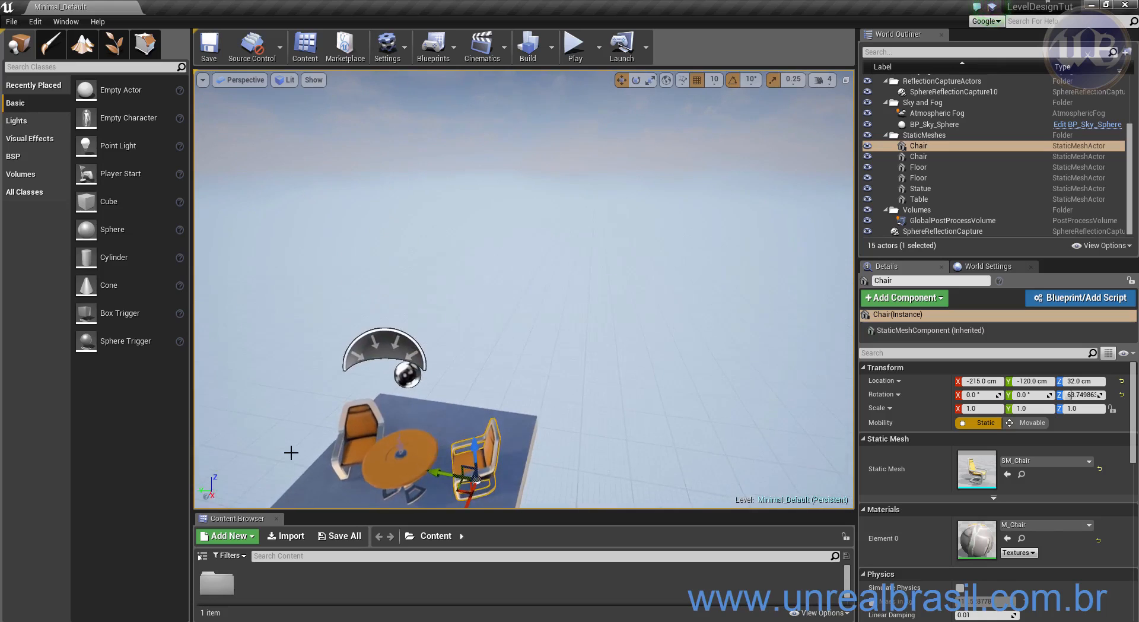
pyautogui.press('pagedown')
pyautogui.press('pageup')
pyautogui.press('pagedown')
pyautogui.press('pageup')
pyautogui.press('pagedown')
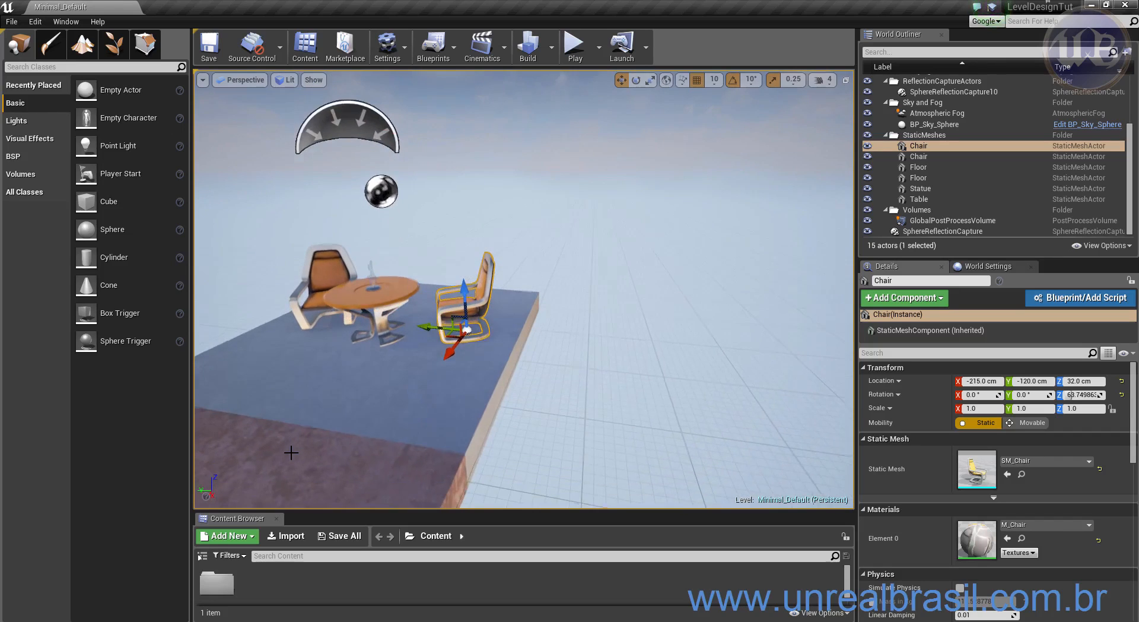
pyautogui.press('pageup')
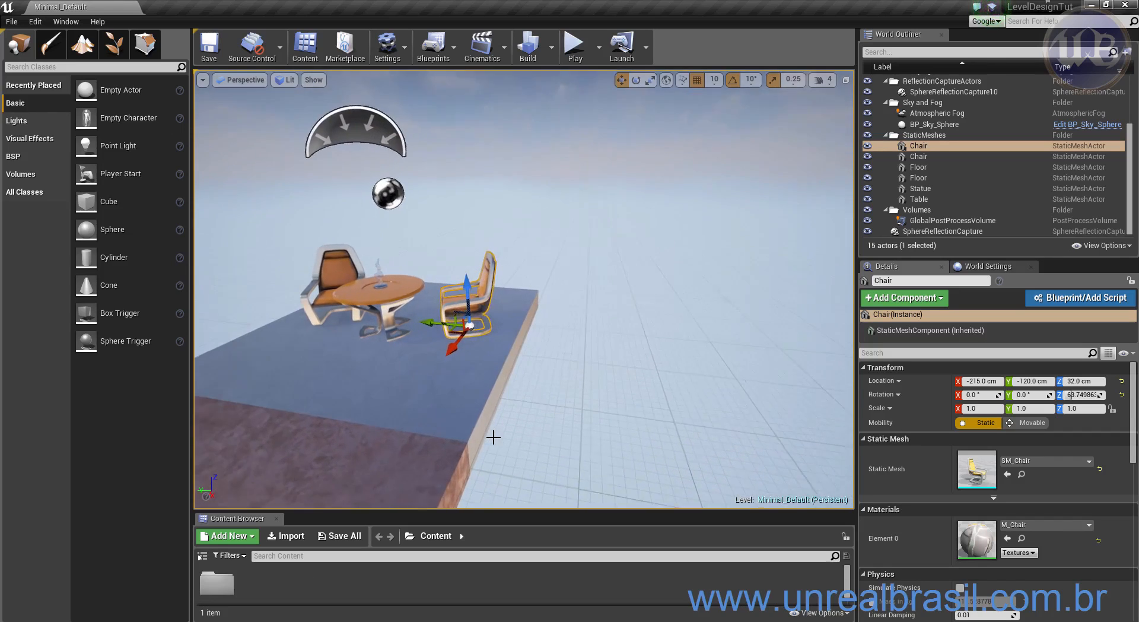
pyautogui.press('pagedown')
pyautogui.press('pageup')
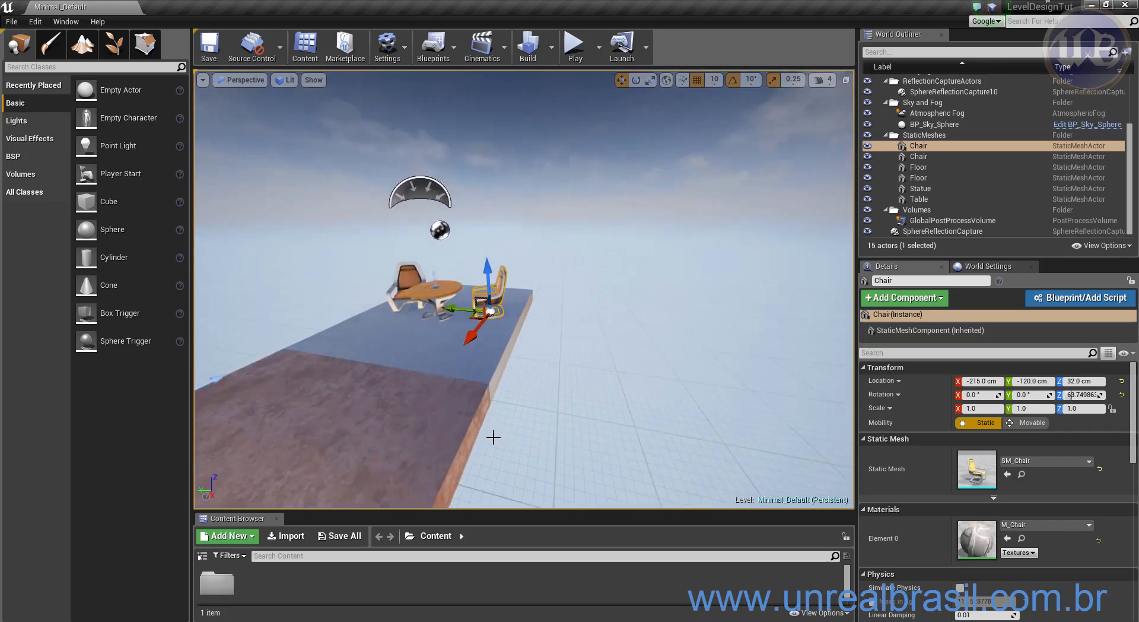
pyautogui.press('pagedown')
pyautogui.press('pageup')
pyautogui.press('pagedown')
pyautogui.press('pageup')
pyautogui.press('pagedown')
# - Zoom the perspective view in and out by temporarily narrowing and widening the camera's field of view
pyautogui.press('c')
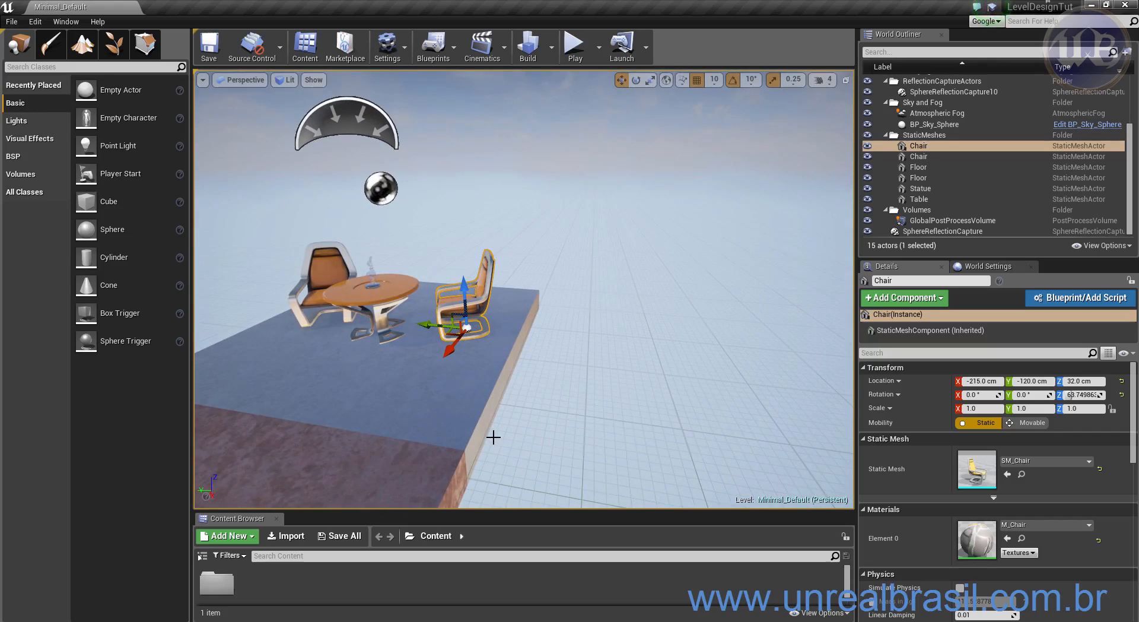
pyautogui.press('c')
pyautogui.press('c')
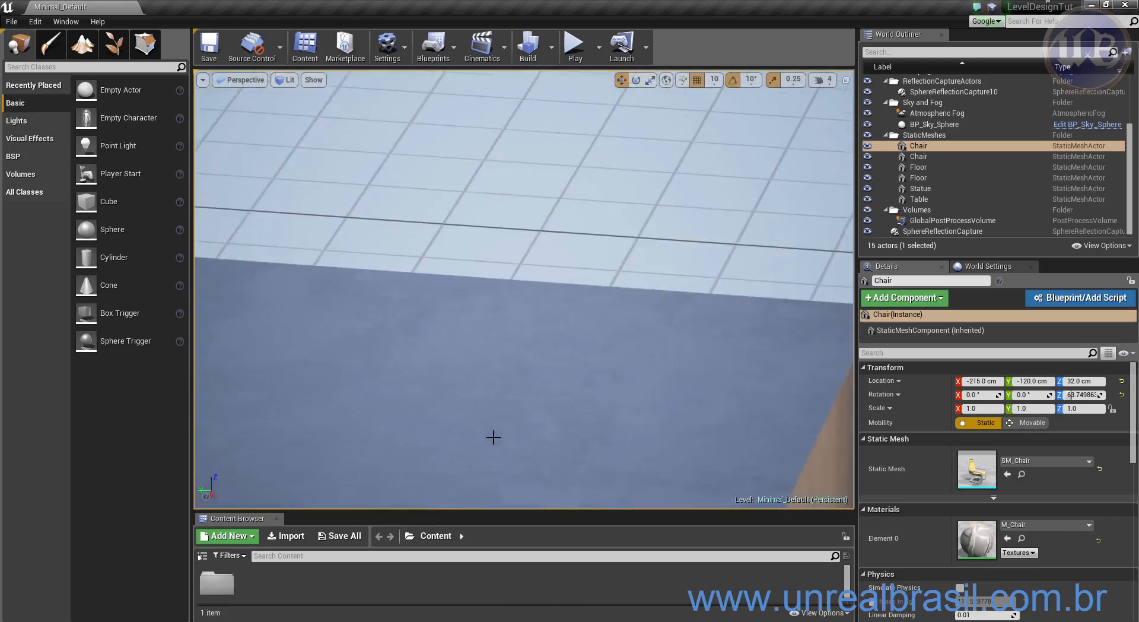
pyautogui.press('c')
pyautogui.press('z')
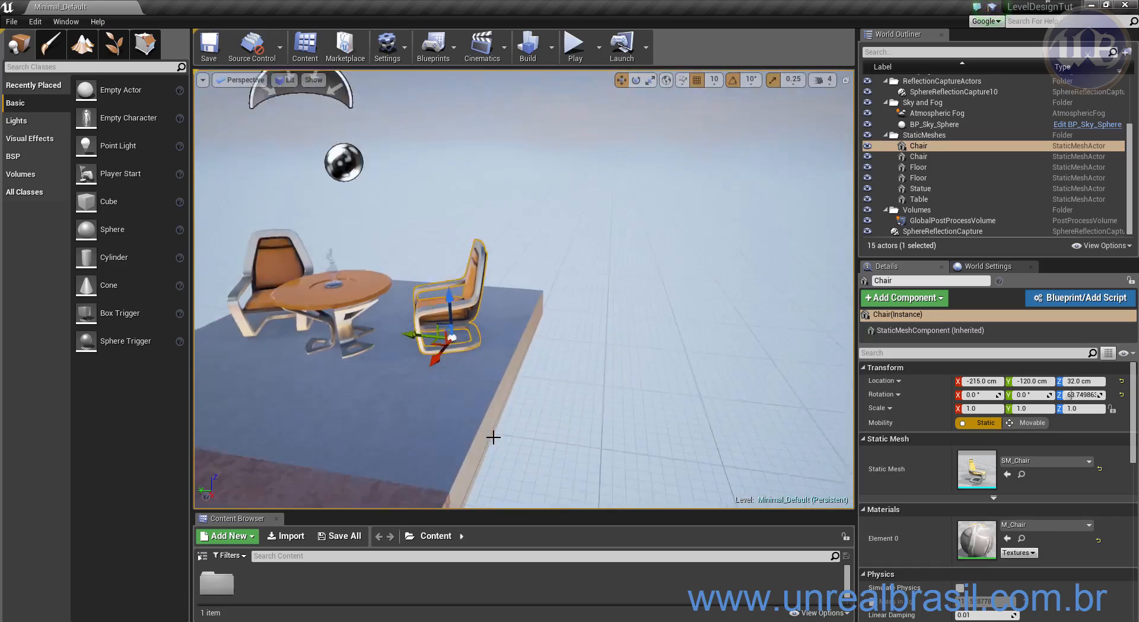
pyautogui.press('z')
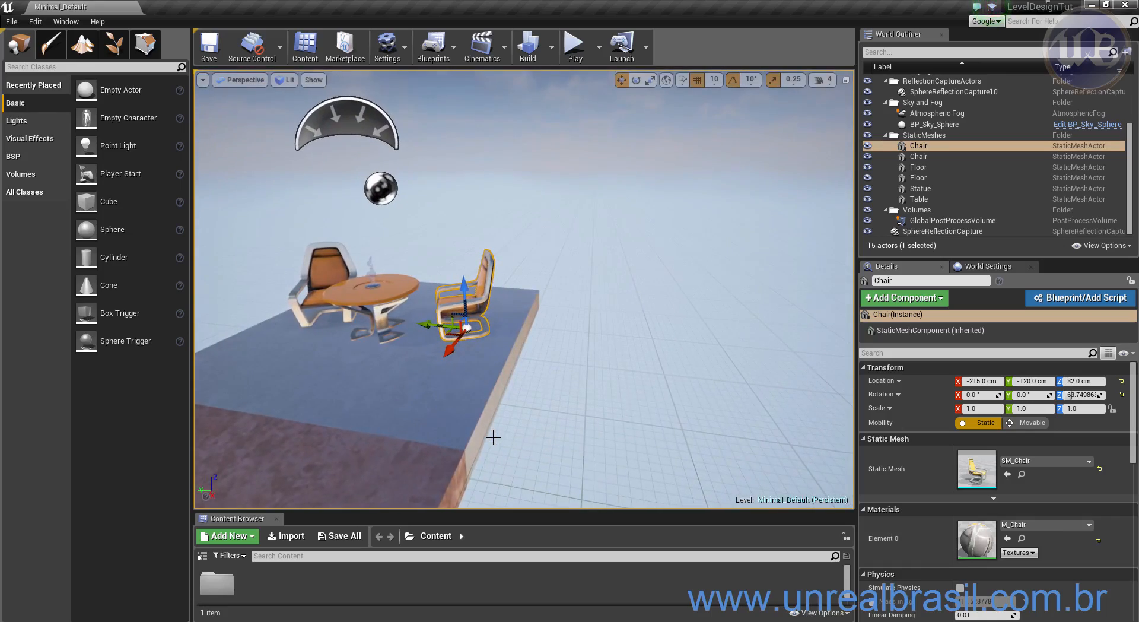
# - Fly the camera close to the selected chair, try the field-of-view zoom there, and return to a view of the whole furniture set
pyautogui.press('w')
pyautogui.moveTo(524, 288); pyautogui.dragTo(573, 329, button='right')
pyautogui.moveTo(524, 327); pyautogui.dragTo(534, 284)
pyautogui.moveTo(524, 289)
pyautogui.keyDown('alt'); pyautogui.mouseDown(button='right')
pyautogui.moveTo(500, 289)
pyautogui.moveTo(581, 289)
pyautogui.moveTo(512, 289)
pyautogui.mouseUp(button='right'); pyautogui.keyUp('alt')
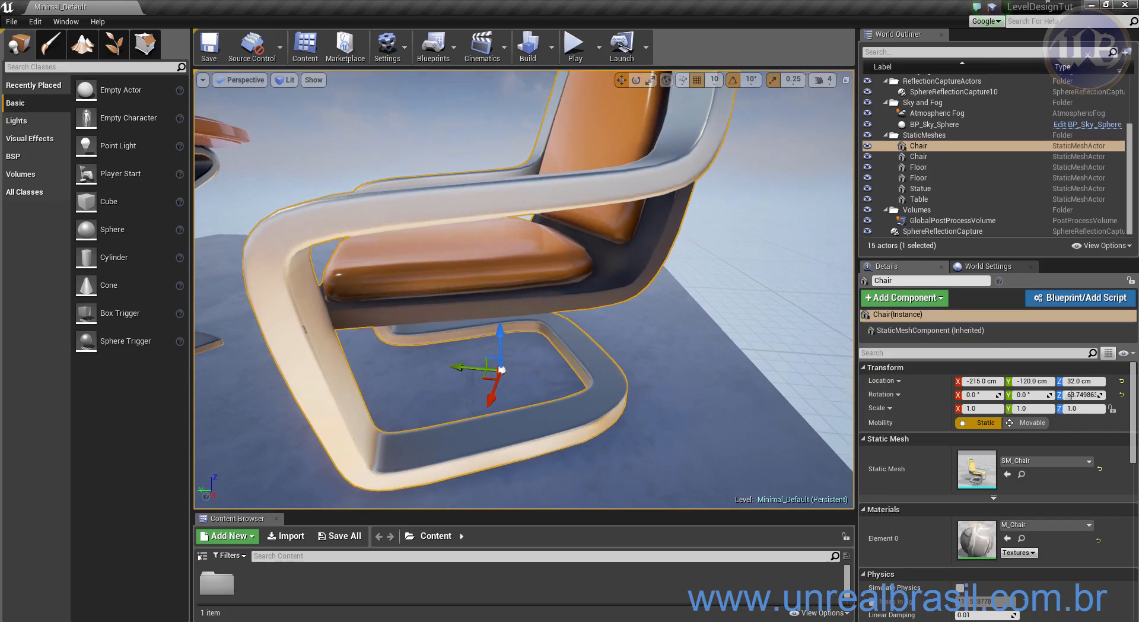
pyautogui.press('z')
pyautogui.press('c')
pyautogui.press('c')
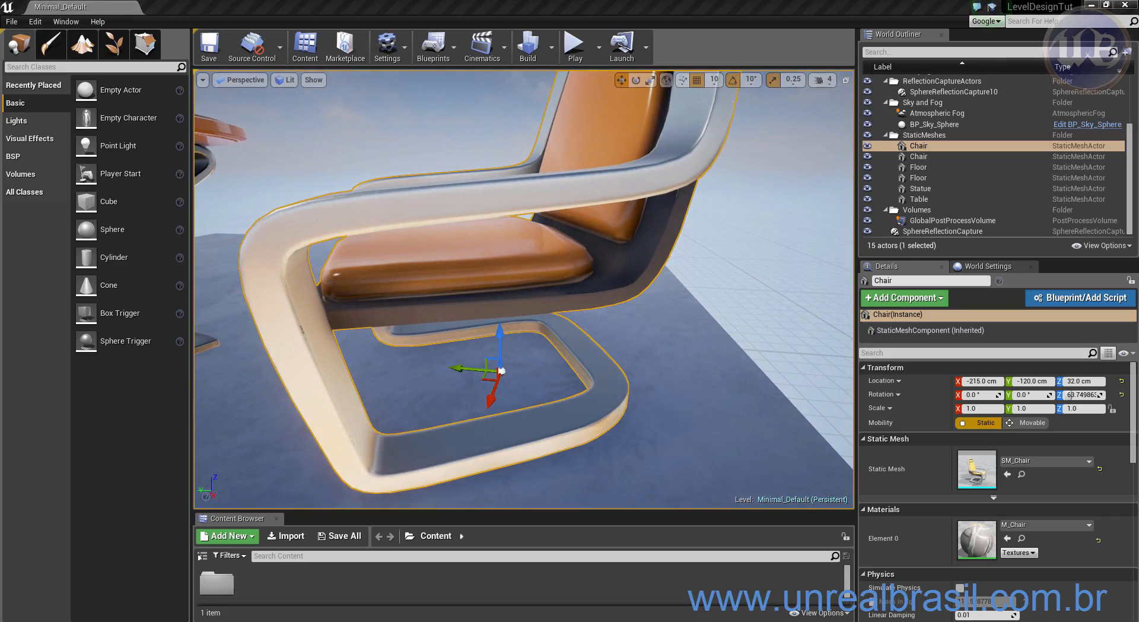
pyautogui.press('1')
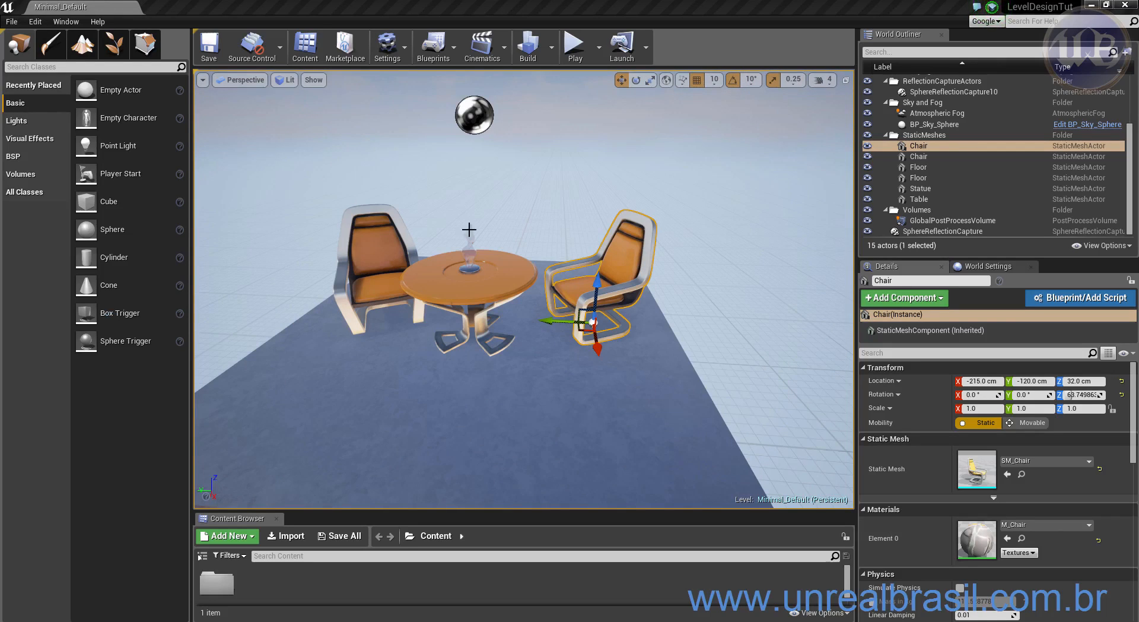
# - Create a new level from the Empty Level template and select its NewWorld entry in the World Outliner
pyautogui.click(12, 23)
pyautogui.click(41, 44)
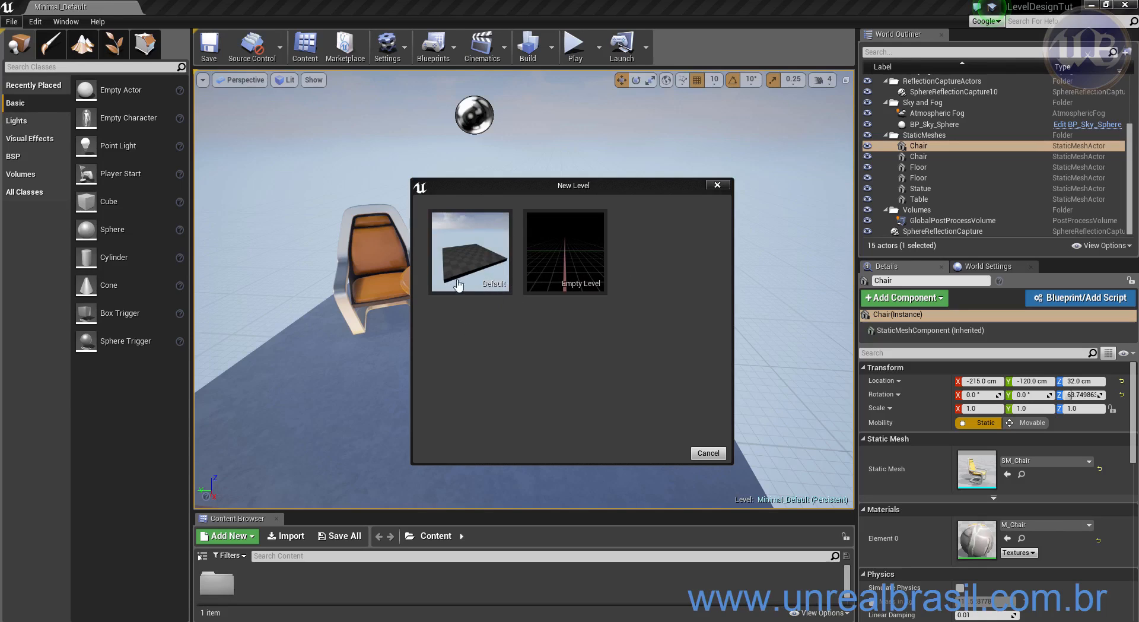
pyautogui.click(578, 255)
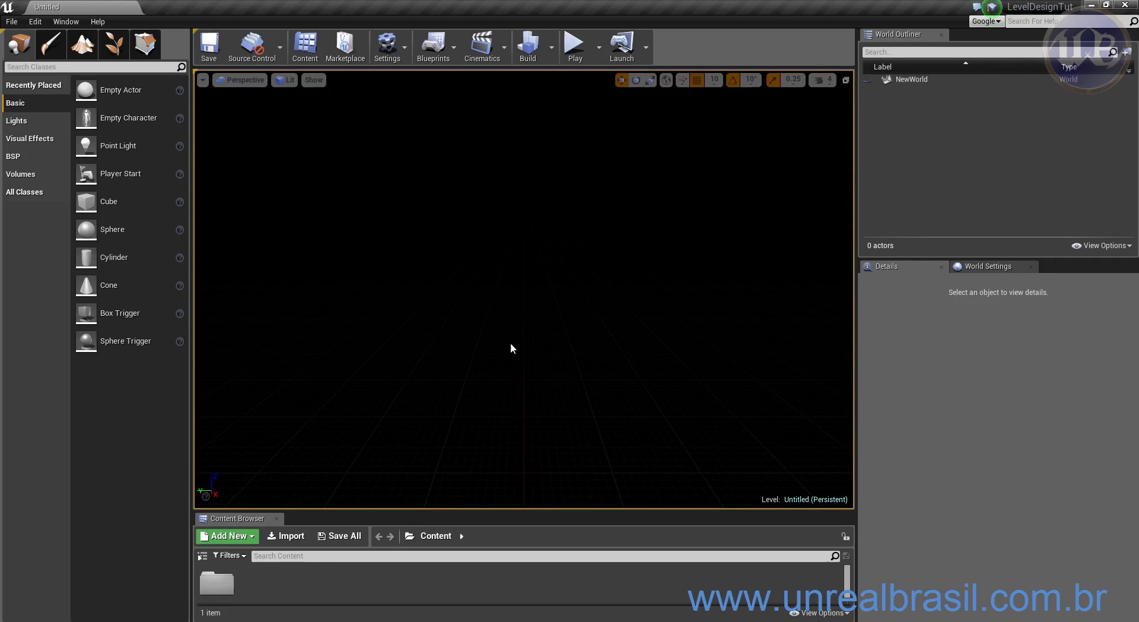
pyautogui.click(912, 79)
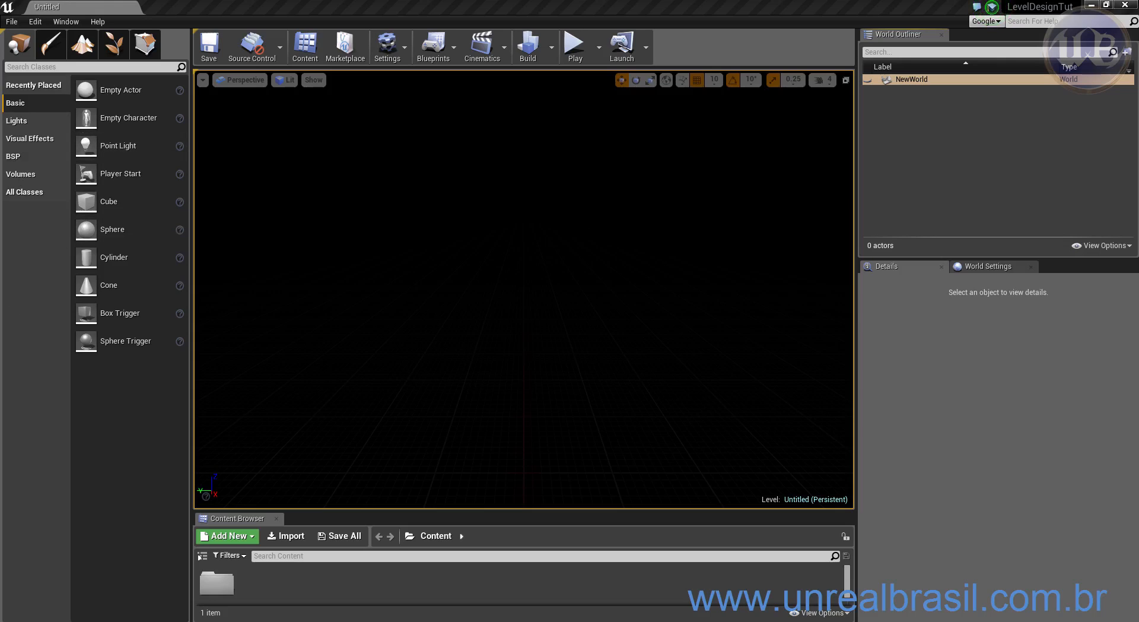
# - Place a BSP box brush in the empty level and focus the camera on it with the whole box in view
pyautogui.click(13, 157)
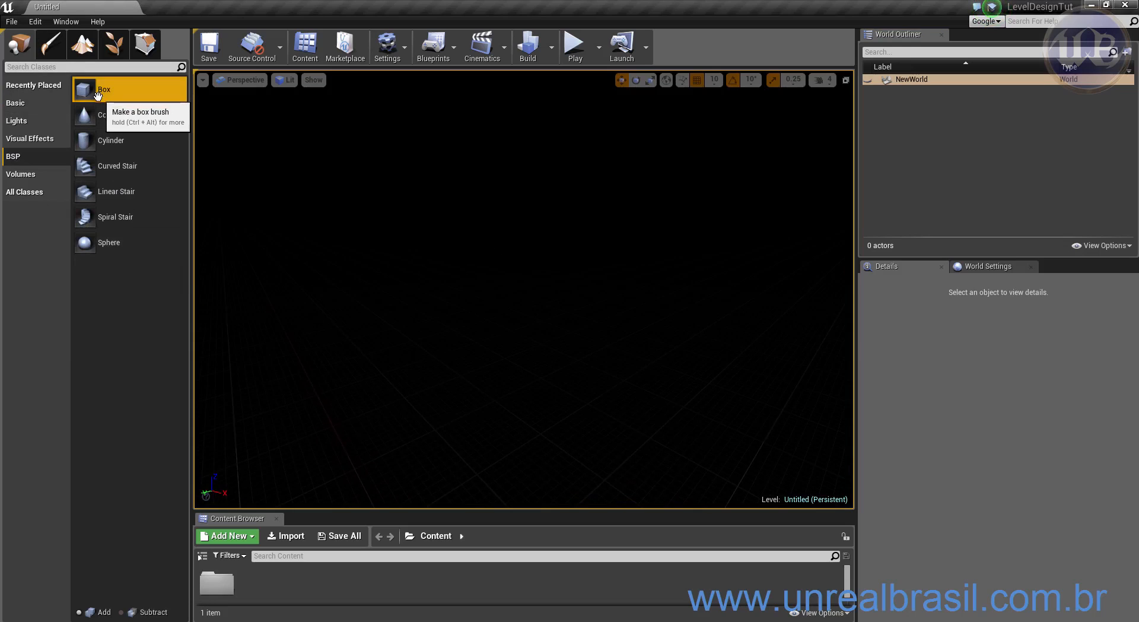
pyautogui.moveTo(119, 92); pyautogui.dragTo(481, 406)
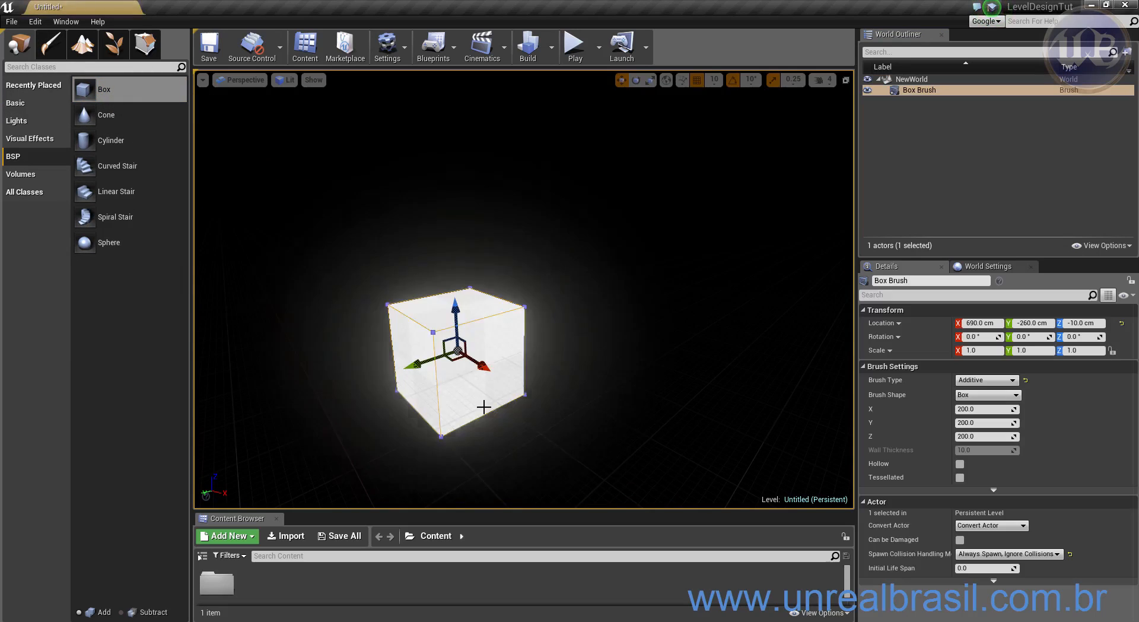
pyautogui.moveTo(555, 415)
pyautogui.mouseDown(button='right')
pyautogui.moveTo(570, 410)
pyautogui.moveTo(553, 410)
pyautogui.mouseUp(button='right')
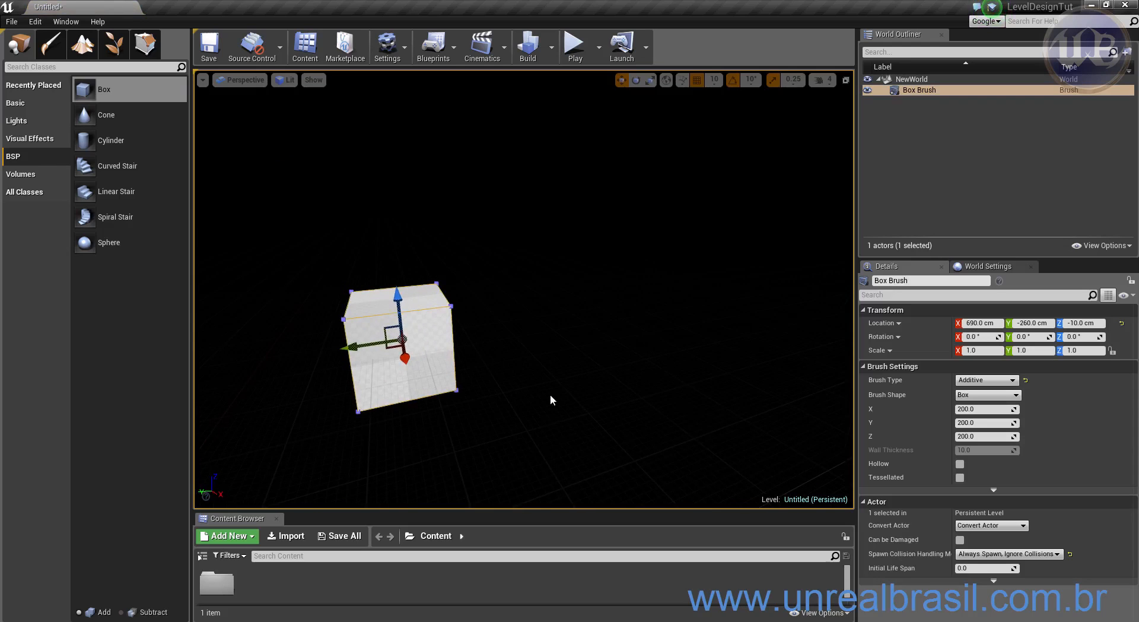
pyautogui.press('f')
pyautogui.moveTo(637, 490); pyautogui.dragTo(652, 490, button='right')
pyautogui.moveTo(649, 412)
pyautogui.keyDown('alt'); pyautogui.mouseDown()
pyautogui.moveTo(639, 436)
pyautogui.moveTo(648, 412)
pyautogui.mouseUp(); pyautogui.keyUp('alt')
pyautogui.scroll(-5, 646, 409)
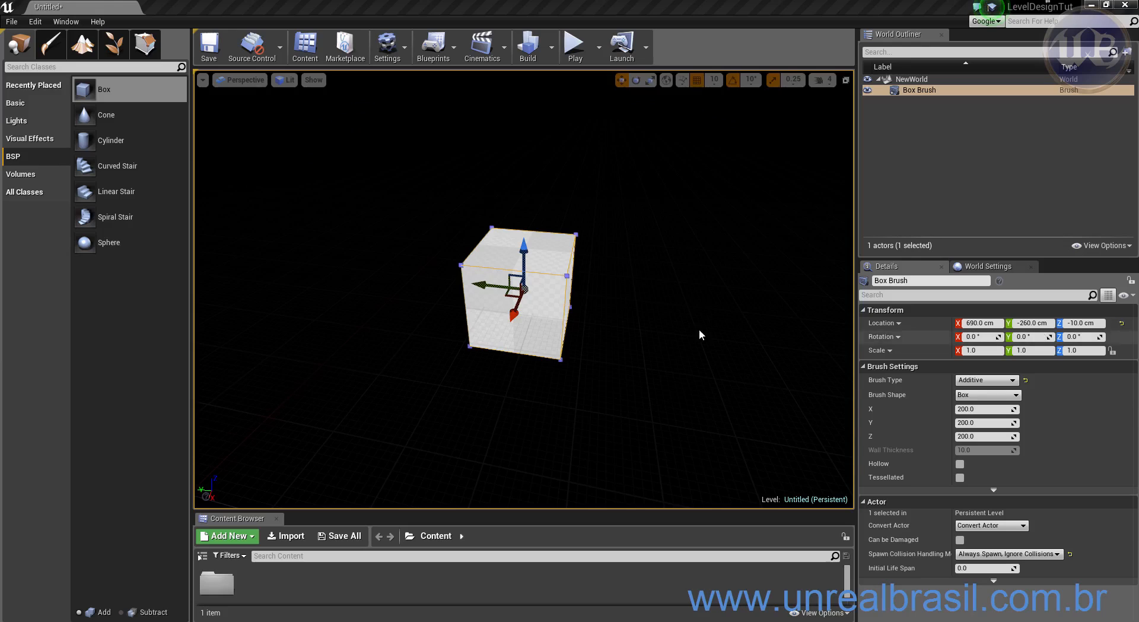
# - Set the box brush's location to 0, 0, 0 and refocus the camera on it with the whole box in view
pyautogui.click(984, 323)
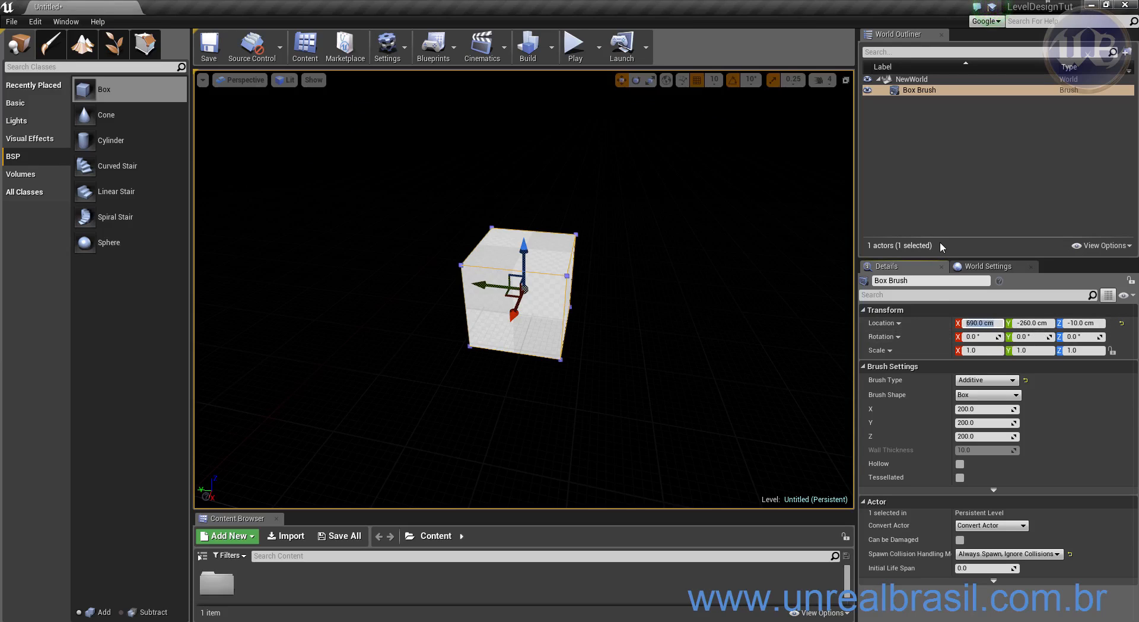
pyautogui.write('0')
pyautogui.press('Tab')
pyautogui.write('0')
pyautogui.press('Tab')
pyautogui.write('0')
pyautogui.press('Return')
pyautogui.moveTo(489, 312); pyautogui.dragTo(442, 313, button='right')
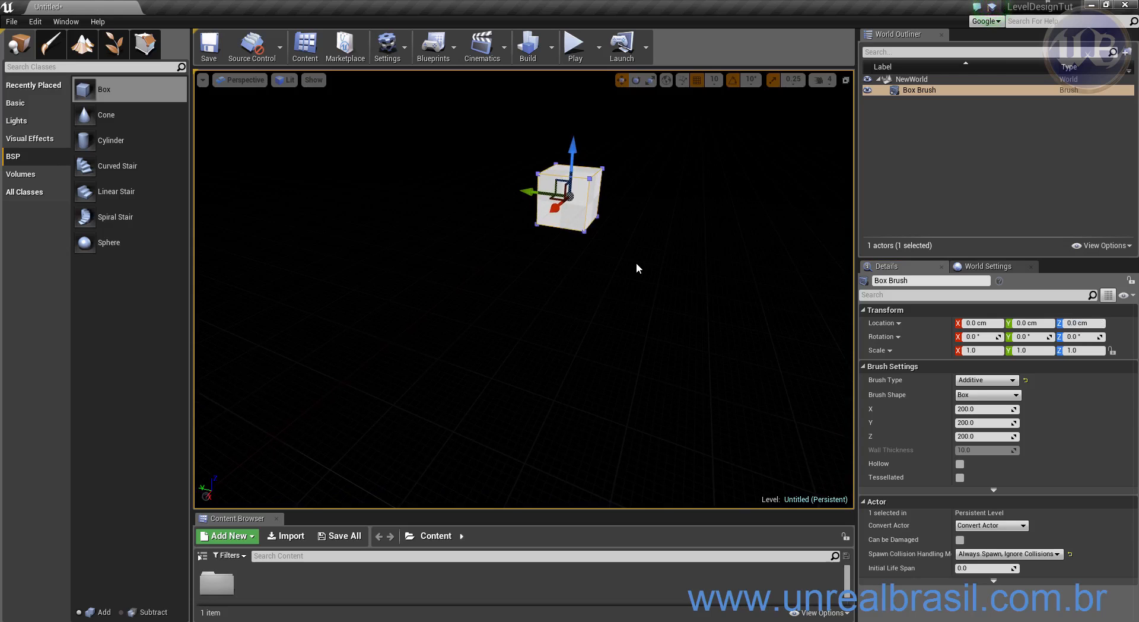
pyautogui.press('f')
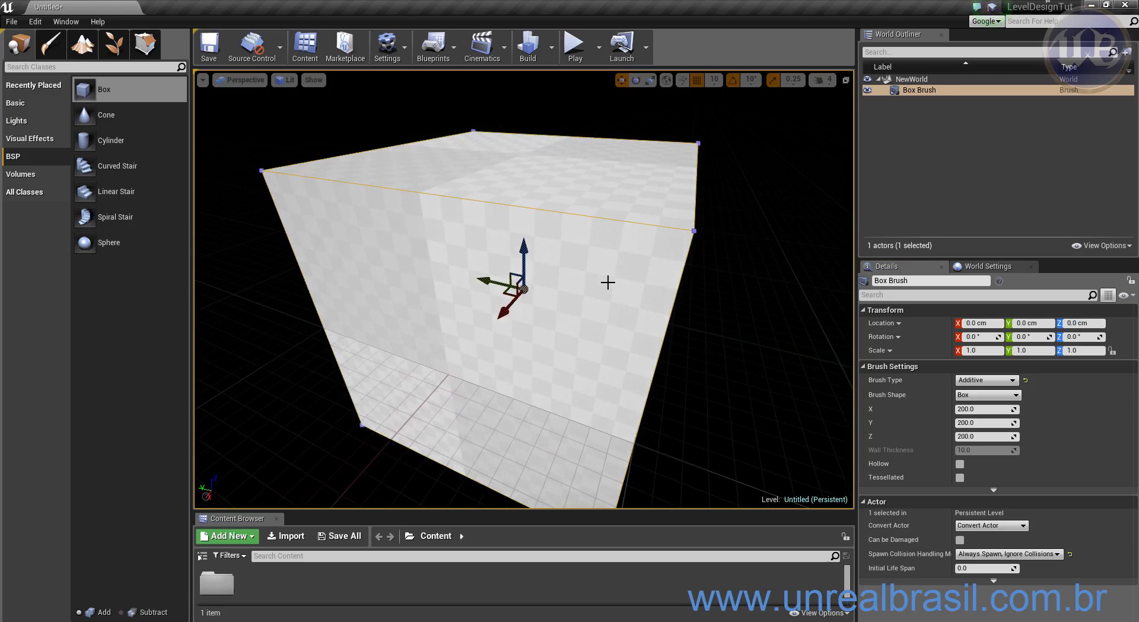
pyautogui.scroll(-2, 541, 360)
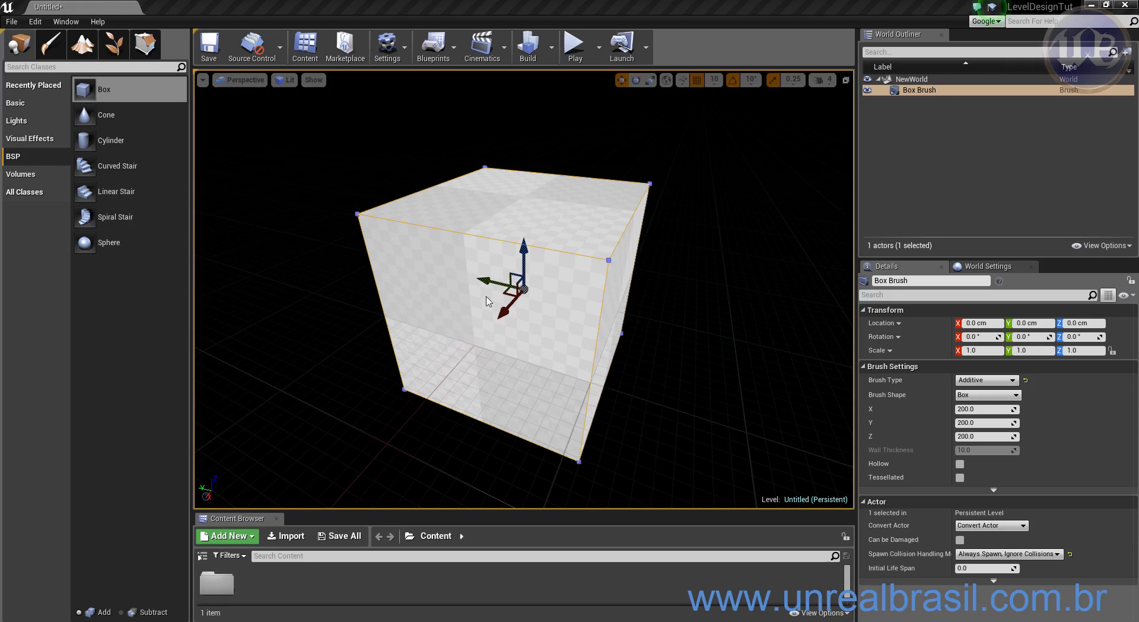
pyautogui.scroll(-4, 459, 292)
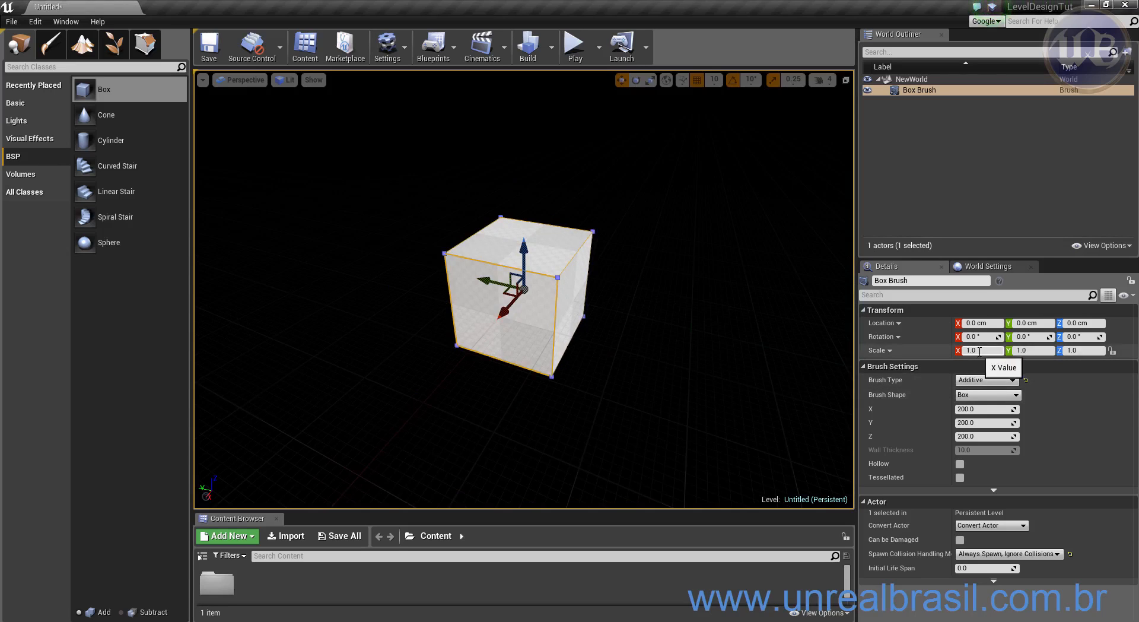
# - Flatten the box brush by setting its Z scale to 0.1
pyautogui.moveTo(530, 457)
pyautogui.keyDown('alt'); pyautogui.mouseDown()
pyautogui.moveTo(690, 433)
pyautogui.moveTo(754, 409)
pyautogui.moveTo(697, 414)
pyautogui.mouseUp(); pyautogui.keyUp('alt')
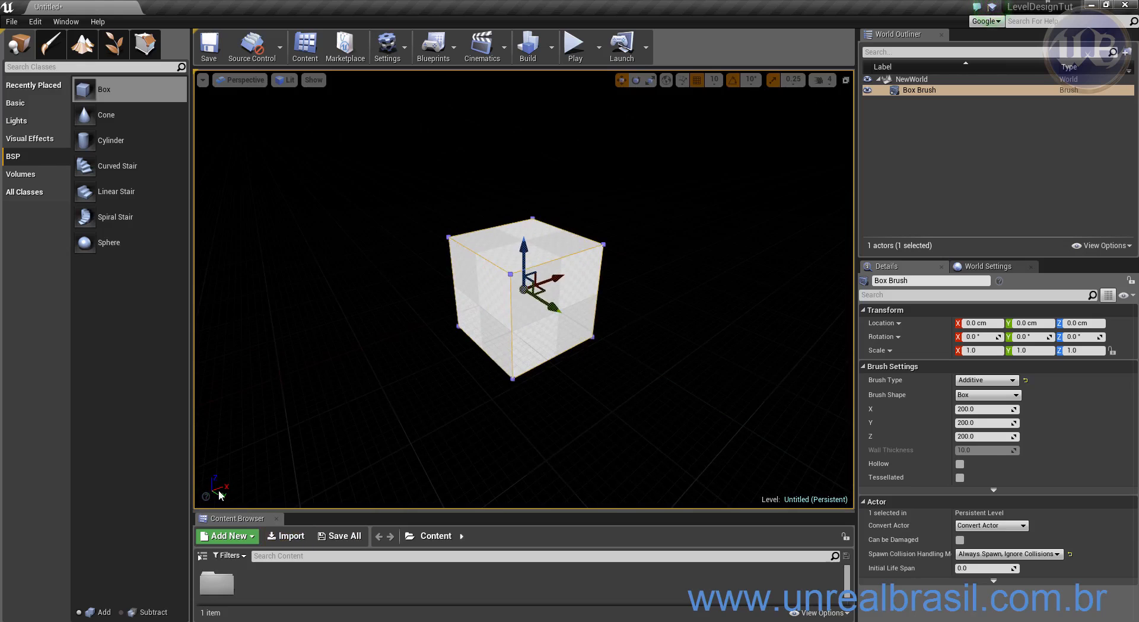
pyautogui.keyDown('alt'); pyautogui.moveTo(429, 471); pyautogui.dragTo(245, 538); pyautogui.keyUp('alt')
pyautogui.moveTo(540, 408)
pyautogui.keyDown('alt'); pyautogui.mouseDown()
pyautogui.moveTo(528, 430)
pyautogui.moveTo(354, 436)
pyautogui.mouseUp(); pyautogui.keyUp('alt')
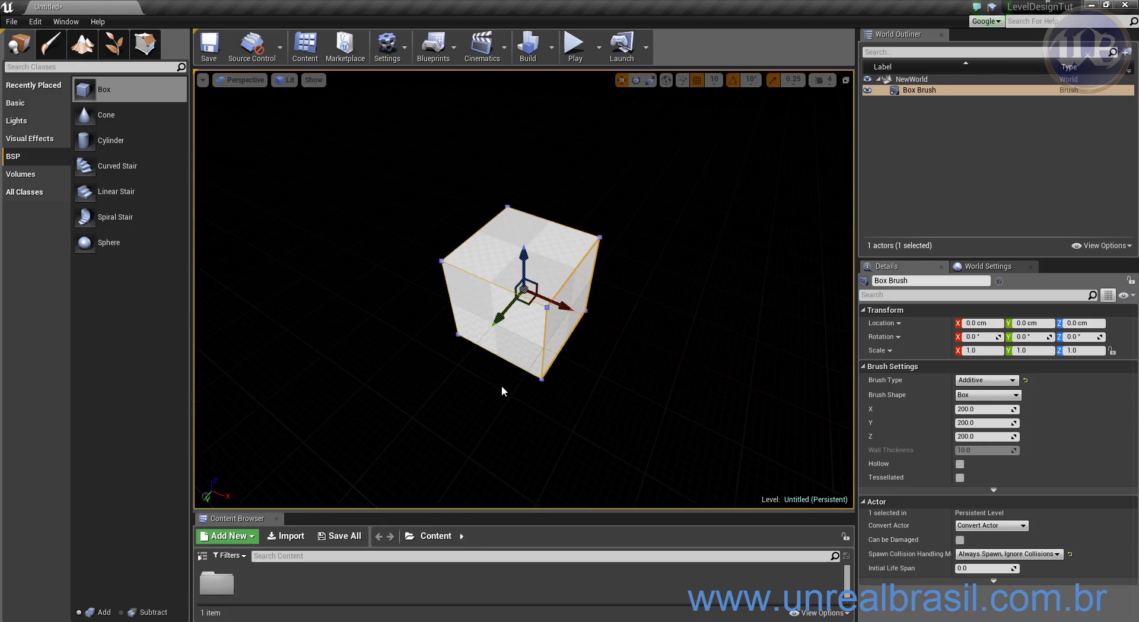
pyautogui.keyDown('alt'); pyautogui.moveTo(701, 373); pyautogui.dragTo(712, 424); pyautogui.keyUp('alt')
pyautogui.click(1090, 350)
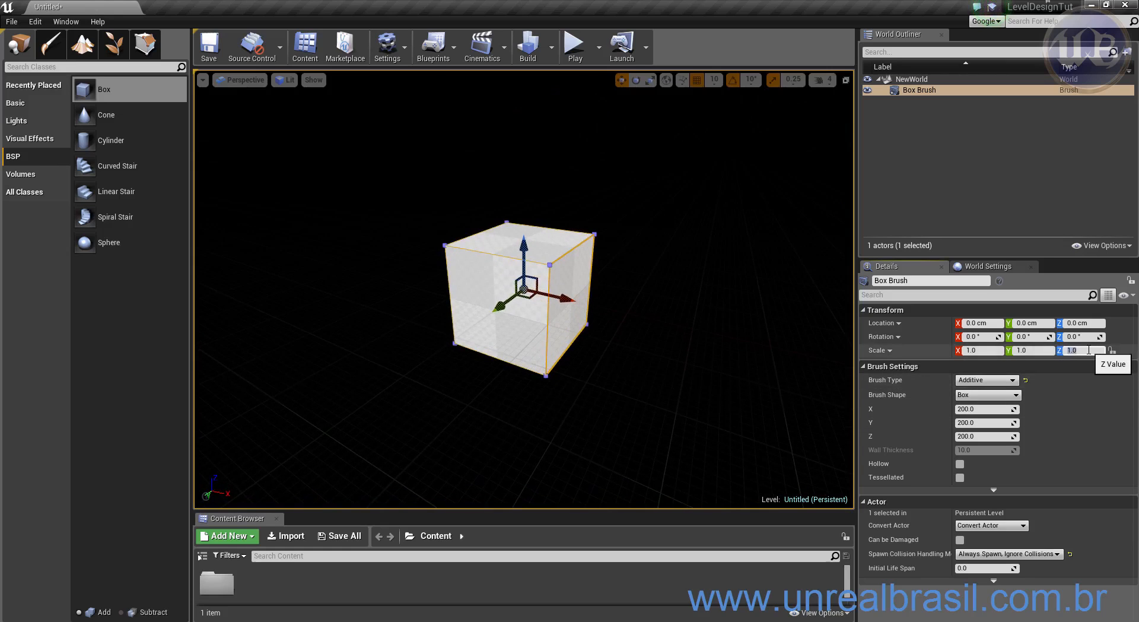
pyautogui.write('.1')
pyautogui.press('Return')
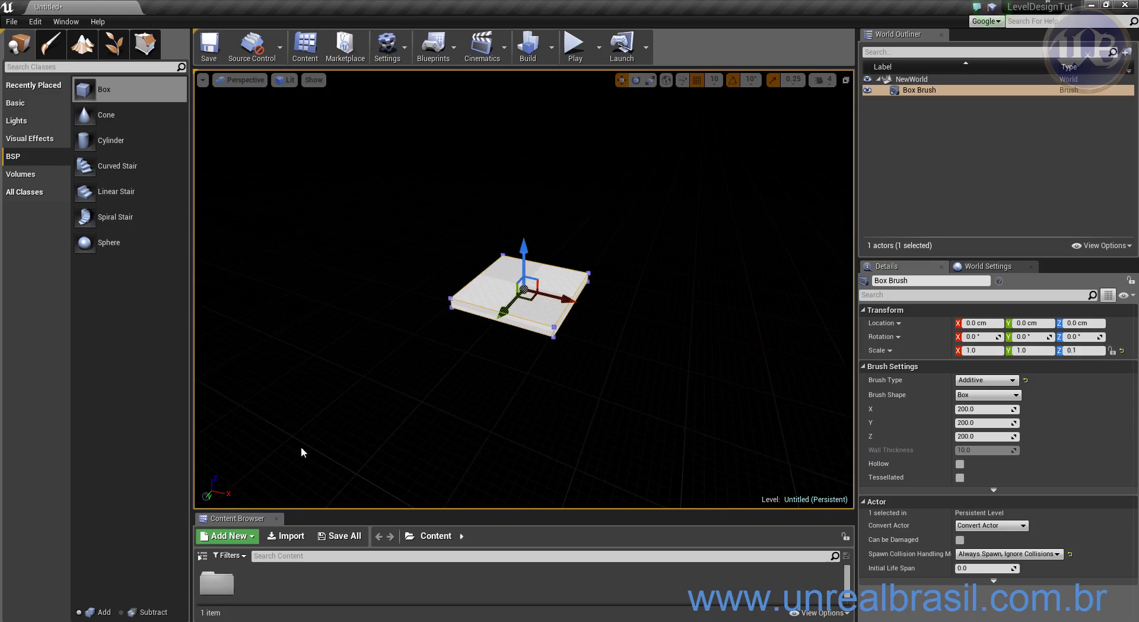
# - Widen the flattened box brush into a floor by setting its X and Y scale to 4
pyautogui.keyDown('alt'); pyautogui.moveTo(560, 422); pyautogui.dragTo(560, 456); pyautogui.keyUp('alt')
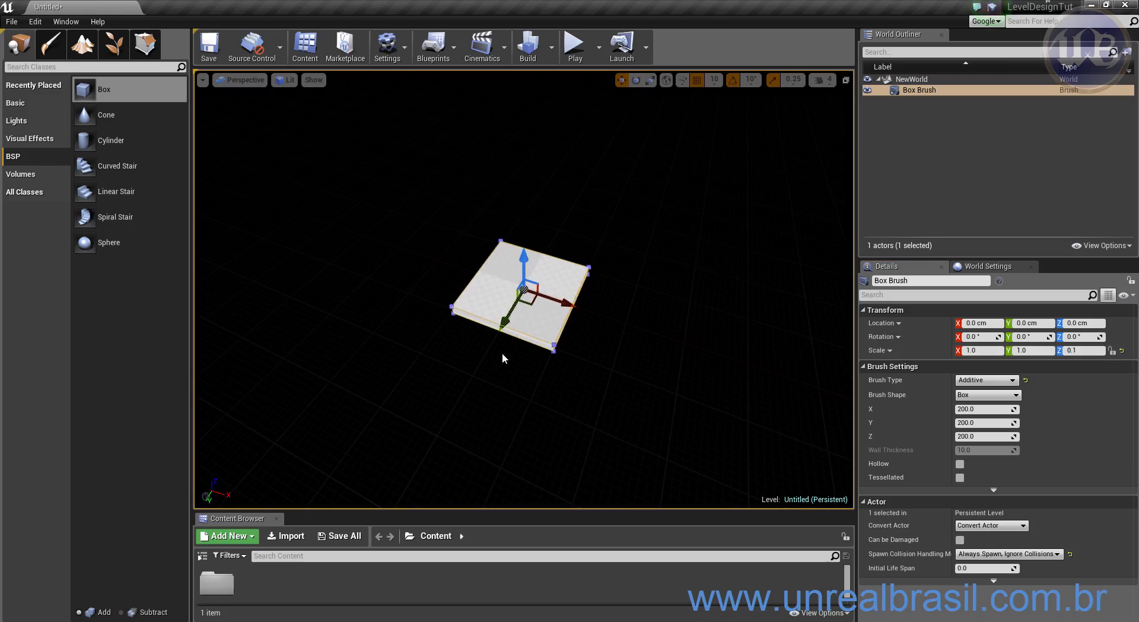
pyautogui.click(982, 350)
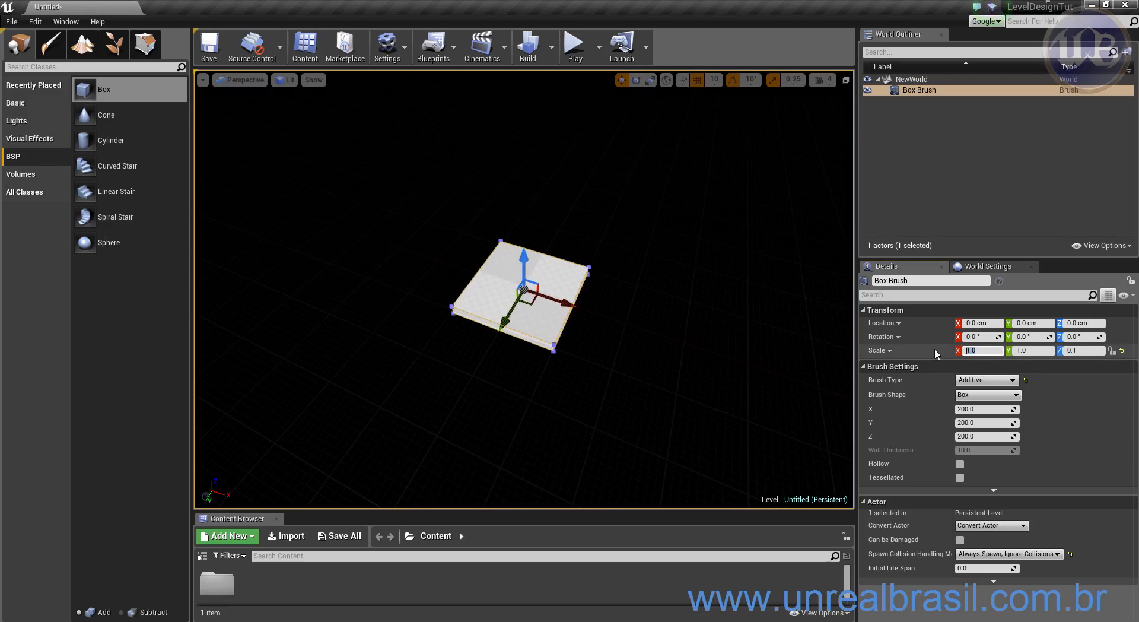
pyautogui.write('4')
pyautogui.press('Return')
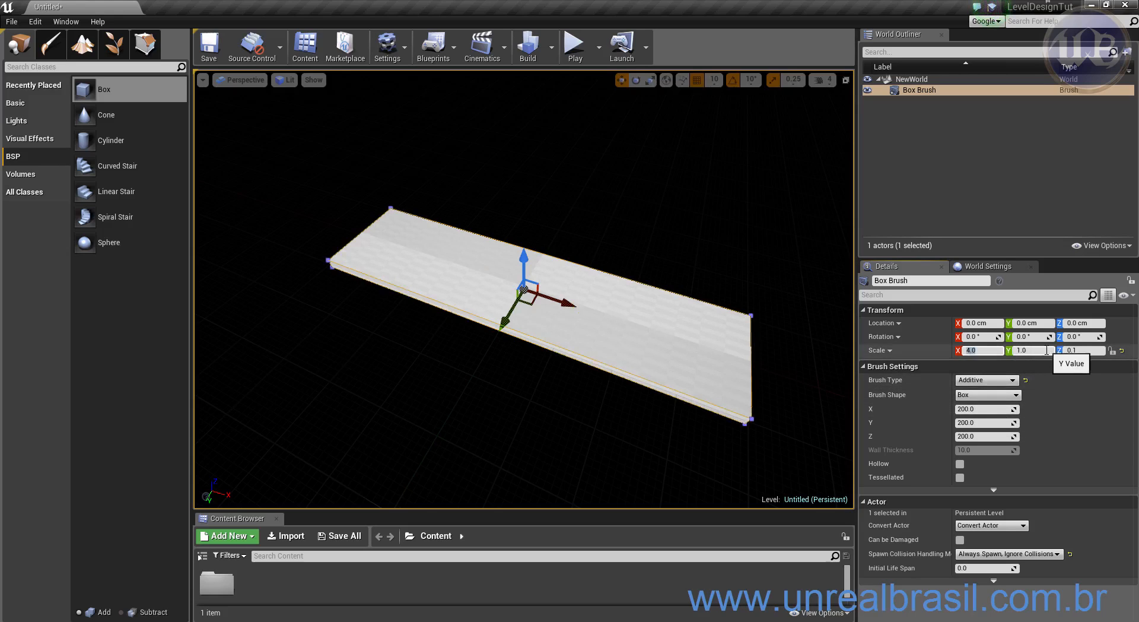
pyautogui.press('Tab')
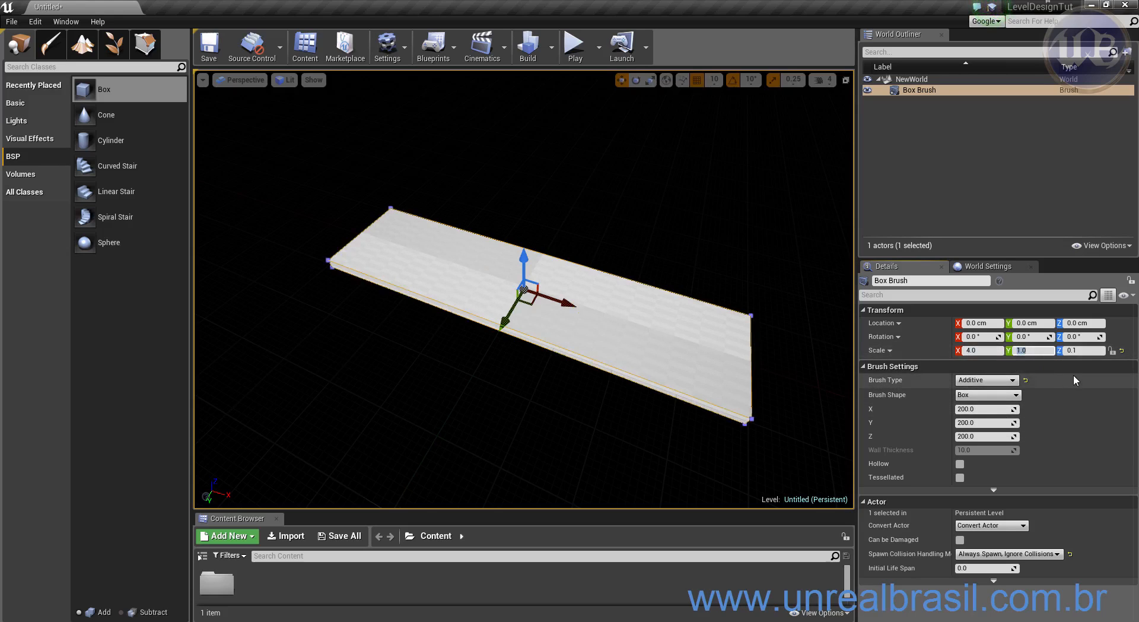
pyautogui.write('4')
pyautogui.press('Return')
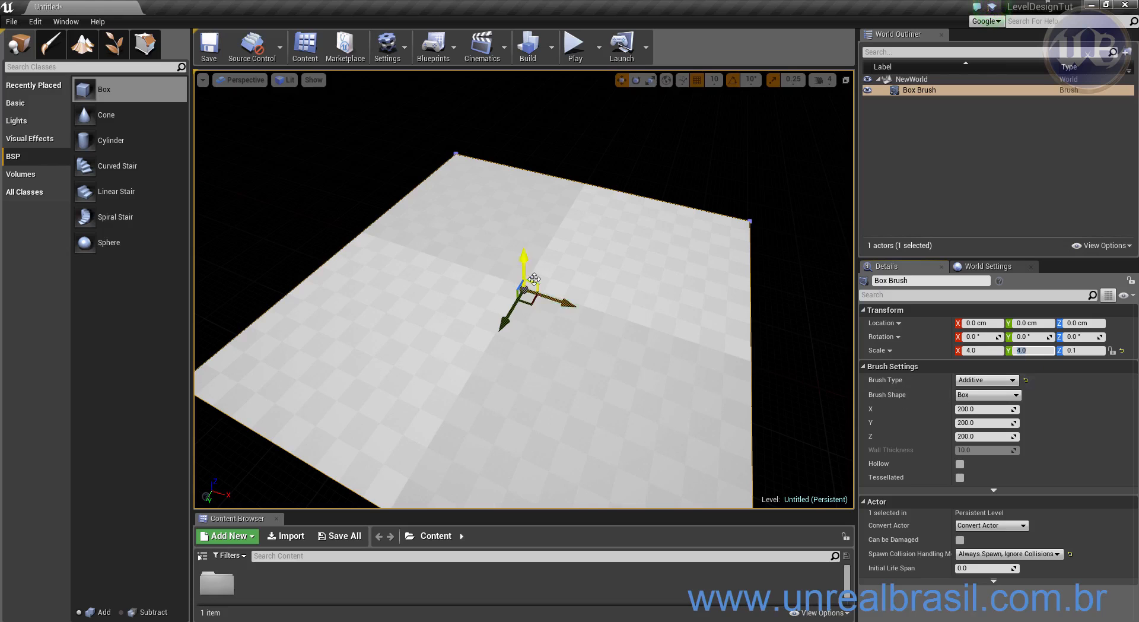
pyautogui.press('f')
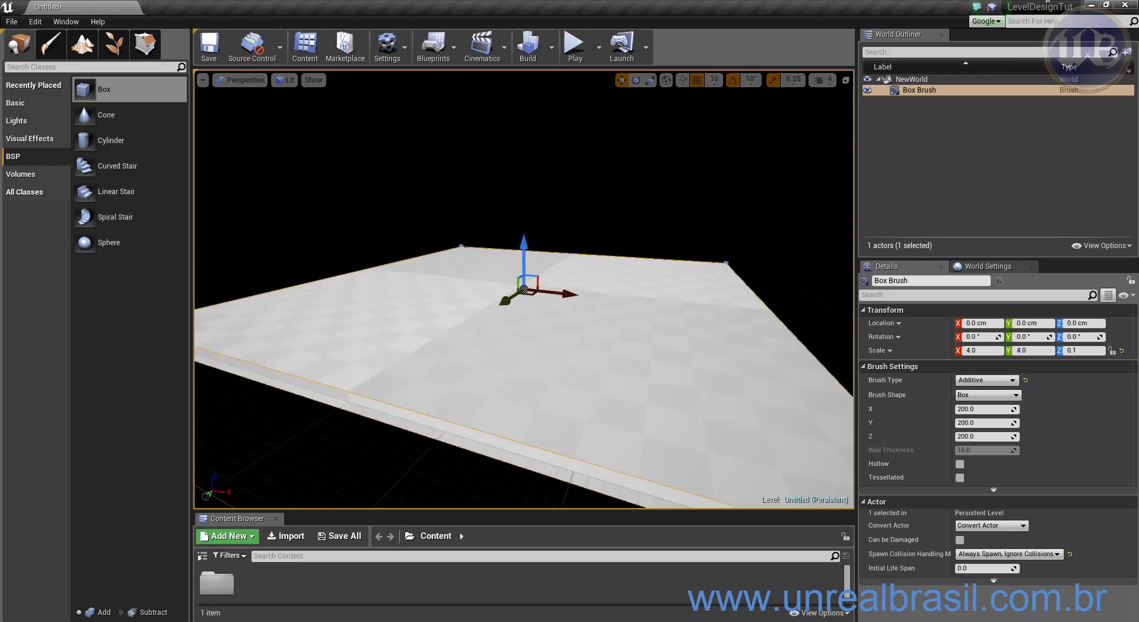
pyautogui.moveTo(510, 385)
pyautogui.keyDown('alt'); pyautogui.mouseDown()
pyautogui.moveTo(541, 347)
pyautogui.moveTo(561, 359)
pyautogui.moveTo(574, 397)
pyautogui.mouseUp(); pyautogui.keyUp('alt')
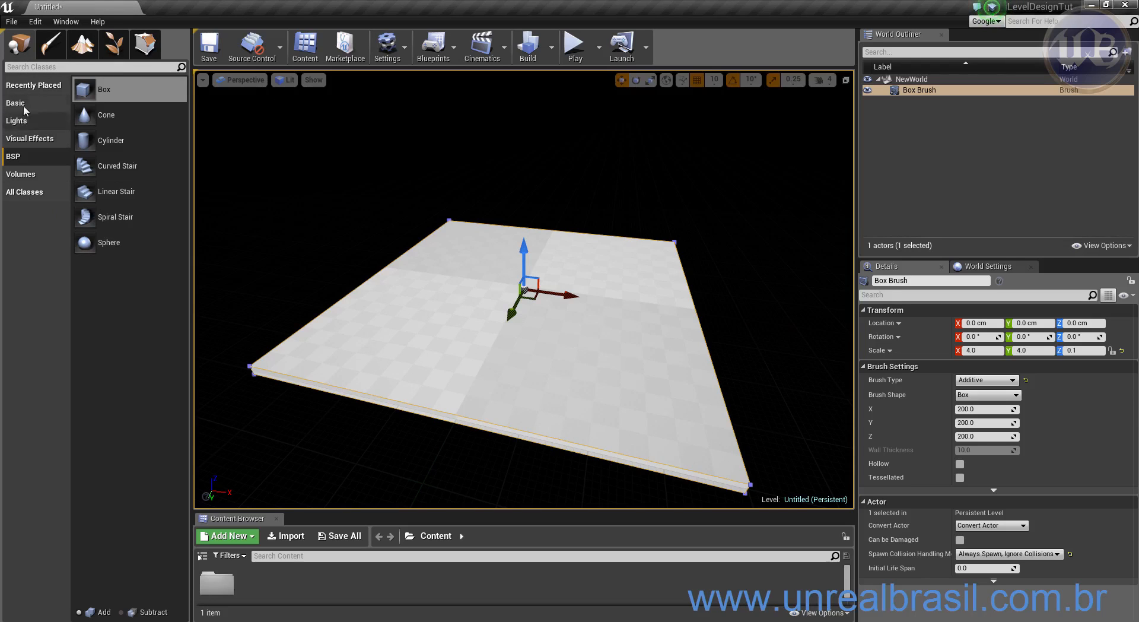
# - Place a directional light above the floor brush
pyautogui.click(19, 124)
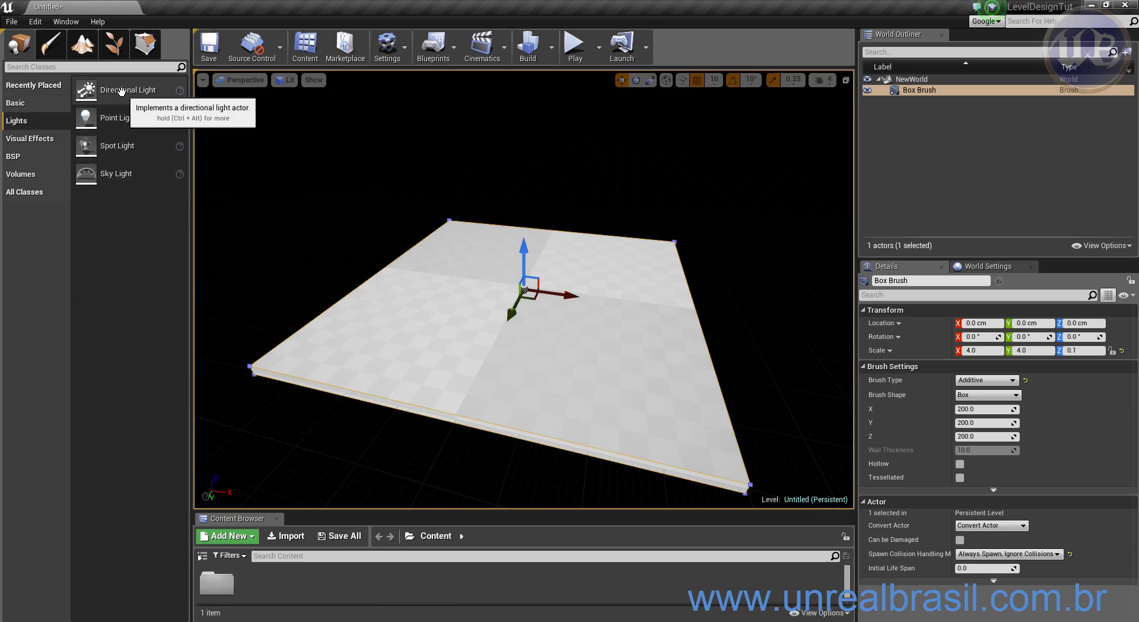
pyautogui.moveTo(116, 90); pyautogui.dragTo(481, 316)
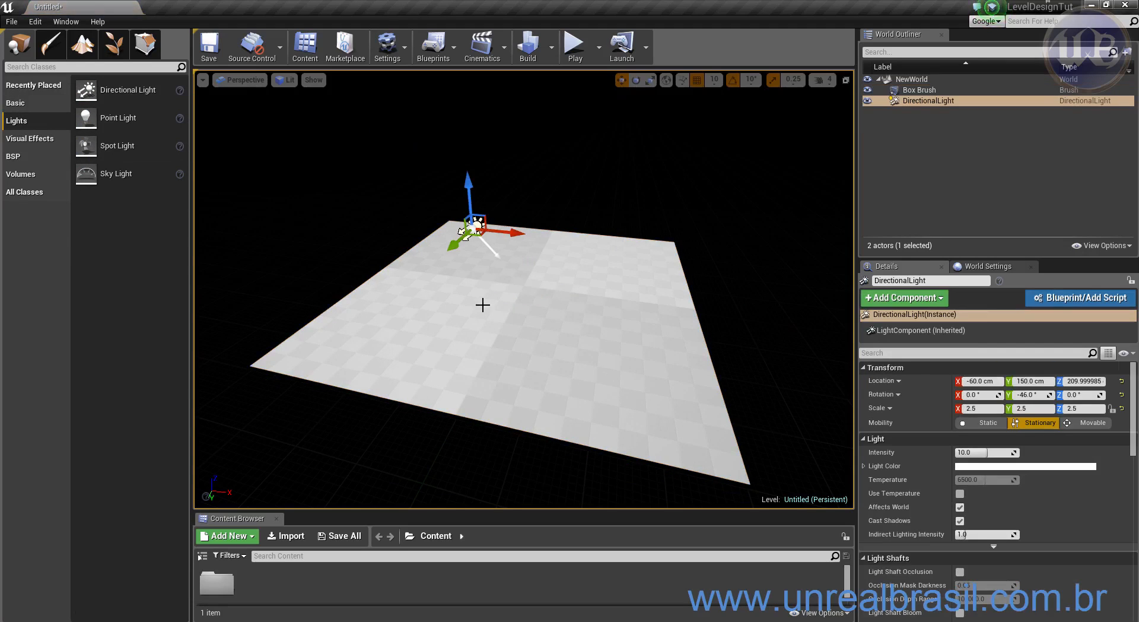
pyautogui.keyDown('alt'); pyautogui.moveTo(441, 315); pyautogui.dragTo(477, 256); pyautogui.keyUp('alt')
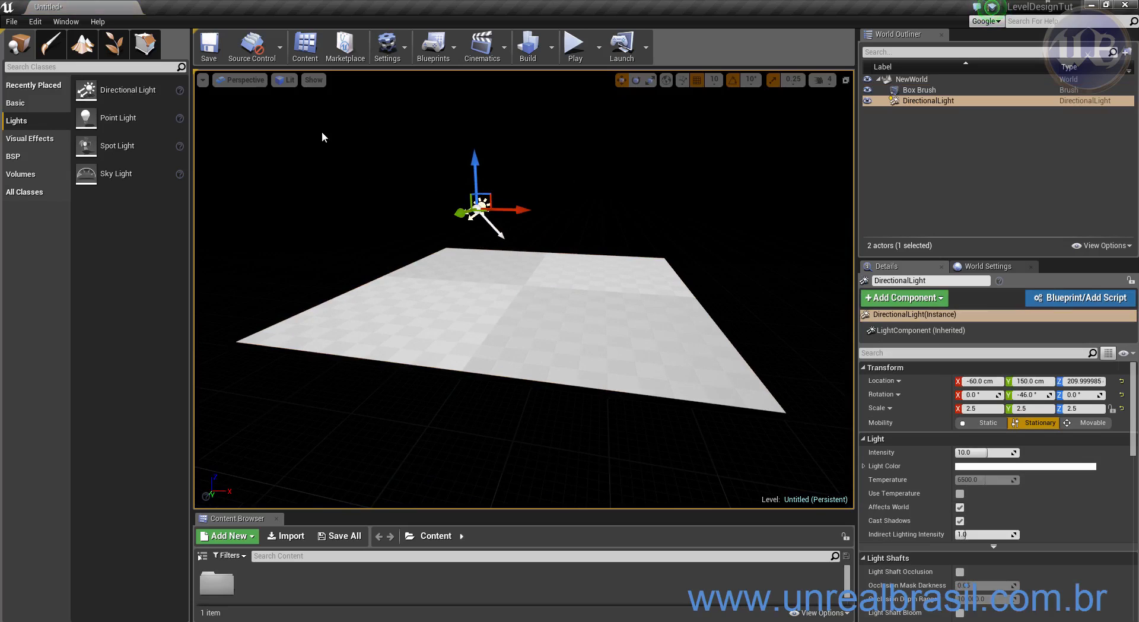
pyautogui.keyDown('alt'); pyautogui.moveTo(508, 293); pyautogui.dragTo(507, 318); pyautogui.keyUp('alt')
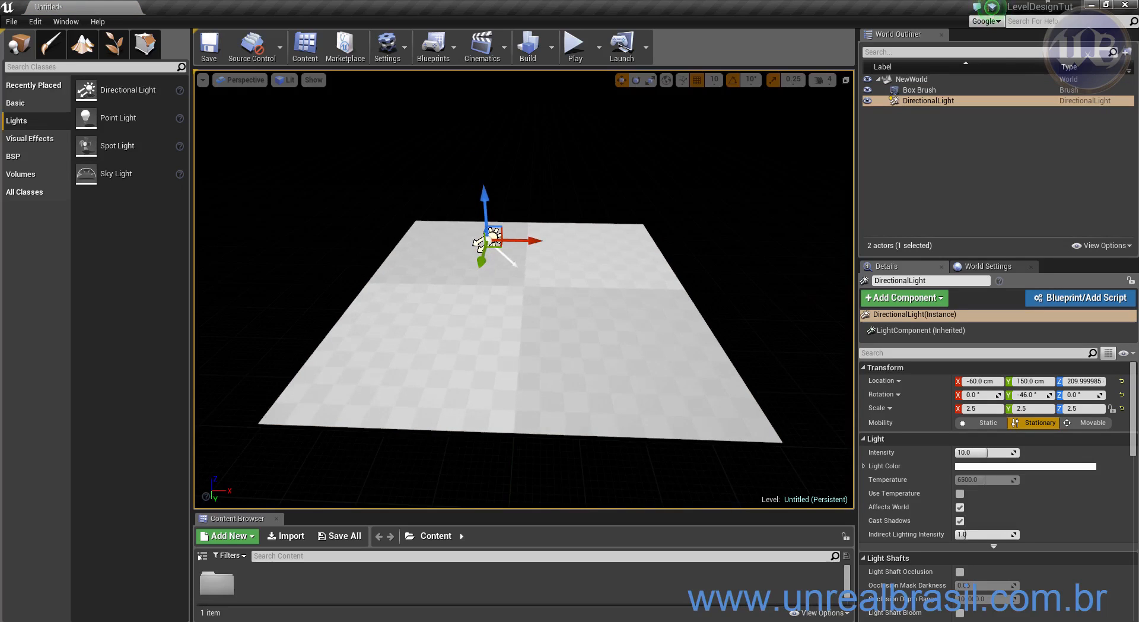
# - Try the rotation gizmo on the directional light
pyautogui.press('e')
pyautogui.moveTo(504, 189)
pyautogui.mouseDown()
pyautogui.moveTo(488, 258)
pyautogui.moveTo(507, 175)
pyautogui.moveTo(504, 188)
pyautogui.mouseUp()
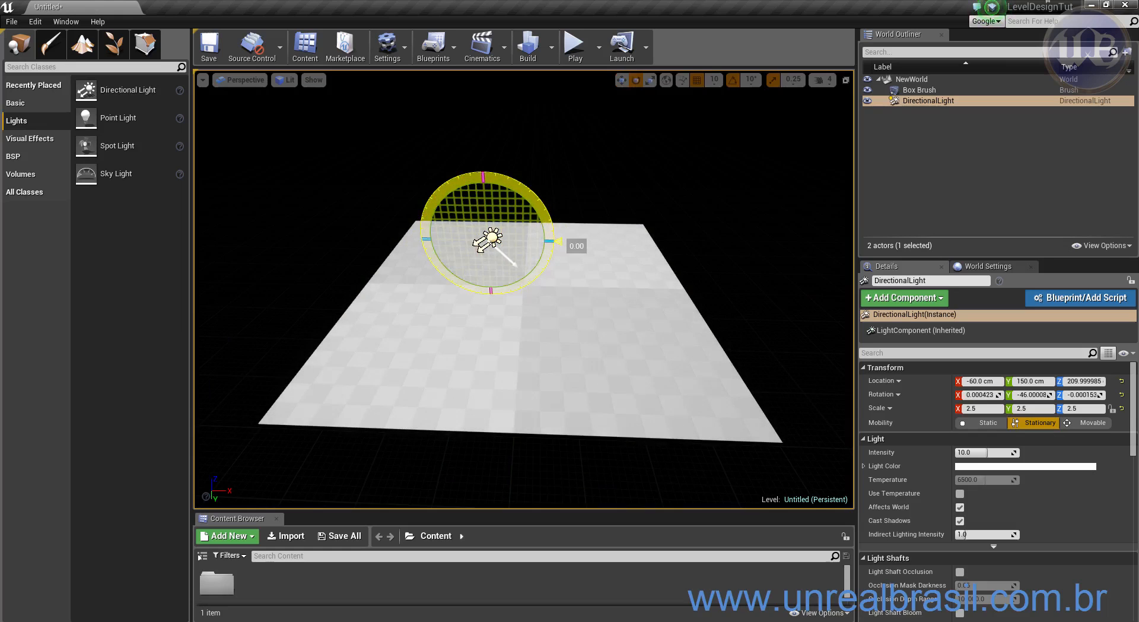
pyautogui.keyDown('alt'); pyautogui.moveTo(595, 333); pyautogui.dragTo(580, 307); pyautogui.keyUp('alt')
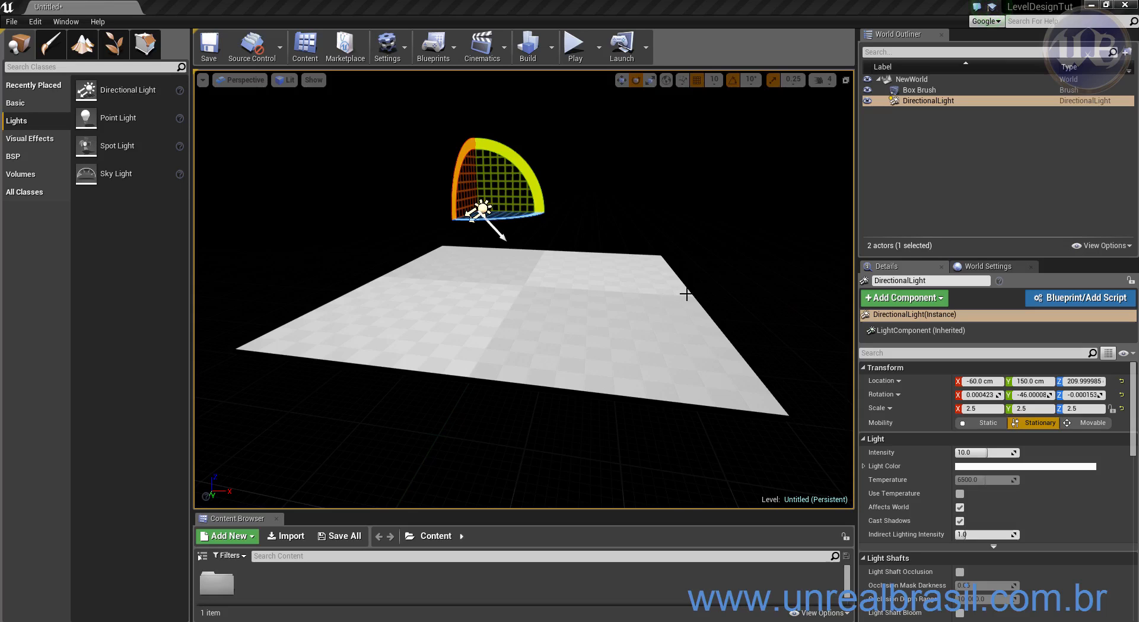
# - Switch the selection to the box brush and back to the directional light
pyautogui.click(725, 316)
pyautogui.click(493, 228)
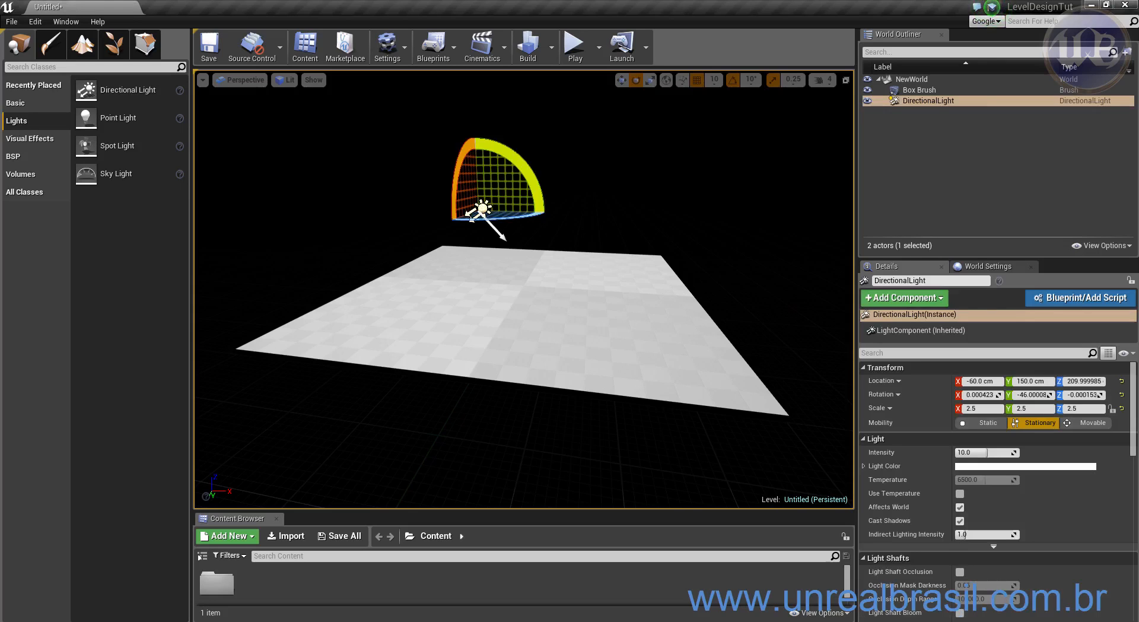
pyautogui.click(597, 298)
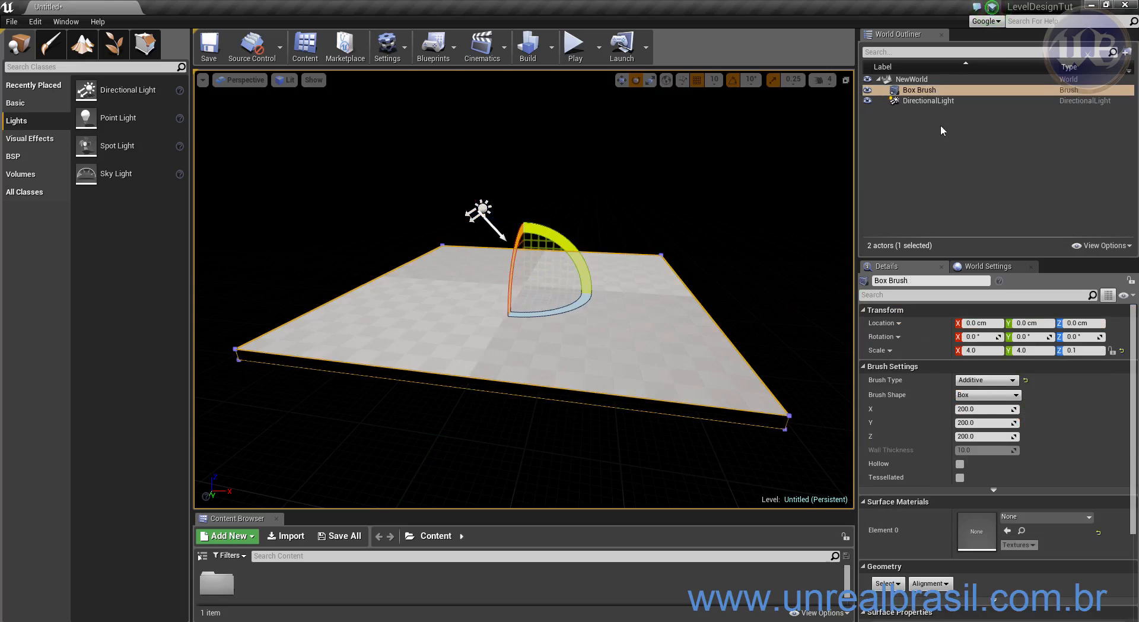
pyautogui.click(949, 101)
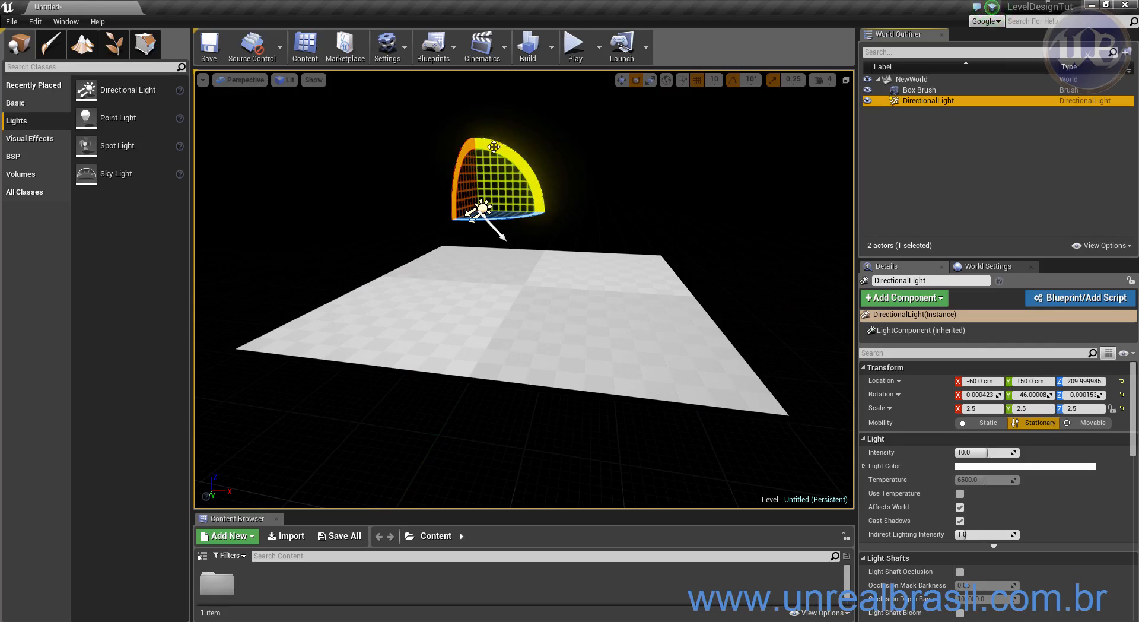
# - Cycle the directional light's gizmo through the move, rotate and scale modes
pyautogui.press('w')
pyautogui.keyDown('alt'); pyautogui.moveTo(571, 276); pyautogui.dragTo(571, 347); pyautogui.keyUp('alt')
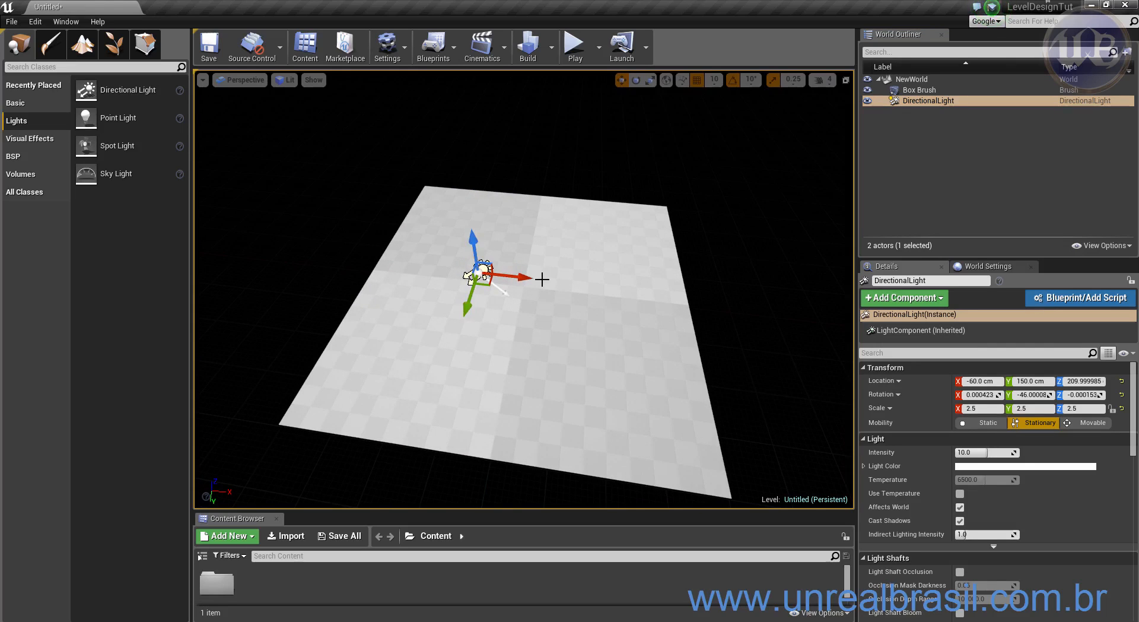
pyautogui.press('e')
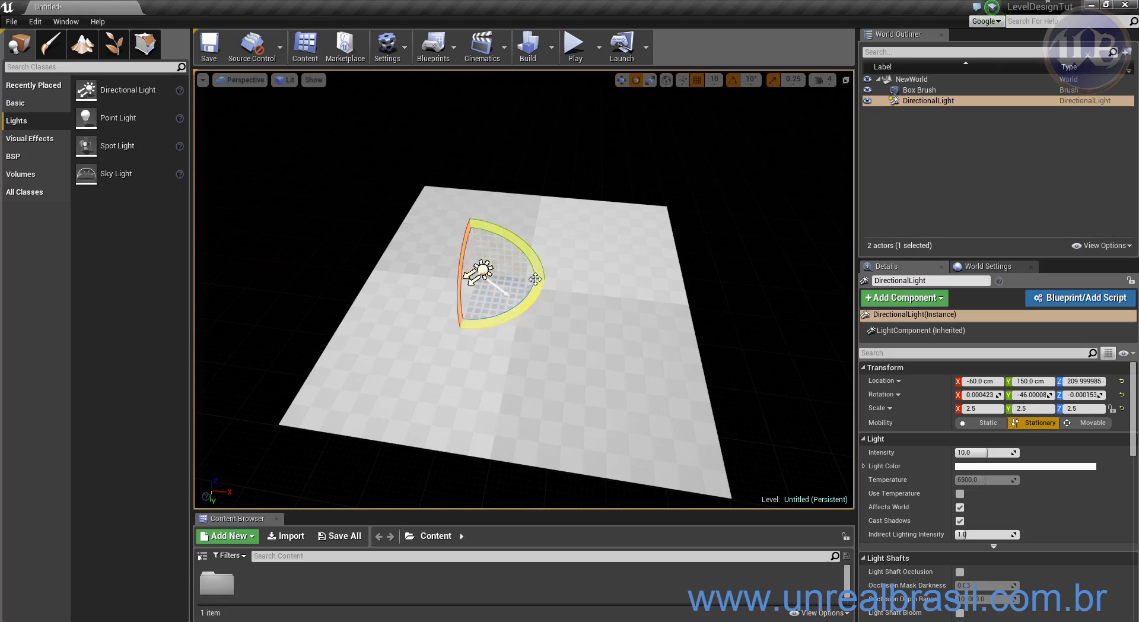
pyautogui.press('w')
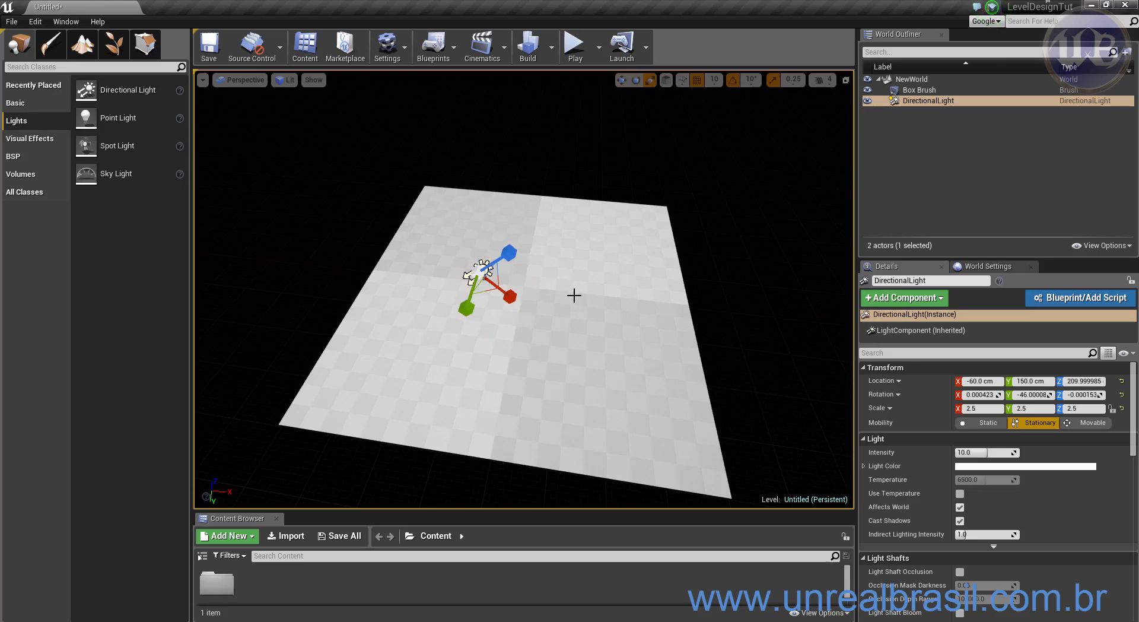
pyautogui.keyDown('alt'); pyautogui.moveTo(568, 350); pyautogui.dragTo(568, 320); pyautogui.keyUp('alt')
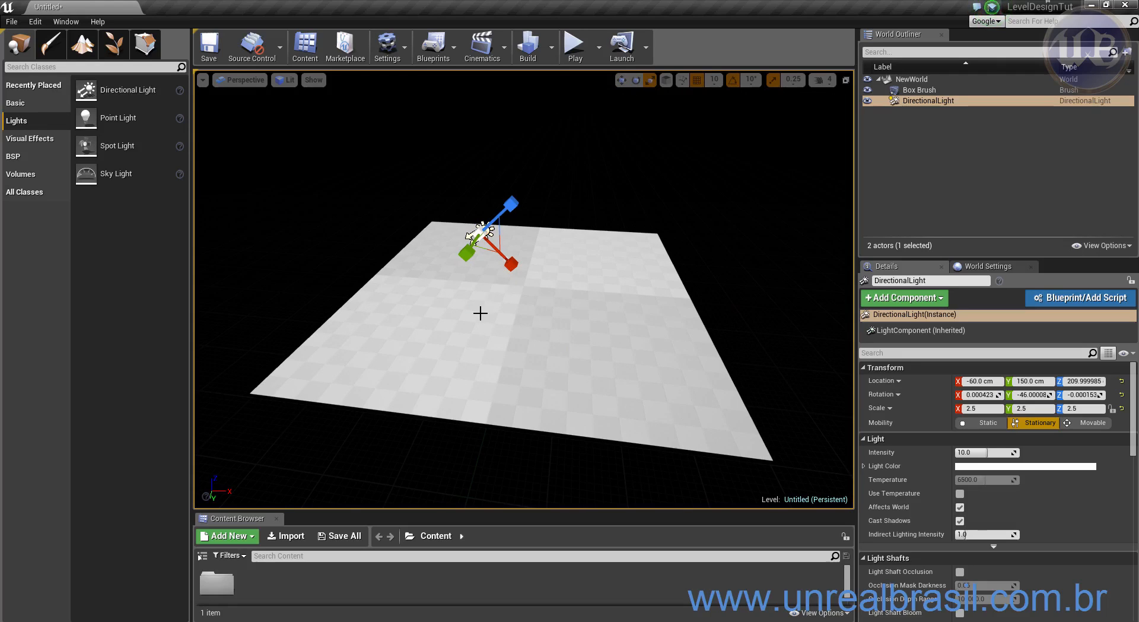
# - Raise the directional light to a Z location of about 250 cm and shift it to X -70 cm
pyautogui.press('w')
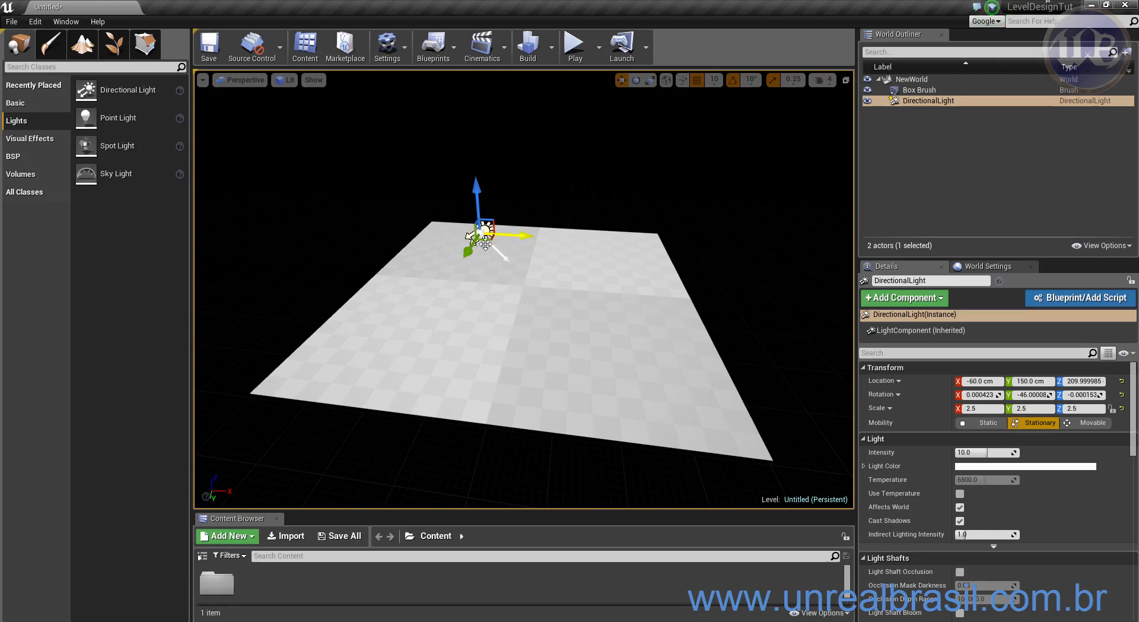
pyautogui.moveTo(477, 189); pyautogui.dragTo(476, 169)
pyautogui.moveTo(522, 212)
pyautogui.mouseDown()
pyautogui.moveTo(497, 212)
pyautogui.moveTo(514, 212)
pyautogui.mouseUp()
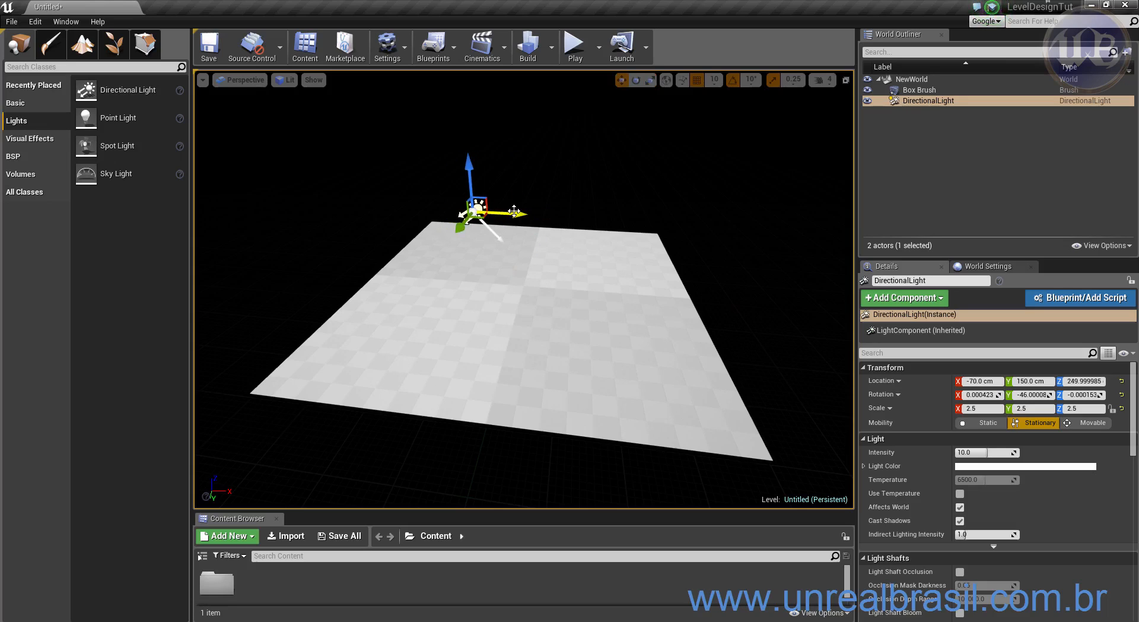
# - Tilt the directional light further down to a Y rotation of about -56°
pyautogui.press('e')
pyautogui.moveTo(500, 155); pyautogui.dragTo(541, 226)
pyautogui.moveTo(470, 237)
pyautogui.mouseDown()
pyautogui.moveTo(484, 236)
pyautogui.moveTo(471, 236)
pyautogui.mouseUp()
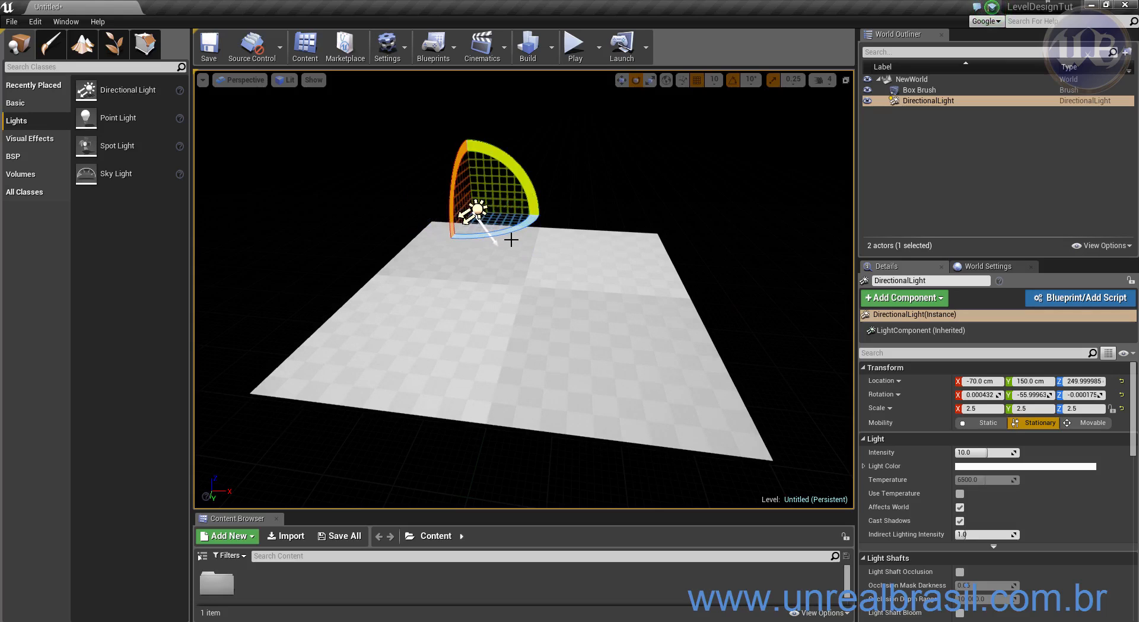
# - Try scaling the box brush up on all axes with the scale gizmo and undo the scaling
pyautogui.press('w')
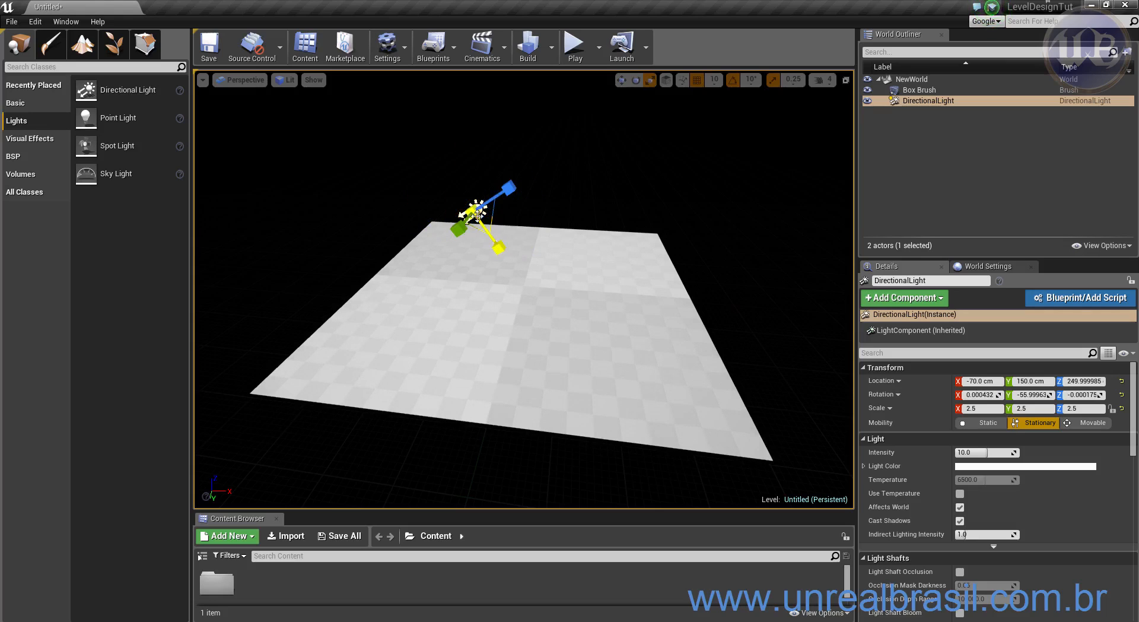
pyautogui.press('r')
pyautogui.click(541, 313)
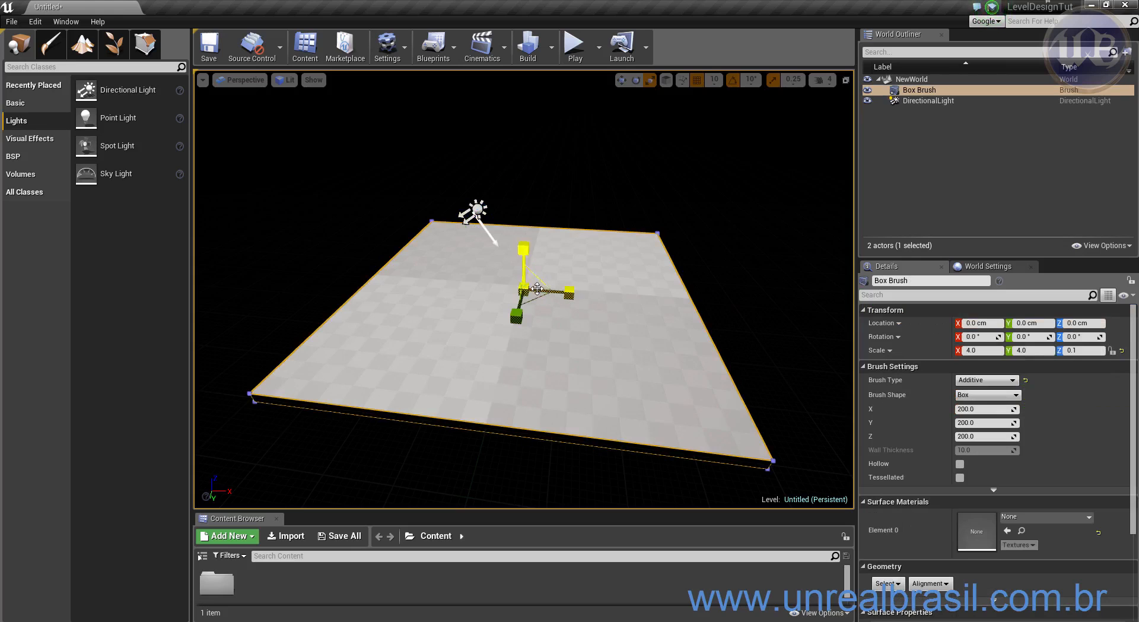
pyautogui.moveTo(523, 290); pyautogui.dragTo(552, 279)
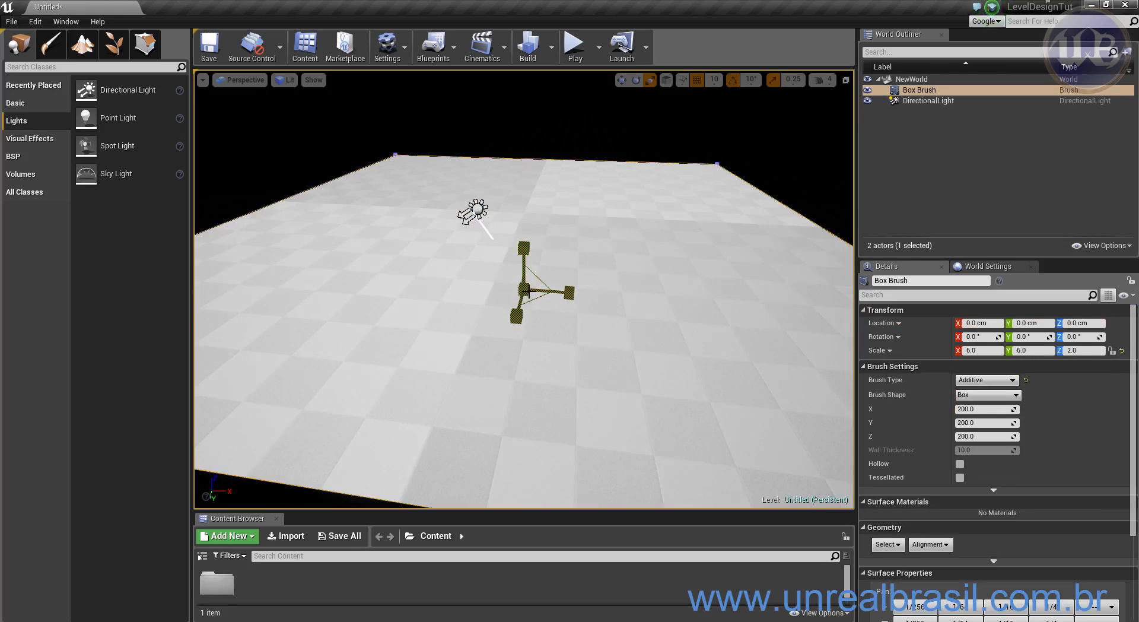
pyautogui.hotkey('ctrl', 'z')
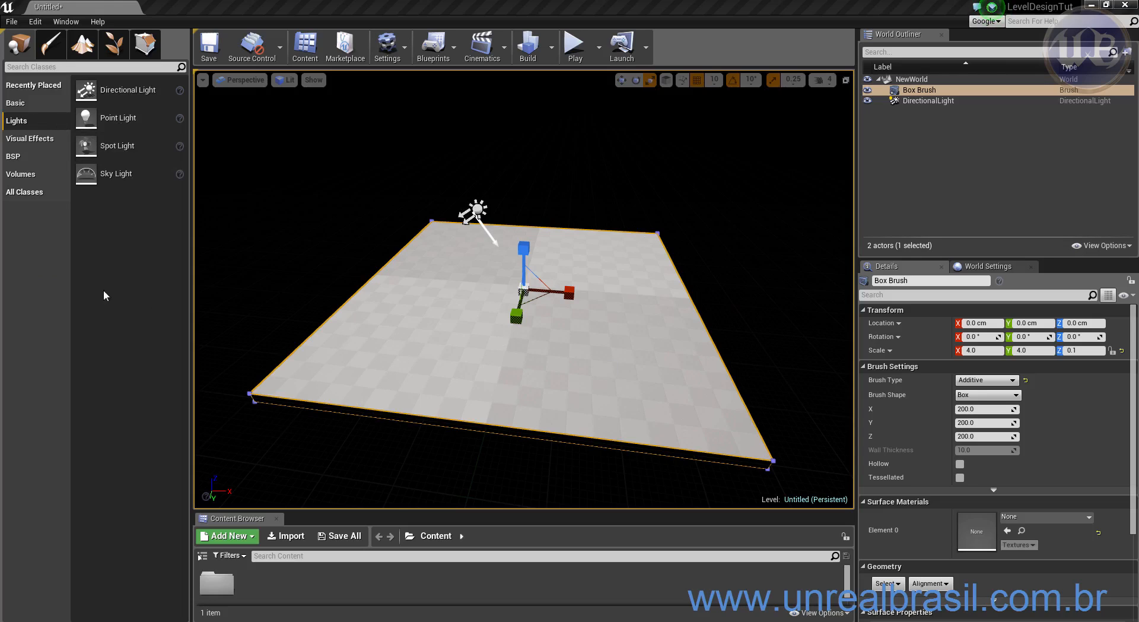
# - Add an Atmospheric Fog actor above the floor and view the floor with the sun and horizon behind it
pyautogui.click(27, 140)
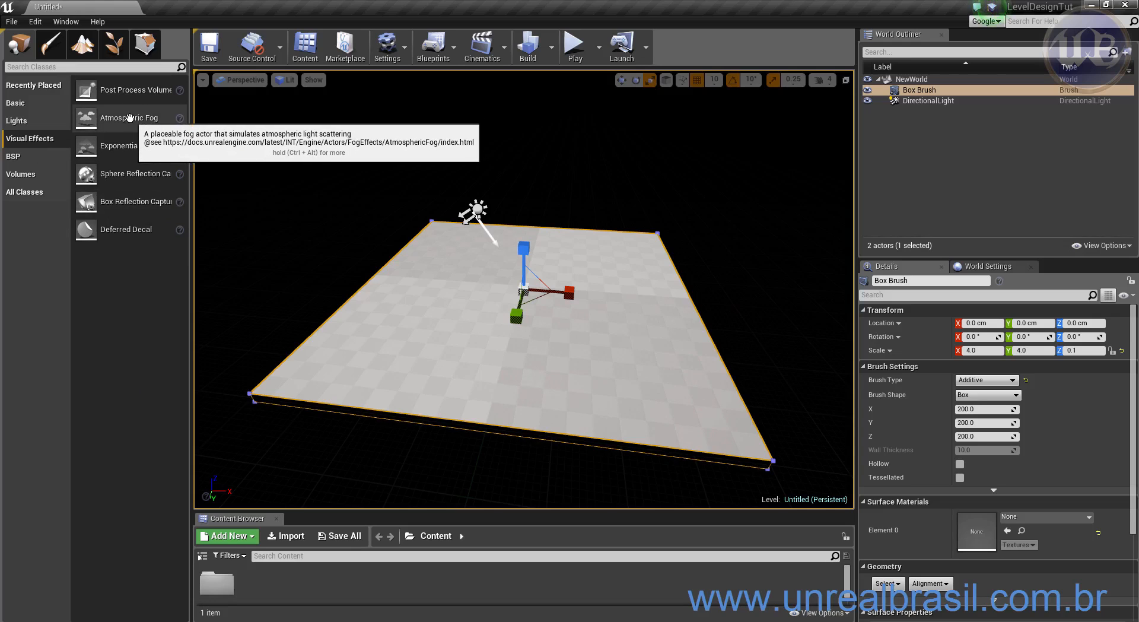
pyautogui.moveTo(127, 119); pyautogui.dragTo(433, 211)
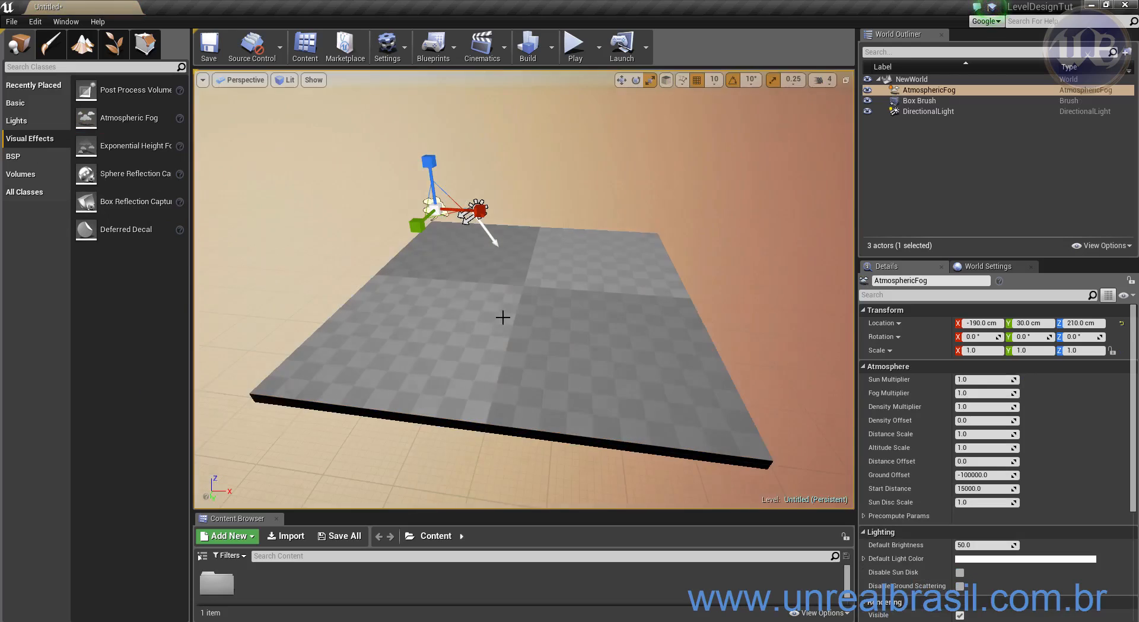
pyautogui.keyDown('alt'); pyautogui.moveTo(502, 363); pyautogui.dragTo(334, 338); pyautogui.keyUp('alt')
pyautogui.scroll(-5, 552, 339)
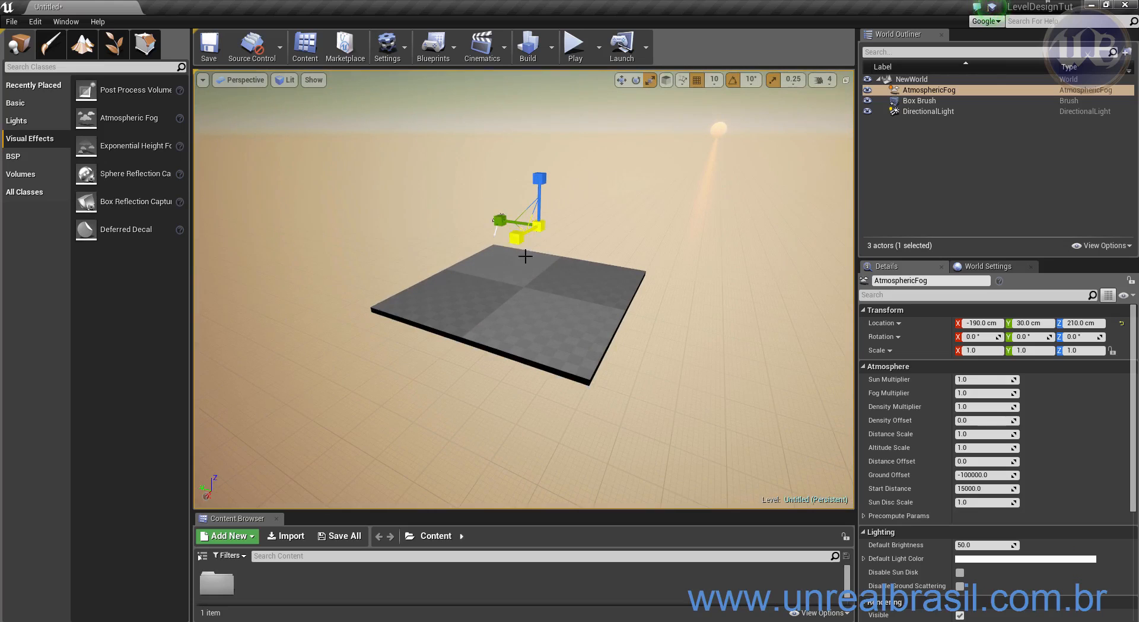
pyautogui.keyDown('alt'); pyautogui.moveTo(568, 300); pyautogui.dragTo(640, 288); pyautogui.keyUp('alt')
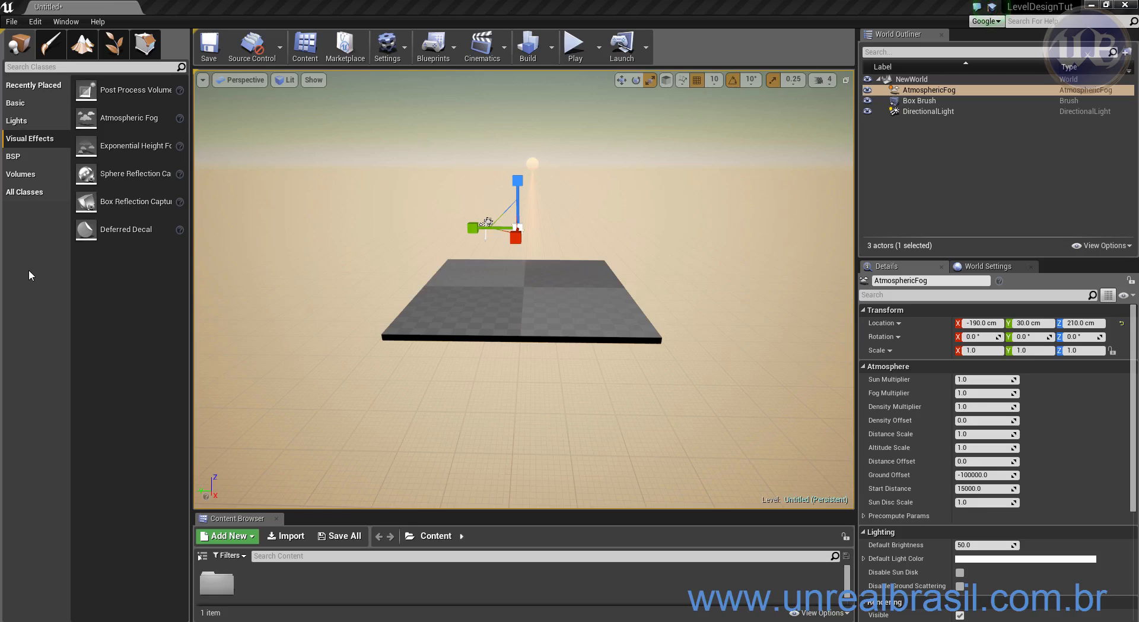
# - Place a Player Start on the floor and move it to a location of X -200 cm
pyautogui.click(23, 102)
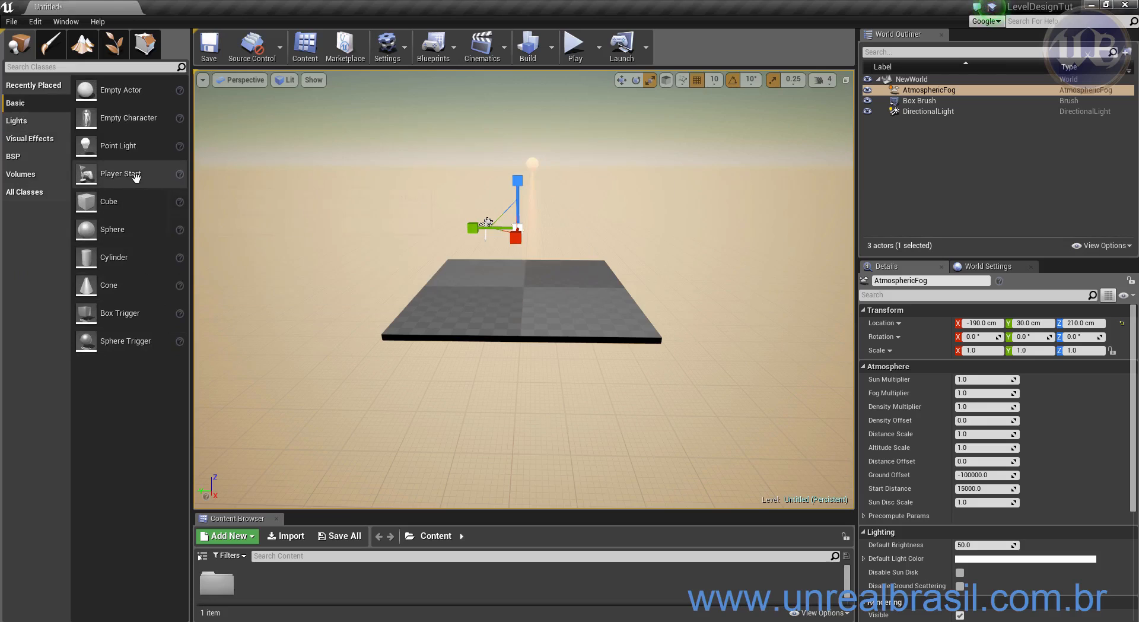
pyautogui.moveTo(138, 177); pyautogui.dragTo(519, 317)
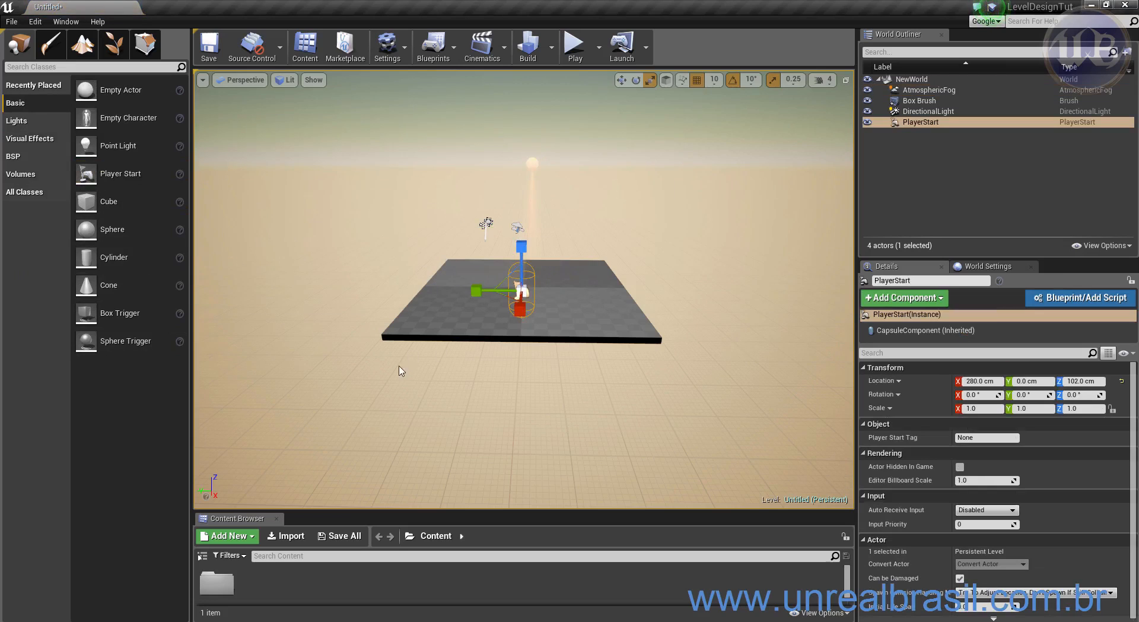
pyautogui.keyDown('alt'); pyautogui.moveTo(396, 370); pyautogui.dragTo(417, 381); pyautogui.keyUp('alt')
pyautogui.press('w')
pyautogui.moveTo(582, 304); pyautogui.dragTo(499, 274)
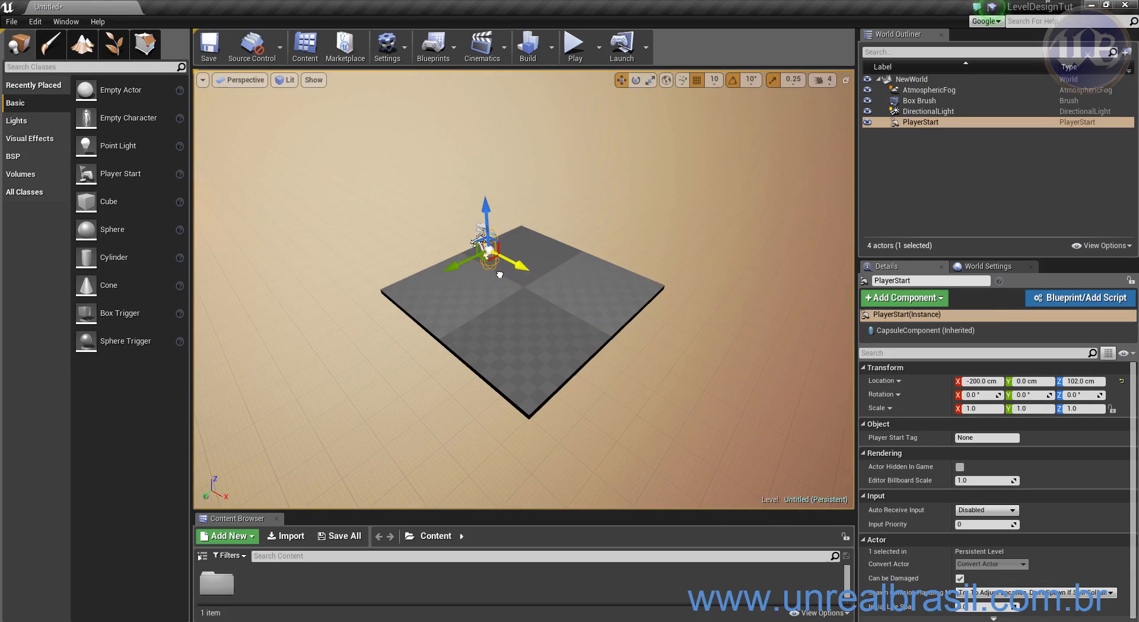
# - Examine the Player Start's capsule and facing arrow up close from several angles
pyautogui.keyDown('alt'); pyautogui.moveTo(580, 260); pyautogui.dragTo(487, 259); pyautogui.keyUp('alt')
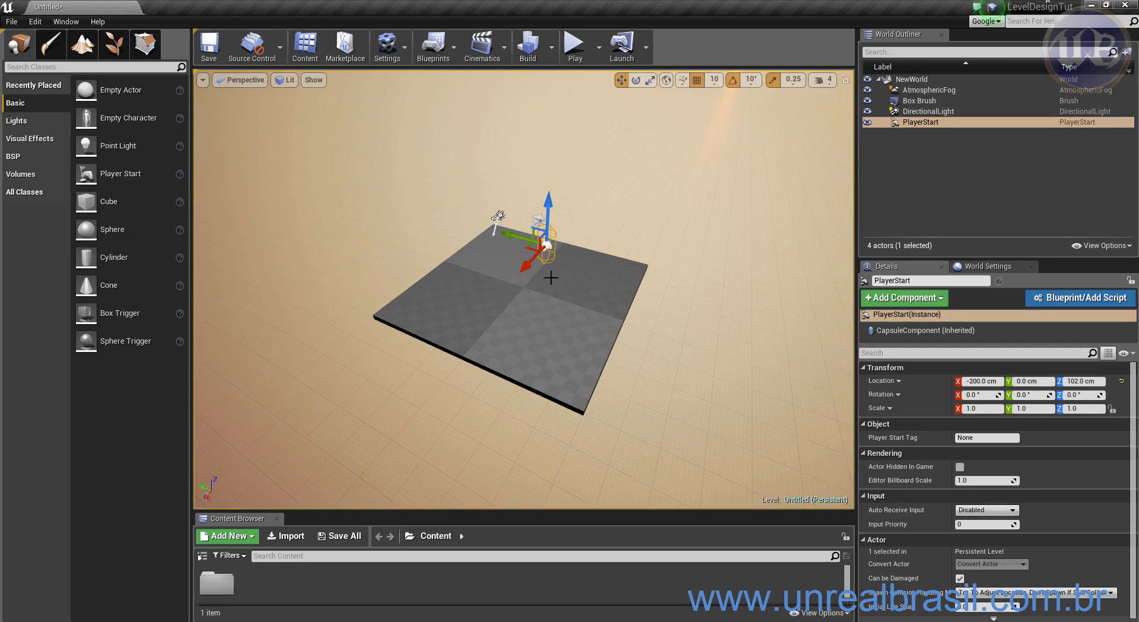
pyautogui.press('f')
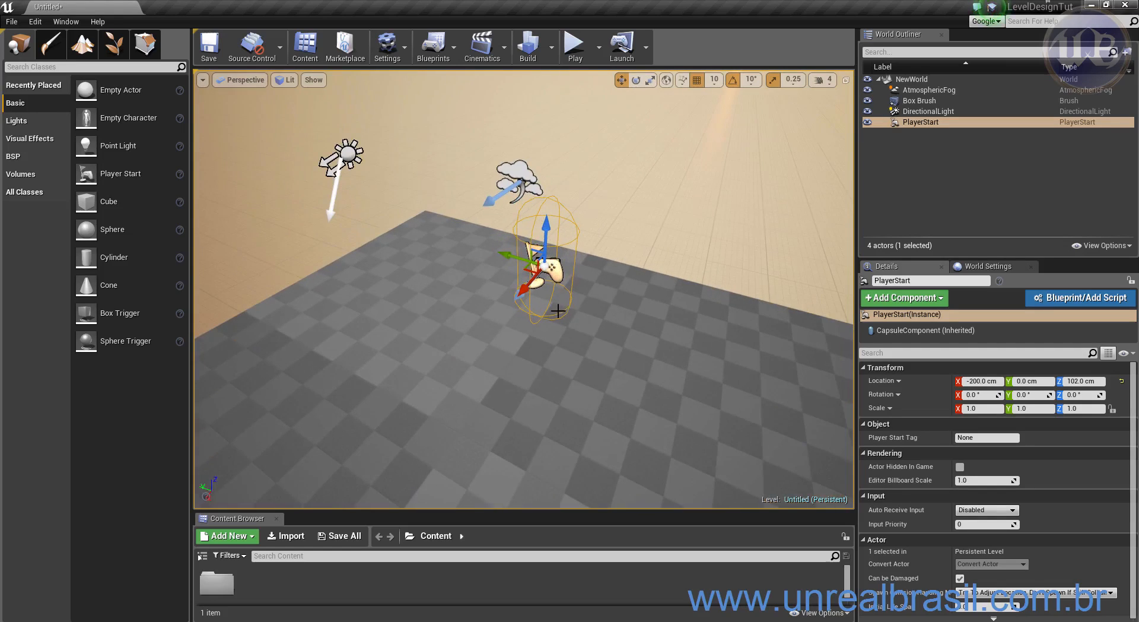
pyautogui.keyDown('alt'); pyautogui.moveTo(416, 338); pyautogui.dragTo(629, 344); pyautogui.keyUp('alt')
pyautogui.moveTo(419, 366); pyautogui.dragTo(419, 303)
pyautogui.moveTo(456, 412)
pyautogui.mouseDown()
pyautogui.moveTo(452, 463)
pyautogui.moveTo(452, 430)
pyautogui.mouseUp()
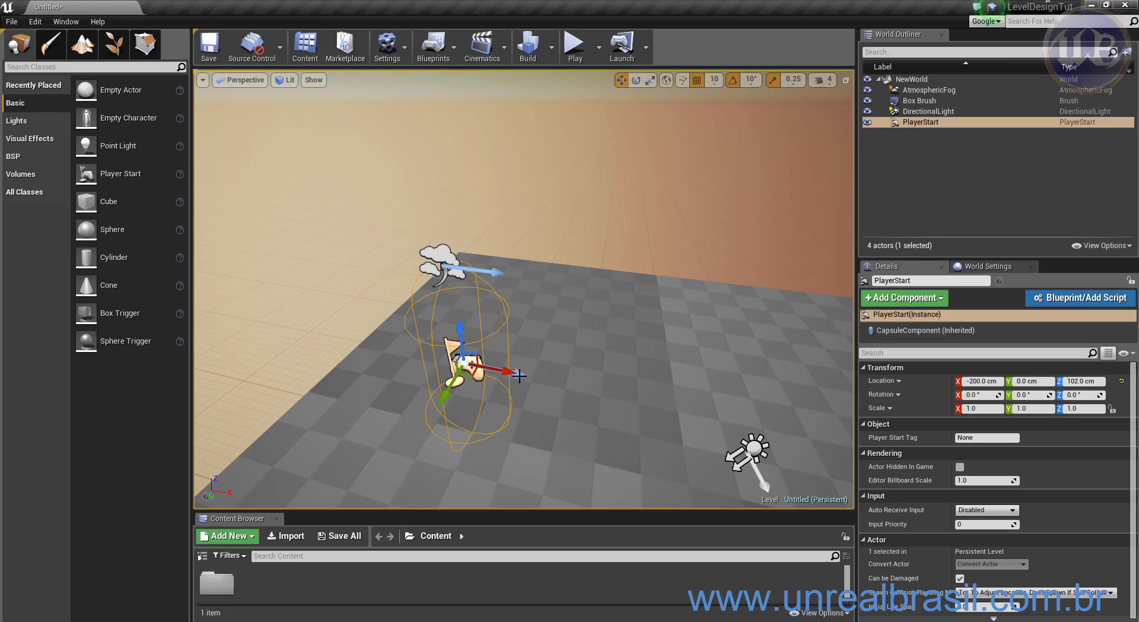
pyautogui.keyDown('alt'); pyautogui.moveTo(525, 444); pyautogui.dragTo(525, 411); pyautogui.keyUp('alt')
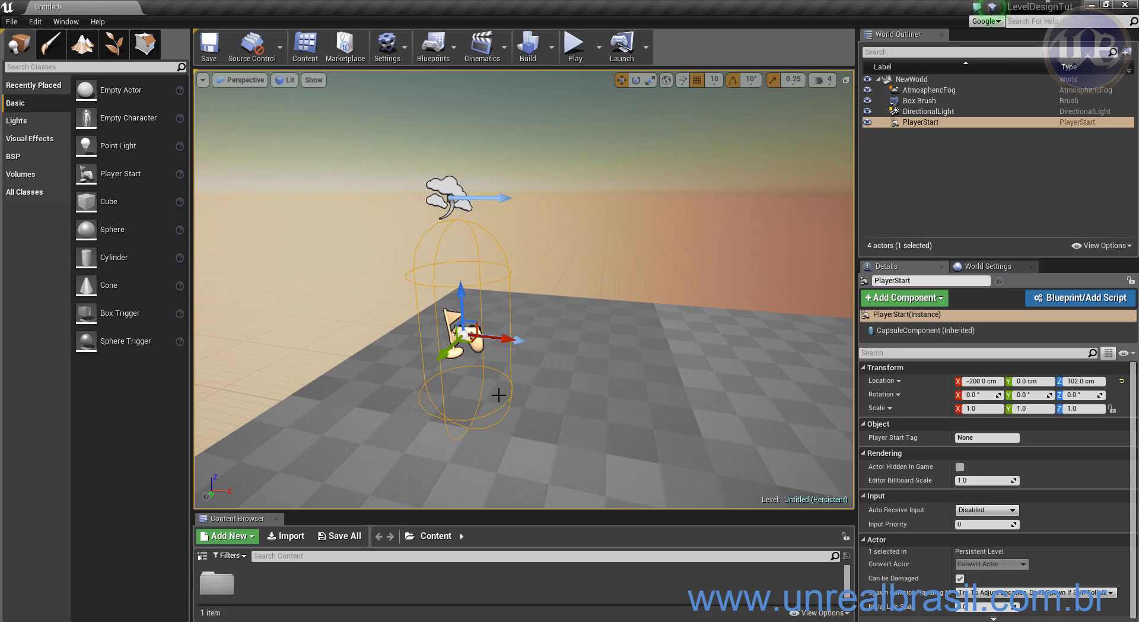
pyautogui.moveTo(382, 404)
pyautogui.keyDown('alt'); pyautogui.mouseDown()
pyautogui.moveTo(464, 401)
pyautogui.moveTo(363, 393)
pyautogui.mouseUp(); pyautogui.keyUp('alt')
pyautogui.click(453, 396)
pyautogui.click(513, 310)
# - Rotate the Player Start about its vertical axis to a Z rotation of about 90°
pyautogui.moveTo(481, 388)
pyautogui.keyDown('alt'); pyautogui.mouseDown()
pyautogui.moveTo(511, 354)
pyautogui.moveTo(515, 308)
pyautogui.moveTo(488, 380)
pyautogui.moveTo(484, 372)
pyautogui.mouseUp(); pyautogui.keyUp('alt')
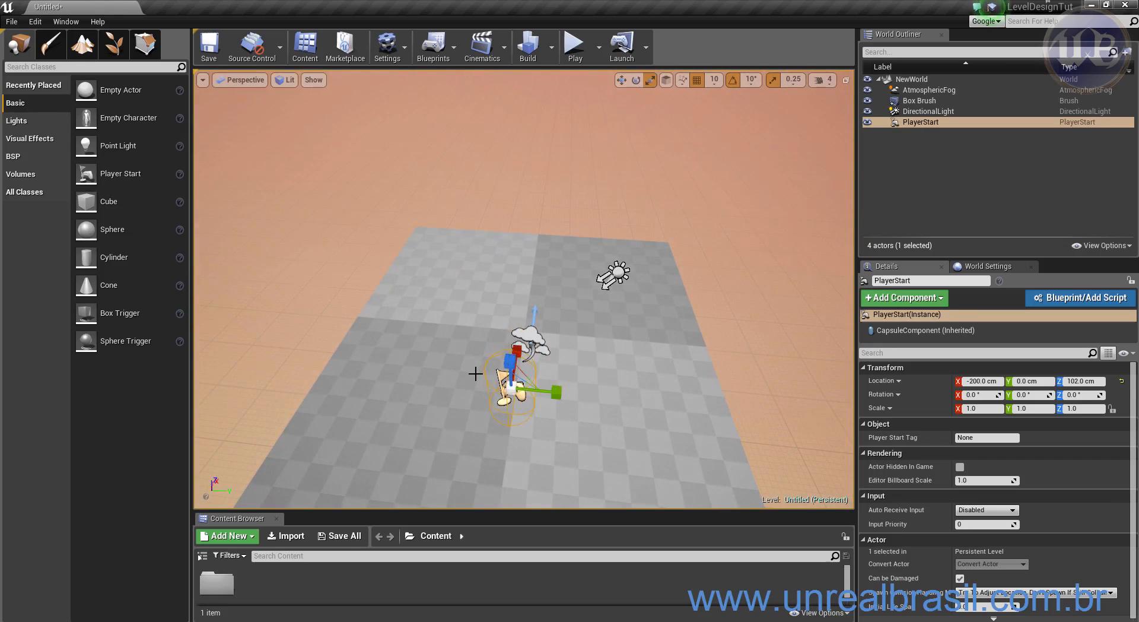
pyautogui.press('e')
pyautogui.moveTo(522, 451); pyautogui.dragTo(522, 451)
pyautogui.moveTo(521, 325); pyautogui.dragTo(546, 440)
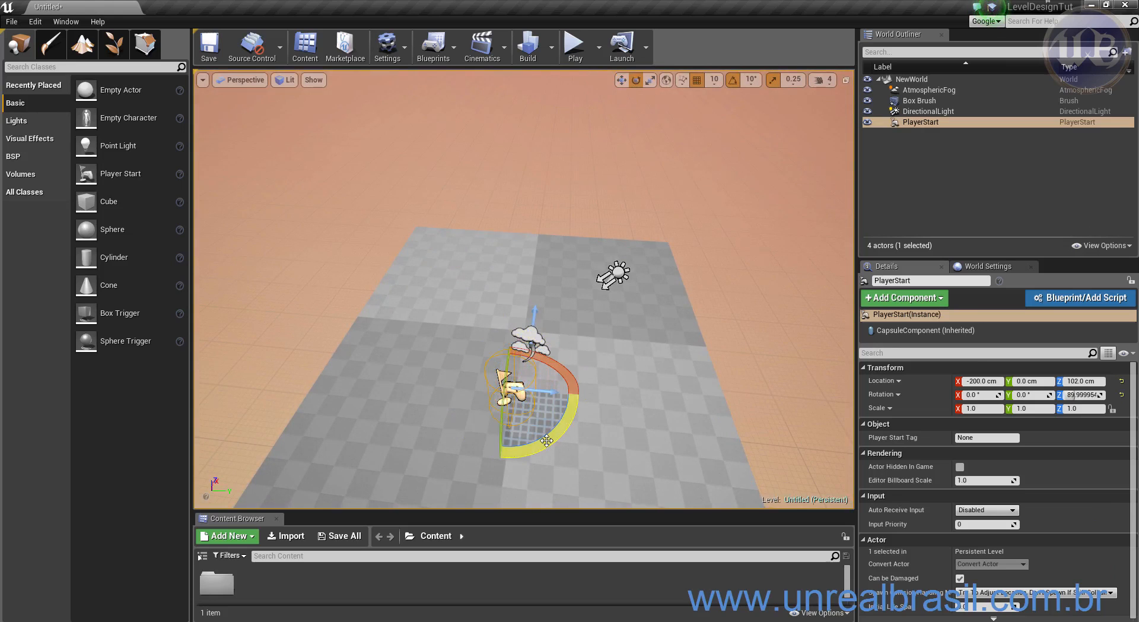
pyautogui.moveTo(546, 440); pyautogui.dragTo(569, 362, button='right')
pyautogui.keyDown('alt'); pyautogui.moveTo(569, 362); pyautogui.dragTo(608, 383); pyautogui.keyUp('alt')
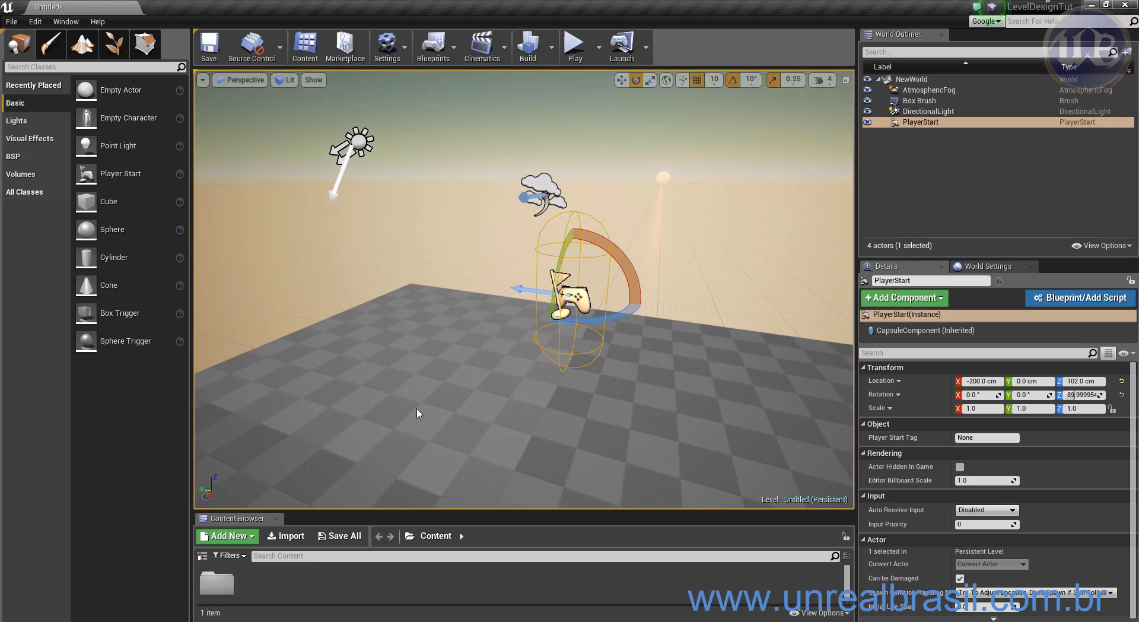
# - Turn the Player Start further about its vertical axis to a Z rotation of about 180°
pyautogui.moveTo(620, 315); pyautogui.dragTo(632, 313)
pyautogui.moveTo(523, 332); pyautogui.dragTo(498, 289)
pyautogui.keyDown('alt'); pyautogui.moveTo(568, 410); pyautogui.dragTo(635, 382); pyautogui.keyUp('alt')
pyautogui.keyDown('alt'); pyautogui.moveTo(582, 410); pyautogui.dragTo(492, 454); pyautogui.keyUp('alt')
pyautogui.scroll(-5, 610, 396)
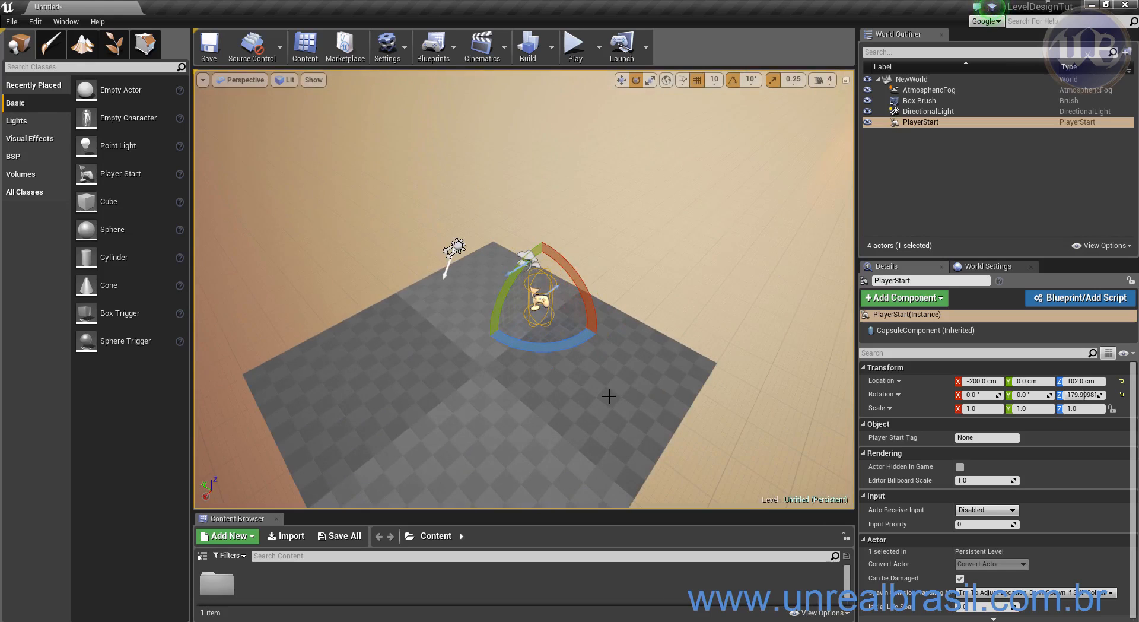
# - Move the Player Start to X 320 cm near the opposite edge of the floor
pyautogui.press('w')
pyautogui.moveTo(510, 312); pyautogui.dragTo(287, 483)
pyautogui.press('f')
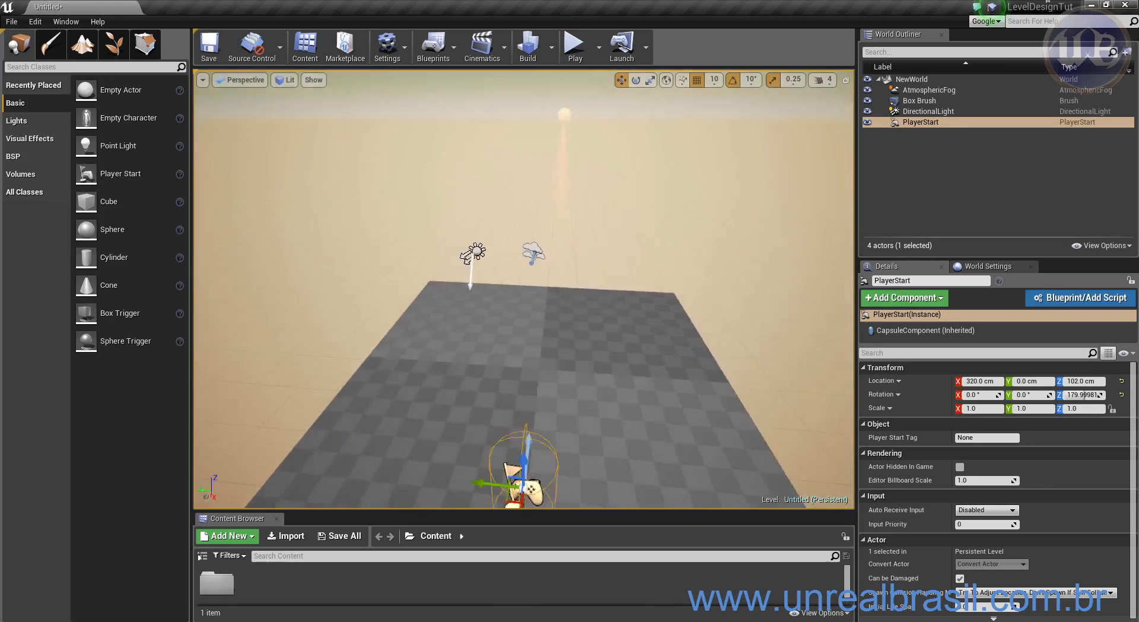
pyautogui.moveTo(625, 431); pyautogui.dragTo(637, 401)
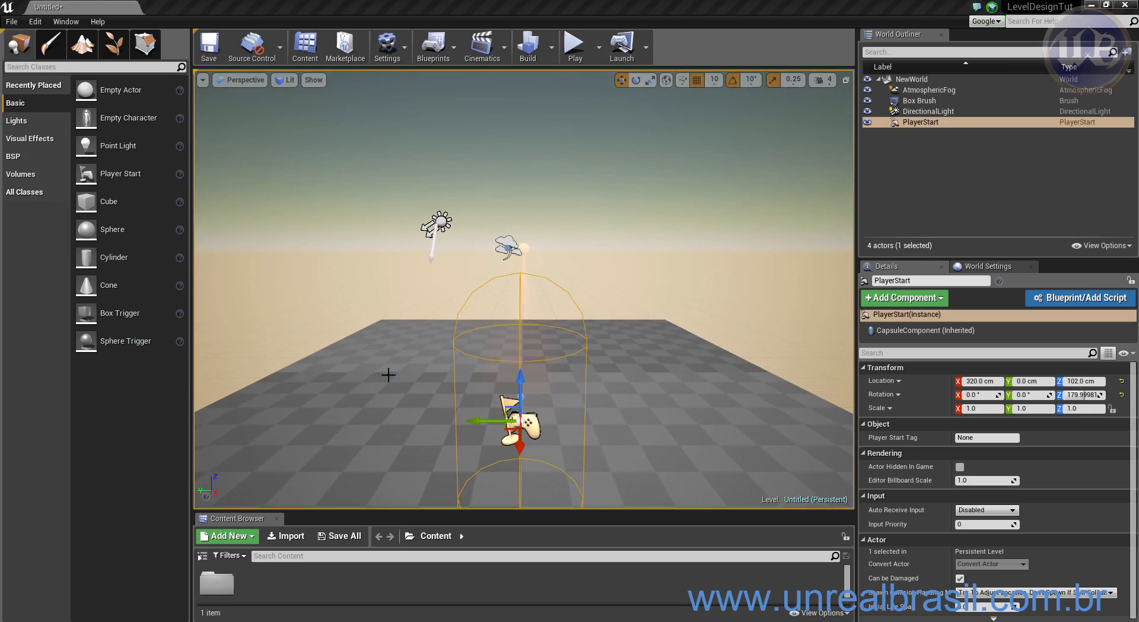
pyautogui.moveTo(447, 450); pyautogui.dragTo(415, 499)
pyautogui.moveTo(485, 397)
pyautogui.mouseDown(button='right')
pyautogui.moveTo(511, 374)
pyautogui.moveTo(490, 433)
pyautogui.moveTo(492, 392)
pyautogui.moveTo(496, 409)
pyautogui.mouseUp(button='right')
pyautogui.moveTo(670, 333); pyautogui.dragTo(627, 384, button='right')
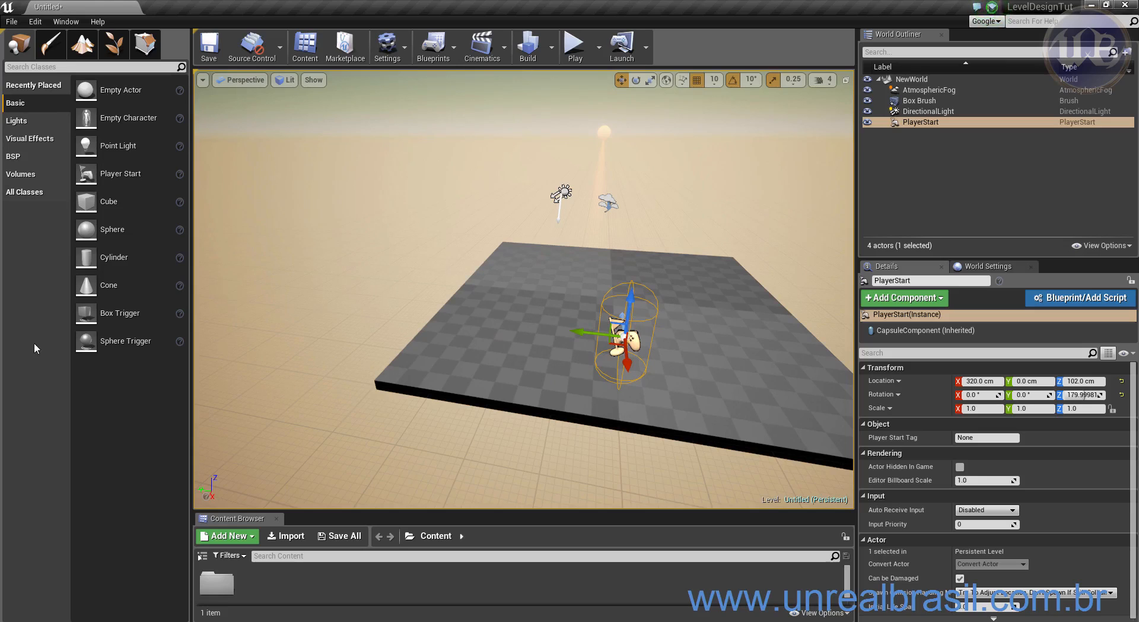
# - Widen the list of placeable volumes and add a Lightmass Importance Volume on the floor at about X 150, Y 40, Z 110 cm
pyautogui.click(30, 176)
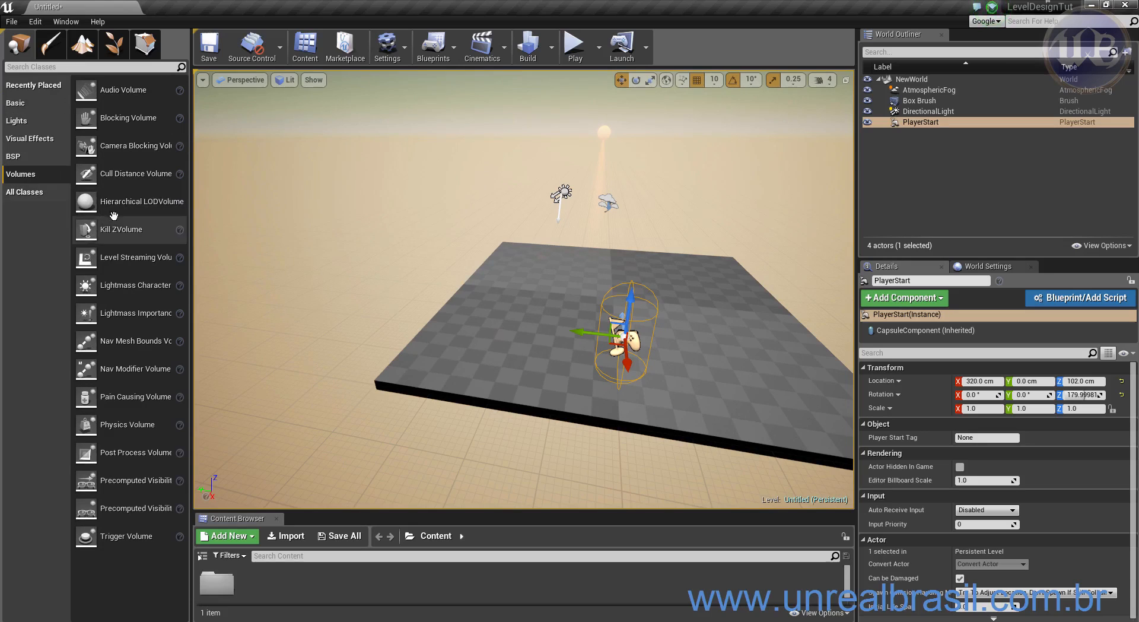
pyautogui.moveTo(193, 306); pyautogui.dragTo(231, 307)
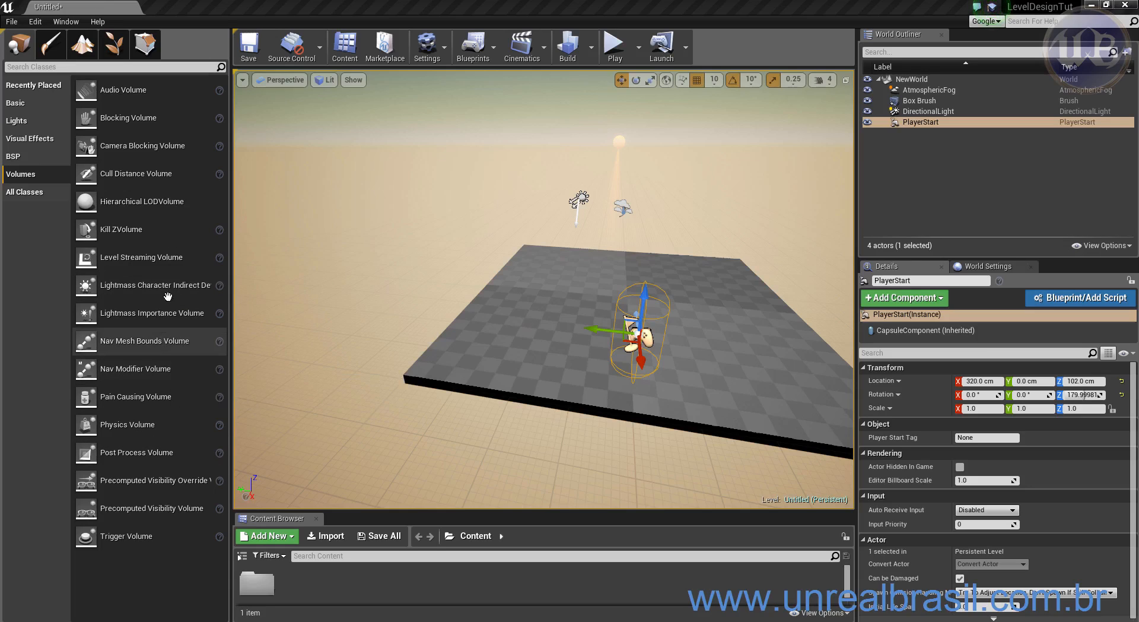
pyautogui.moveTo(126, 313); pyautogui.dragTo(612, 325)
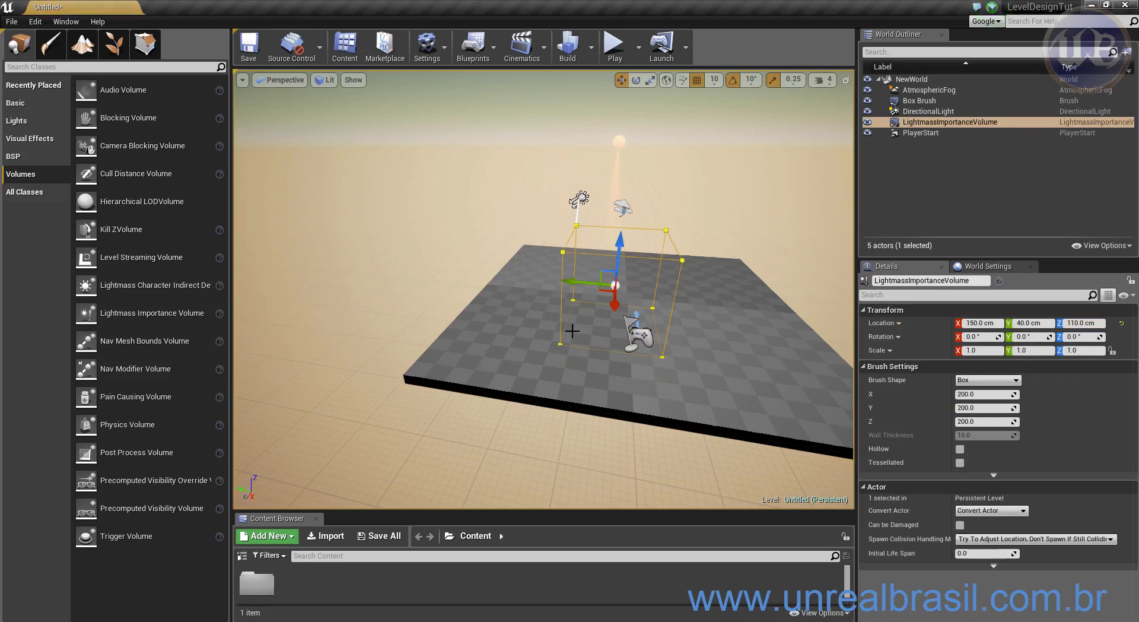
pyautogui.moveTo(572, 379); pyautogui.dragTo(621, 380, button='right')
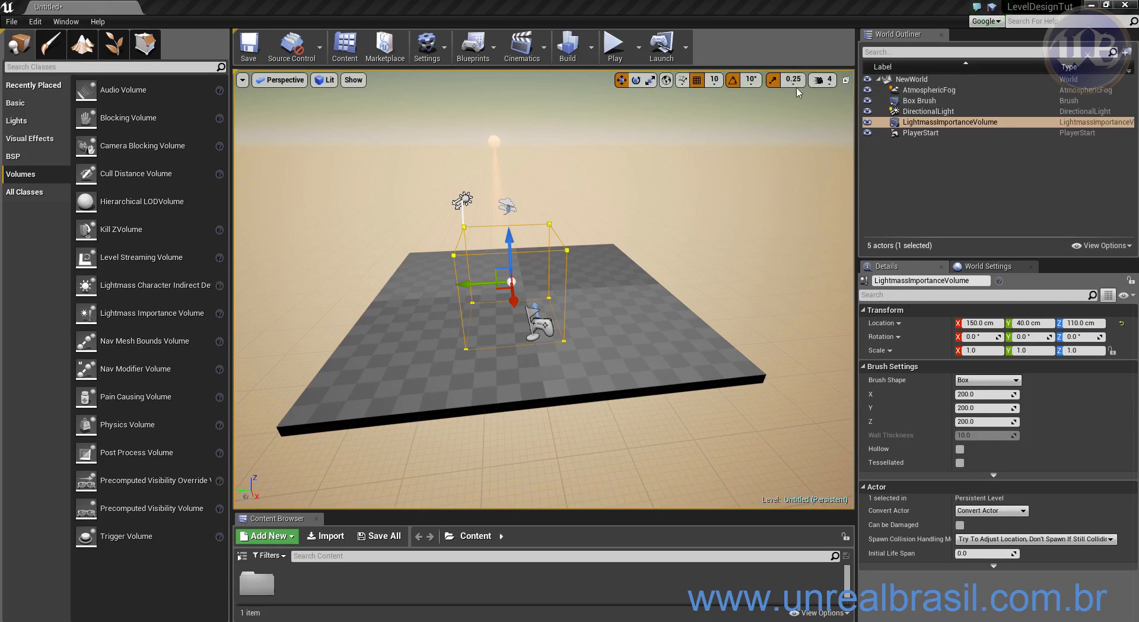
# - Narrow the volume list and show the level in four views, with the importance volume and whole floor framed in the top view
pyautogui.click(832, 84)
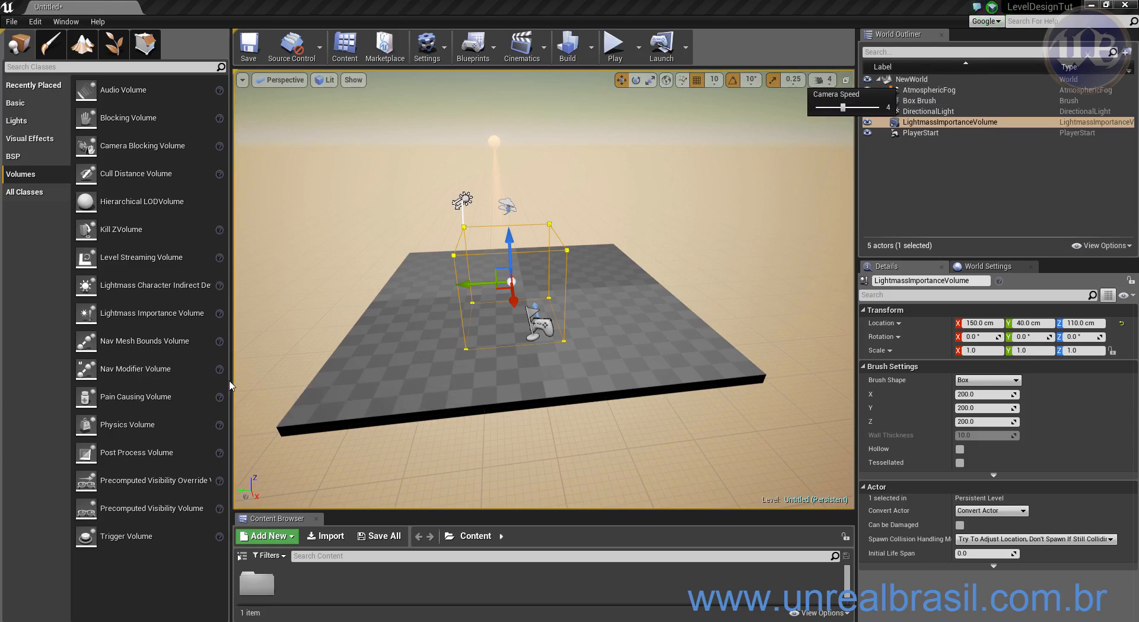
pyautogui.moveTo(230, 385); pyautogui.dragTo(132, 385)
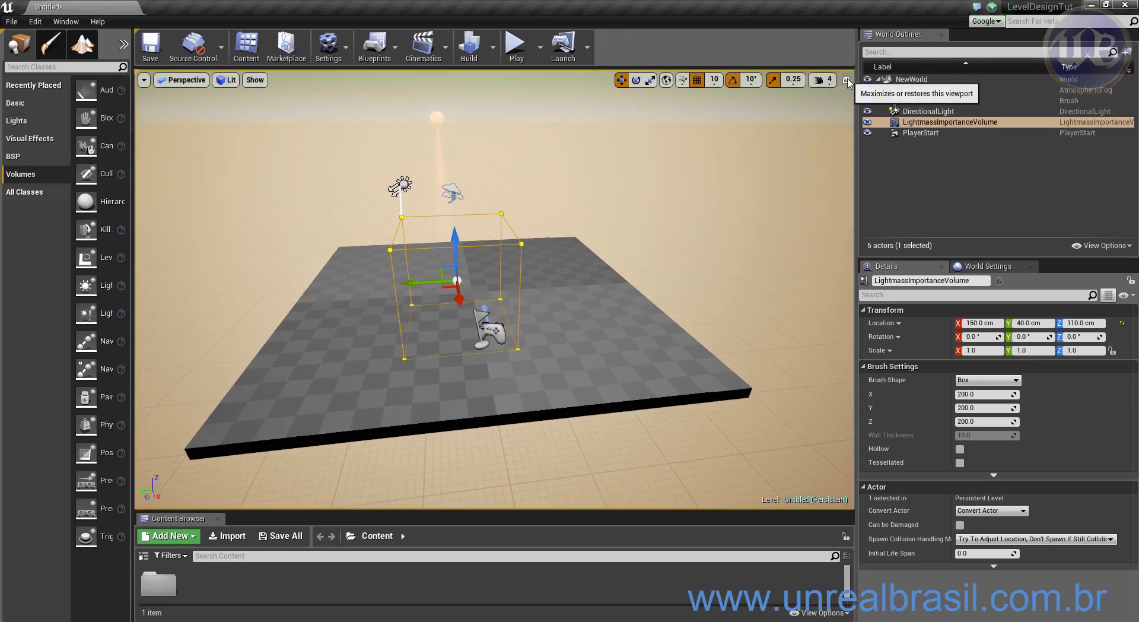
pyautogui.click(846, 81)
pyautogui.moveTo(634, 217); pyautogui.dragTo(600, 248, button='right')
pyautogui.moveTo(737, 414); pyautogui.dragTo(711, 390, button='right')
pyautogui.scroll(-6, 710, 389)
pyautogui.scroll(-3, 714, 409)
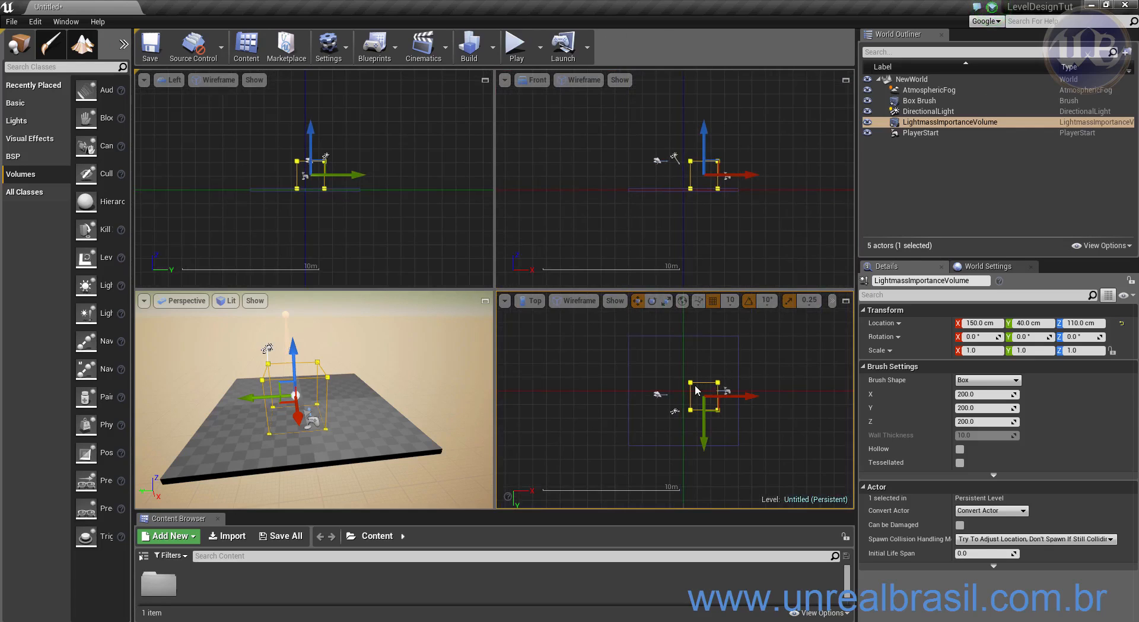
pyautogui.moveTo(645, 366); pyautogui.dragTo(610, 354, button='right')
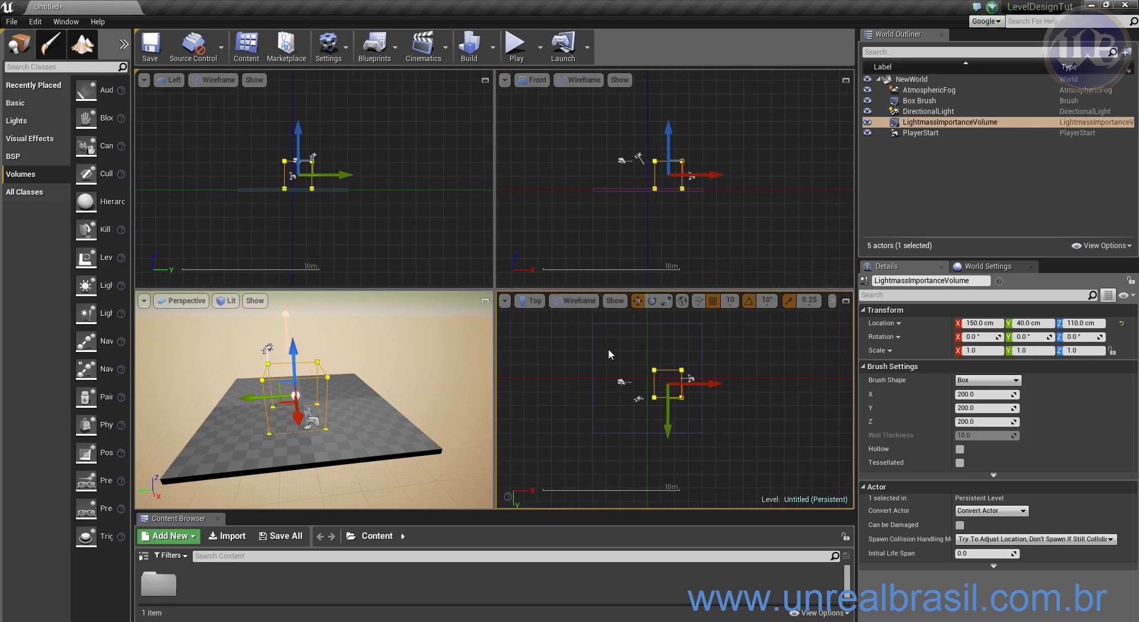
# - Scale the importance volume to 4.25 on Y and centre it on the floor at Y 0 cm
pyautogui.press('r')
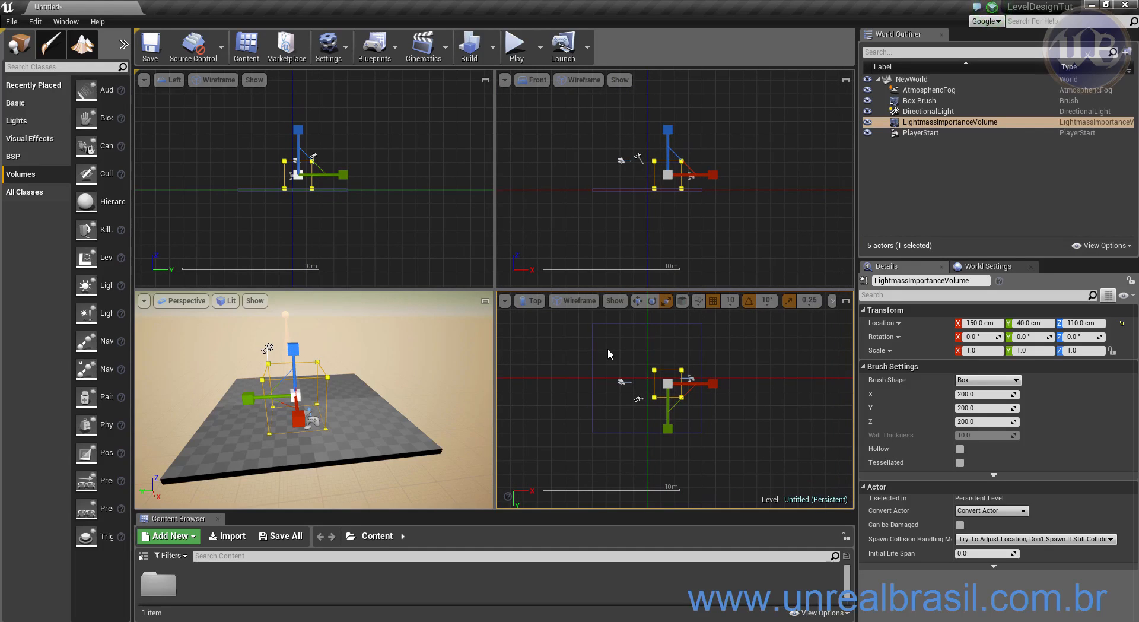
pyautogui.moveTo(668, 432); pyautogui.dragTo(668, 517)
pyautogui.press('w')
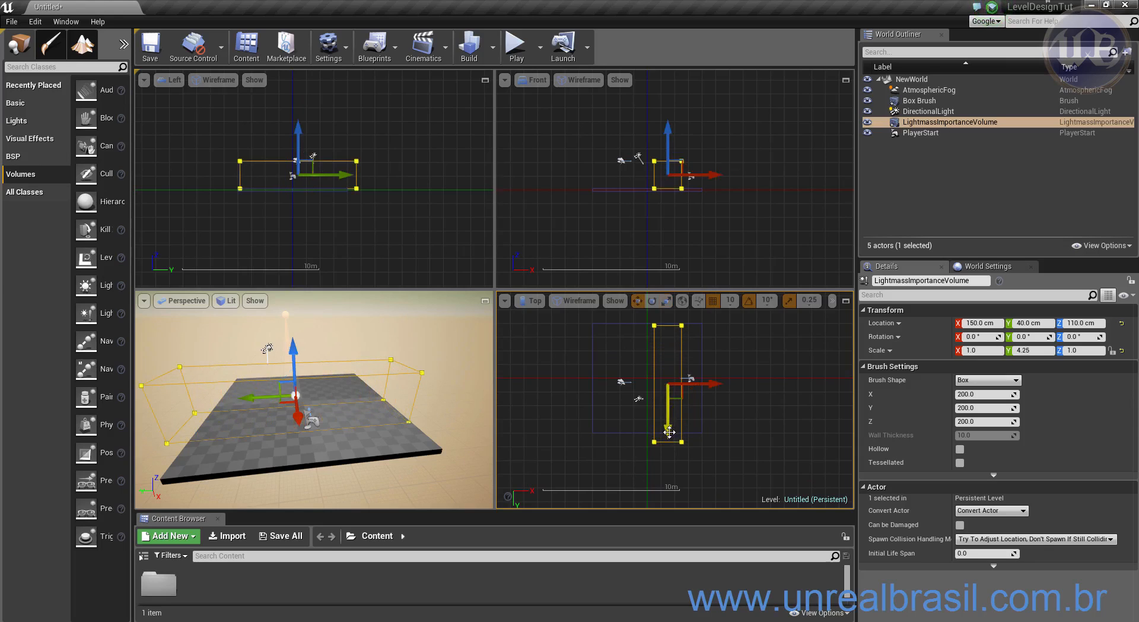
pyautogui.moveTo(669, 432); pyautogui.dragTo(669, 425)
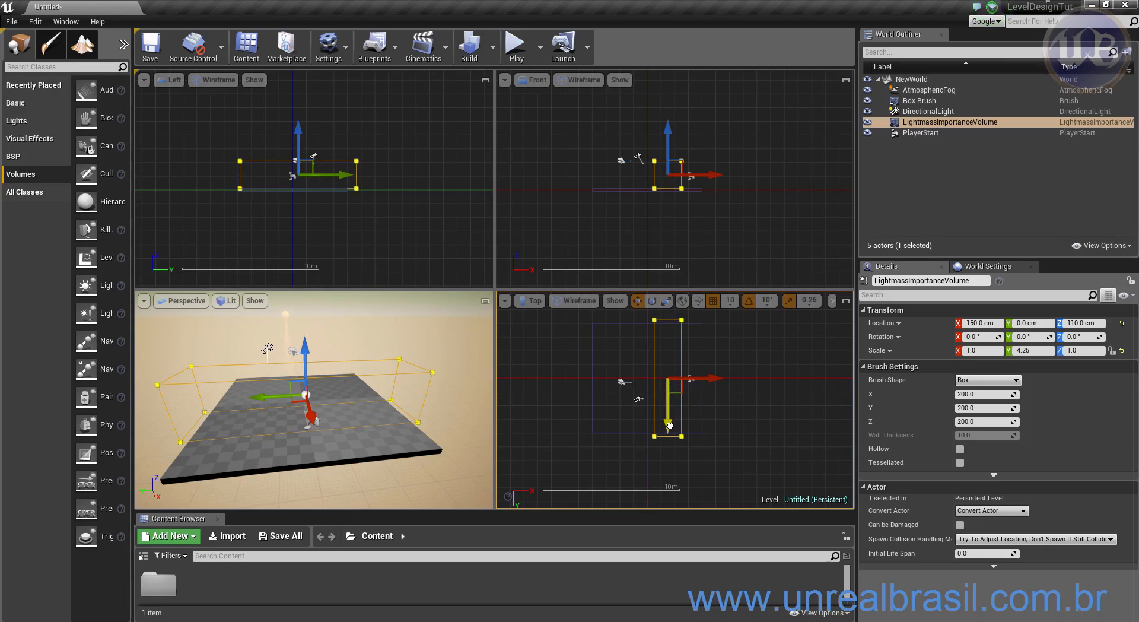
# - Scale the importance volume to 4.5 on X and move it to X -10 cm so it encloses the floor
pyautogui.press('e')
pyautogui.press('r')
pyautogui.moveTo(713, 378)
pyautogui.mouseDown()
pyautogui.moveTo(756, 378)
pyautogui.moveTo(695, 378)
pyautogui.mouseUp()
pyautogui.press('e')
pyautogui.press('w')
pyautogui.press('r')
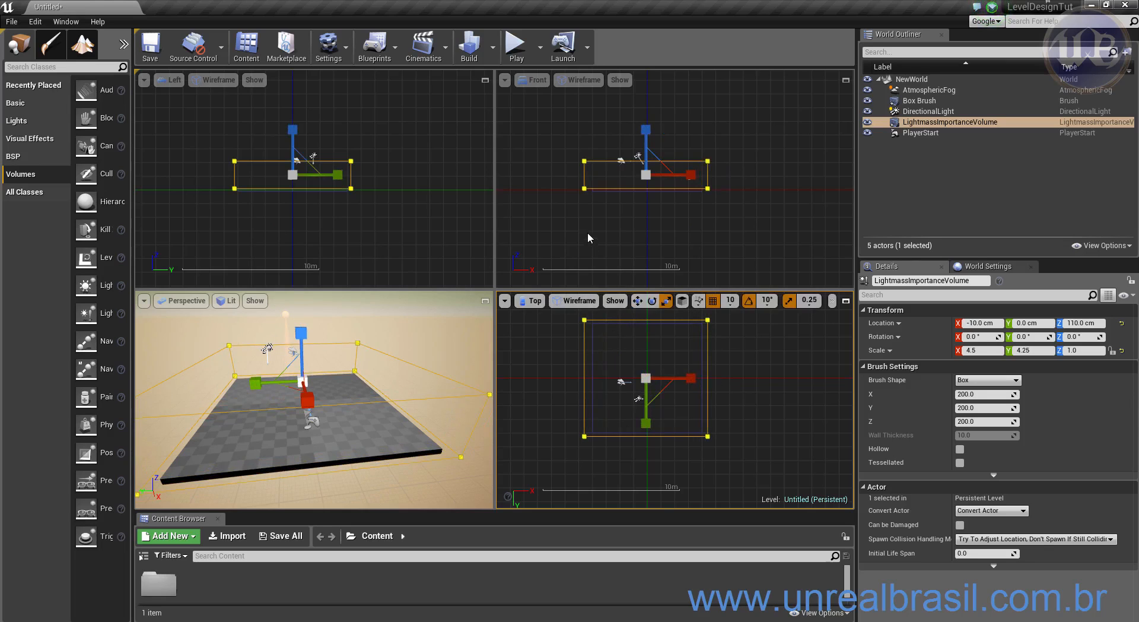
# - Scale the importance volume to 1.75 on Z in the front view so it extends below the floor and above the light
pyautogui.scroll(3, 630, 216)
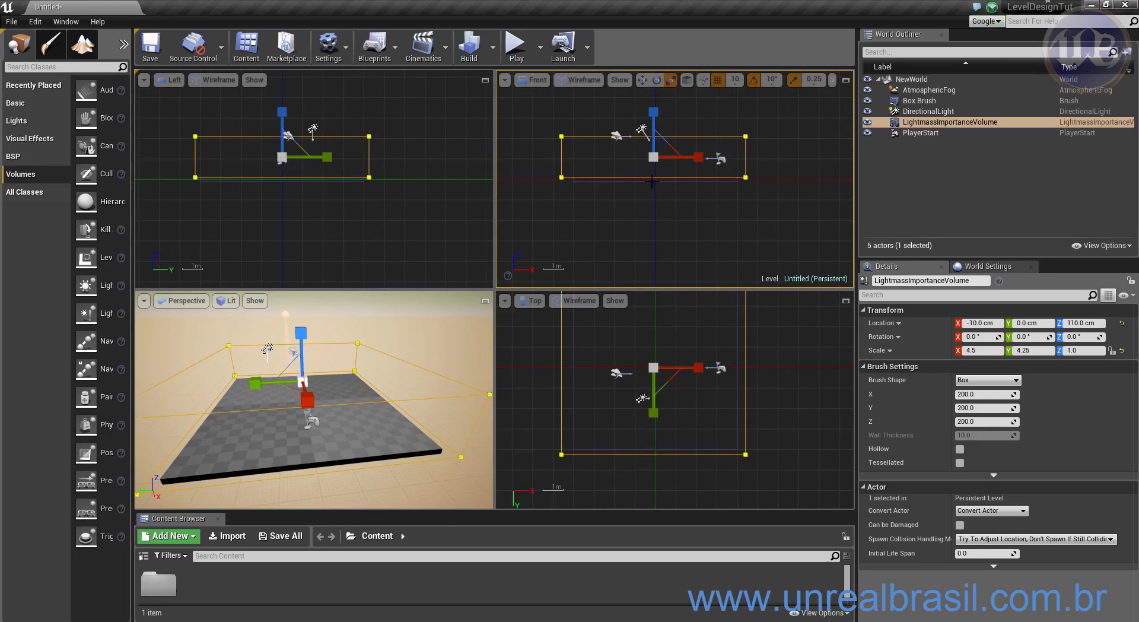
pyautogui.scroll(2, 646, 231)
pyautogui.scroll(1, 647, 232)
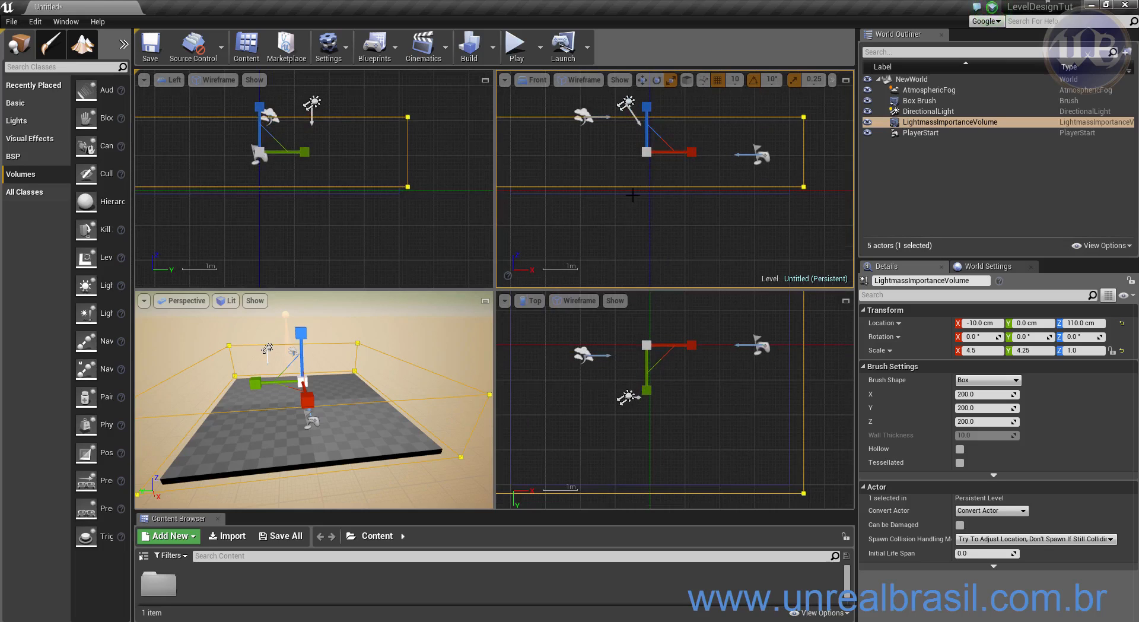
pyautogui.press('f')
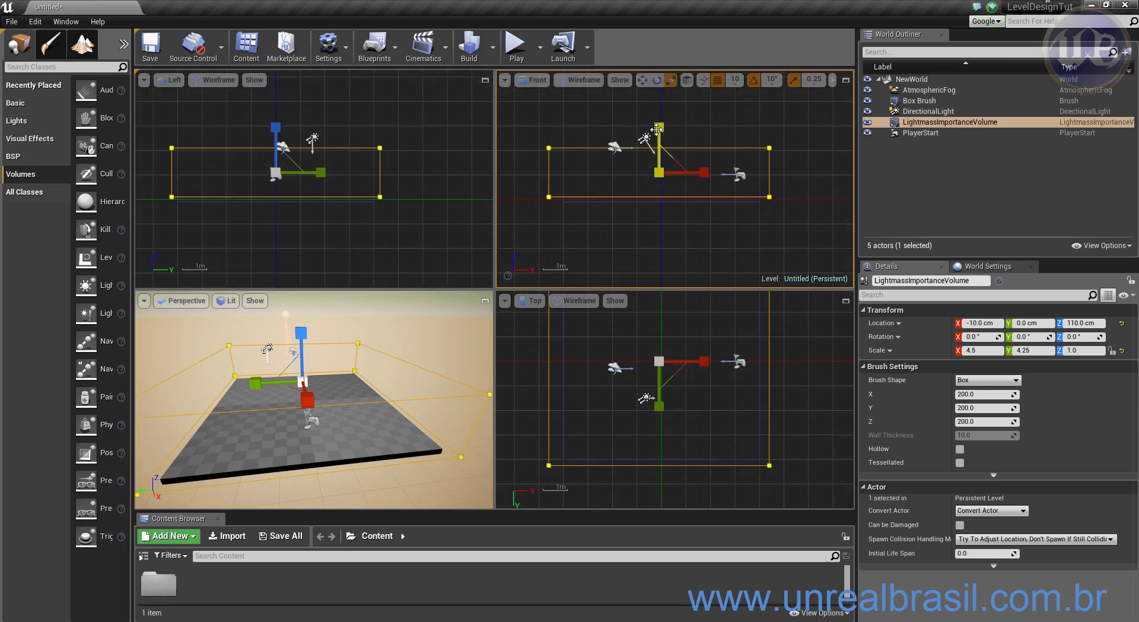
pyautogui.moveTo(659, 148); pyautogui.dragTo(658, 127)
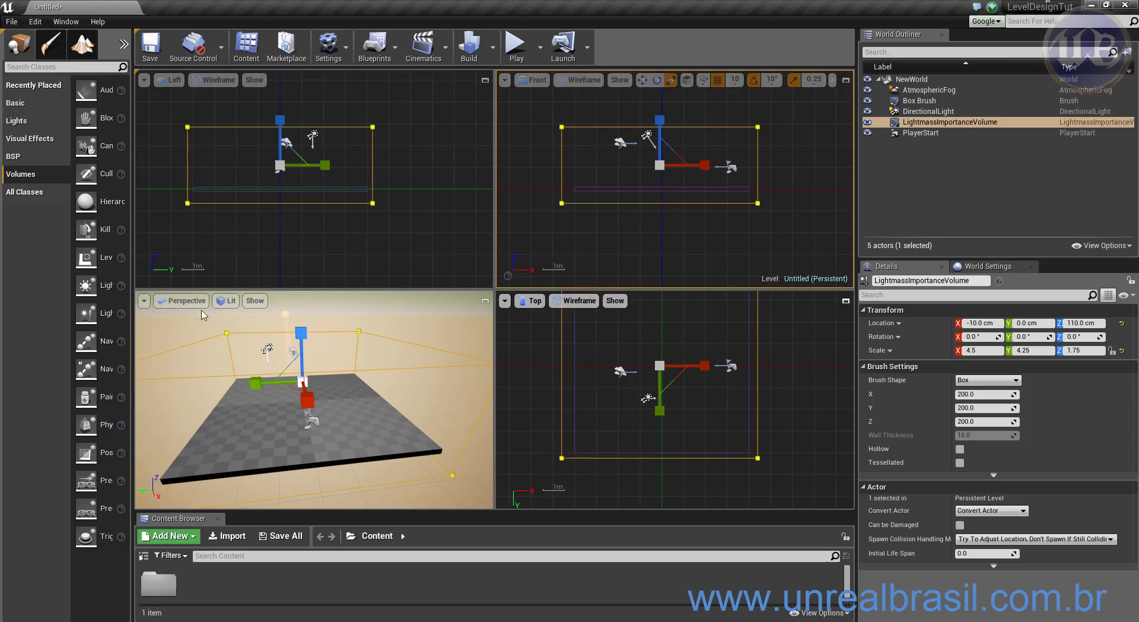
# - Widen the volume list again, maximize the perspective view and look over the enclosed floor
pyautogui.moveTo(132, 310); pyautogui.dragTo(226, 311)
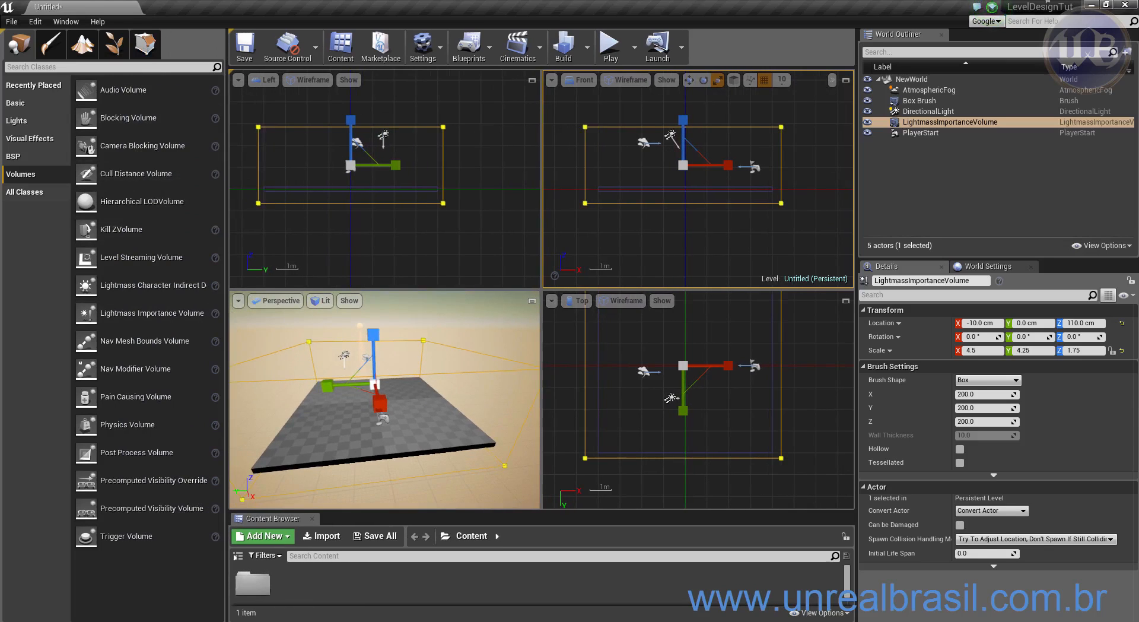
pyautogui.click(532, 302)
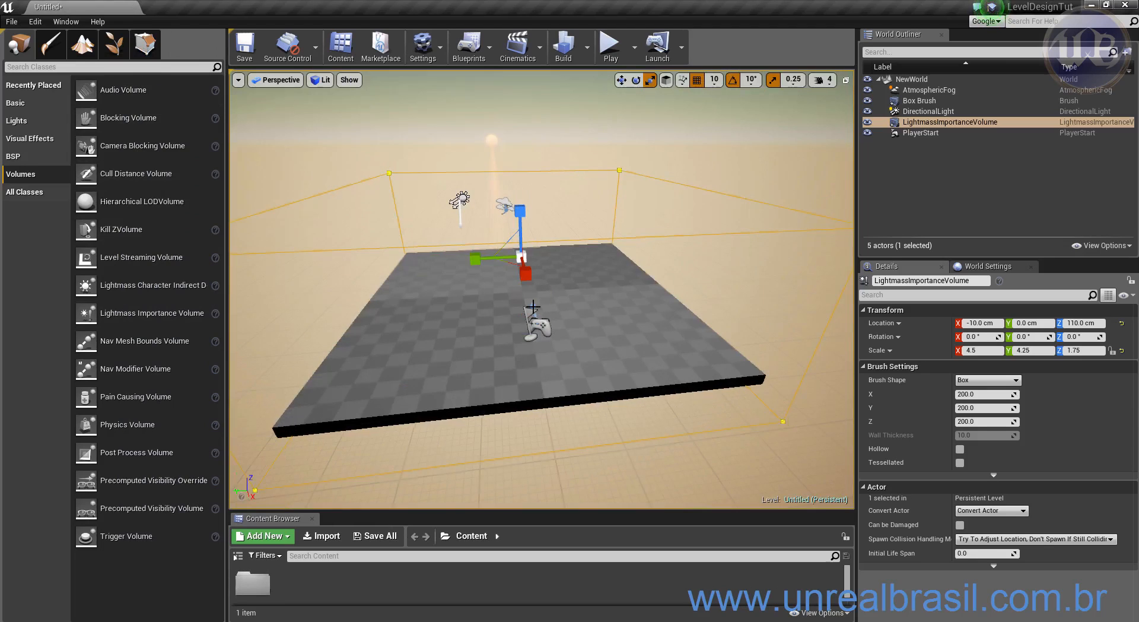
pyautogui.moveTo(506, 353); pyautogui.dragTo(468, 354, button='right')
pyautogui.moveTo(366, 336); pyautogui.dragTo(368, 336, button='right')
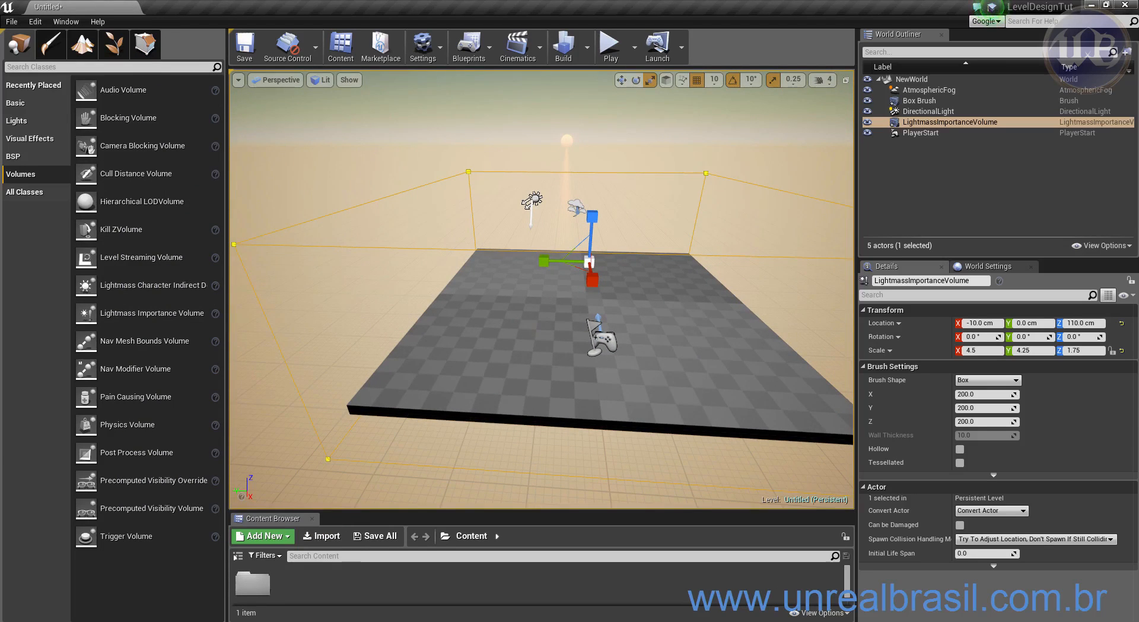
pyautogui.moveTo(527, 365)
pyautogui.mouseDown(button='right')
pyautogui.moveTo(546, 368)
pyautogui.moveTo(530, 378)
pyautogui.mouseUp(button='right')
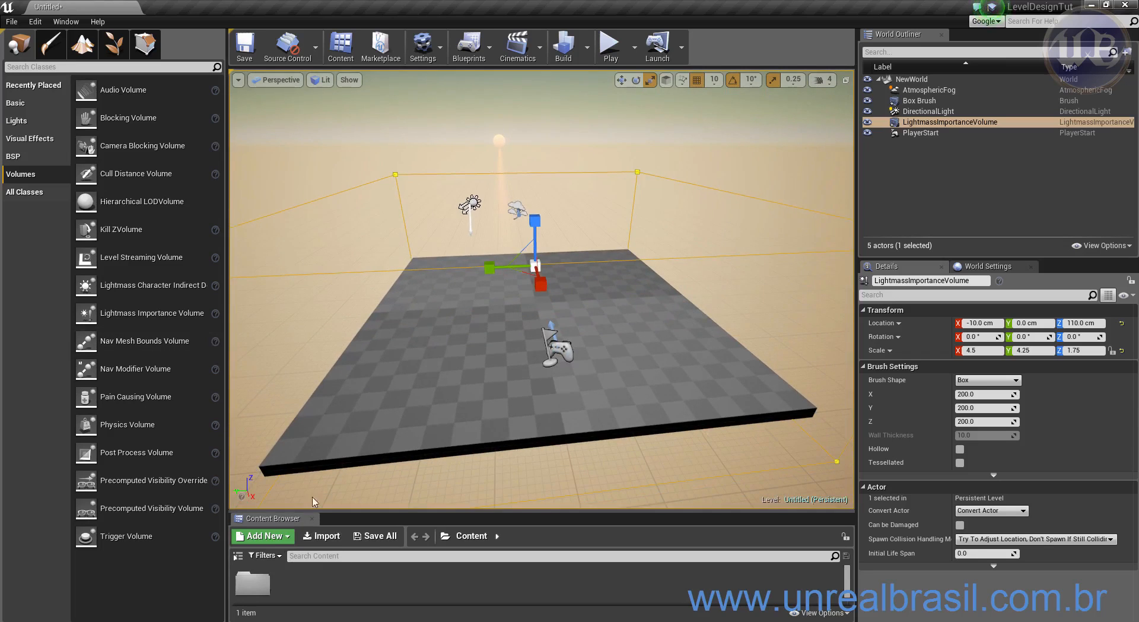
# - Undock and enlarge the content browser, show its folder tree and open the StarterContent Props folder
pyautogui.moveTo(273, 518); pyautogui.dragTo(428, 434)
pyautogui.moveTo(535, 429); pyautogui.dragTo(267, 291)
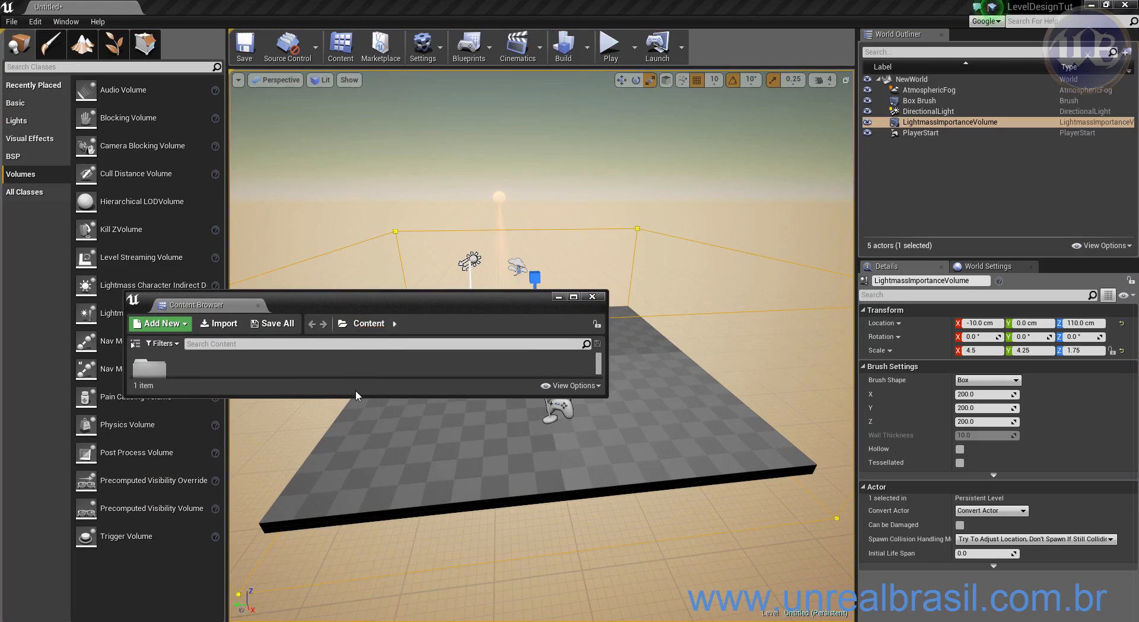
pyautogui.moveTo(355, 401); pyautogui.dragTo(354, 573)
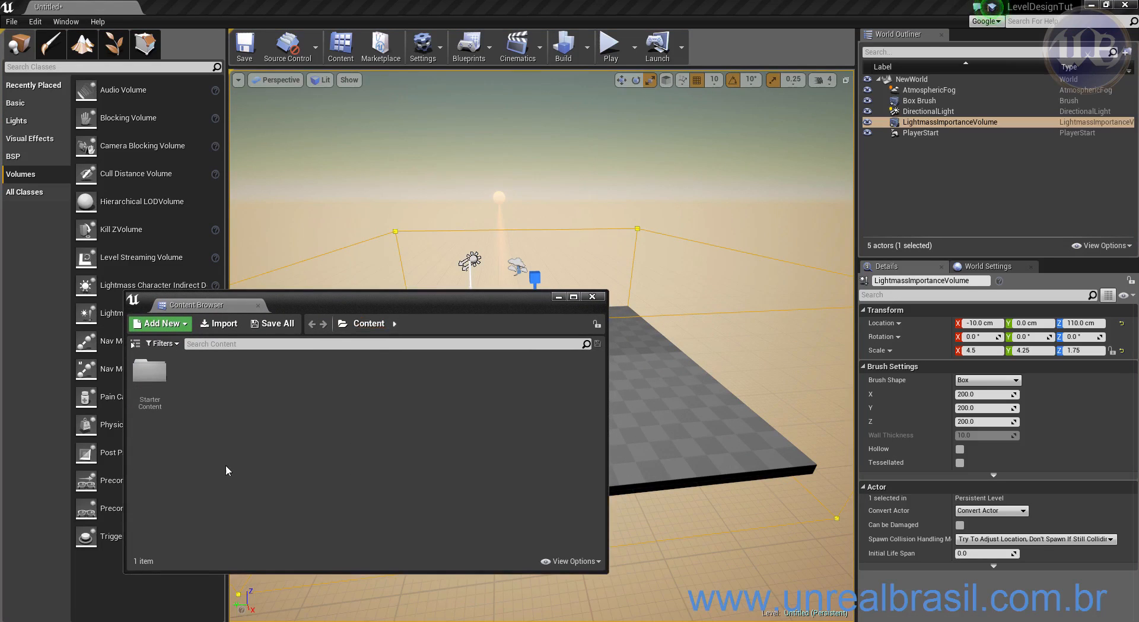
pyautogui.click(135, 345)
pyautogui.click(137, 369)
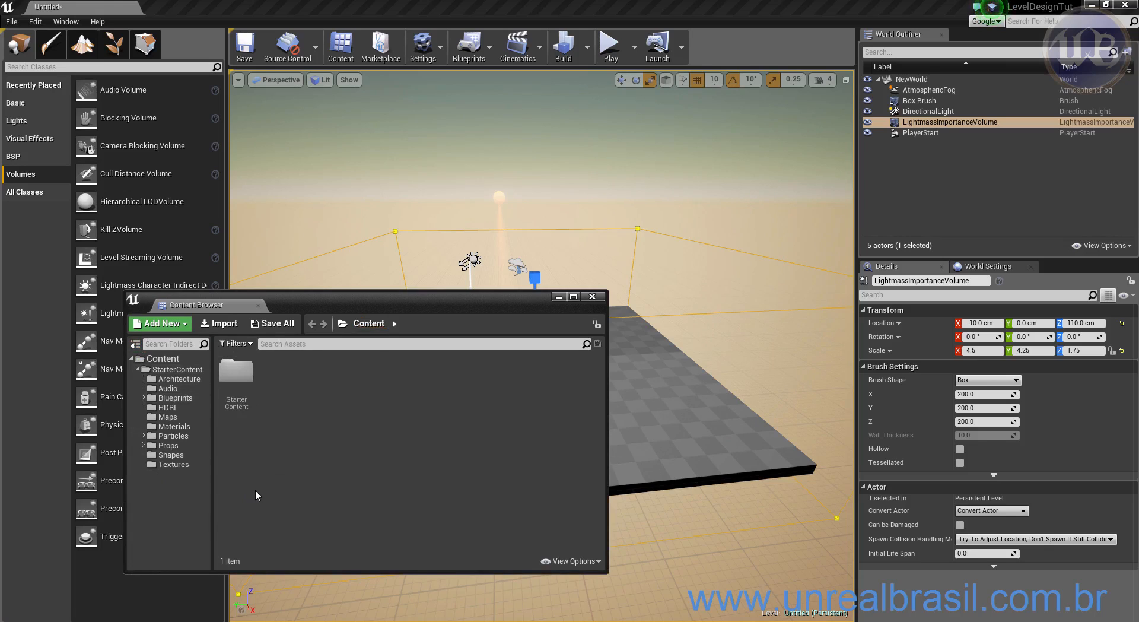
pyautogui.click(193, 444)
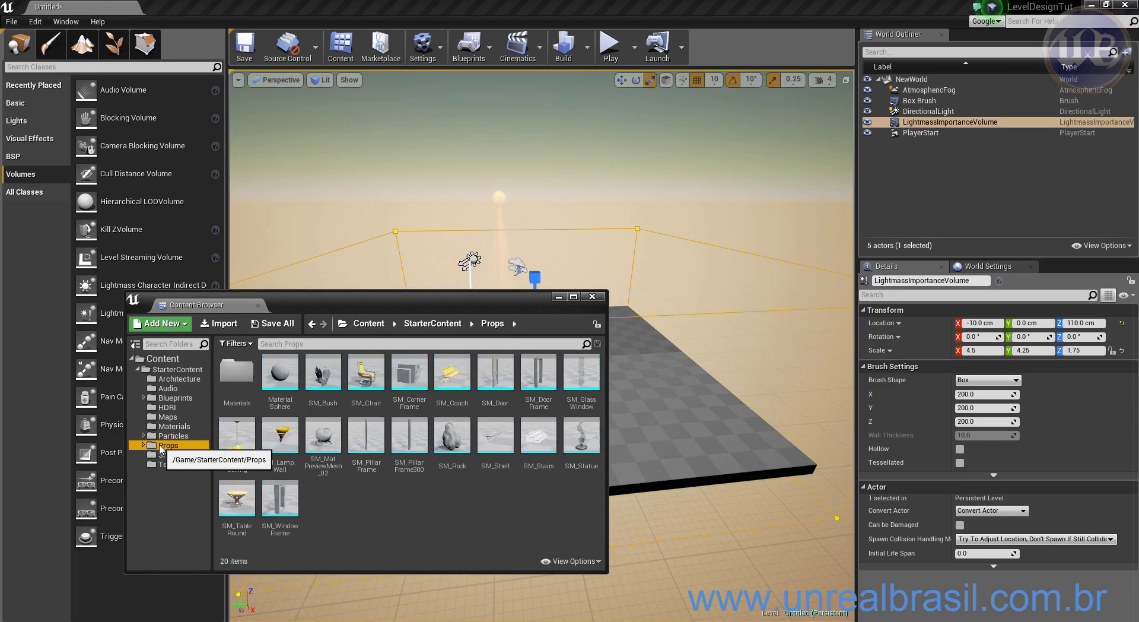
pyautogui.moveTo(430, 302); pyautogui.dragTo(938, 290)
# - Place the SM_TableRound prop on the BSP floor in the perspective view
pyautogui.moveTo(504, 463); pyautogui.dragTo(520, 422)
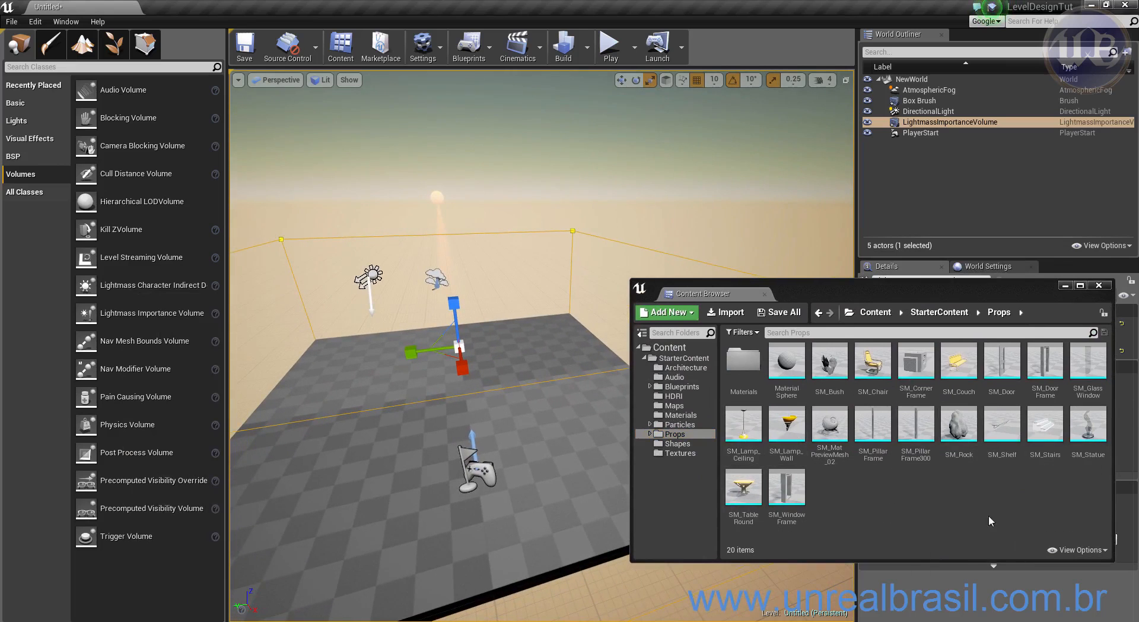
pyautogui.moveTo(742, 494); pyautogui.dragTo(454, 399)
pyautogui.keyDown('alt'); pyautogui.moveTo(533, 466); pyautogui.dragTo(496, 503); pyautogui.keyUp('alt')
pyautogui.scroll(3, 495, 454)
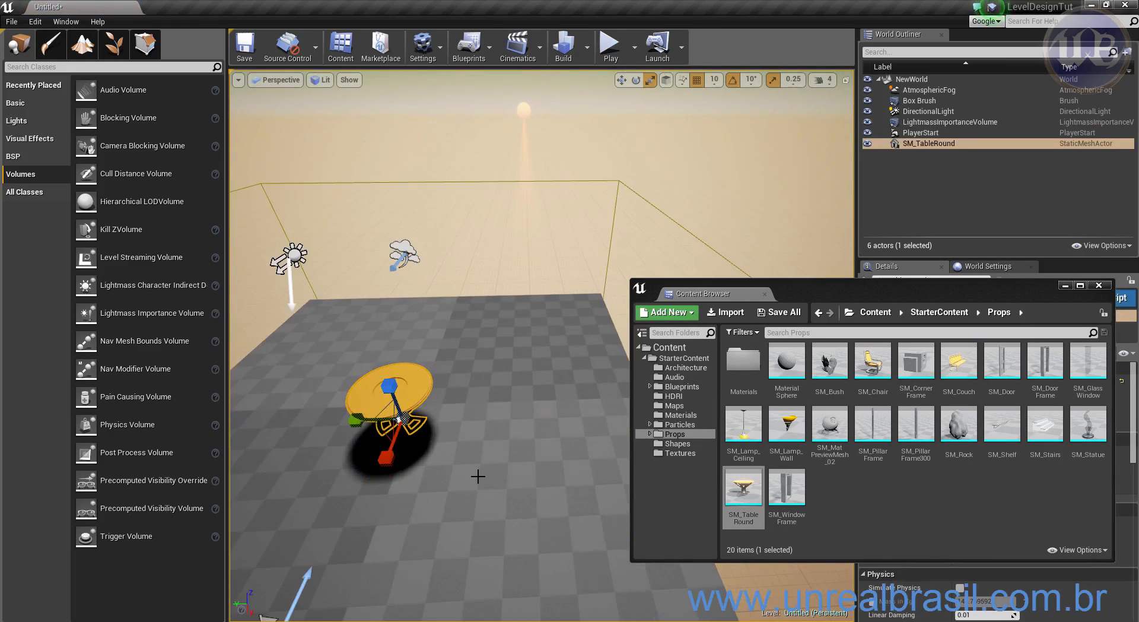
pyautogui.moveTo(480, 483); pyautogui.dragTo(403, 482, button='right')
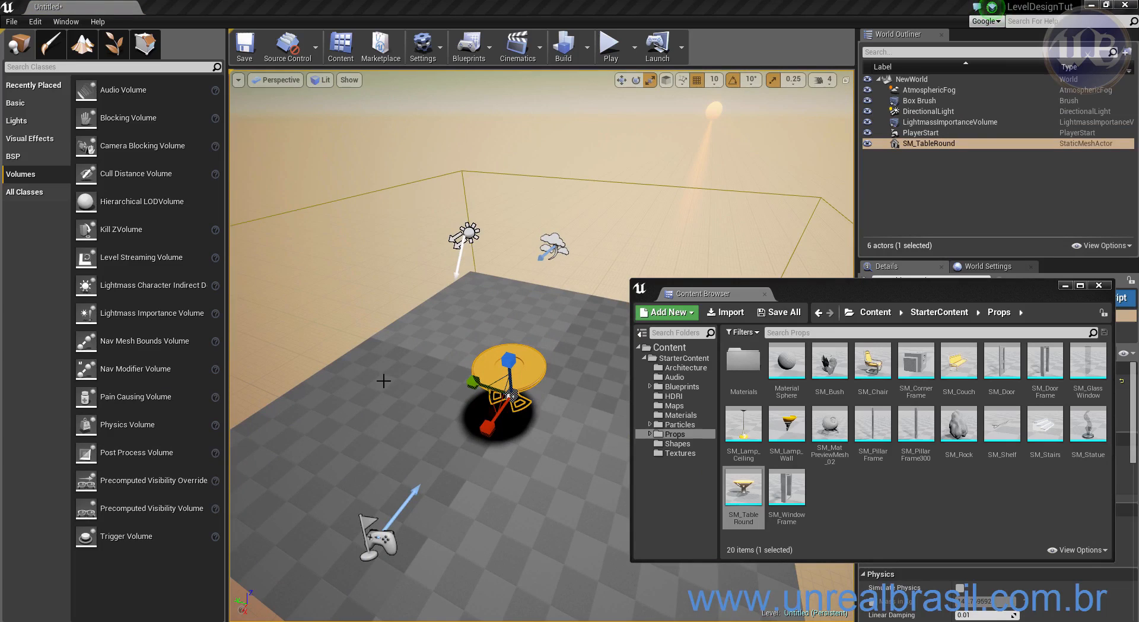
pyautogui.press('a')
pyautogui.moveTo(486, 457); pyautogui.dragTo(532, 458, button='right')
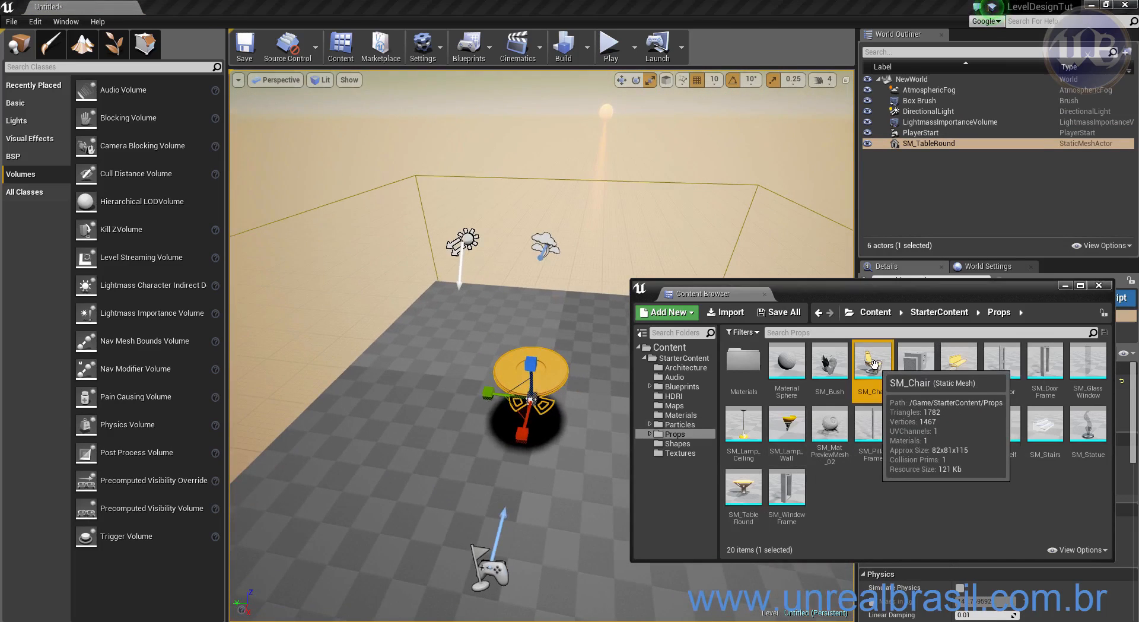
# - Place an SM_Chair prop on the floor beside the round table
pyautogui.moveTo(872, 363); pyautogui.dragTo(463, 396)
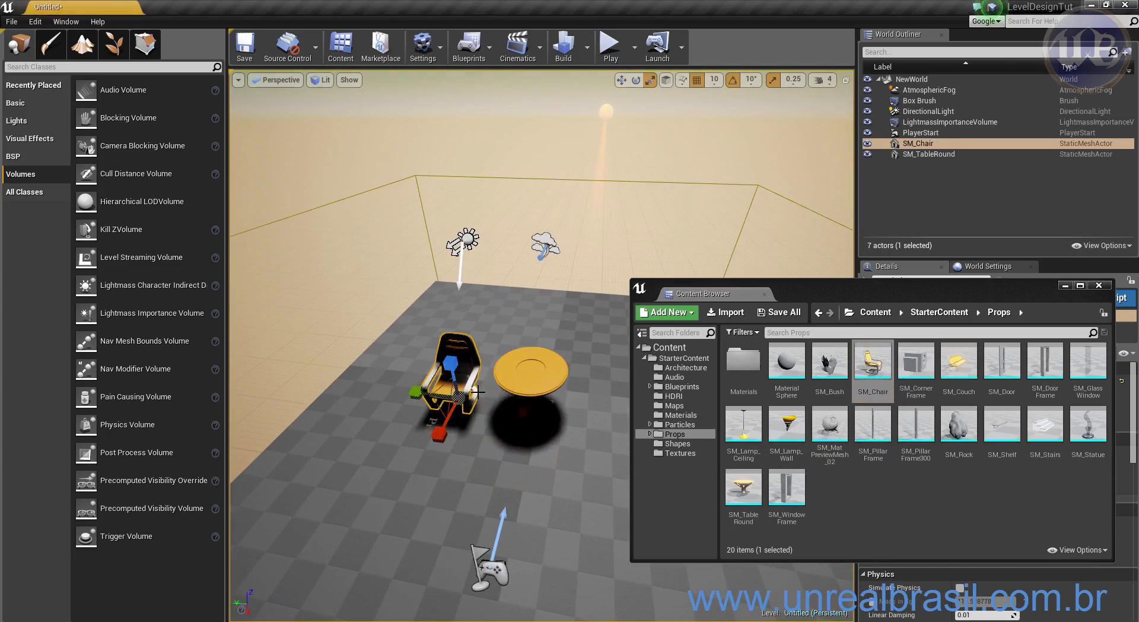
pyautogui.moveTo(457, 483); pyautogui.dragTo(515, 484)
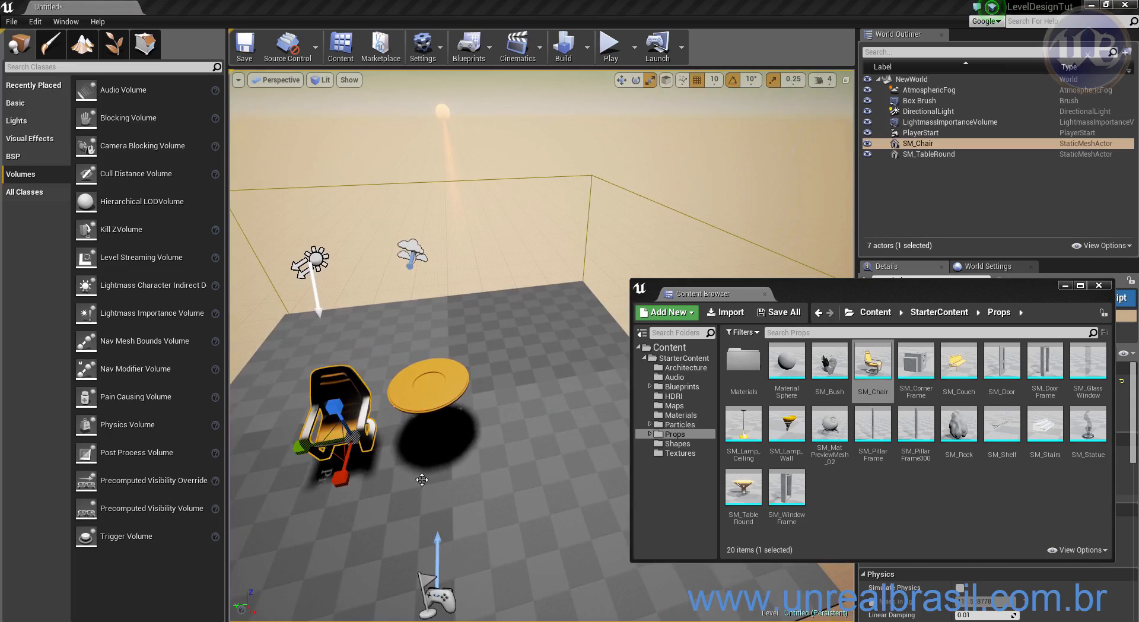
pyautogui.moveTo(441, 480); pyautogui.dragTo(459, 482)
# - Rotate the chair about -110° around Z in the top view and move it so it faces the table
pyautogui.moveTo(897, 313); pyautogui.dragTo(977, 417)
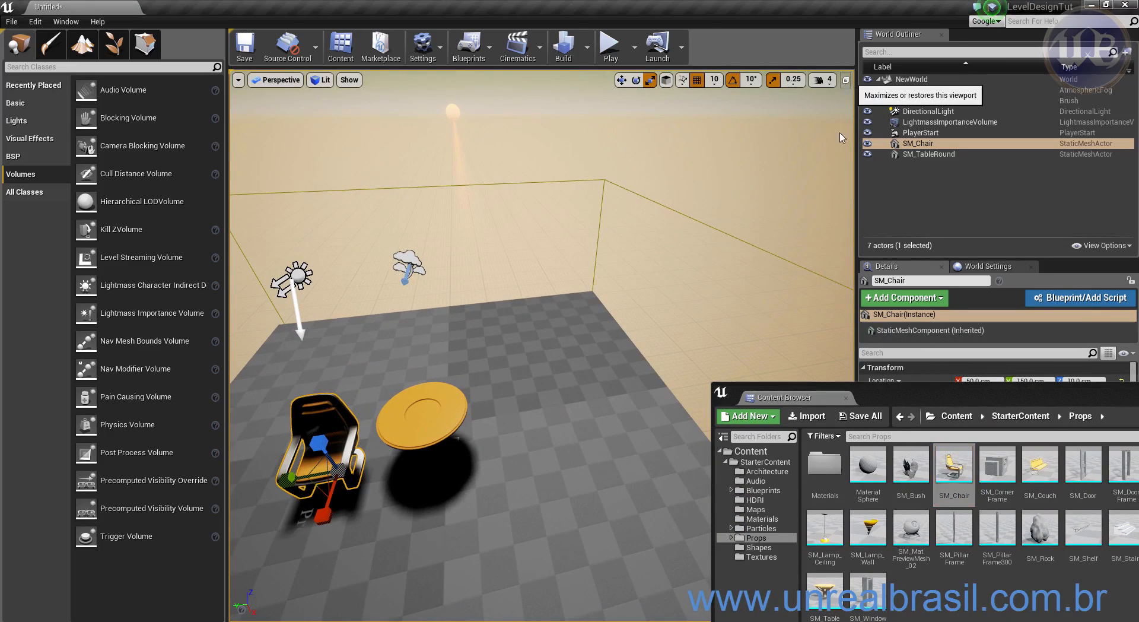
pyautogui.click(844, 82)
pyautogui.moveTo(610, 440); pyautogui.dragTo(594, 449, button='right')
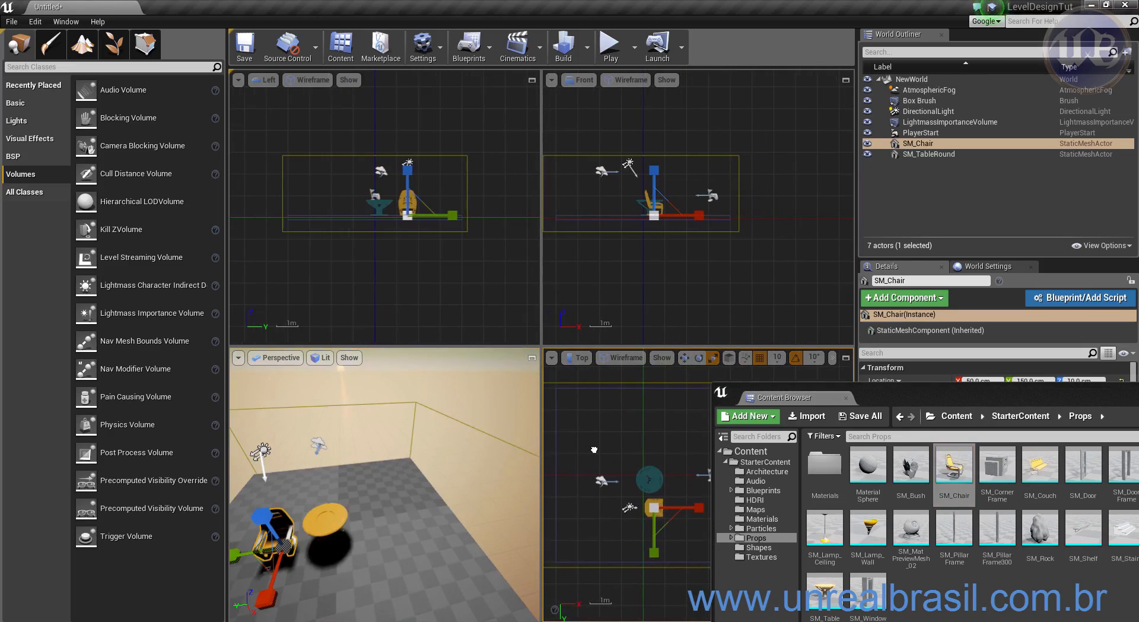
pyautogui.moveTo(877, 403); pyautogui.dragTo(1046, 316)
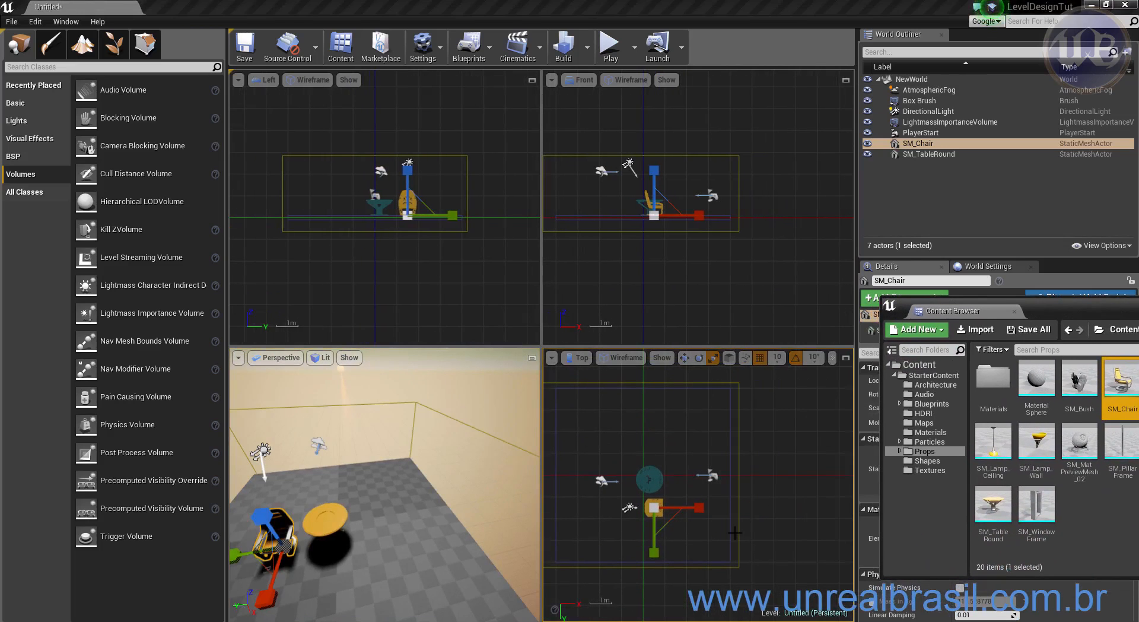
pyautogui.moveTo(735, 534); pyautogui.dragTo(782, 493, button='right')
pyautogui.scroll(5, 739, 494)
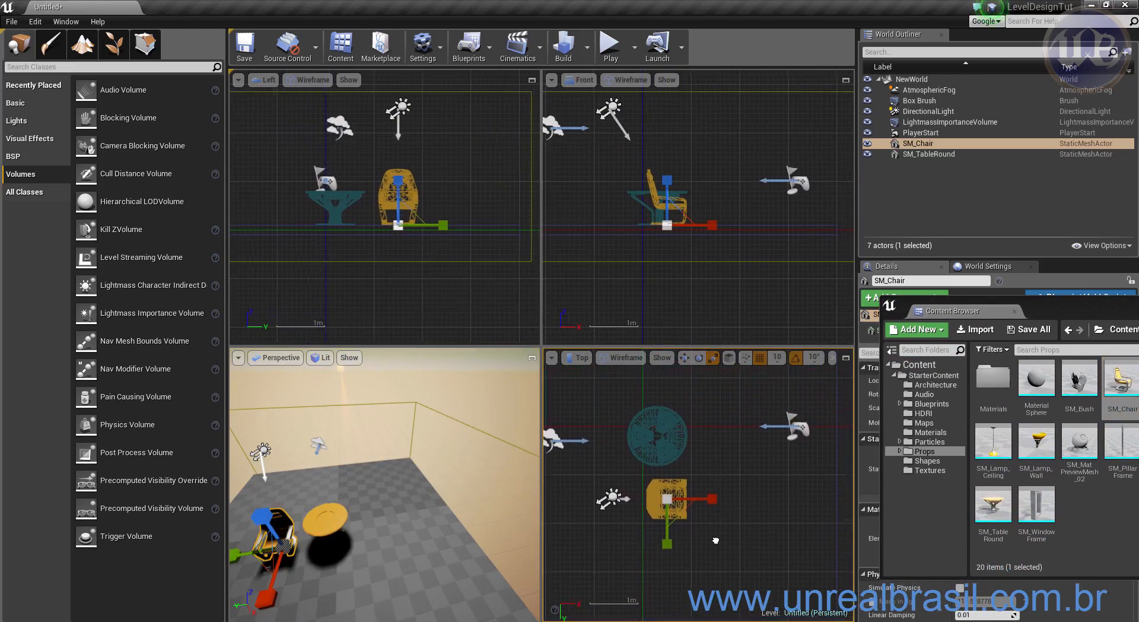
pyautogui.press('e')
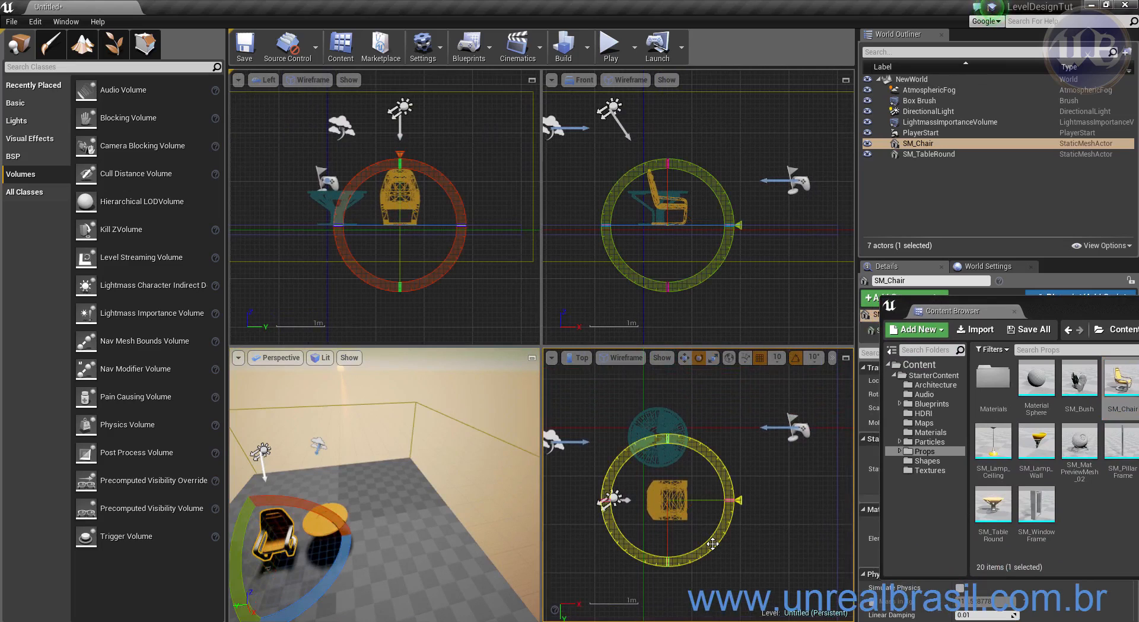
pyautogui.moveTo(713, 544); pyautogui.dragTo(640, 424)
pyautogui.press('w')
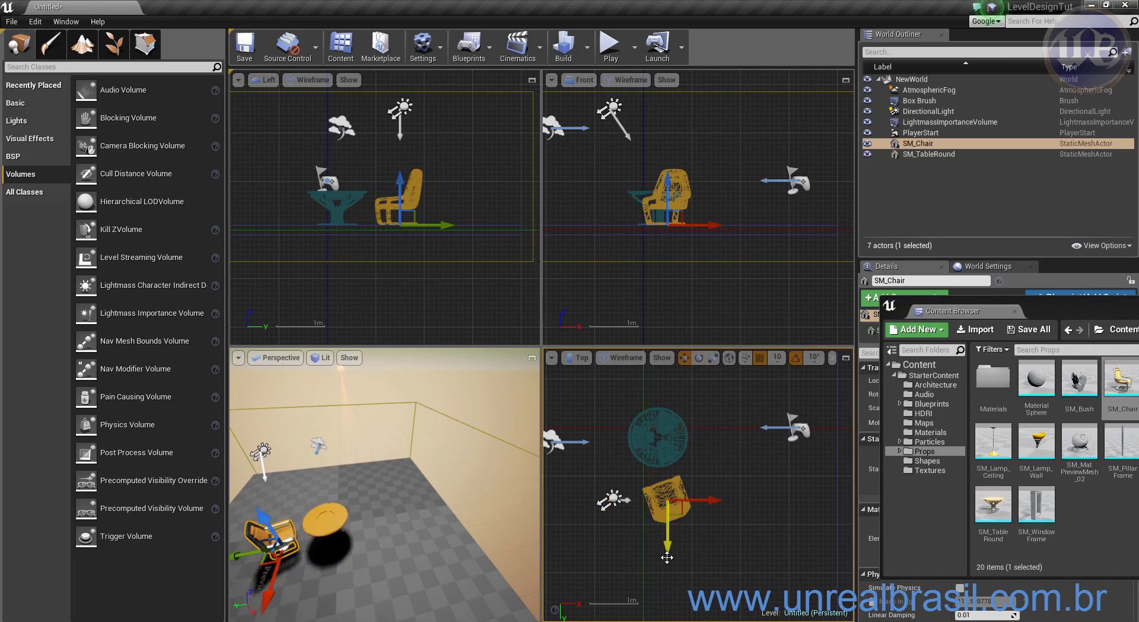
pyautogui.moveTo(668, 543); pyautogui.dragTo(659, 533)
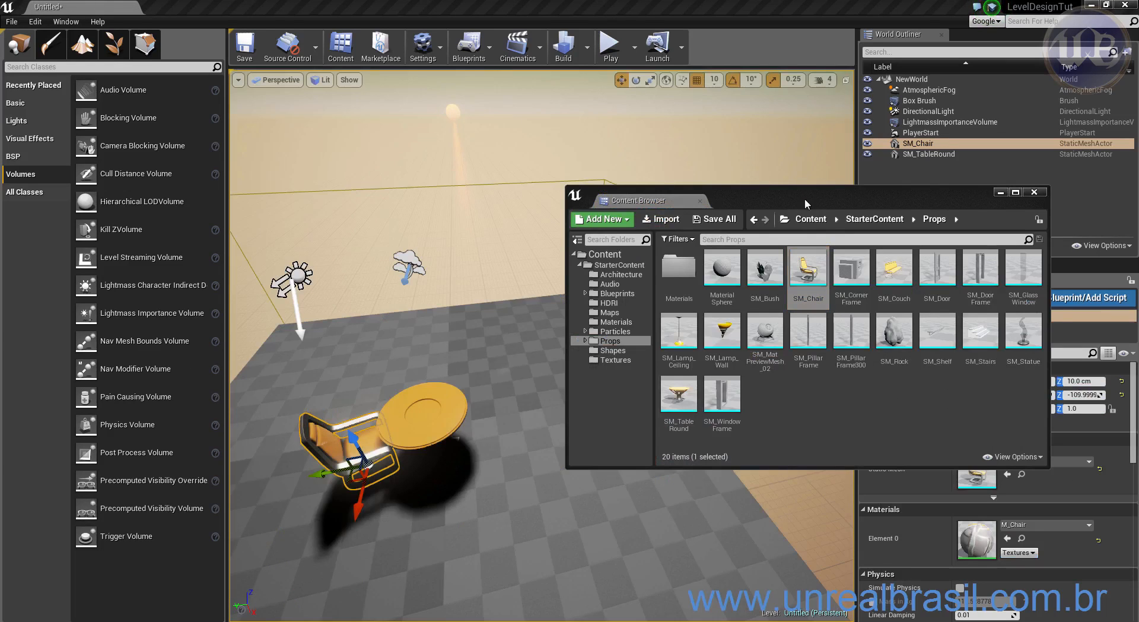
# - Place a second SM_Chair on the opposite side of the table and rotate it about 60° around Z to face the table
pyautogui.moveTo(805, 198); pyautogui.dragTo(883, 162)
pyautogui.moveTo(629, 445); pyautogui.dragTo(591, 475, button='right')
pyautogui.moveTo(906, 239); pyautogui.dragTo(430, 373)
pyautogui.keyDown('alt'); pyautogui.moveTo(429, 374); pyautogui.dragTo(424, 469); pyautogui.keyUp('alt')
pyautogui.press('e')
pyautogui.moveTo(452, 386)
pyautogui.mouseDown()
pyautogui.moveTo(425, 387)
pyautogui.moveTo(446, 391)
pyautogui.mouseUp()
pyautogui.press('w')
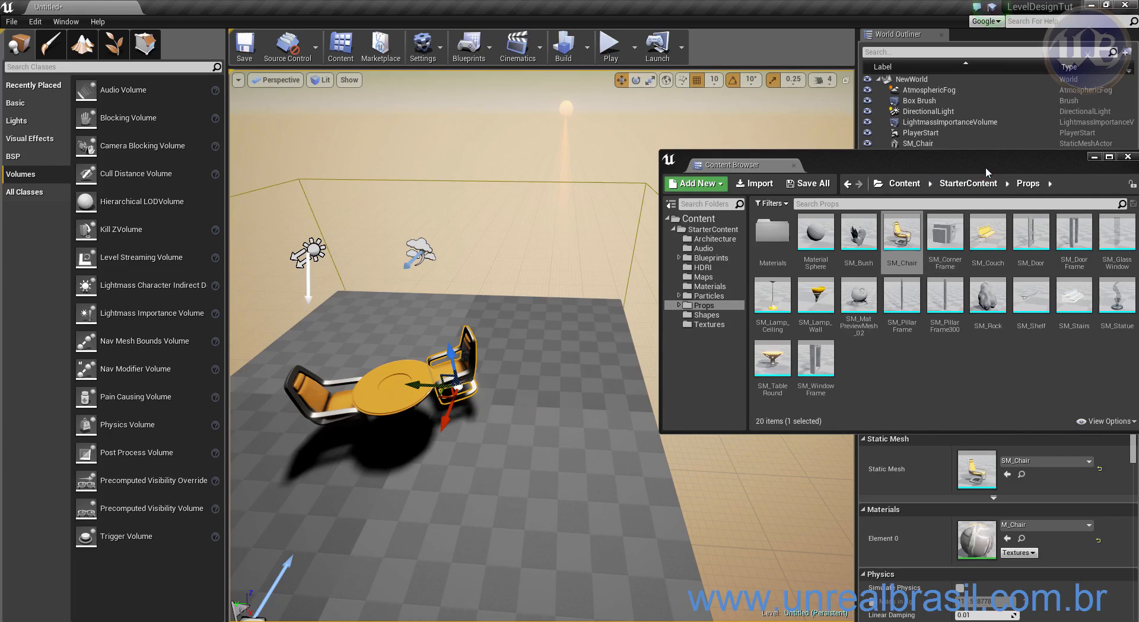
# - Open the StarterContent Architecture folder and place Wall_Window_400x400 on the floor beside the table and chairs
pyautogui.moveTo(989, 168); pyautogui.dragTo(836, 155)
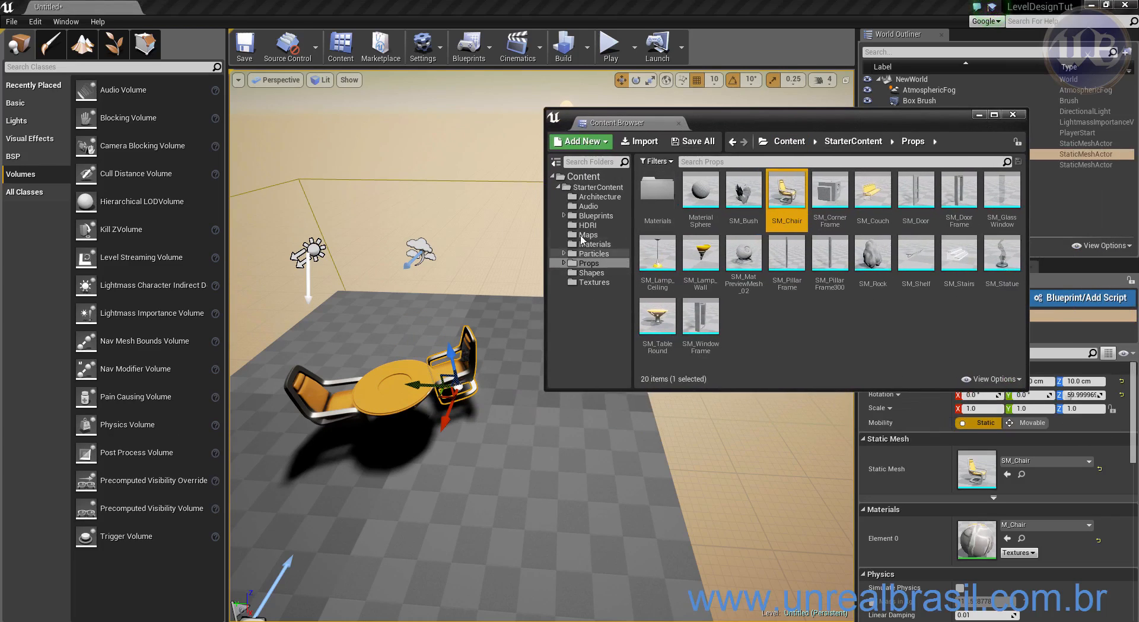
pyautogui.click(600, 197)
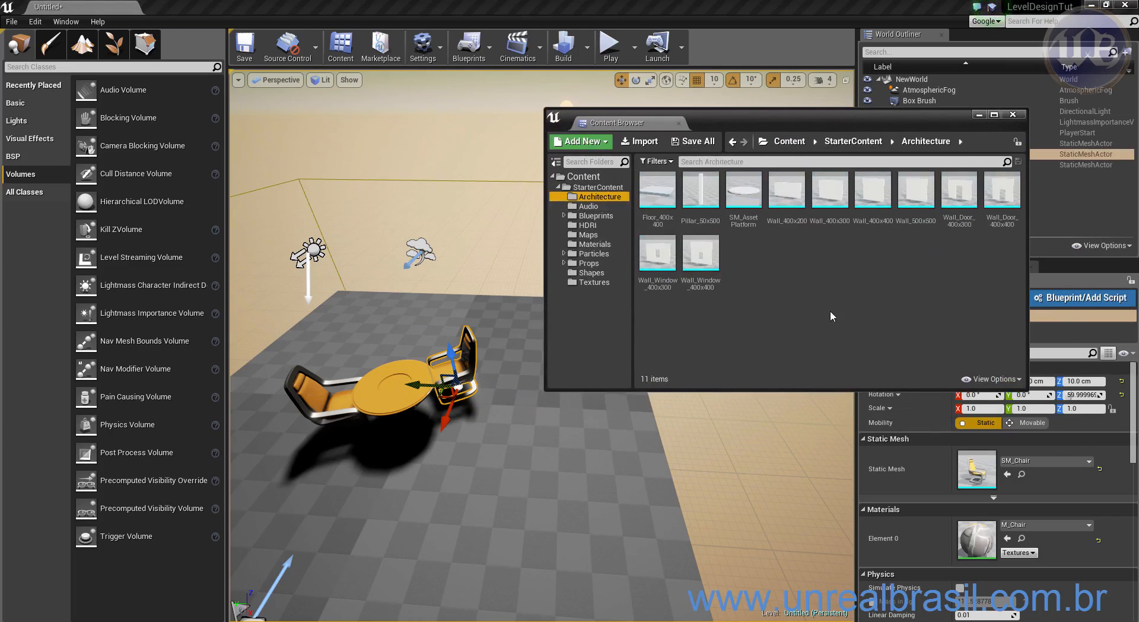
pyautogui.click(790, 212)
pyautogui.click(825, 213)
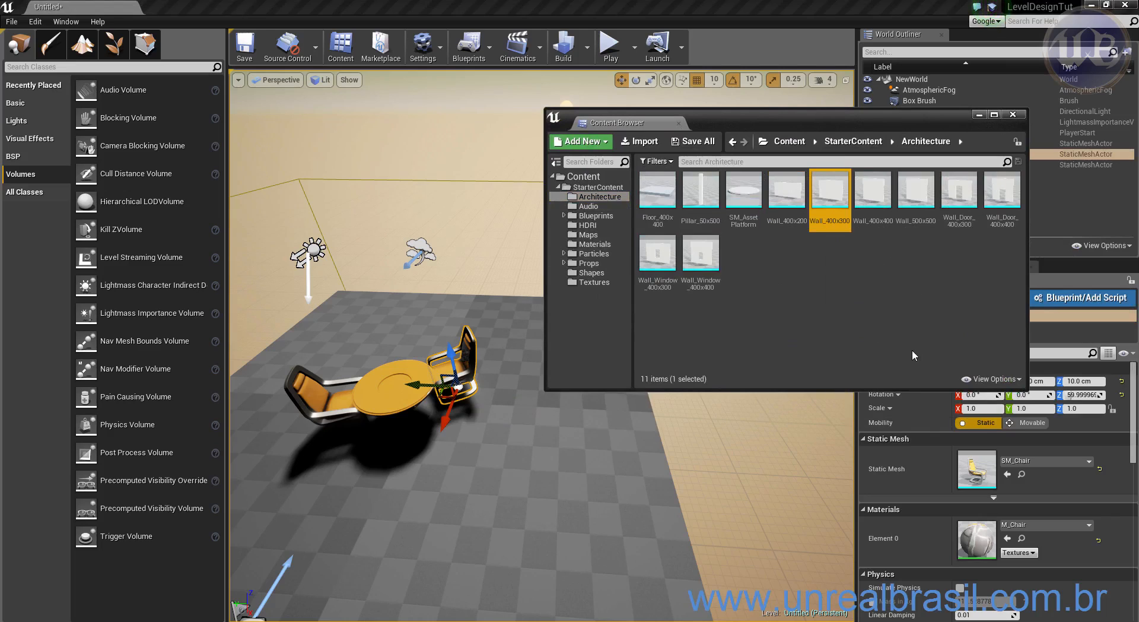
pyautogui.click(657, 256)
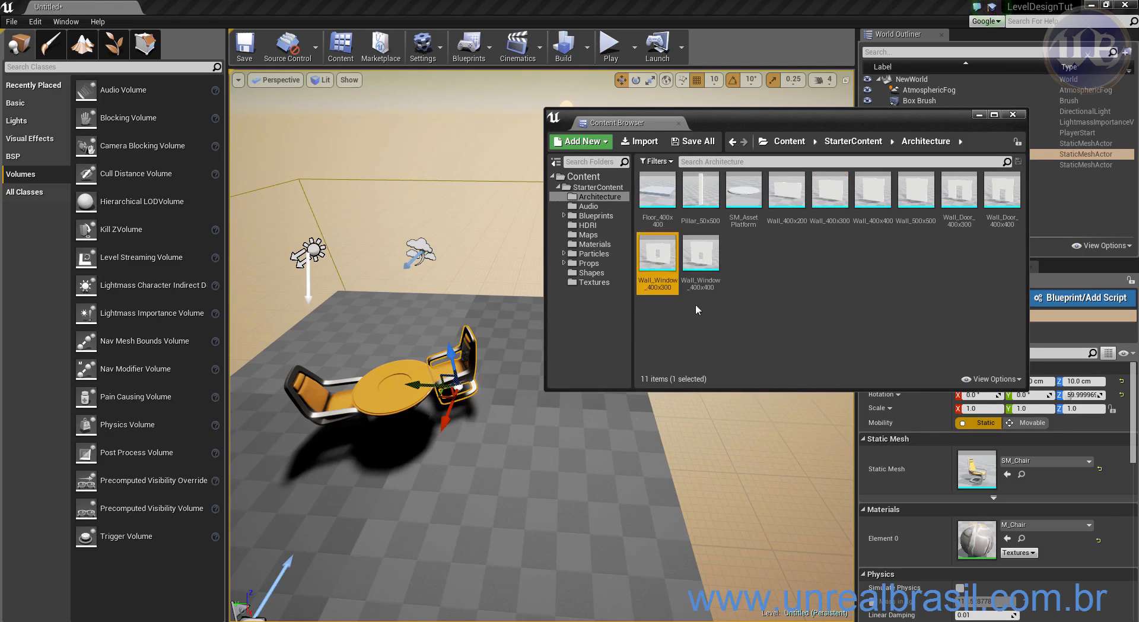
pyautogui.click(706, 261)
pyautogui.moveTo(707, 261); pyautogui.dragTo(370, 336)
pyautogui.scroll(-8, 439, 417)
pyautogui.moveTo(438, 417); pyautogui.dragTo(413, 424, button='right')
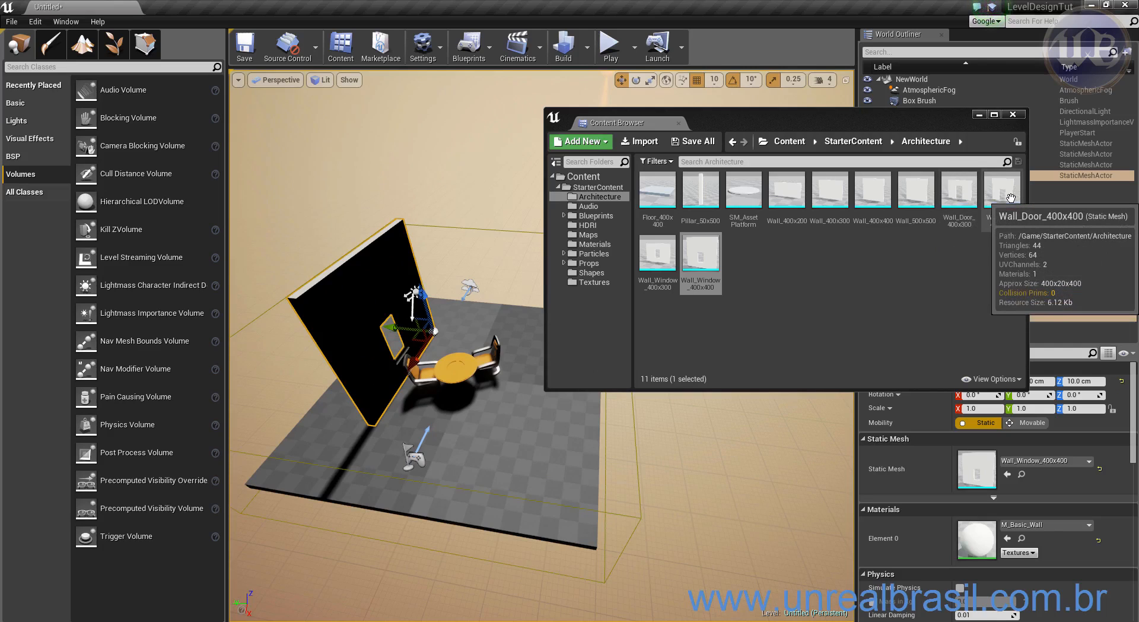
# - Place Wall_Door_400x400, rotate it 90° around Z and move it to X -370 cm, Y -110 cm behind the table
pyautogui.moveTo(1011, 198); pyautogui.dragTo(518, 373)
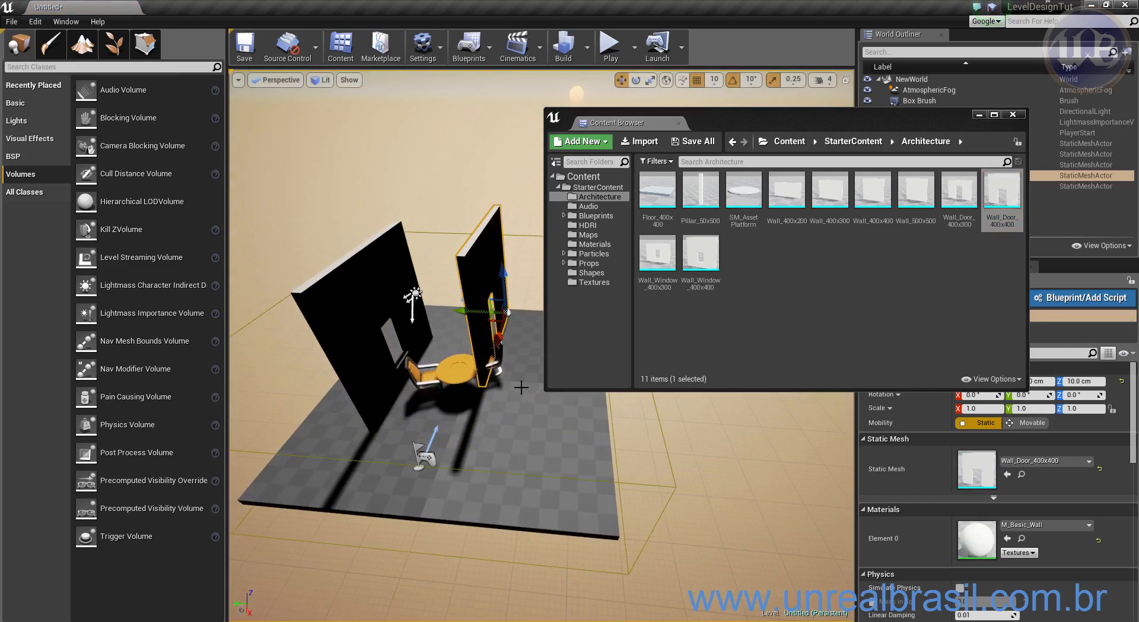
pyautogui.press('e')
pyautogui.moveTo(528, 357); pyautogui.dragTo(445, 361)
pyautogui.moveTo(503, 340); pyautogui.dragTo(541, 342, button='right')
pyautogui.press('w')
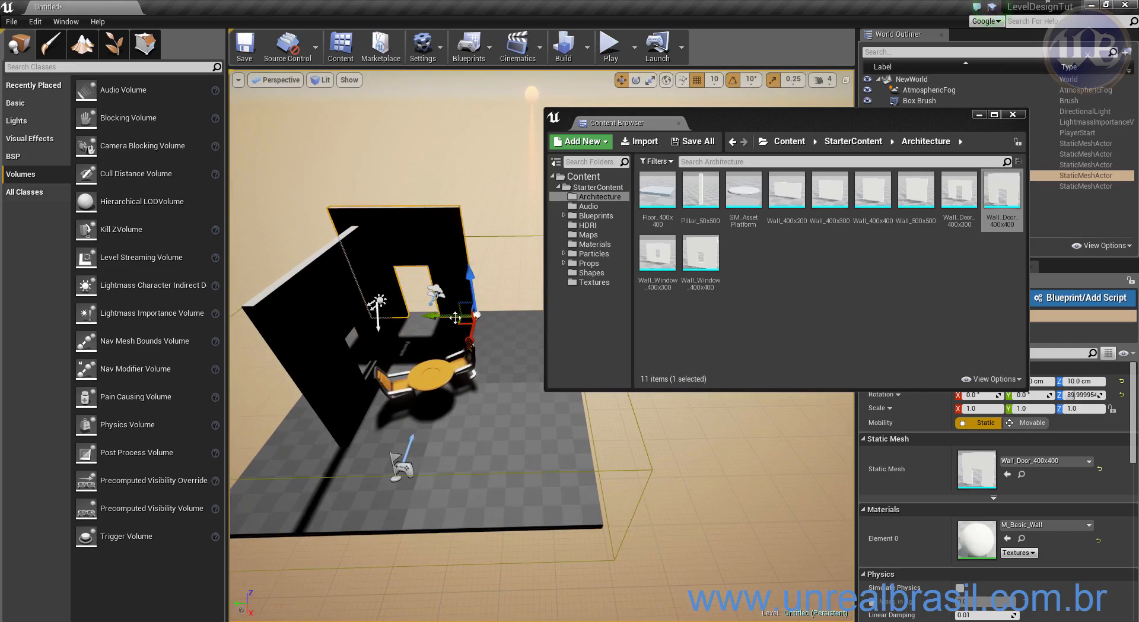
pyautogui.moveTo(435, 314); pyautogui.dragTo(455, 321)
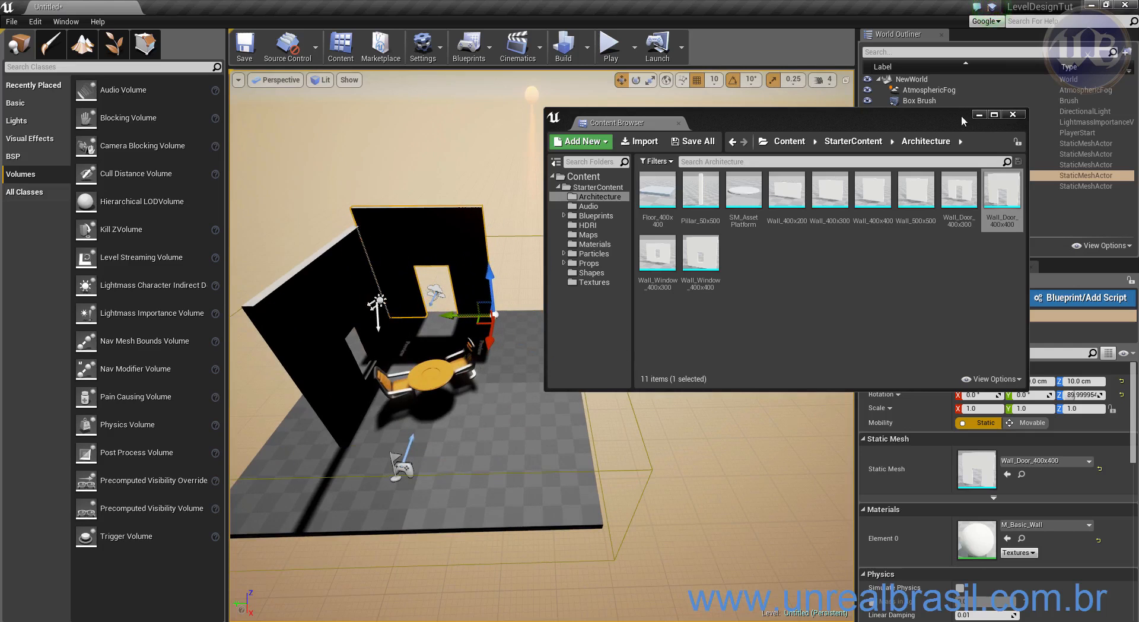
# - Restore the four-view layout and dock the content browser above the class placement list
pyautogui.click(845, 79)
pyautogui.moveTo(845, 131); pyautogui.dragTo(944, 425)
pyautogui.moveTo(839, 423); pyautogui.dragTo(573, 436)
pyautogui.moveTo(454, 428); pyautogui.dragTo(172, 58)
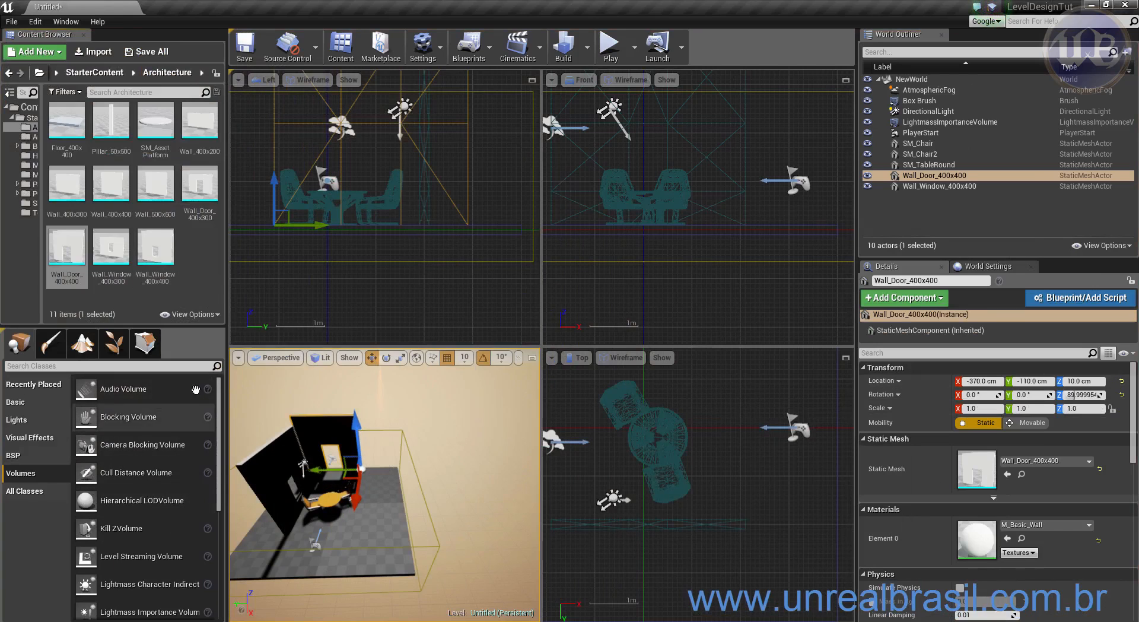
# - Move the door wall to X -200 cm, Y -190 cm in the top view so it forms a corner with the window wall
pyautogui.press('f')
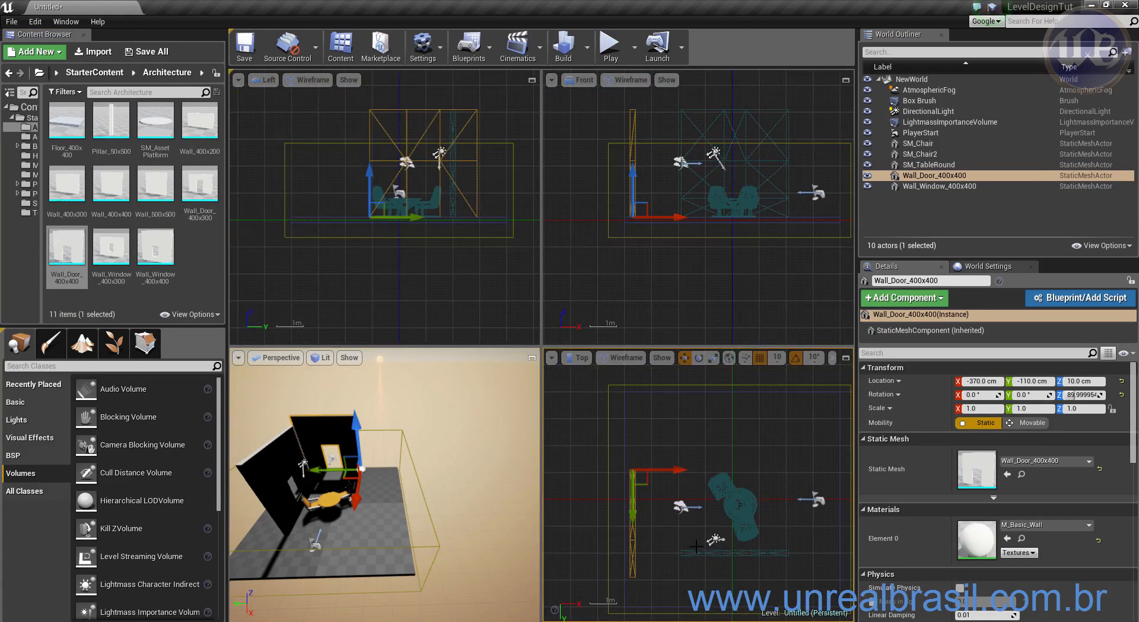
pyautogui.moveTo(678, 470); pyautogui.dragTo(725, 463)
pyautogui.scroll(5, 703, 539)
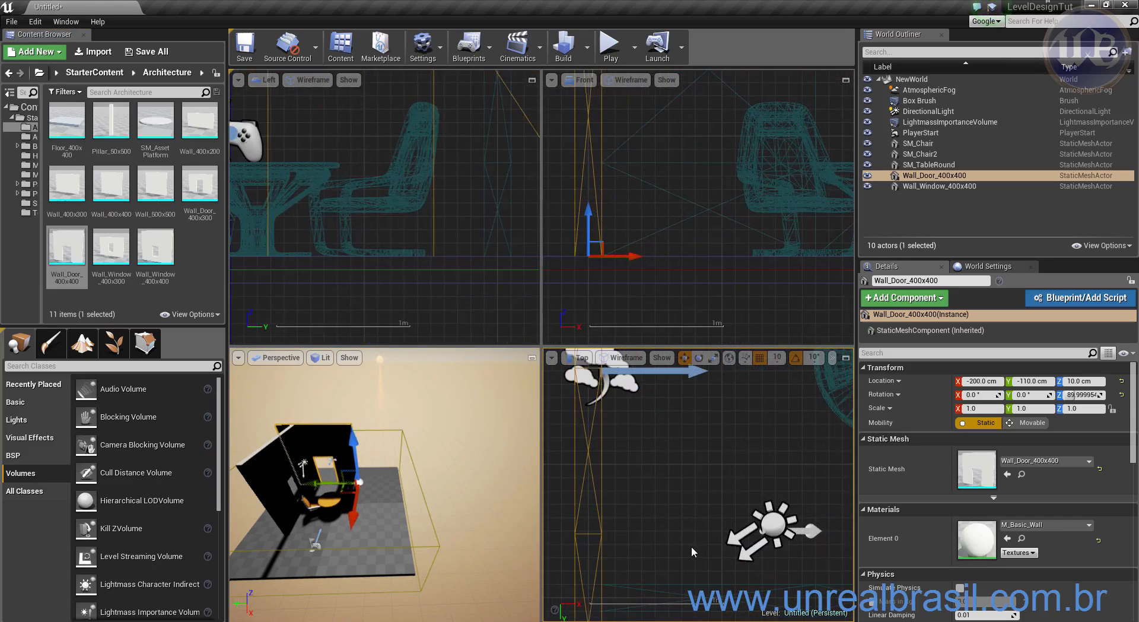
pyautogui.click(845, 358)
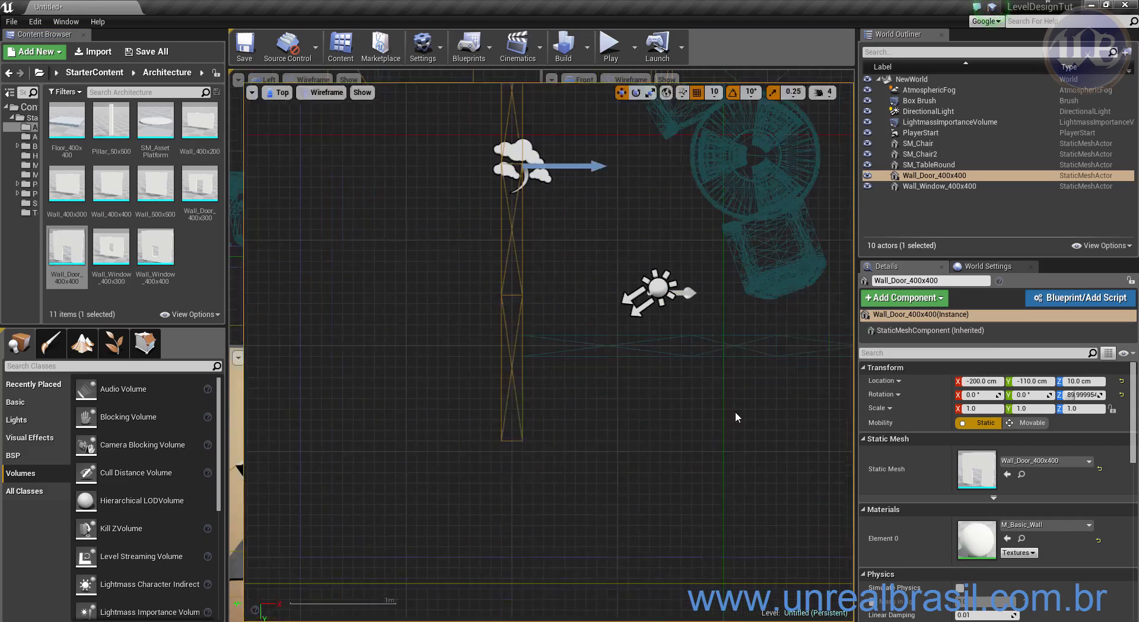
pyautogui.moveTo(593, 415); pyautogui.dragTo(566, 506, button='right')
pyautogui.moveTo(479, 153); pyautogui.dragTo(484, 68)
pyautogui.moveTo(563, 342); pyautogui.dragTo(525, 469, button='right')
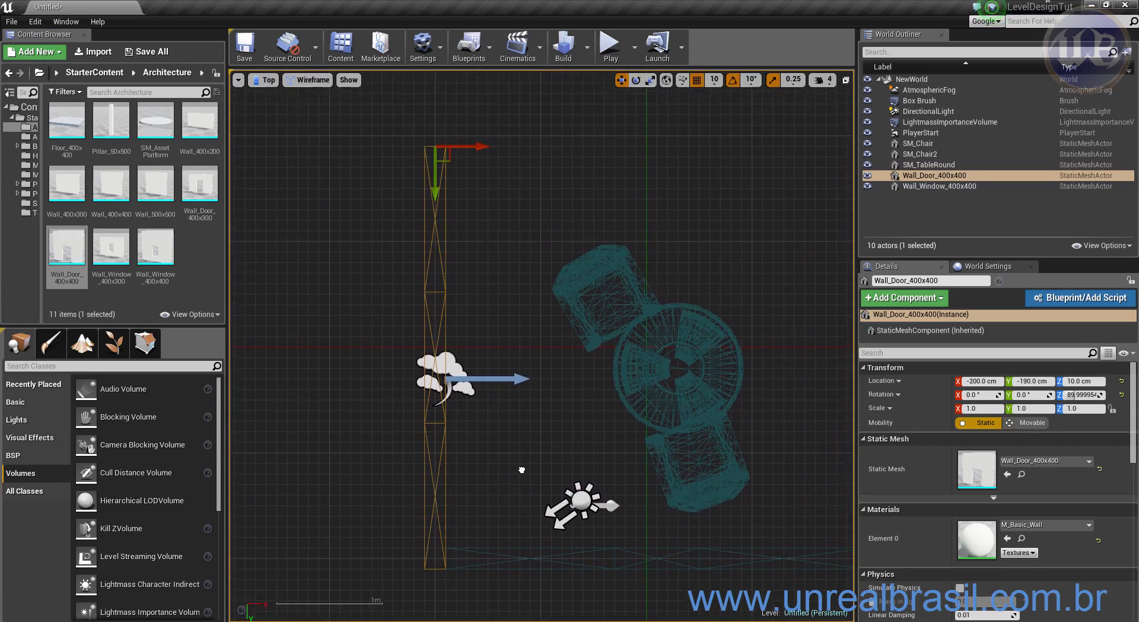
pyautogui.click(846, 80)
pyautogui.moveTo(446, 472); pyautogui.dragTo(415, 473, button='right')
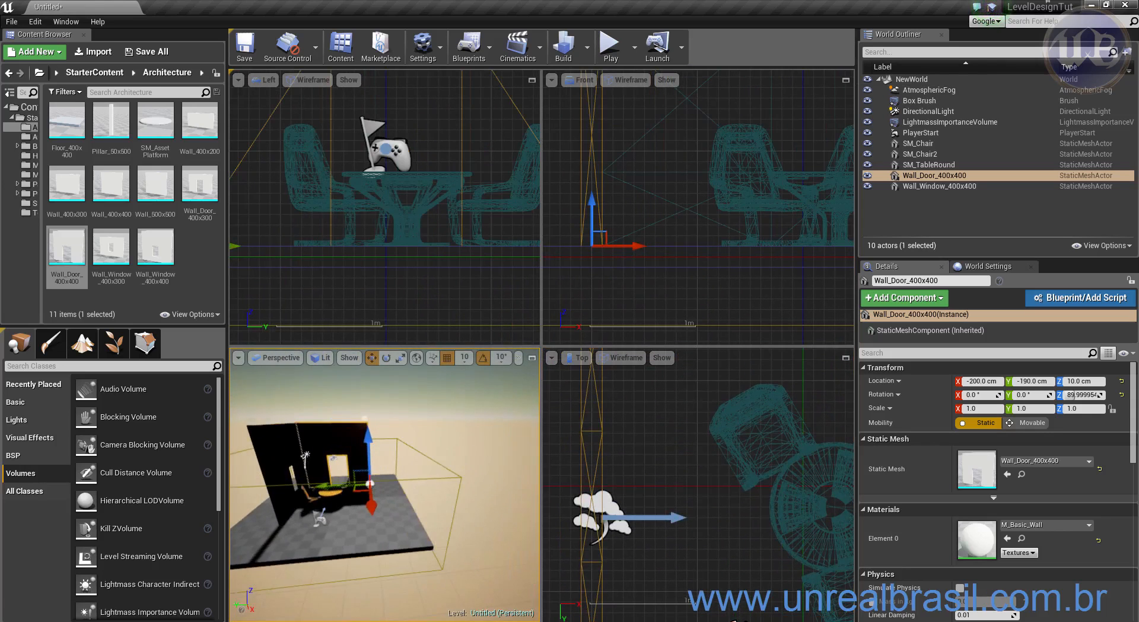
pyautogui.scroll(4, 322, 533)
pyautogui.scroll(-1, 343, 543)
pyautogui.moveTo(349, 542)
pyautogui.keyDown('alt'); pyautogui.mouseDown()
pyautogui.moveTo(369, 593)
pyautogui.moveTo(354, 541)
pyautogui.mouseUp(); pyautogui.keyUp('alt')
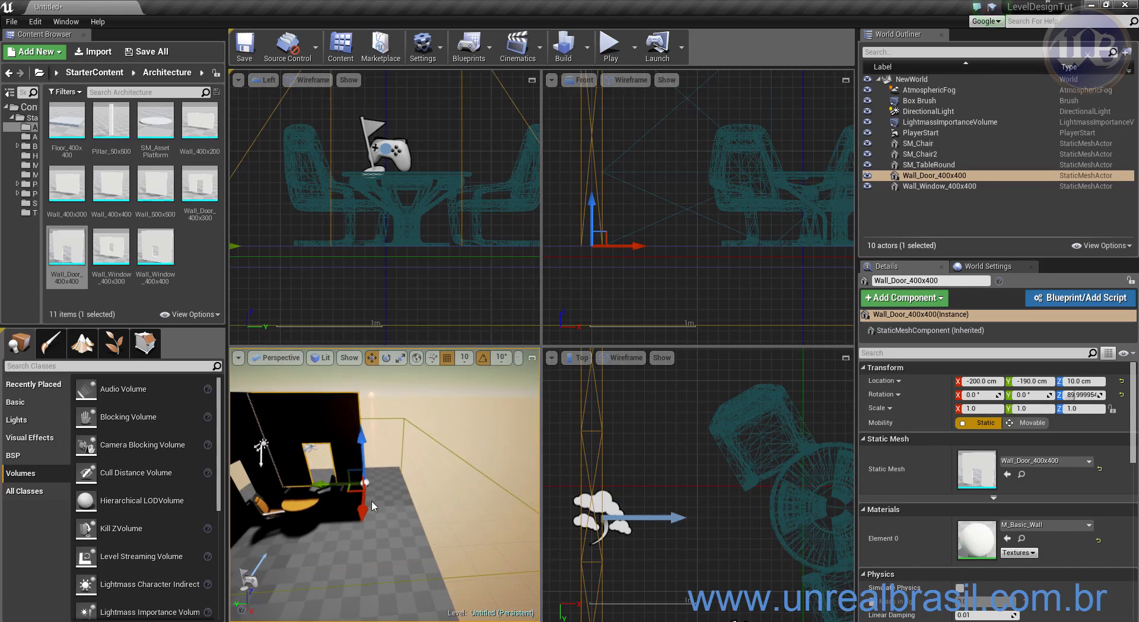
# - Duplicate the window wall in the top view and move the copy to Y -180 cm on the opposite side of the room
pyautogui.scroll(-5, 670, 449)
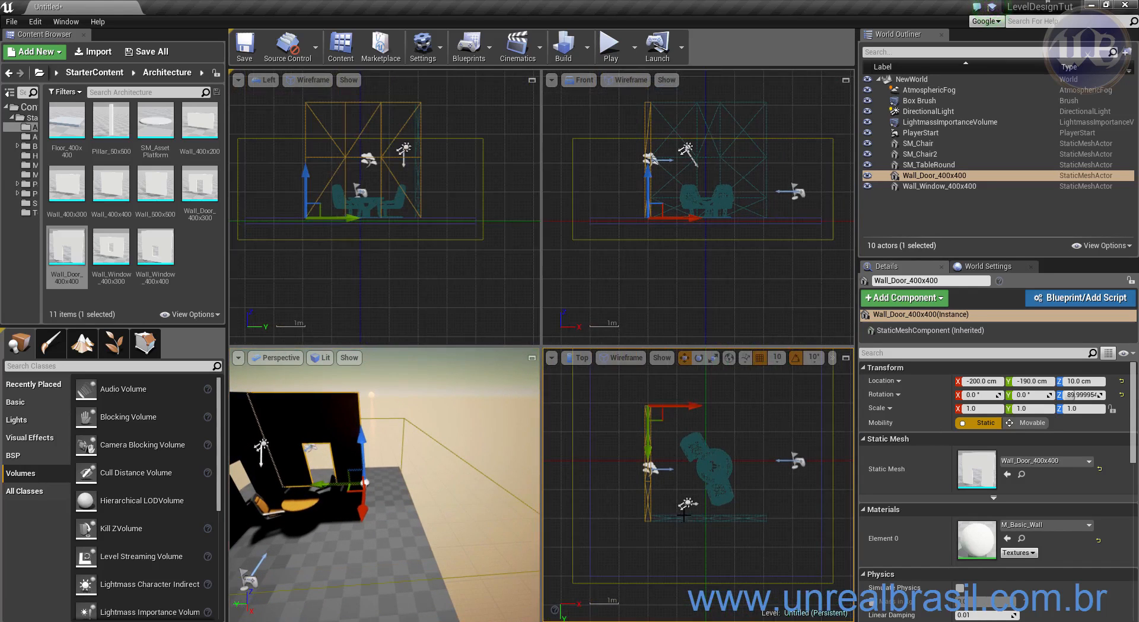
pyautogui.click(681, 518)
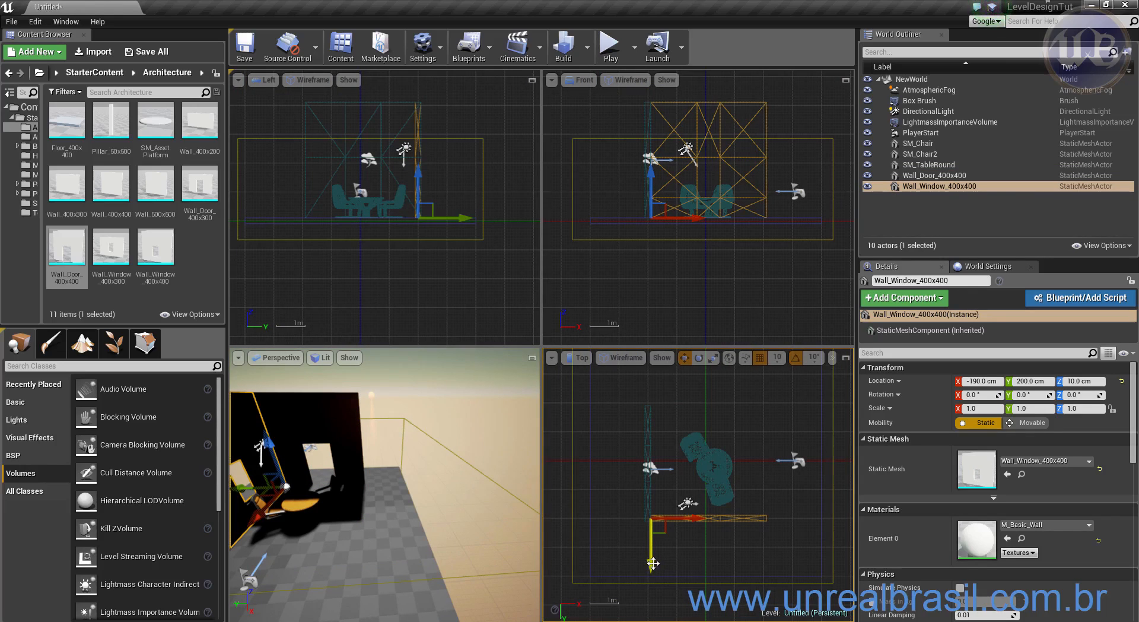
pyautogui.keyDown('alt'); pyautogui.moveTo(651, 552); pyautogui.dragTo(651, 440); pyautogui.keyUp('alt')
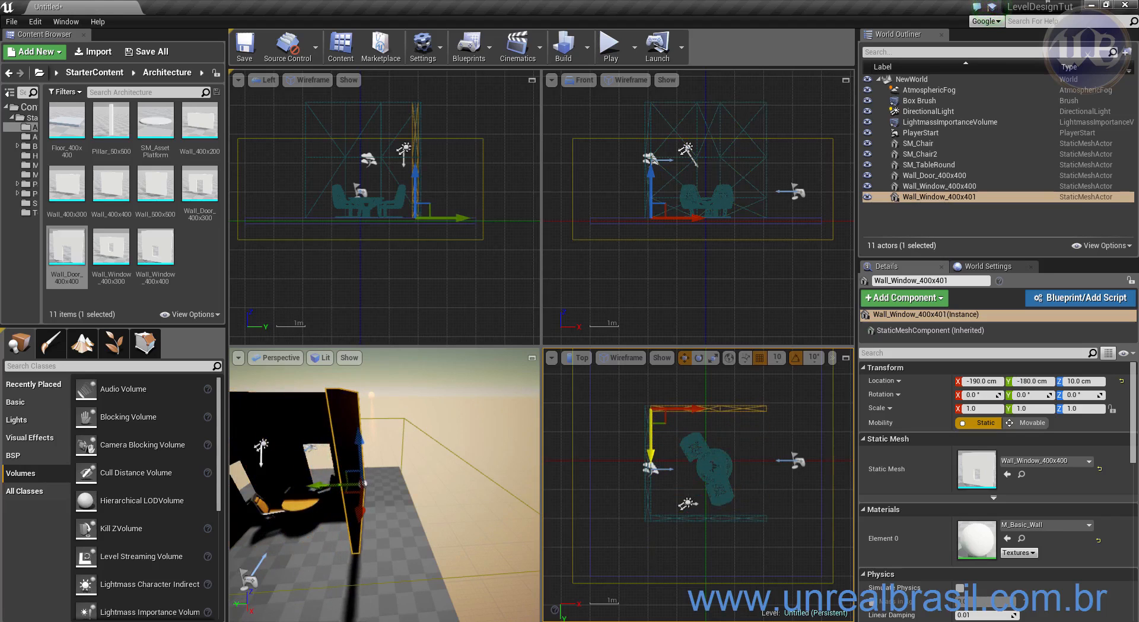
pyautogui.scroll(6, 661, 438)
pyautogui.moveTo(327, 488); pyautogui.dragTo(236, 488, button='right')
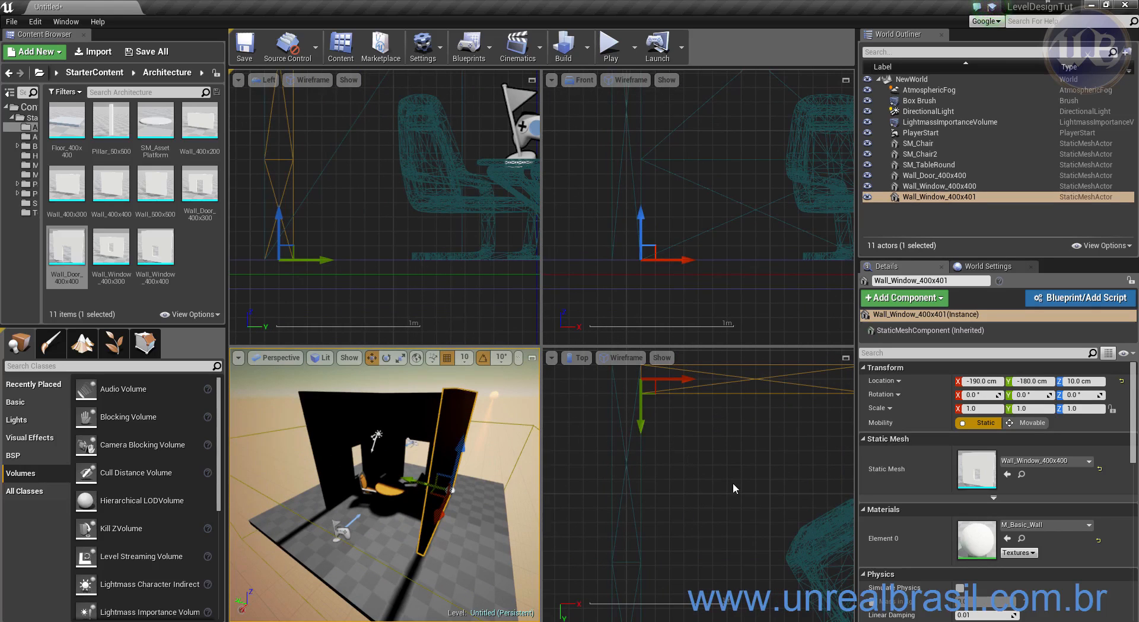
# - Place Wall_400x400 from the Architecture assets in the top view and rotate it 90° around X so it lies flat
pyautogui.scroll(-3, 732, 480)
pyautogui.scroll(-3, 627, 464)
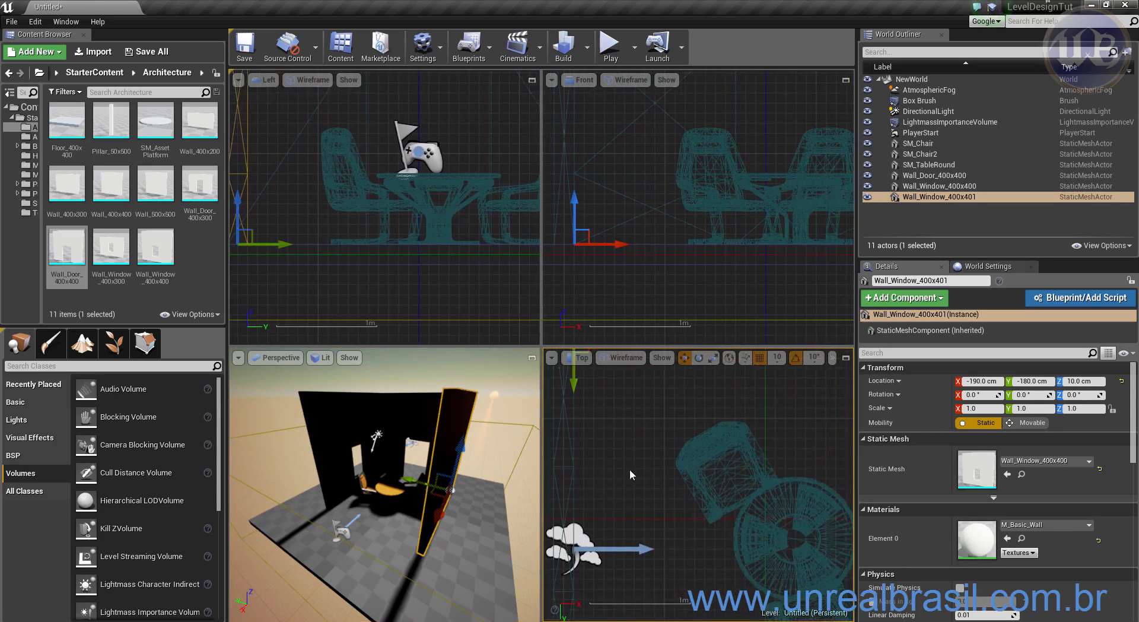
pyautogui.scroll(-4, 627, 464)
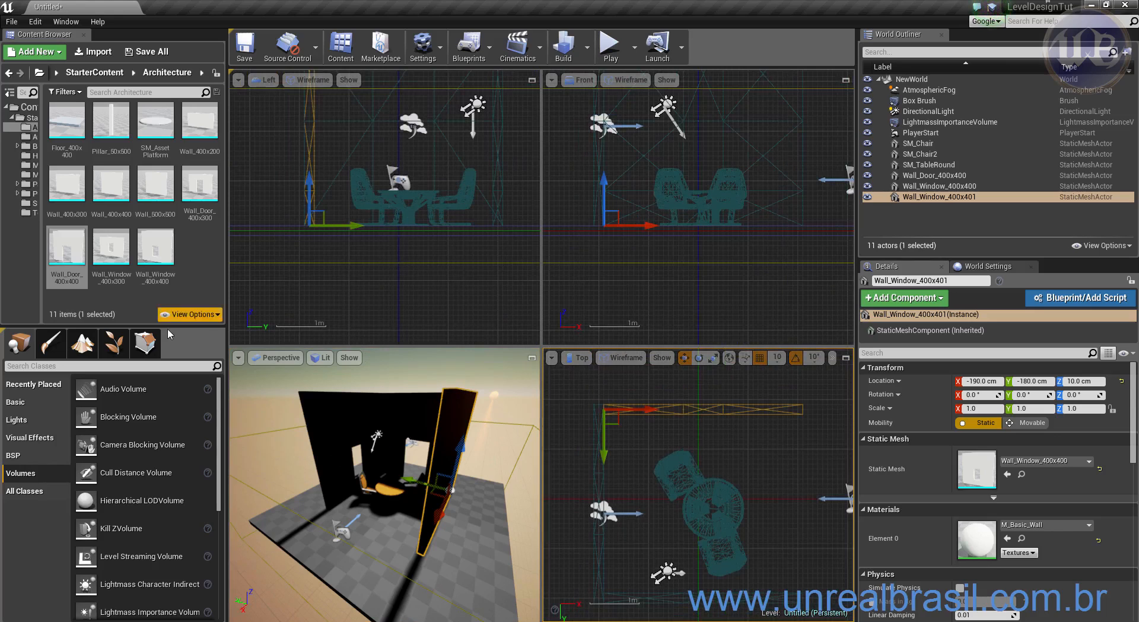
pyautogui.click(111, 183)
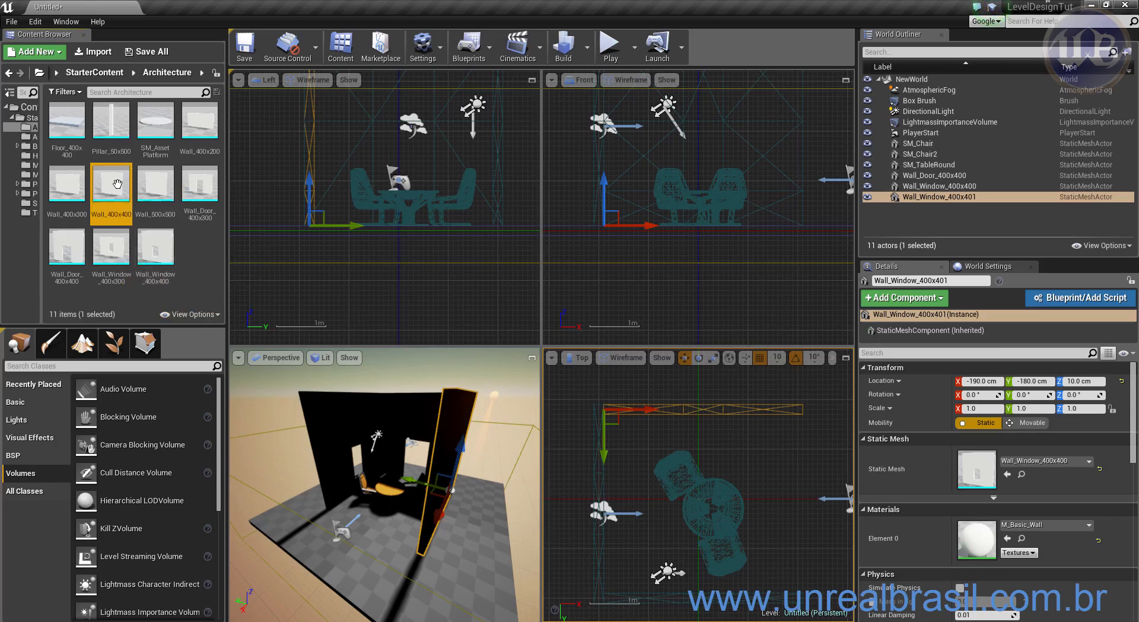
pyautogui.moveTo(117, 184); pyautogui.dragTo(619, 489)
pyautogui.keyDown('alt'); pyautogui.moveTo(412, 535); pyautogui.dragTo(468, 536); pyautogui.keyUp('alt')
pyautogui.moveTo(509, 170); pyautogui.dragTo(501, 237, button='right')
pyautogui.press('e')
pyautogui.moveTo(448, 252); pyautogui.dragTo(470, 291)
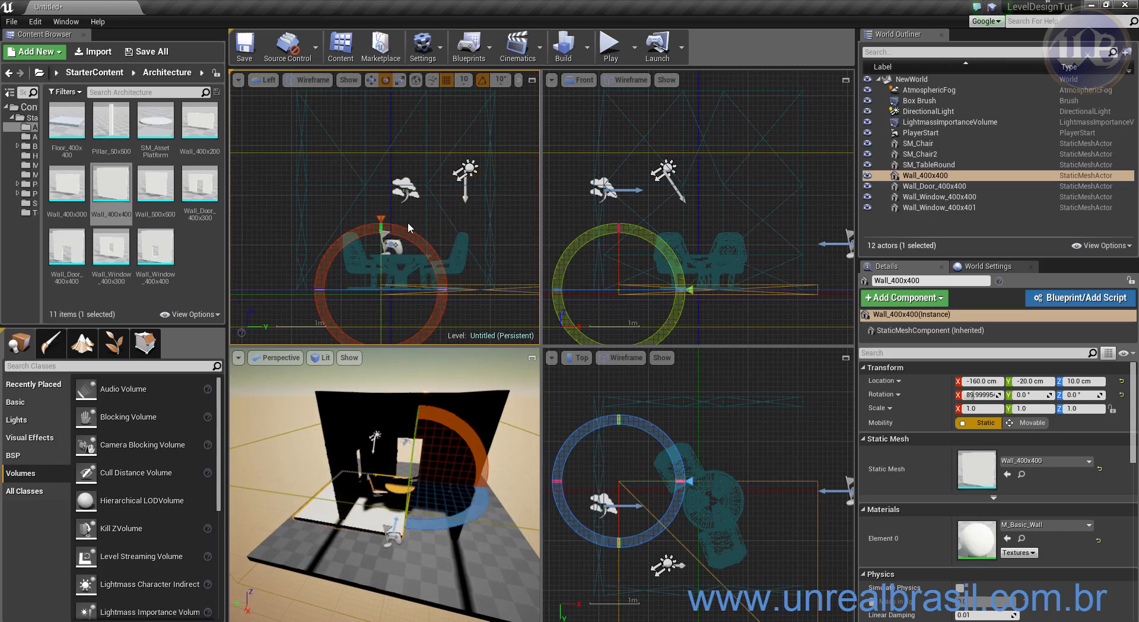
# - Raise the flat wall to Z 400 cm and move it to X -200 cm, Y -200 cm as a roof over the walls
pyautogui.press('w')
pyautogui.moveTo(380, 245); pyautogui.dragTo(381, 98)
pyautogui.moveTo(424, 171); pyautogui.dragTo(397, 235, button='right')
pyautogui.moveTo(352, 162); pyautogui.dragTo(364, 121)
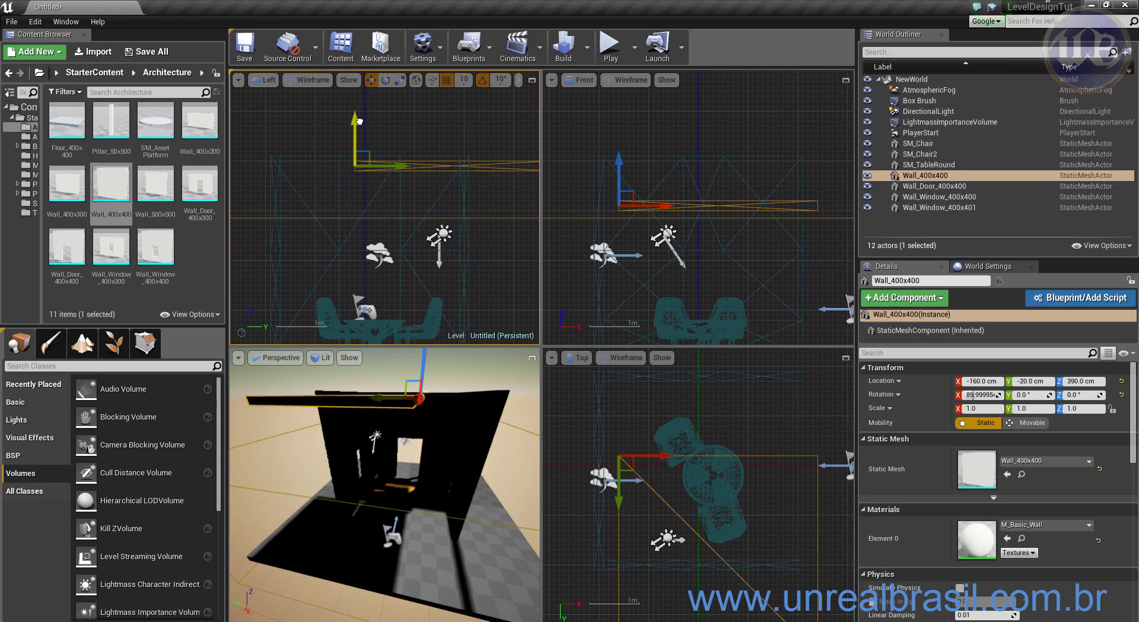
pyautogui.moveTo(400, 161); pyautogui.dragTo(313, 156)
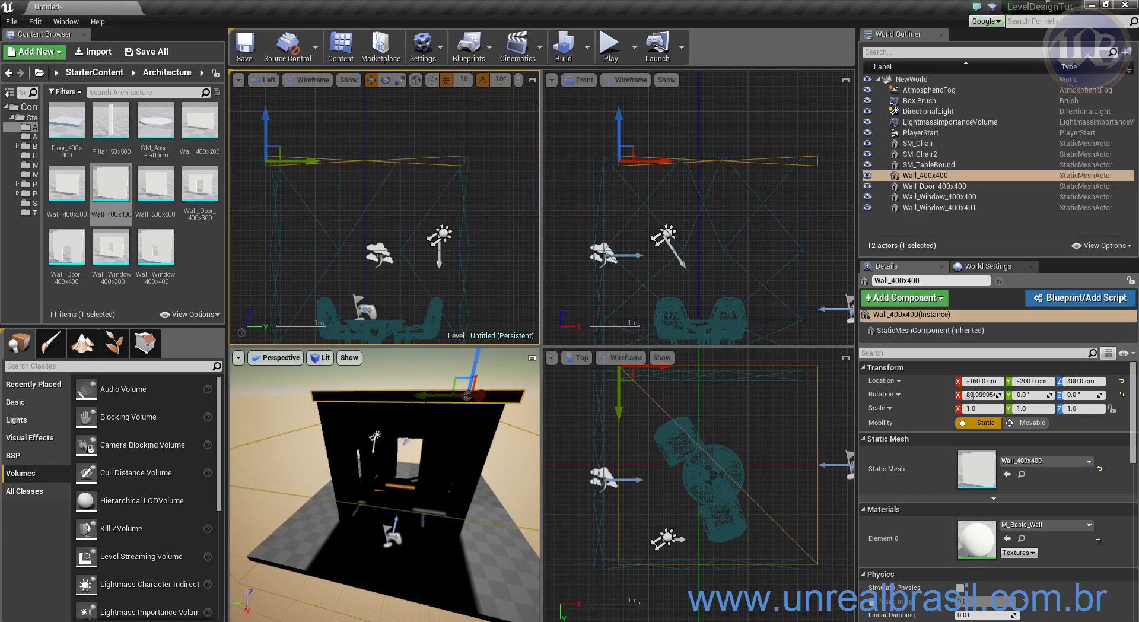
pyautogui.moveTo(583, 422); pyautogui.dragTo(683, 403, button='right')
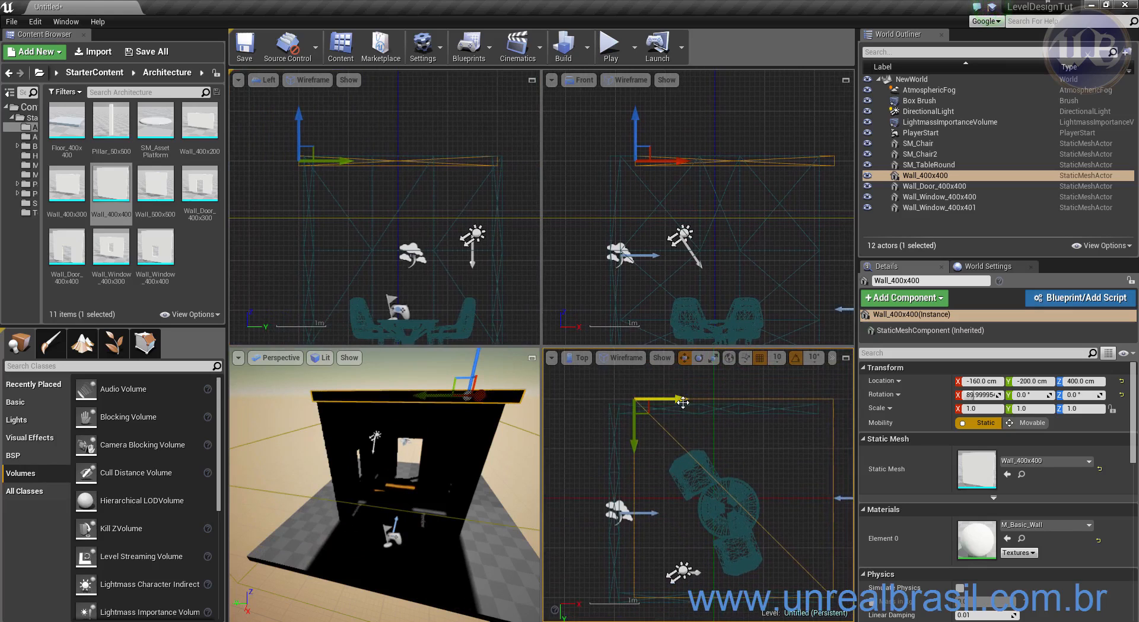
pyautogui.moveTo(682, 398); pyautogui.dragTo(664, 398)
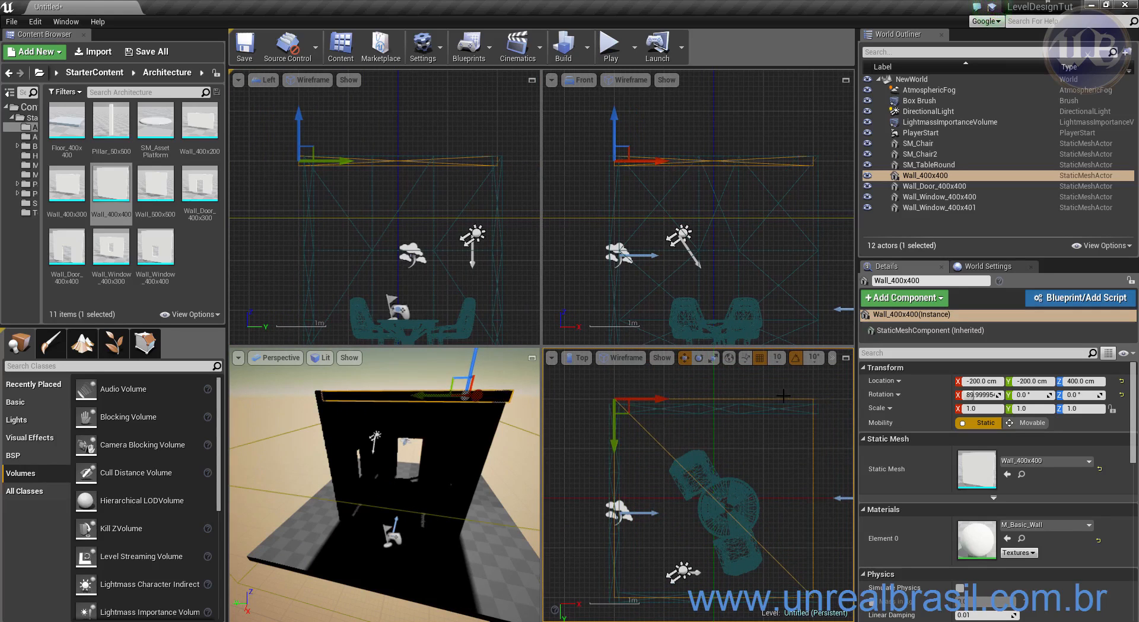
# - Switch the perspective view to Unlit mode and orbit around the room to check its outside
pyautogui.keyDown('alt'); pyautogui.moveTo(486, 485); pyautogui.dragTo(459, 488); pyautogui.keyUp('alt')
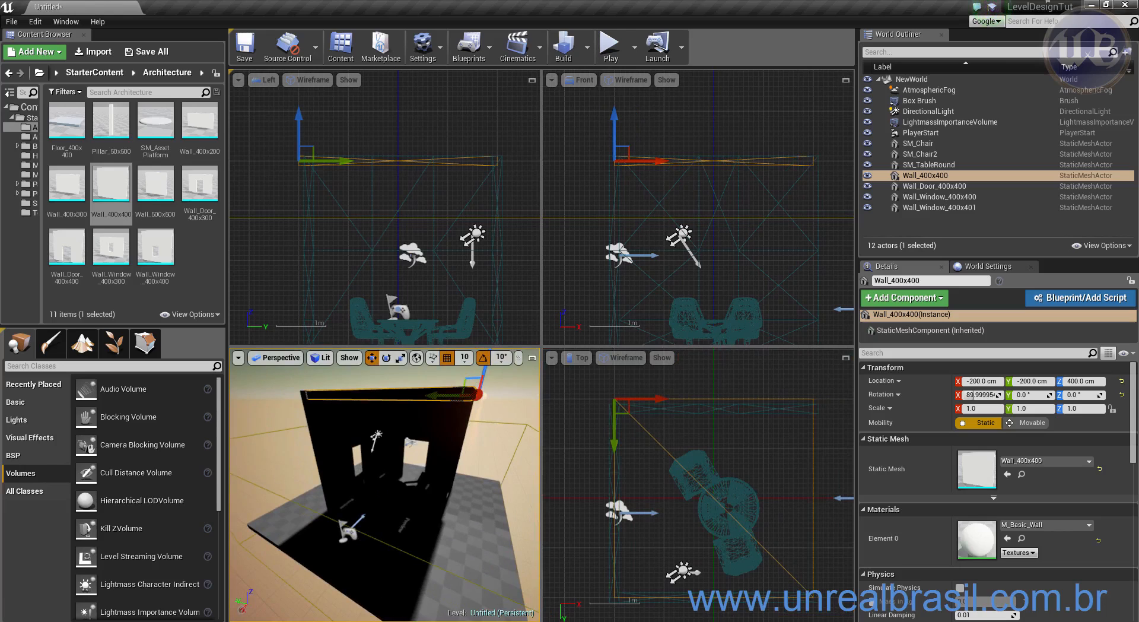
pyautogui.click(321, 358)
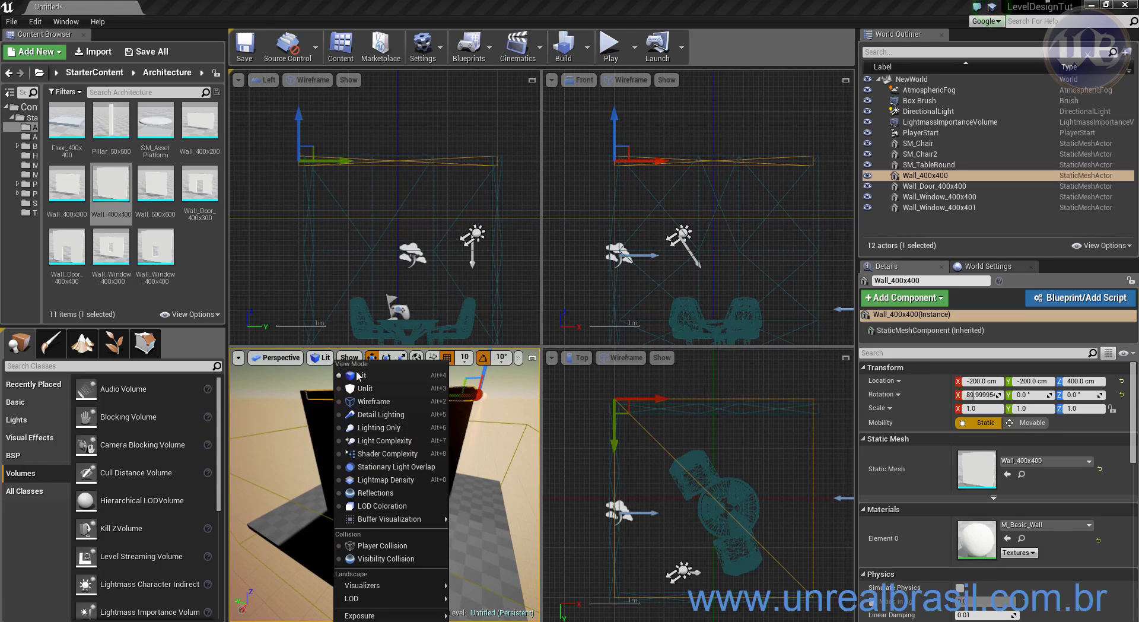
pyautogui.click(364, 388)
pyautogui.keyDown('alt'); pyautogui.moveTo(428, 524); pyautogui.dragTo(357, 529); pyautogui.keyUp('alt')
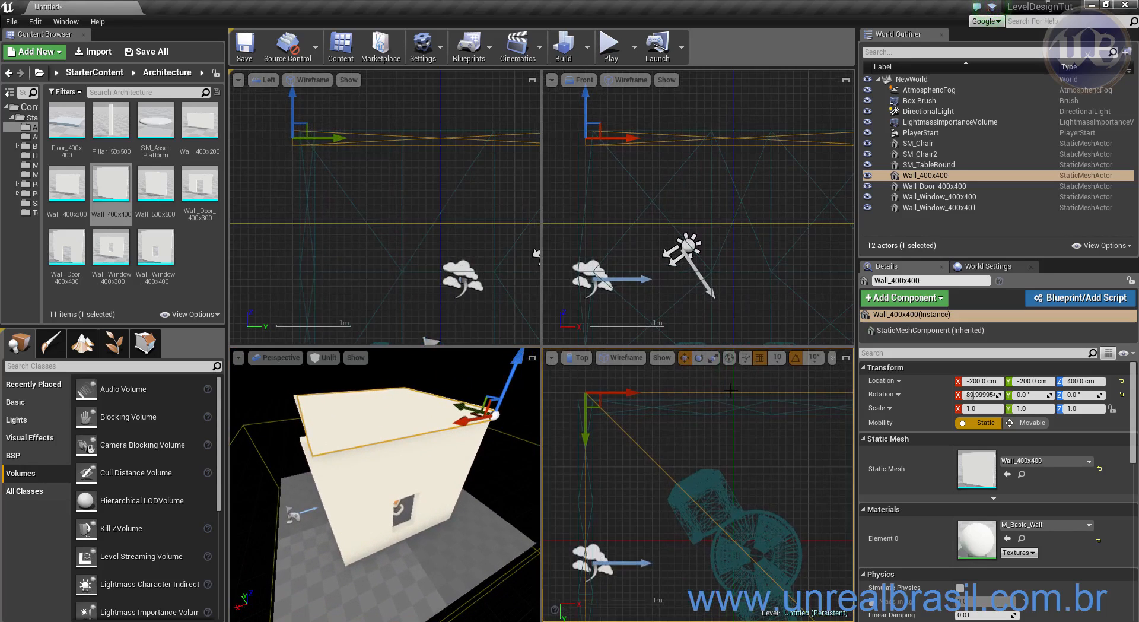
# - Align the roof panel at X -190 cm, Y -190 cm in the maximized top view, and restore the four-view layout
pyautogui.click(845, 357)
pyautogui.scroll(2, 496, 273)
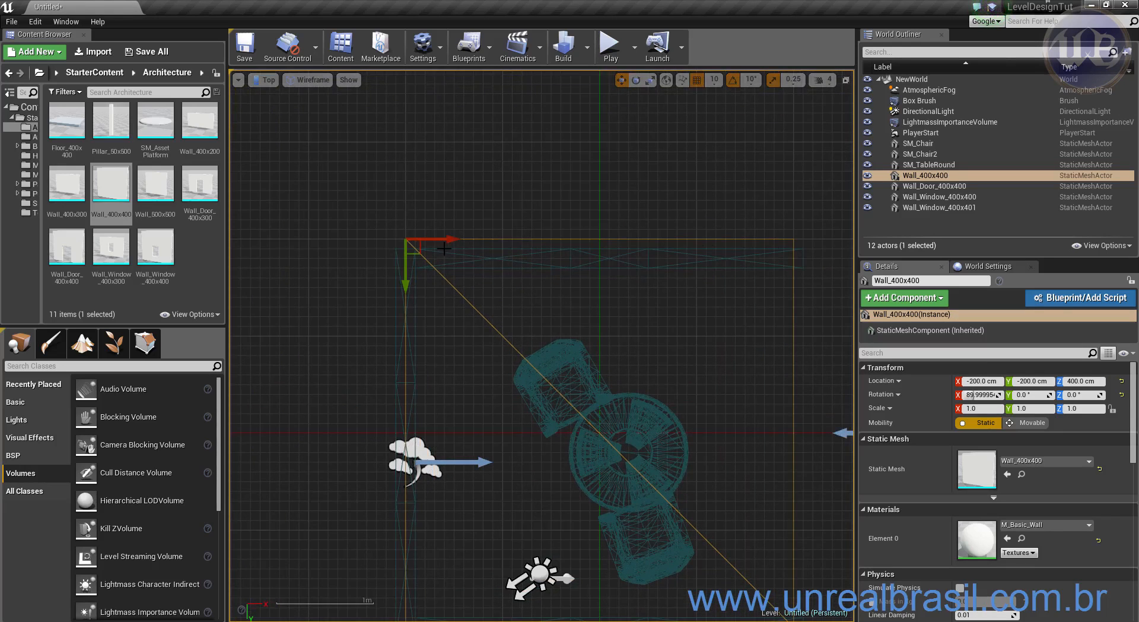
pyautogui.moveTo(445, 312); pyautogui.dragTo(408, 194, button='right')
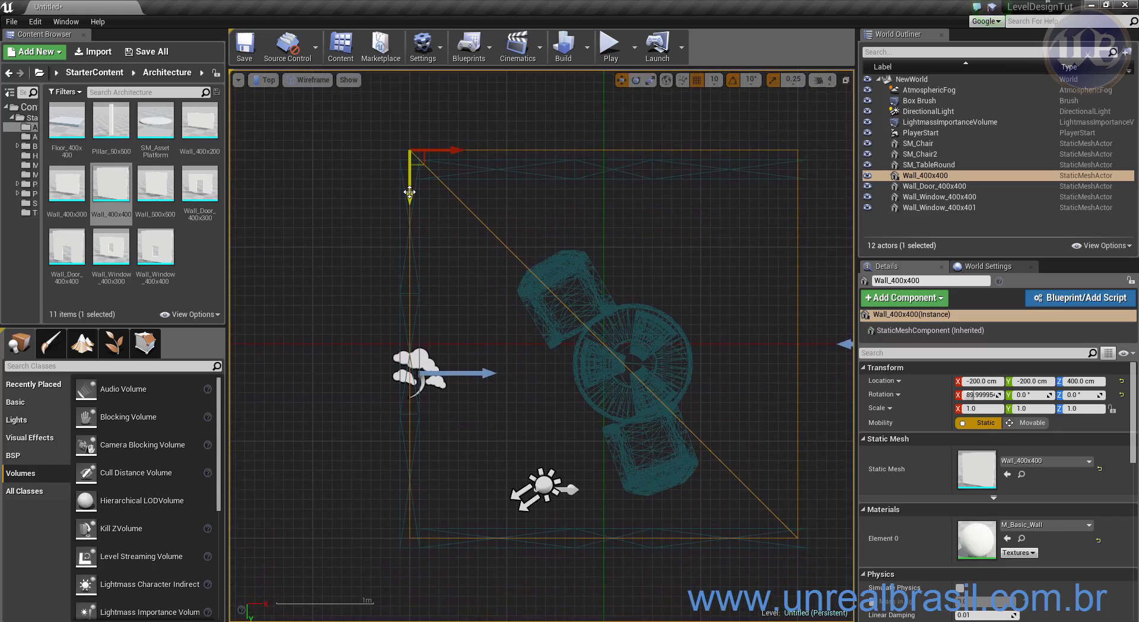
pyautogui.moveTo(412, 197); pyautogui.dragTo(412, 206)
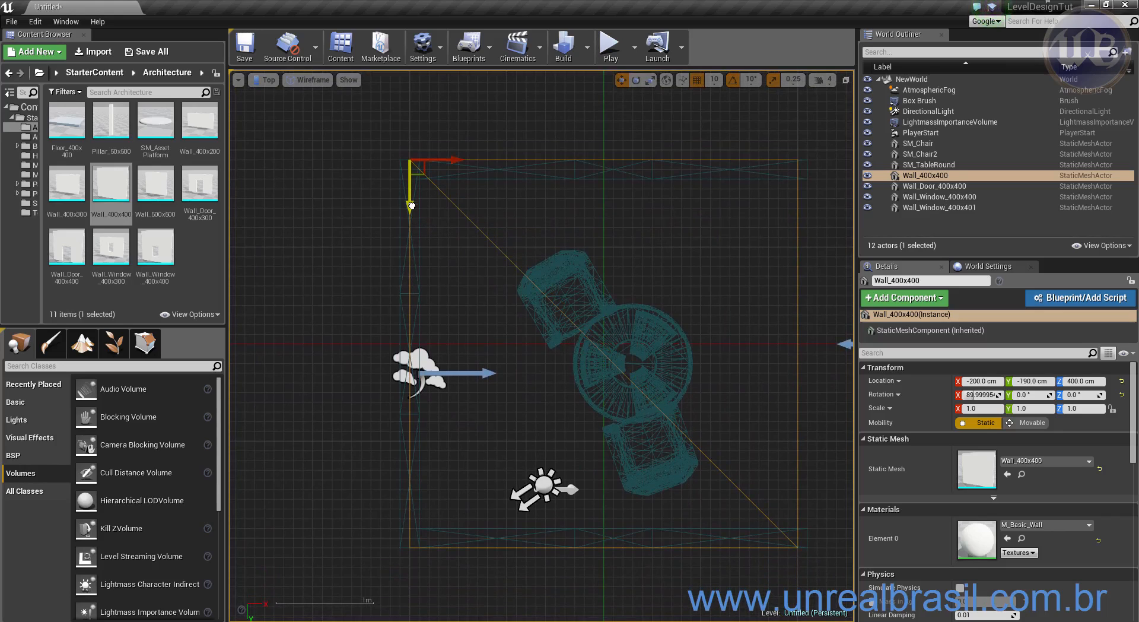
pyautogui.moveTo(457, 161); pyautogui.dragTo(468, 160)
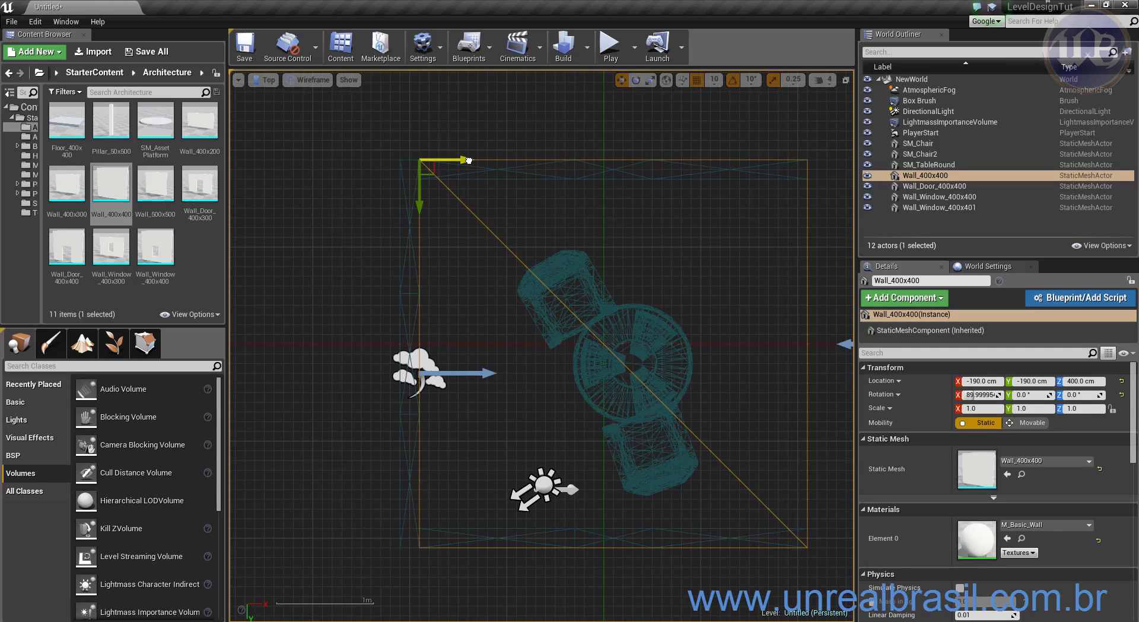
pyautogui.click(846, 80)
# - Duplicate SM_Chair and move the copy to X 190 cm, Y -20 cm on the open side of the table
pyautogui.moveTo(385, 475)
pyautogui.keyDown('alt'); pyautogui.mouseDown()
pyautogui.moveTo(365, 484)
pyautogui.moveTo(385, 478)
pyautogui.moveTo(392, 490)
pyautogui.moveTo(395, 475)
pyautogui.mouseUp(); pyautogui.keyUp('alt')
pyautogui.scroll(-3, 376, 461)
pyautogui.scroll(7, 374, 472)
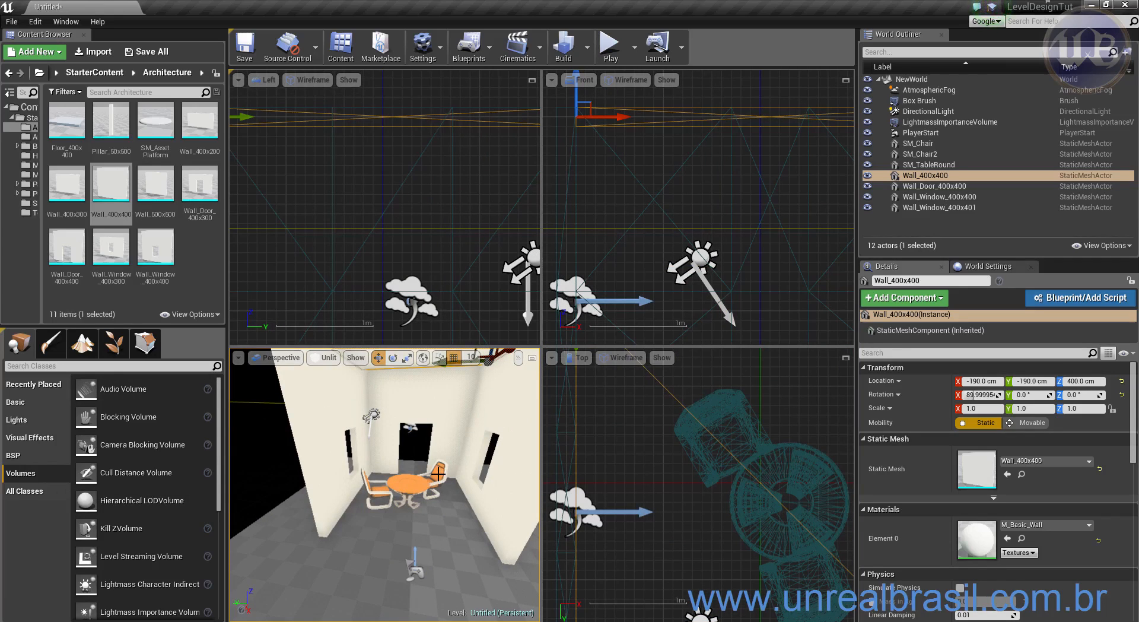
pyautogui.click(374, 501)
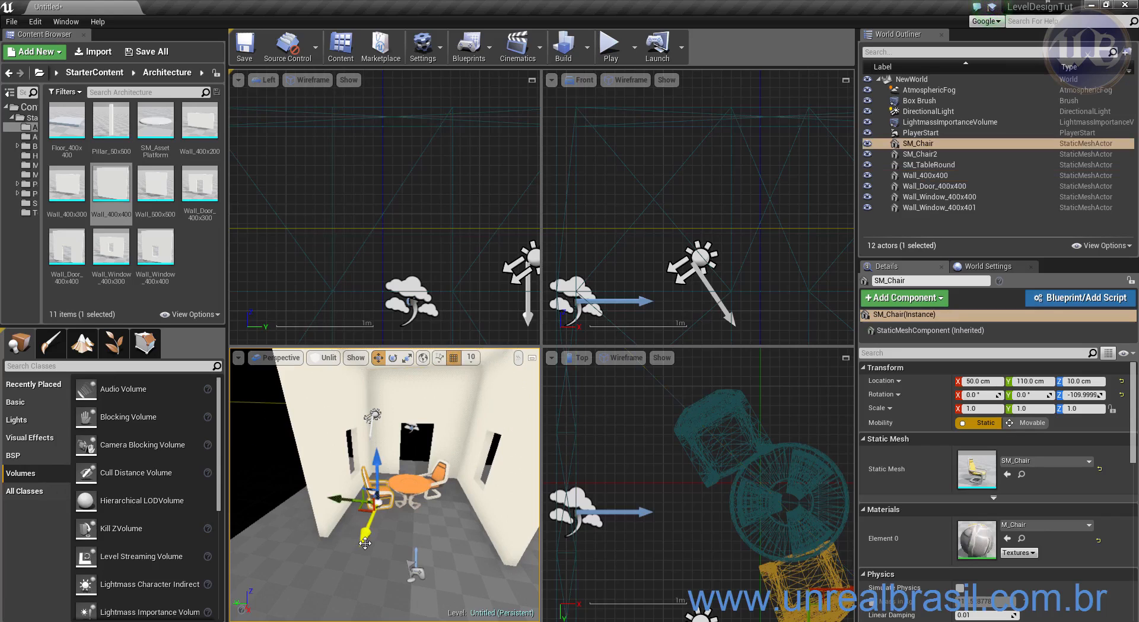
pyautogui.keyDown('alt'); pyautogui.moveTo(365, 540); pyautogui.dragTo(307, 607); pyautogui.keyUp('alt')
pyautogui.moveTo(331, 532); pyautogui.dragTo(387, 537)
pyautogui.moveTo(846, 551); pyautogui.dragTo(654, 569, button='right')
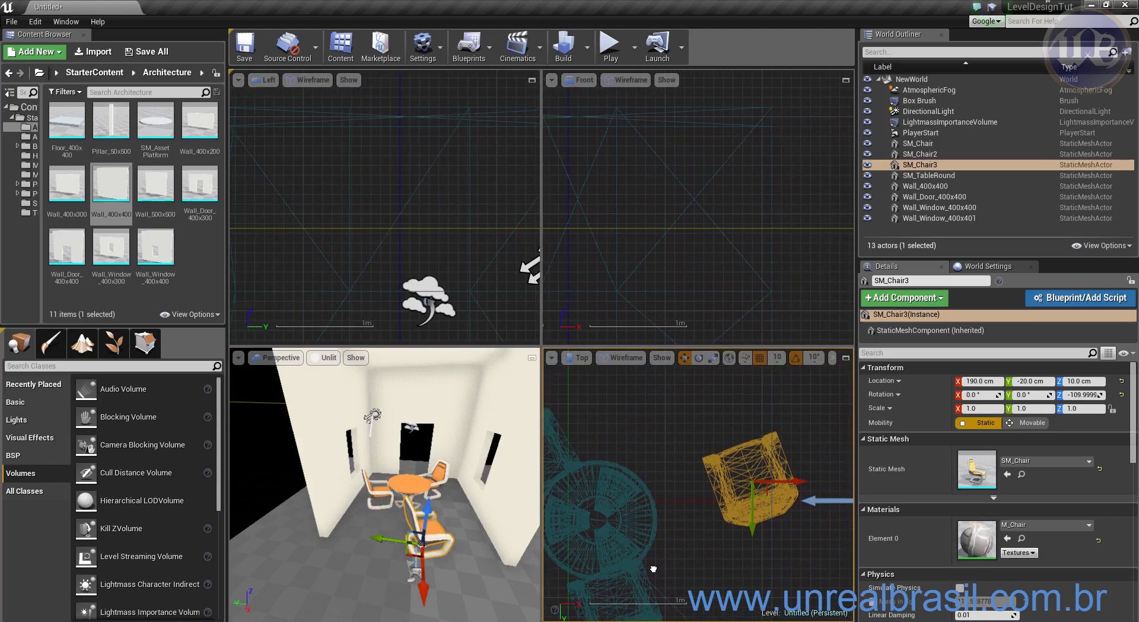
pyautogui.moveTo(727, 547); pyautogui.dragTo(693, 463, button='right')
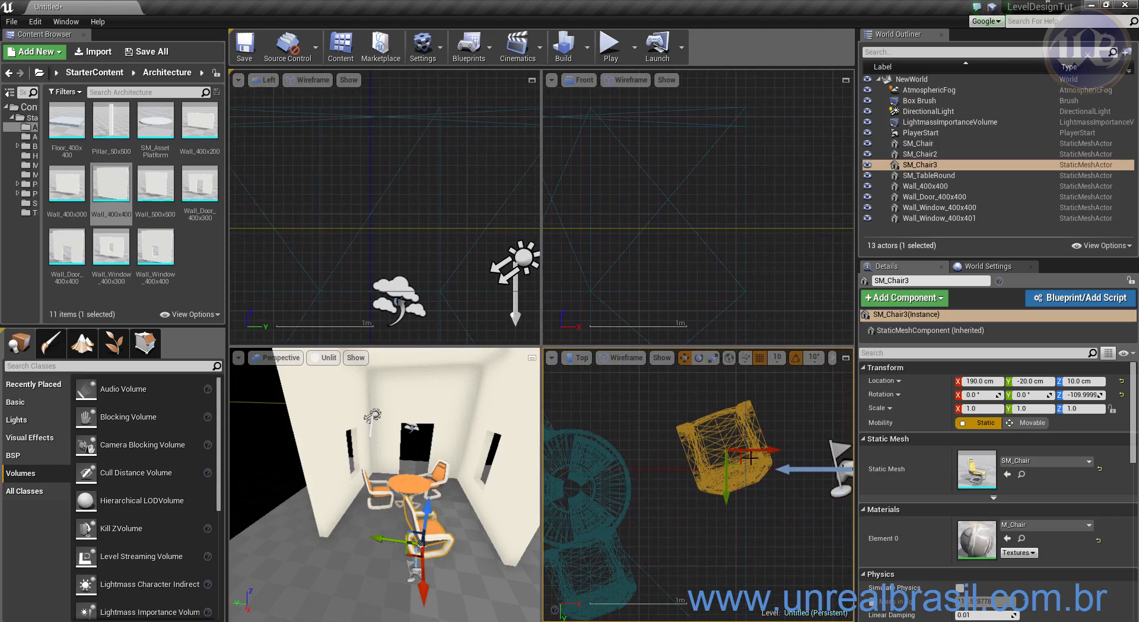
# - Rotate the new chair -90° around Z to face the table and move it to X 120 cm
pyautogui.press('e')
pyautogui.moveTo(745, 509); pyautogui.dragTo(805, 507)
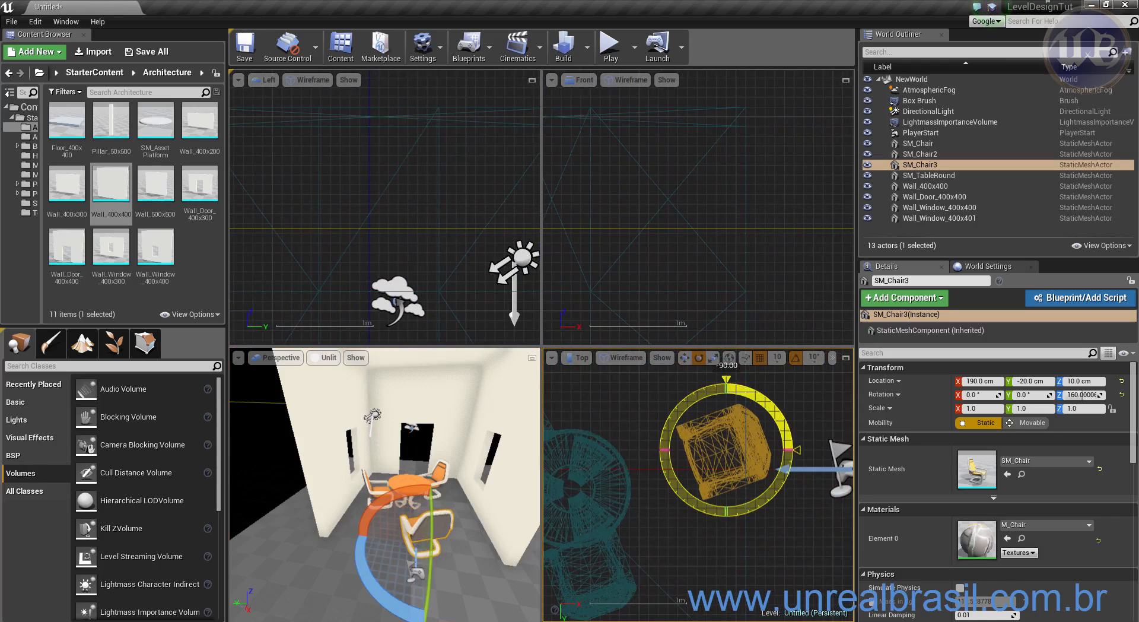
pyautogui.press('w')
pyautogui.moveTo(739, 463); pyautogui.dragTo(670, 467)
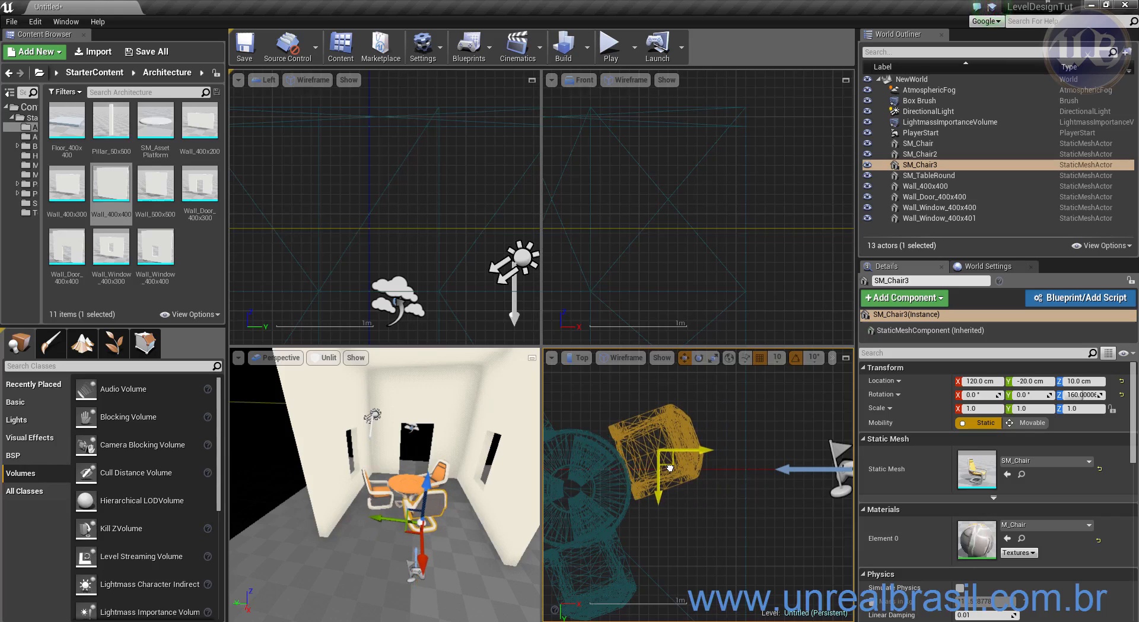
pyautogui.moveTo(697, 545); pyautogui.dragTo(761, 534, button='right')
pyautogui.keyDown('alt'); pyautogui.moveTo(315, 581); pyautogui.dragTo(225, 572); pyautogui.keyUp('alt')
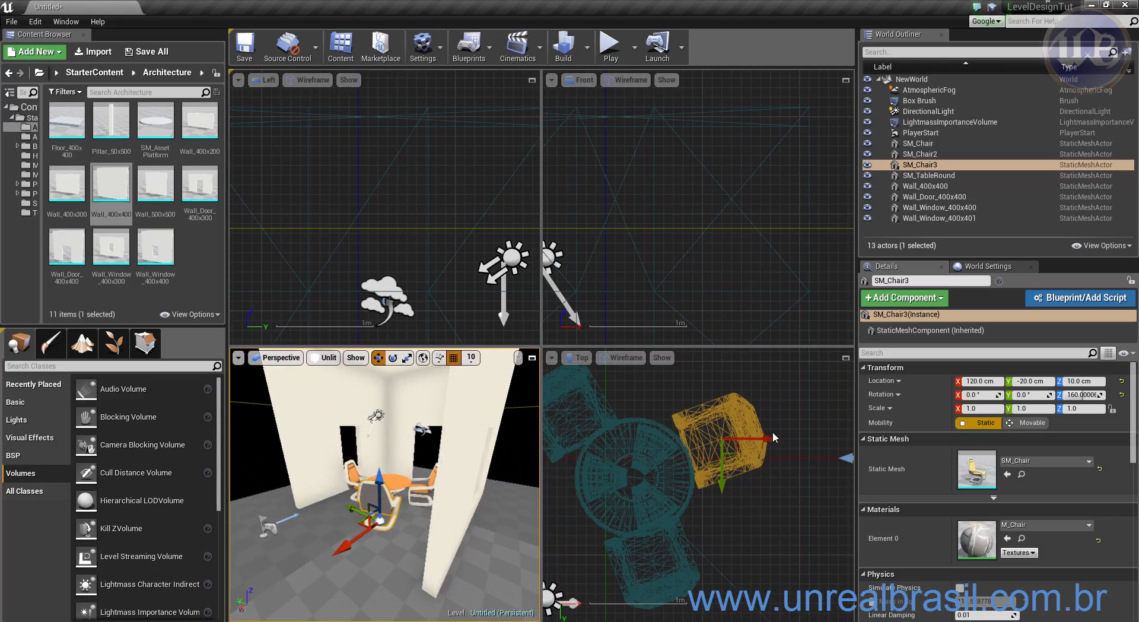
# - Save the level as NIVEL_DESIGN in a new MAPAS folder under Content
pyautogui.hotkey('ctrl', 's')
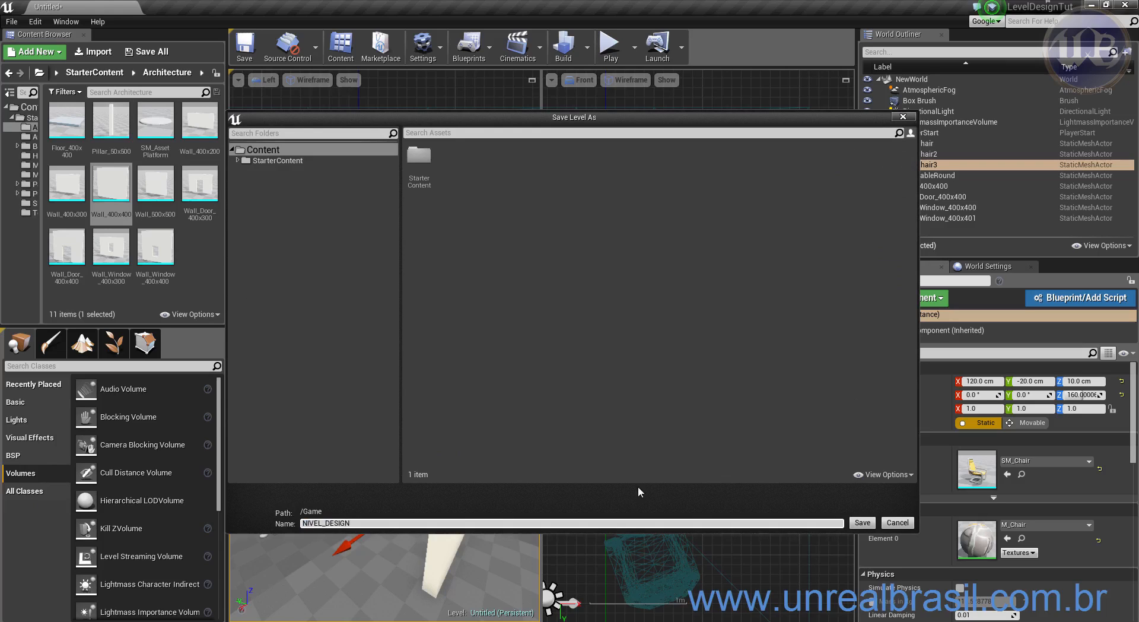
pyautogui.click(308, 151)
pyautogui.rightClick(268, 151)
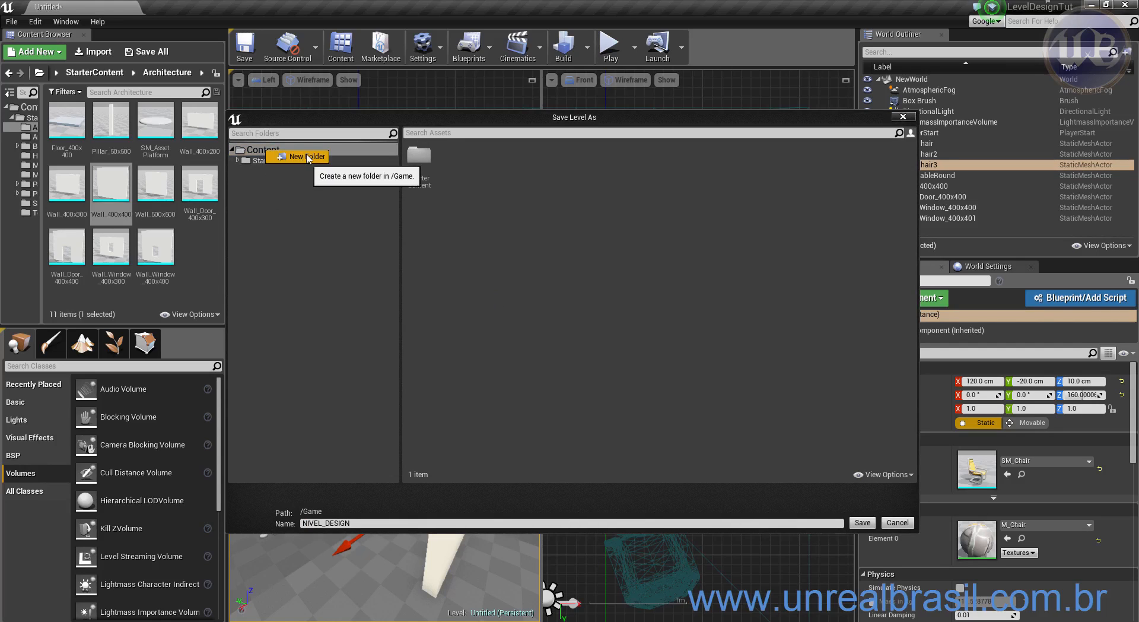
pyautogui.click(306, 156)
pyautogui.write('MAPAS')
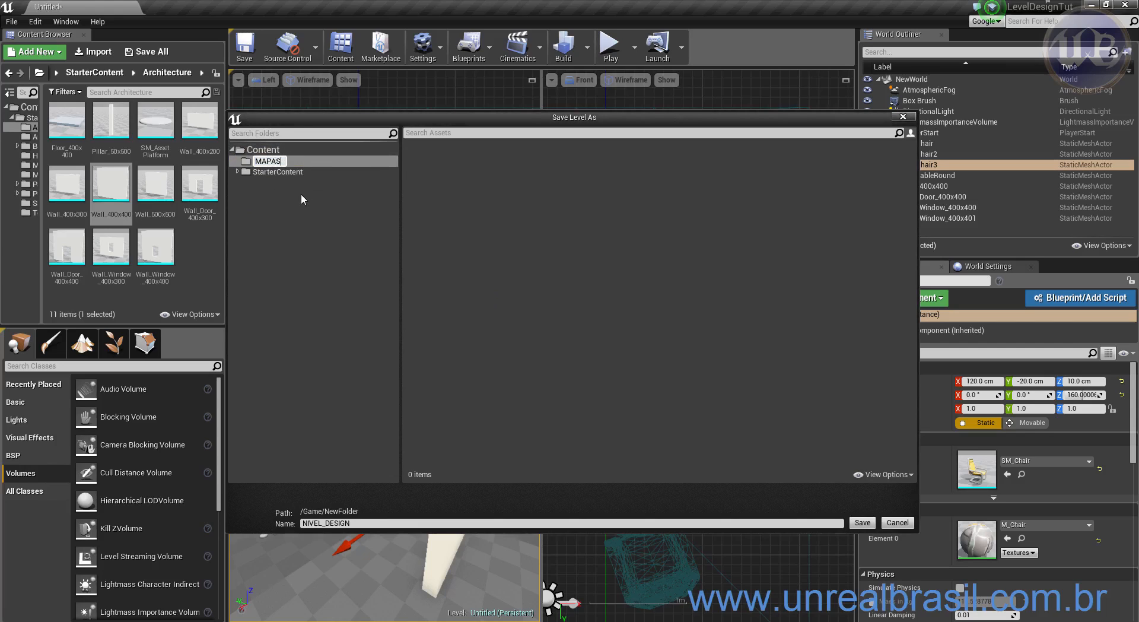
pyautogui.press('Return')
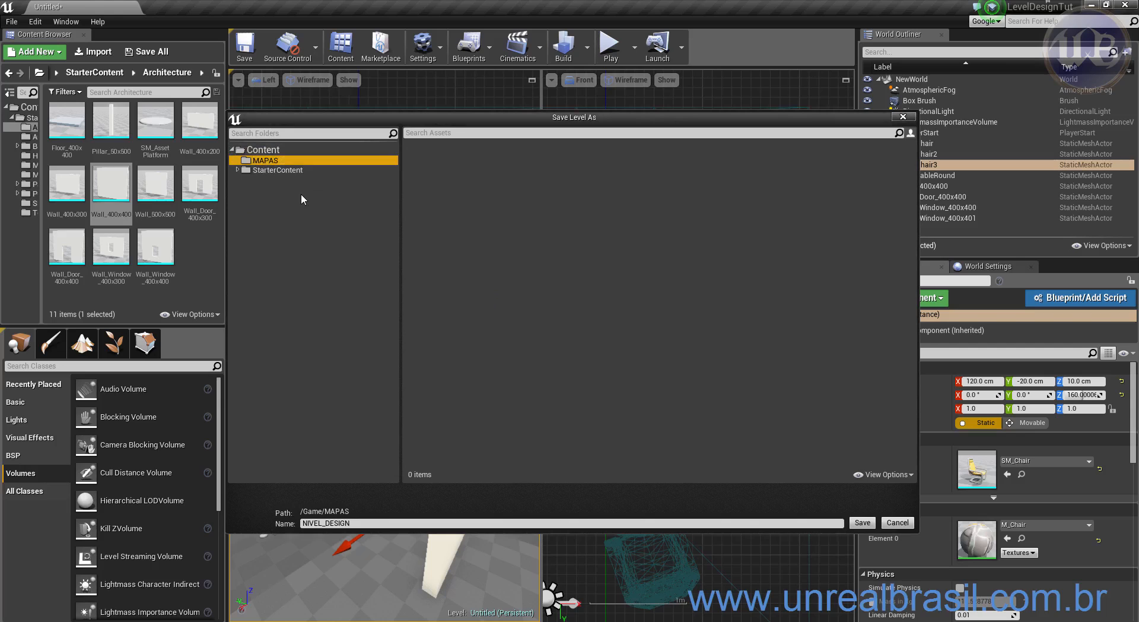
pyautogui.click(862, 522)
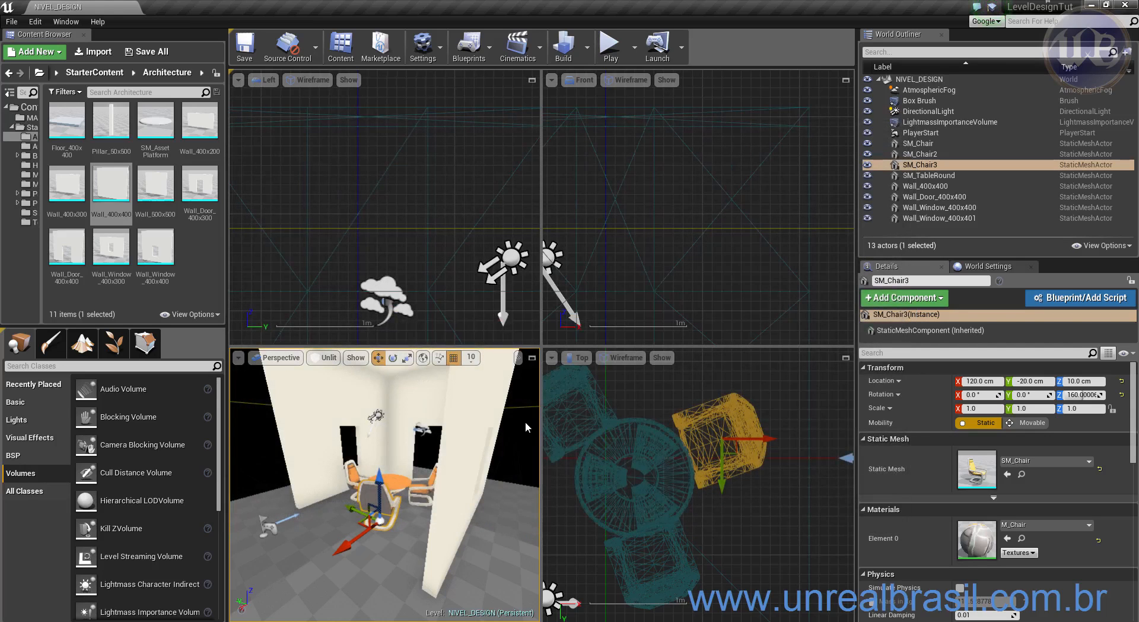
# - Widen the content browser's folder tree so its names are readable and reduce the asset thumbnail scale
pyautogui.moveTo(300, 542)
pyautogui.keyDown('alt'); pyautogui.mouseDown()
pyautogui.moveTo(380, 543)
pyautogui.moveTo(302, 525)
pyautogui.mouseUp(); pyautogui.keyUp('alt')
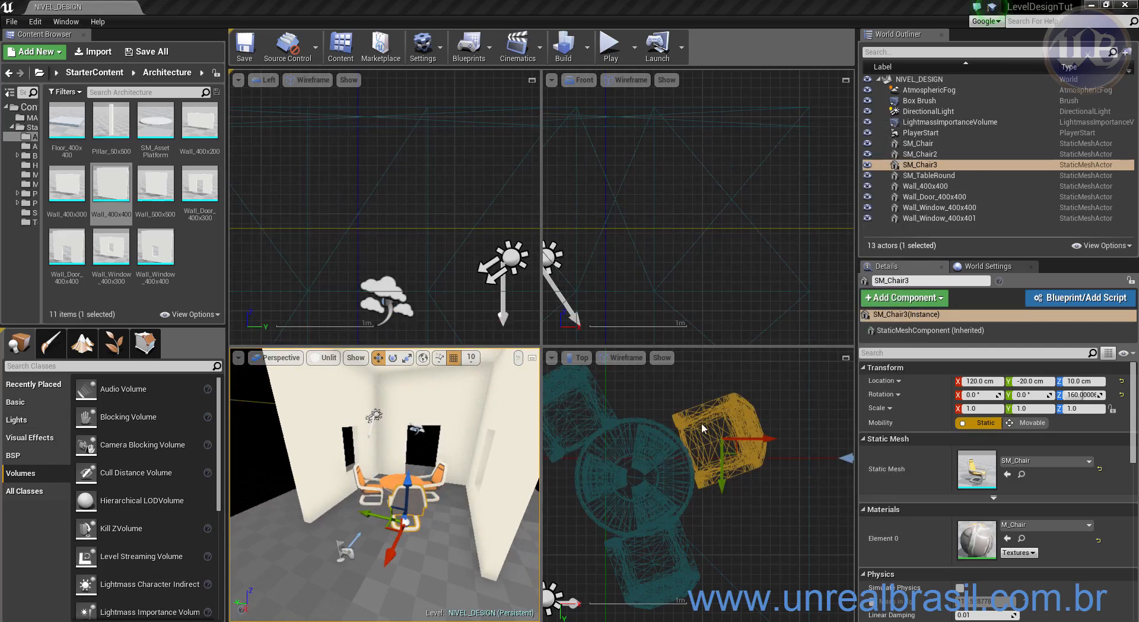
pyautogui.keyDown('alt'); pyautogui.moveTo(440, 527); pyautogui.dragTo(271, 369); pyautogui.keyUp('alt')
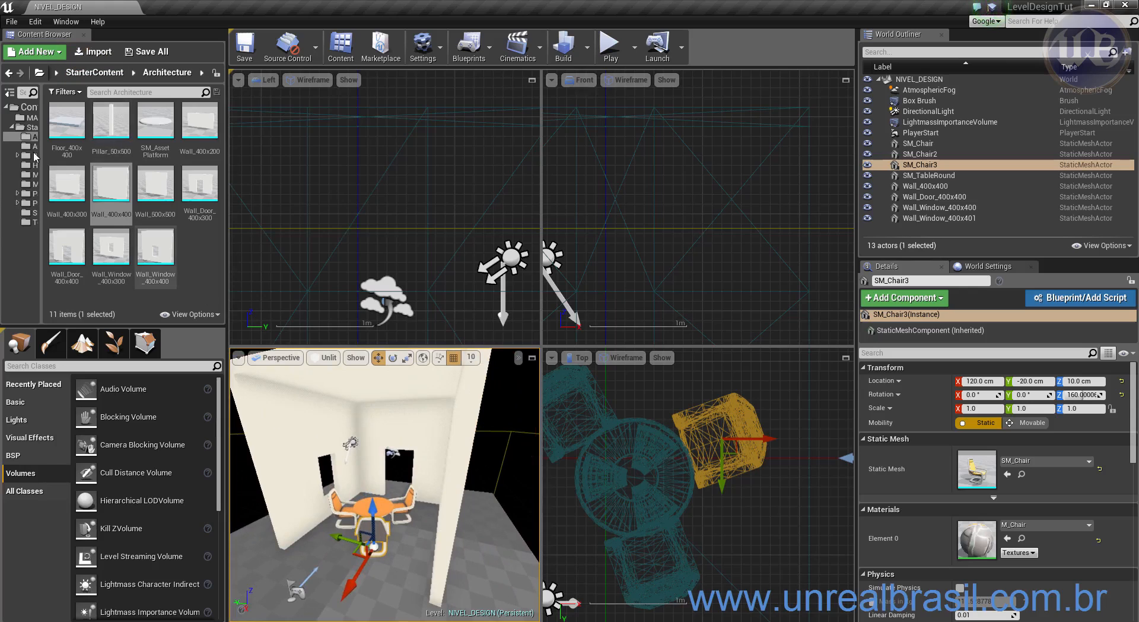
pyautogui.moveTo(41, 144); pyautogui.dragTo(97, 145)
pyautogui.click(212, 315)
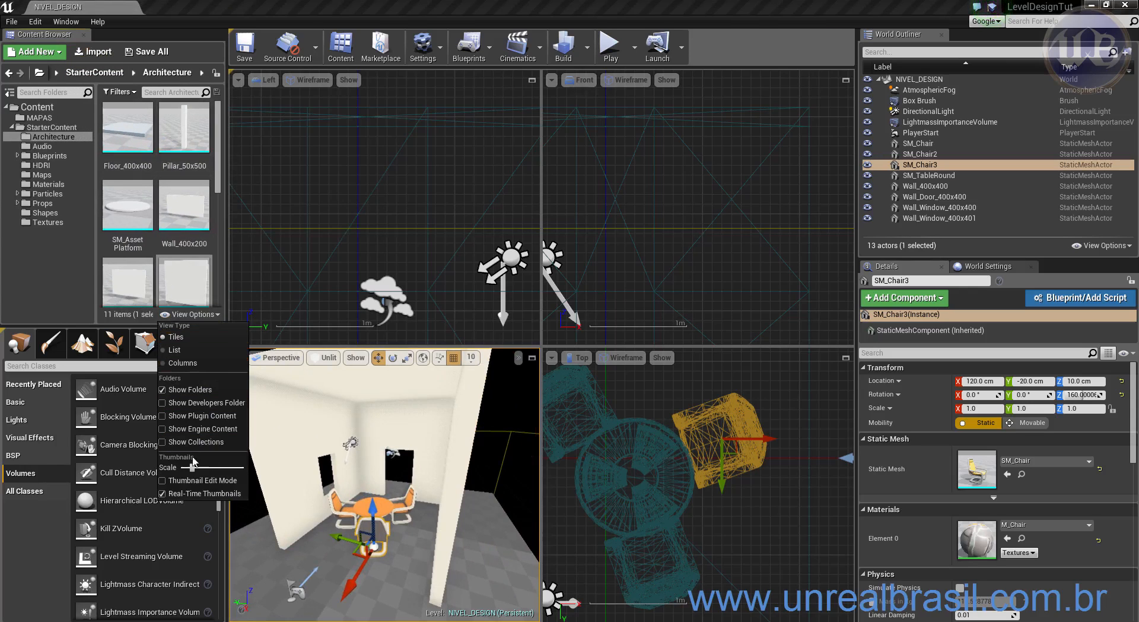
pyautogui.moveTo(188, 467); pyautogui.dragTo(186, 467)
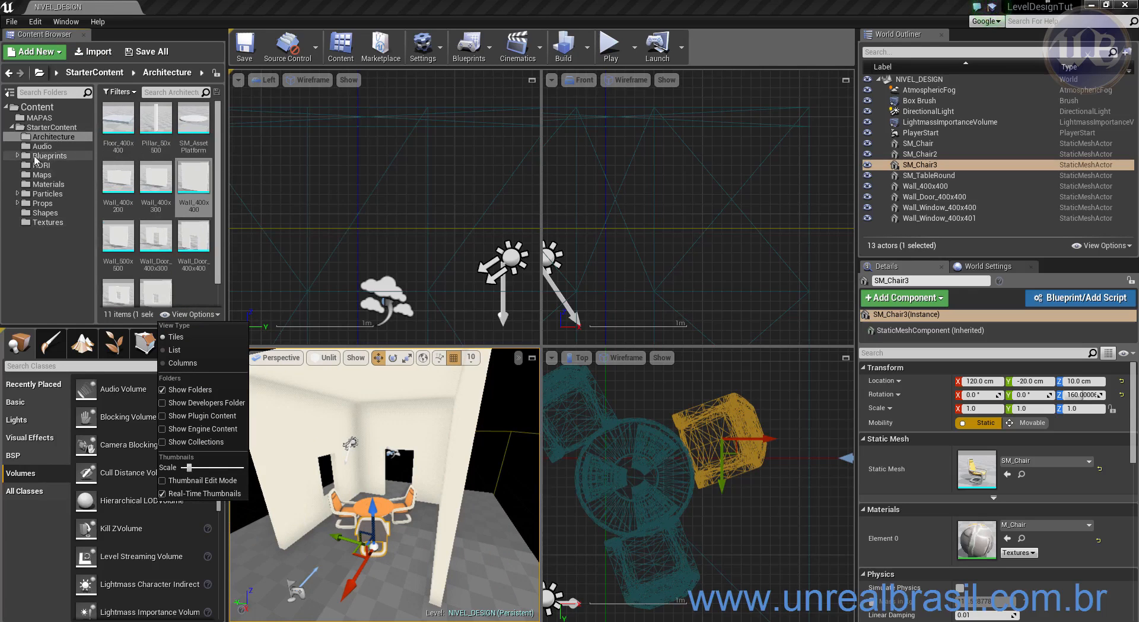
# - Place the SM_DoorFrame mesh from the StarterContent Props folder near the room's doorway, at X -160 cm, Y -10 cm
pyautogui.click(52, 205)
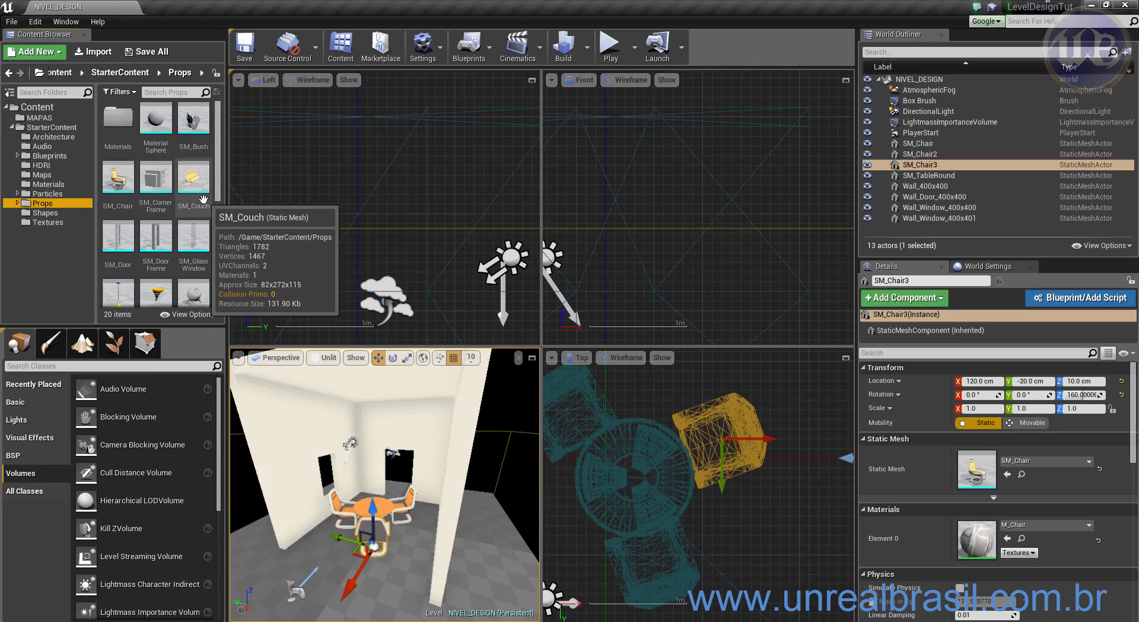
pyautogui.moveTo(220, 198); pyautogui.dragTo(221, 218)
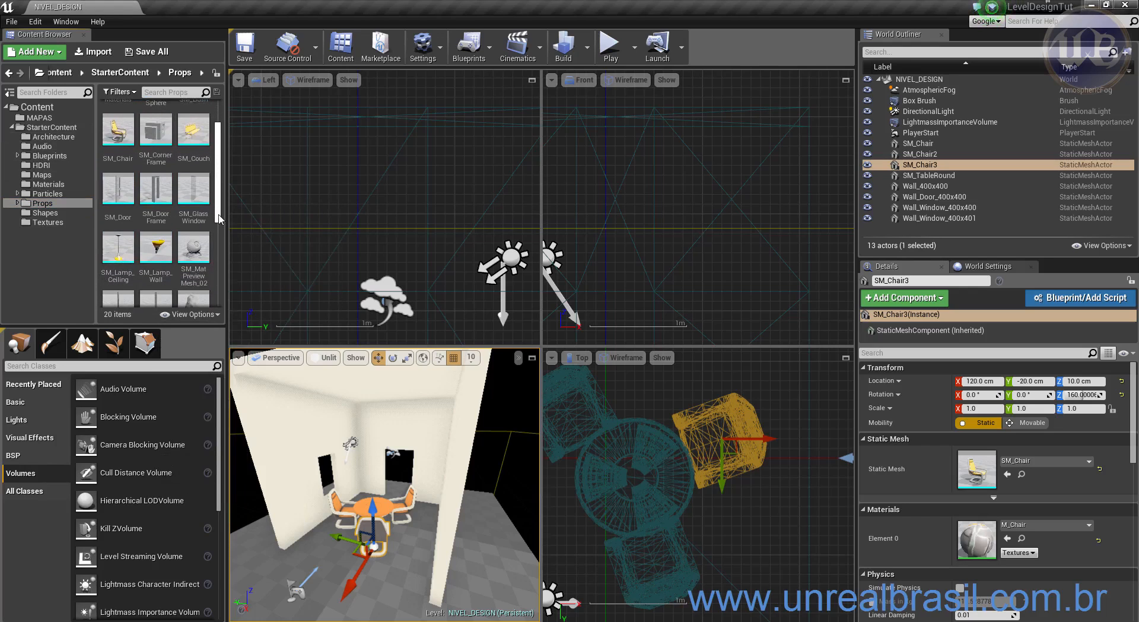
pyautogui.click(147, 195)
pyautogui.moveTo(147, 196); pyautogui.dragTo(402, 498)
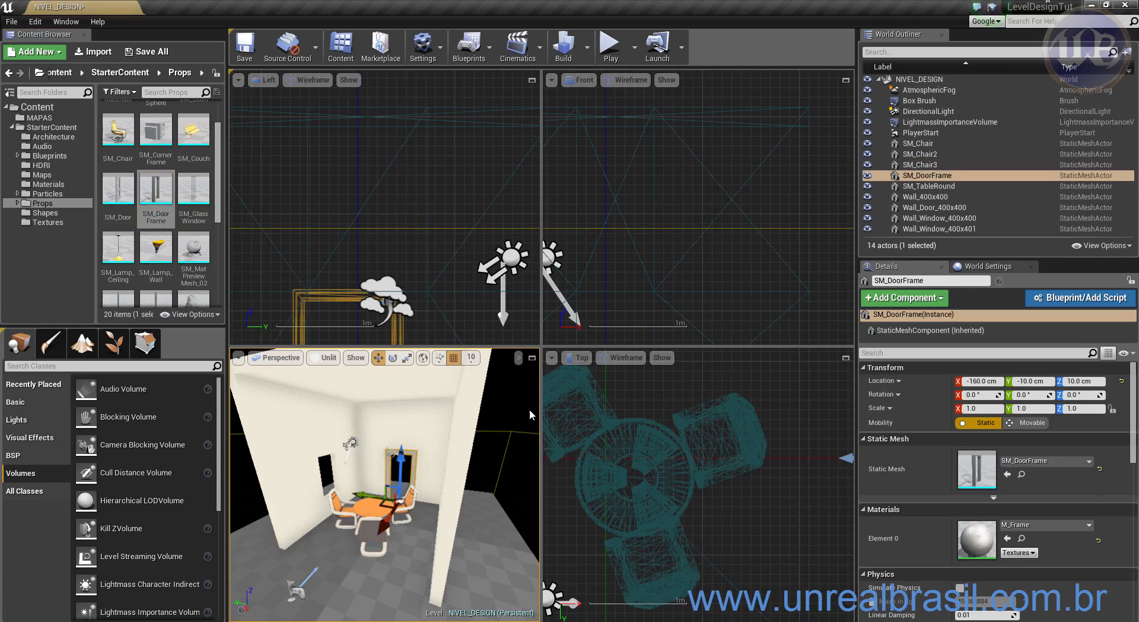
# - Move the door frame into the wall's doorway at X -200 cm, Y 10 cm
pyautogui.moveTo(386, 216); pyautogui.dragTo(412, 31, button='right')
pyautogui.moveTo(716, 522); pyautogui.dragTo(807, 504, button='right')
pyautogui.scroll(-4, 778, 504)
pyautogui.scroll(2, 699, 516)
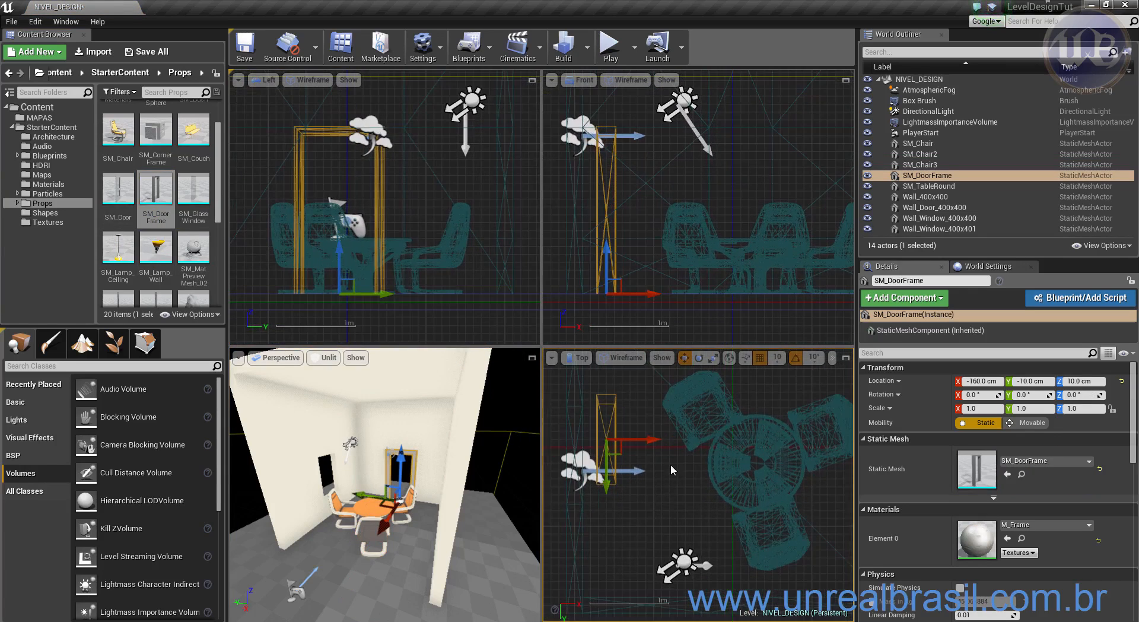
pyautogui.moveTo(648, 440); pyautogui.dragTo(621, 440)
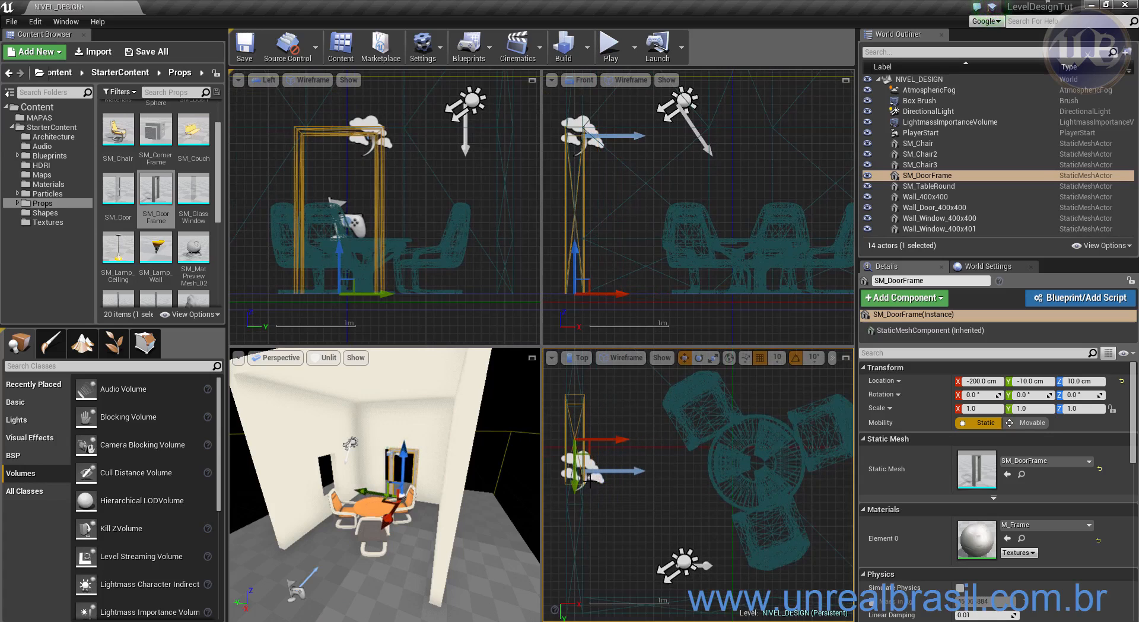
pyautogui.scroll(1, 600, 240)
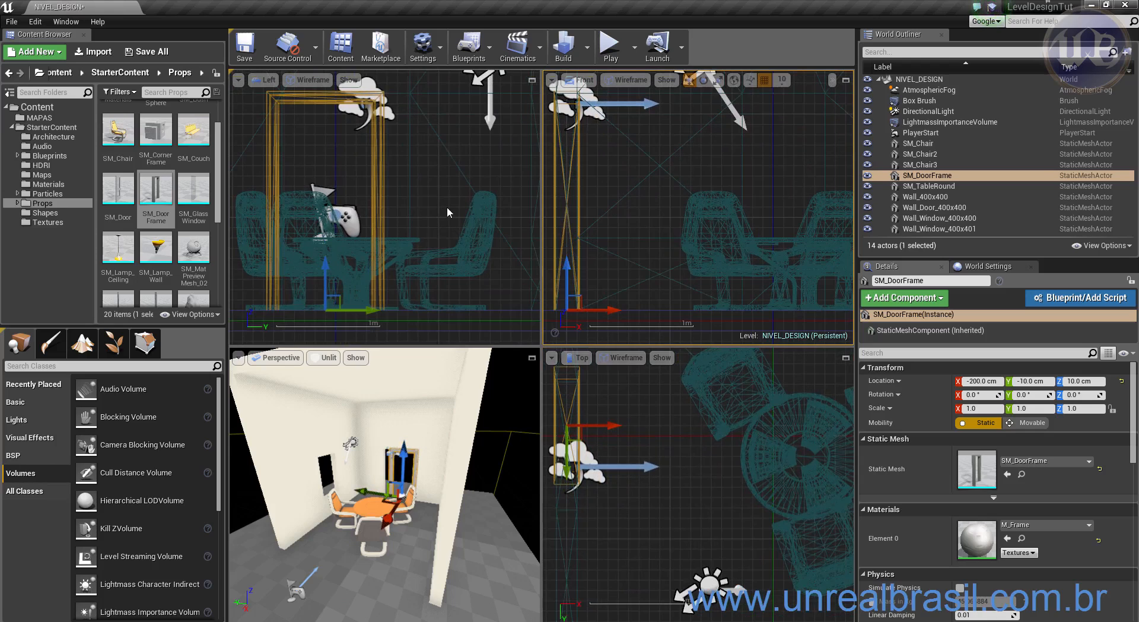
pyautogui.moveTo(419, 203); pyautogui.dragTo(521, 201, button='right')
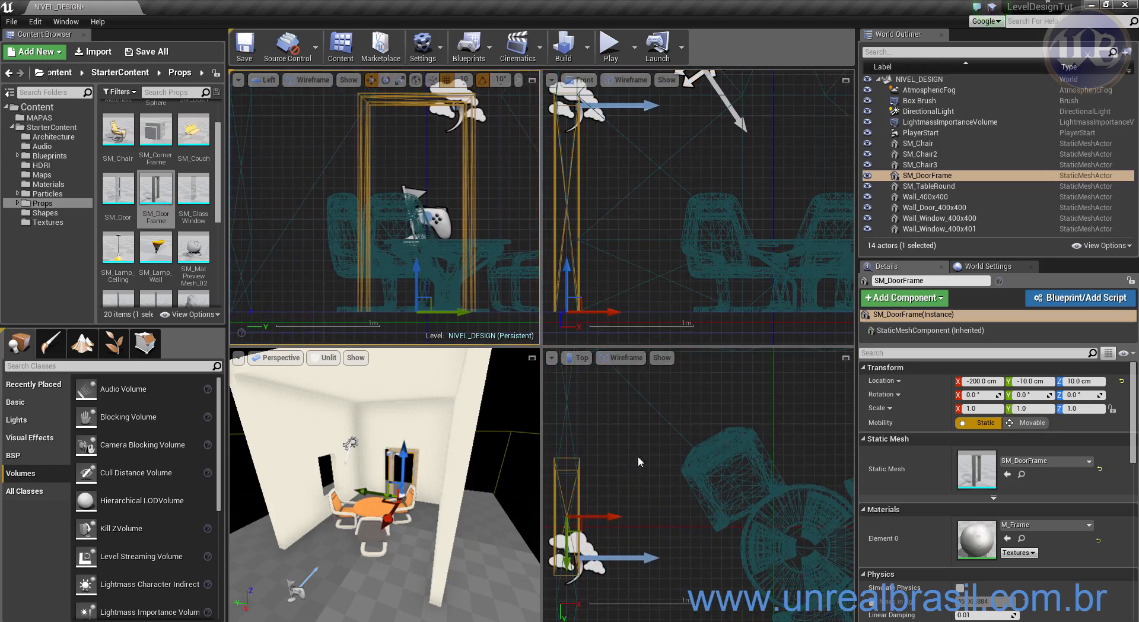
pyautogui.moveTo(599, 594); pyautogui.dragTo(655, 528, button='right')
pyautogui.moveTo(628, 496); pyautogui.dragTo(627, 511)
pyautogui.moveTo(389, 546); pyautogui.dragTo(406, 504)
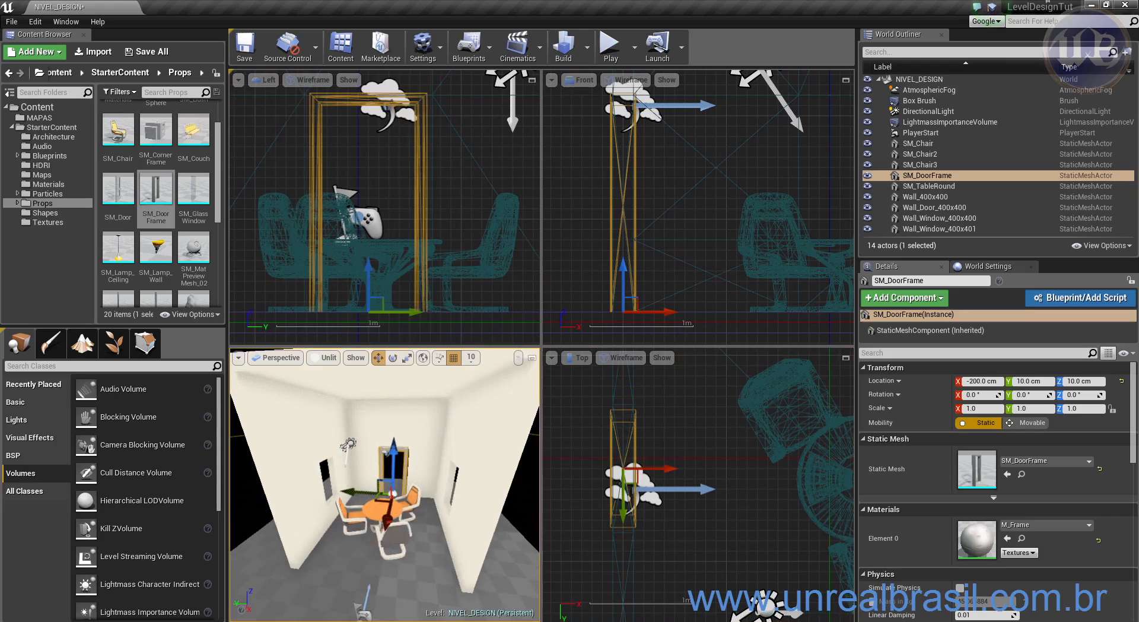
pyautogui.press('f')
pyautogui.keyDown('alt'); pyautogui.moveTo(387, 544); pyautogui.dragTo(377, 508); pyautogui.keyUp('alt')
pyautogui.moveTo(375, 593)
pyautogui.mouseDown()
pyautogui.moveTo(370, 605)
pyautogui.moveTo(393, 592)
pyautogui.mouseUp()
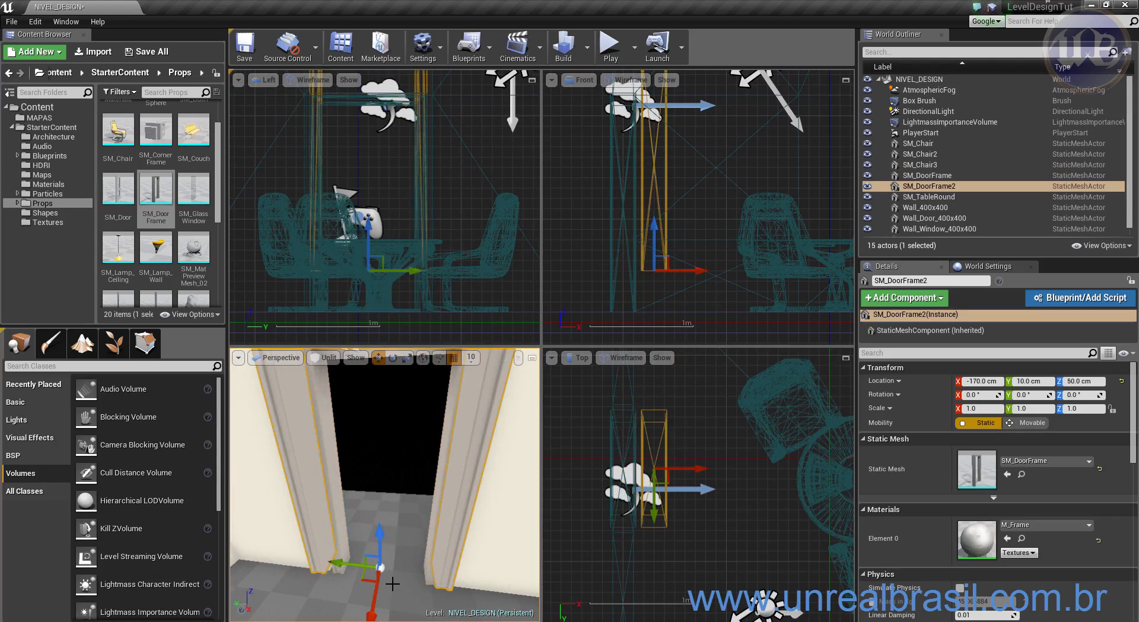
pyautogui.press('Delete')
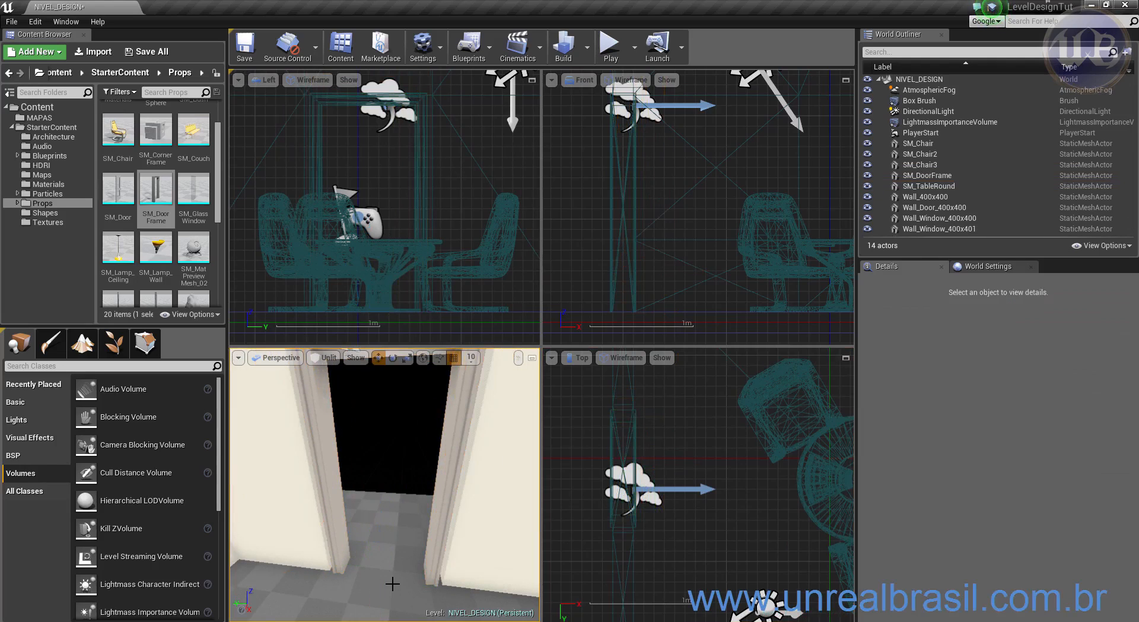
# - Widen the SM_DoorFrame in the doorway by scaling it to 1.25 along Y
pyautogui.click(329, 524)
pyautogui.press('f')
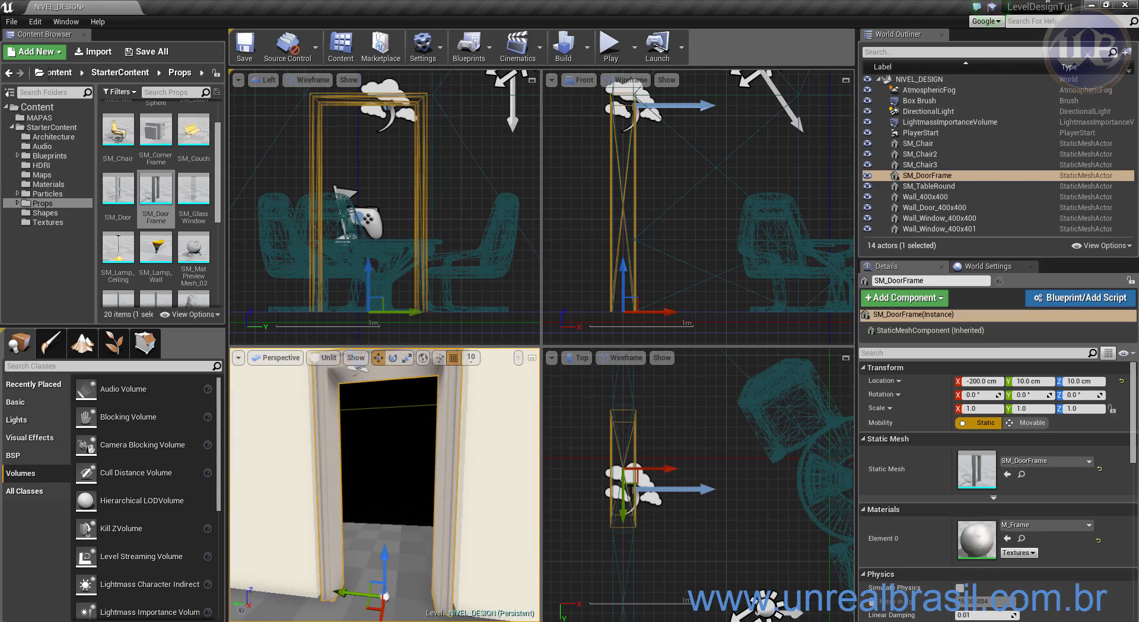
pyautogui.click(532, 358)
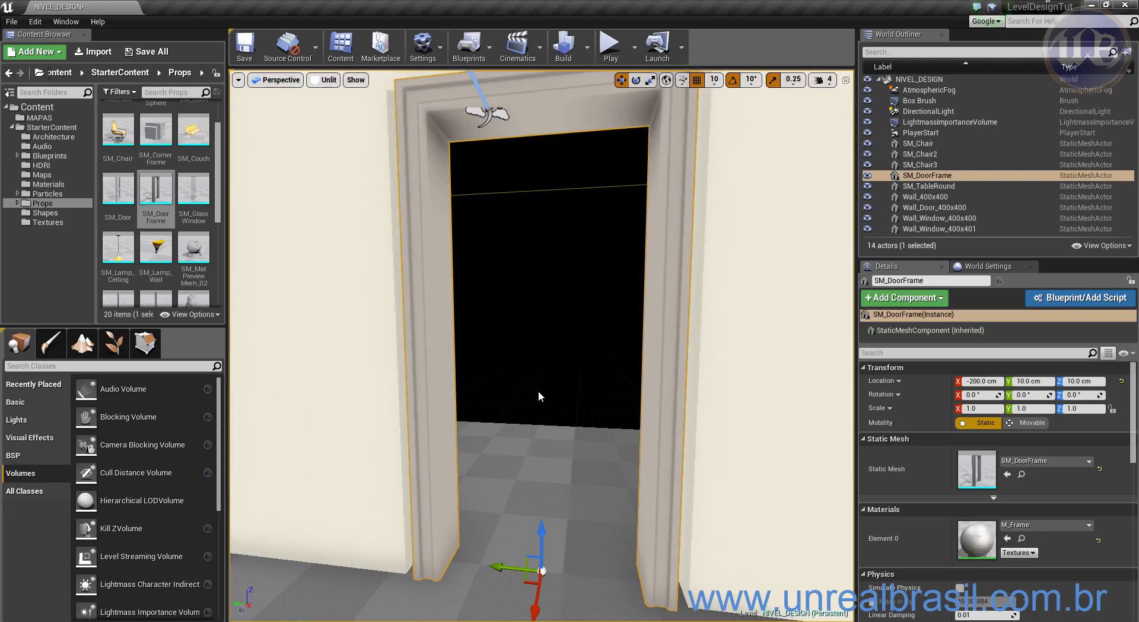
pyautogui.scroll(-5, 525, 465)
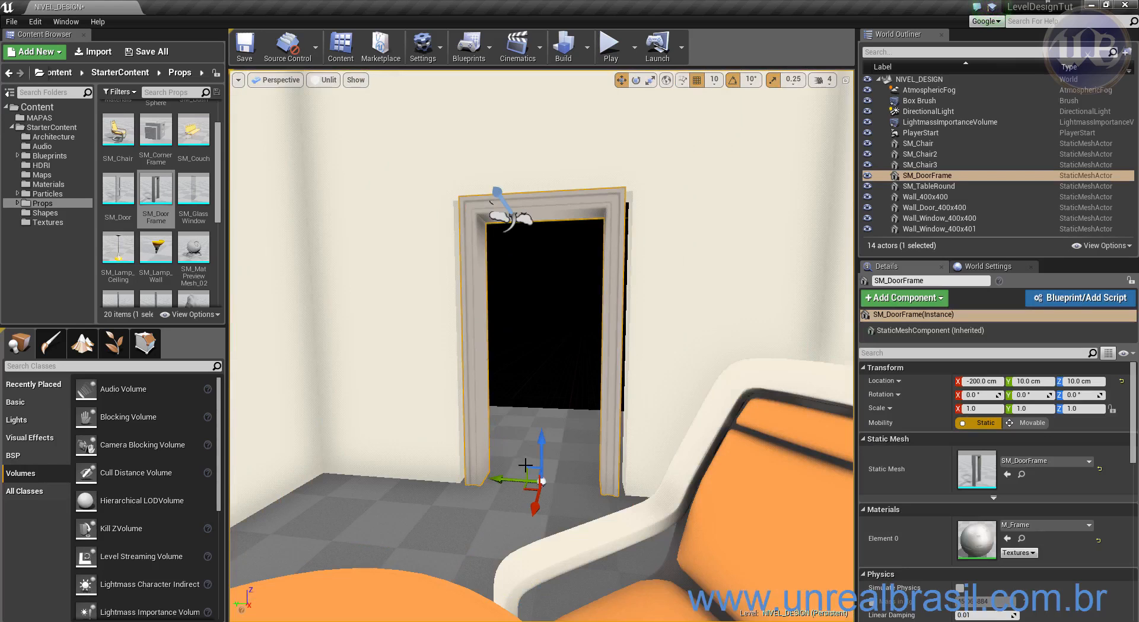
pyautogui.keyDown('alt'); pyautogui.moveTo(394, 464); pyautogui.dragTo(432, 494); pyautogui.keyUp('alt')
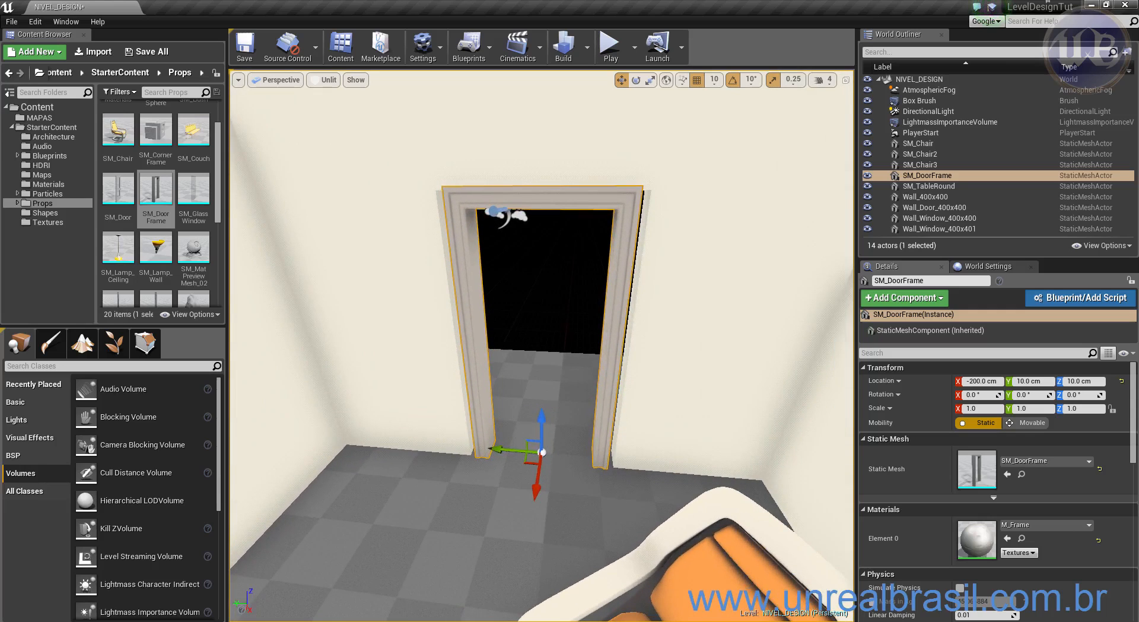
pyautogui.press('r')
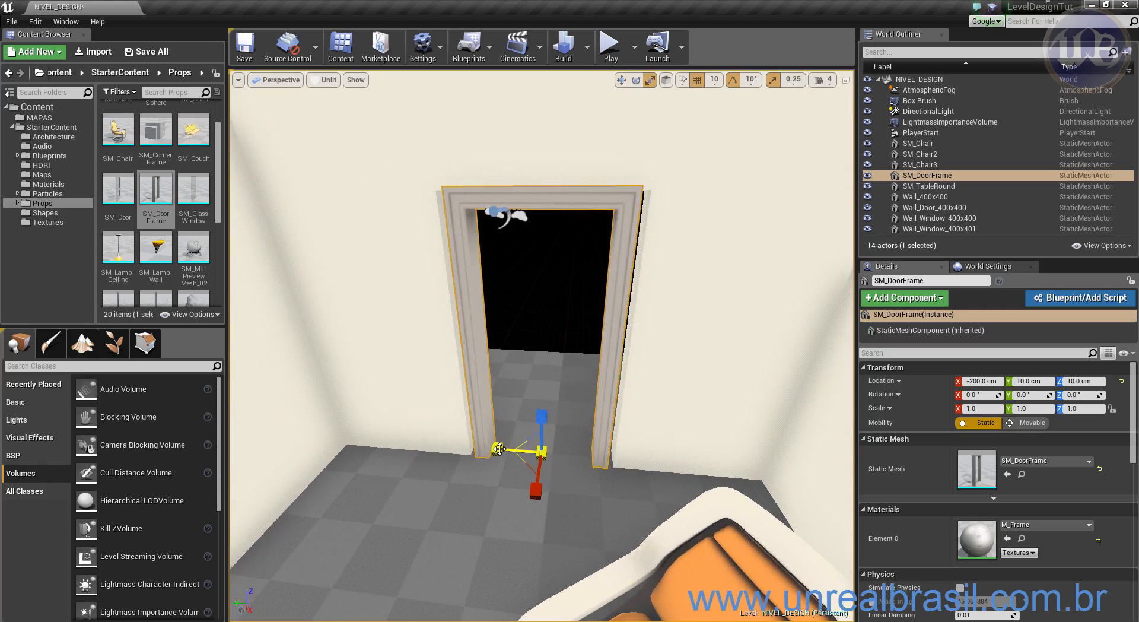
pyautogui.moveTo(499, 449); pyautogui.dragTo(483, 449)
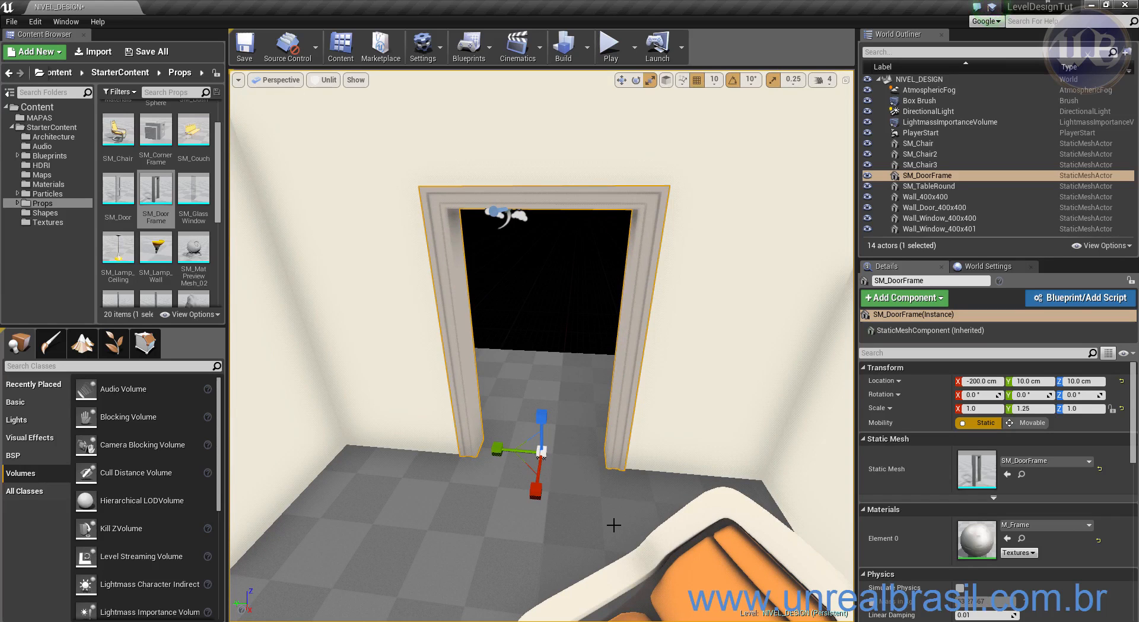
# - Try the door frame at Y scale 1.0 in Lit view, undo that scaling and return to Unlit view
pyautogui.keyDown('alt'); pyautogui.moveTo(595, 468); pyautogui.dragTo(485, 263); pyautogui.keyUp('alt')
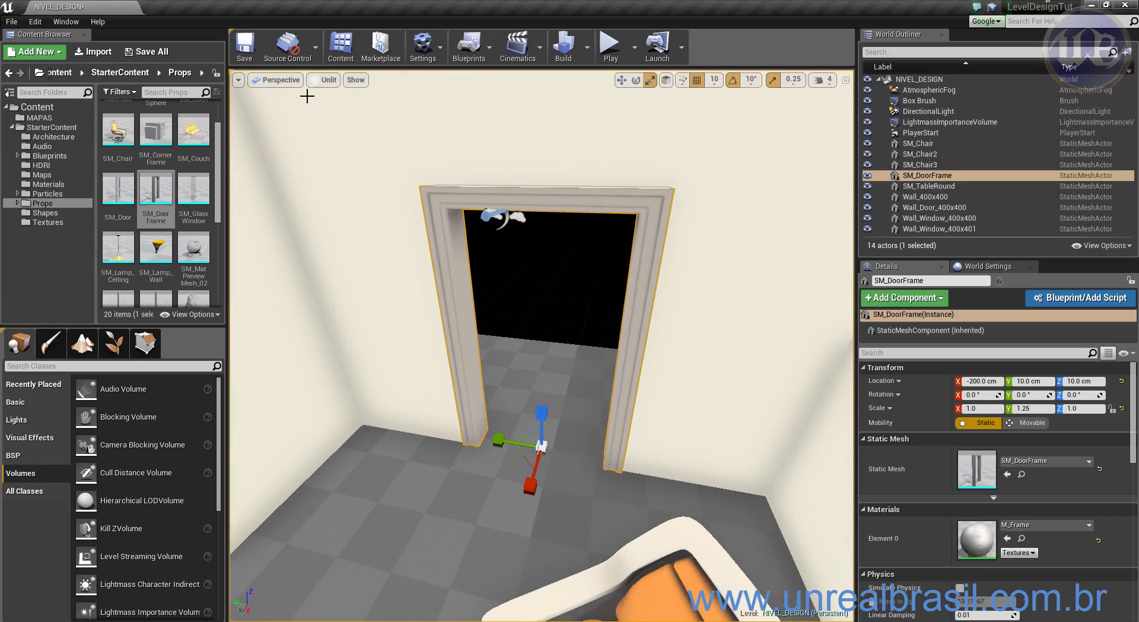
pyautogui.click(326, 79)
pyautogui.click(338, 105)
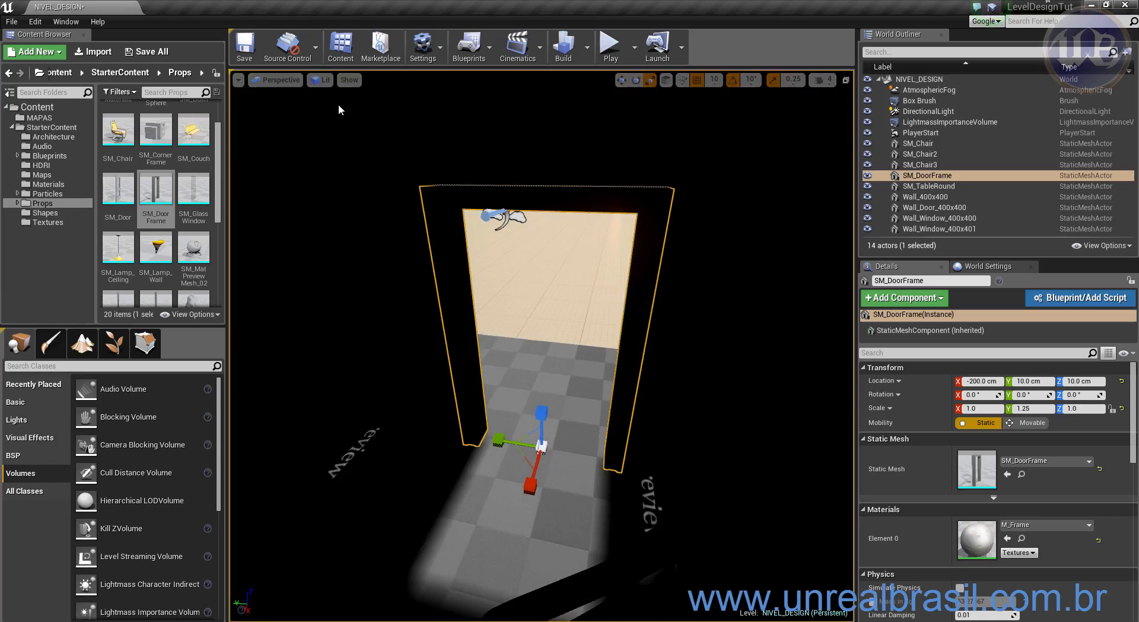
pyautogui.moveTo(498, 439); pyautogui.dragTo(522, 442)
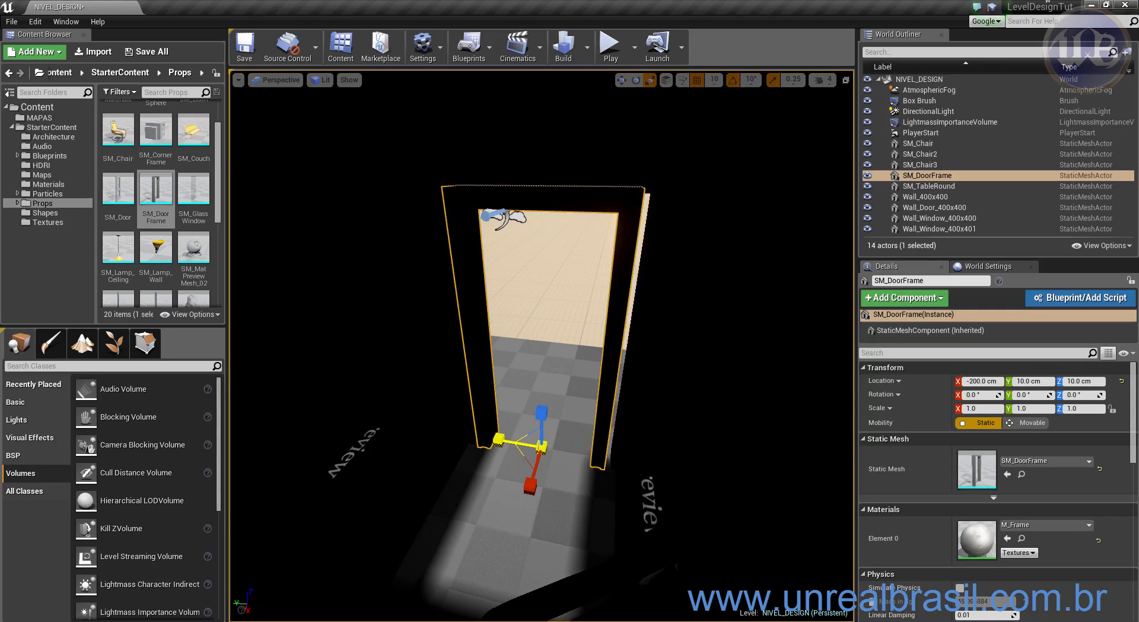
pyautogui.hotkey('ctrl', 'z')
pyautogui.click(322, 80)
pyautogui.click(335, 117)
# - Place SM_WindowFrame from Props by the window left of the doorway, at X 0, Y 190, Z 80 cm, and rotate it -90° around Z
pyautogui.scroll(-5, 478, 336)
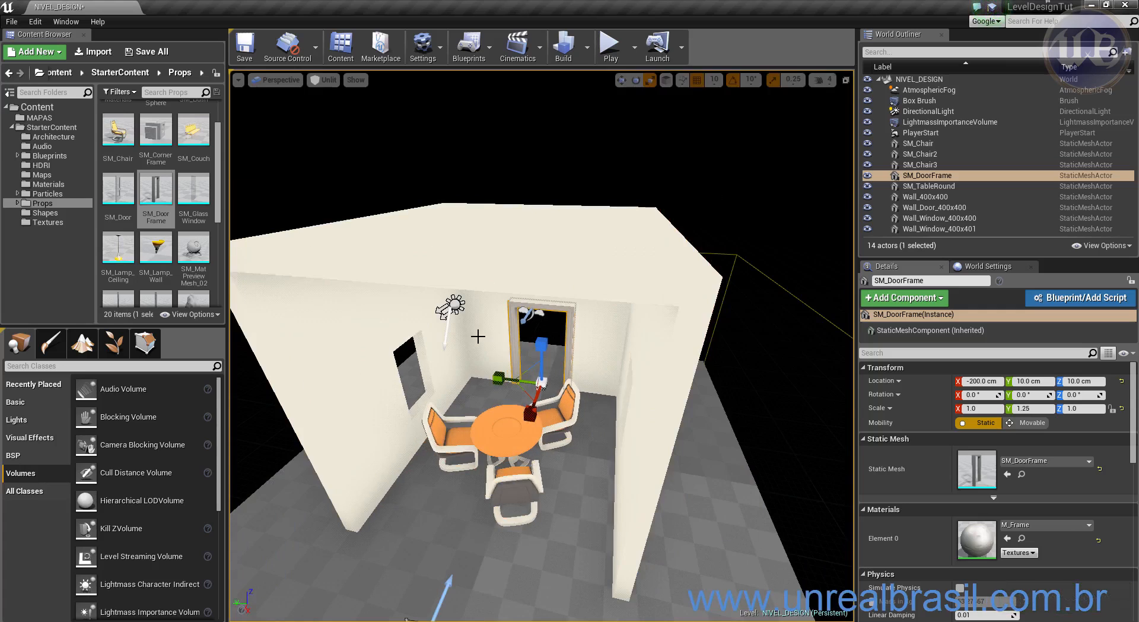
pyautogui.keyDown('alt'); pyautogui.moveTo(492, 433); pyautogui.dragTo(558, 401); pyautogui.keyUp('alt')
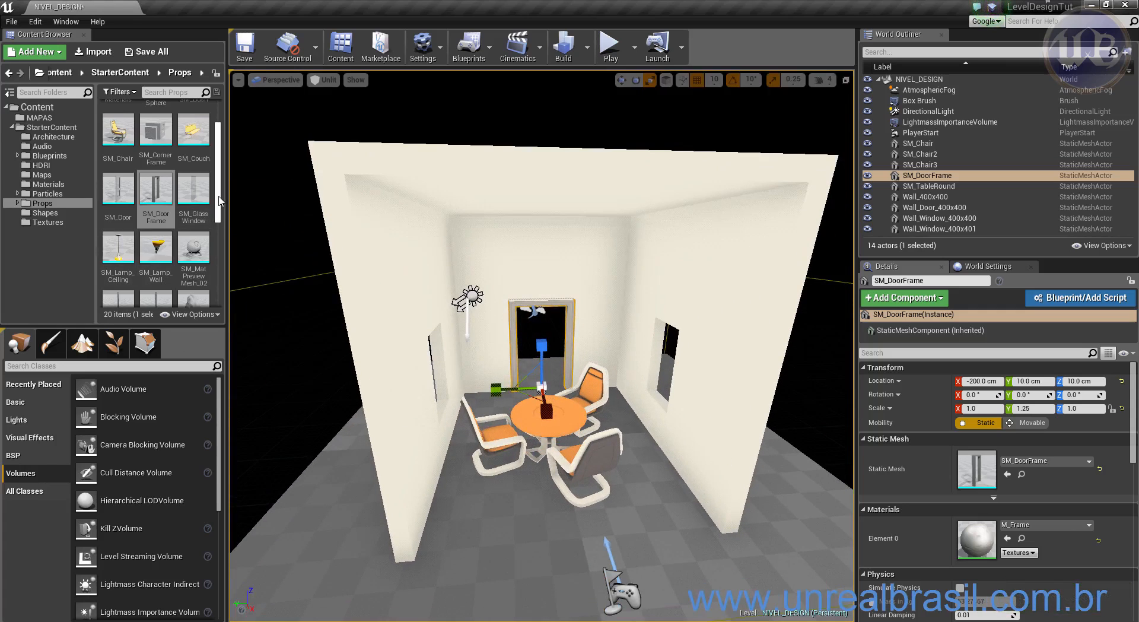
pyautogui.moveTo(219, 200); pyautogui.dragTo(219, 272)
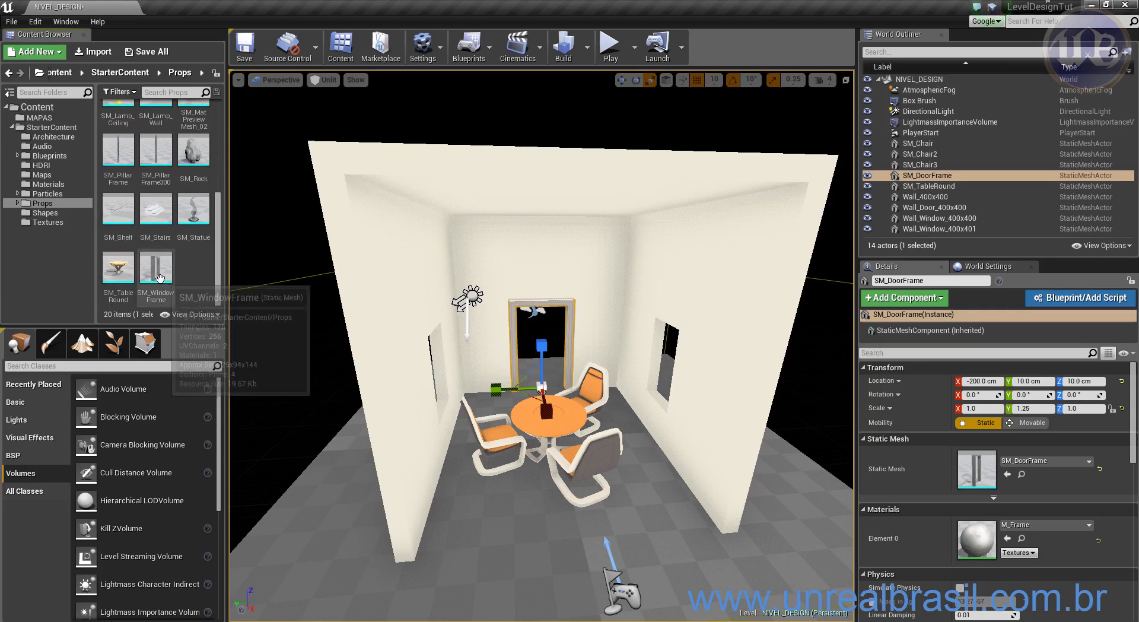
pyautogui.keyDown('alt'); pyautogui.moveTo(576, 417); pyautogui.dragTo(549, 424); pyautogui.keyUp('alt')
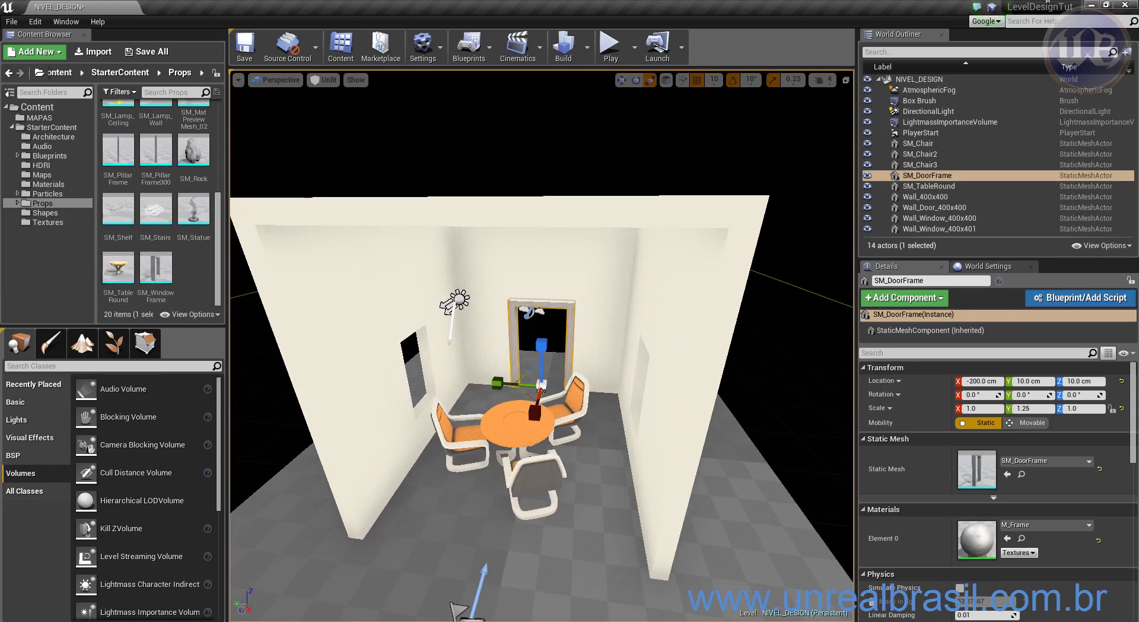
pyautogui.click(155, 274)
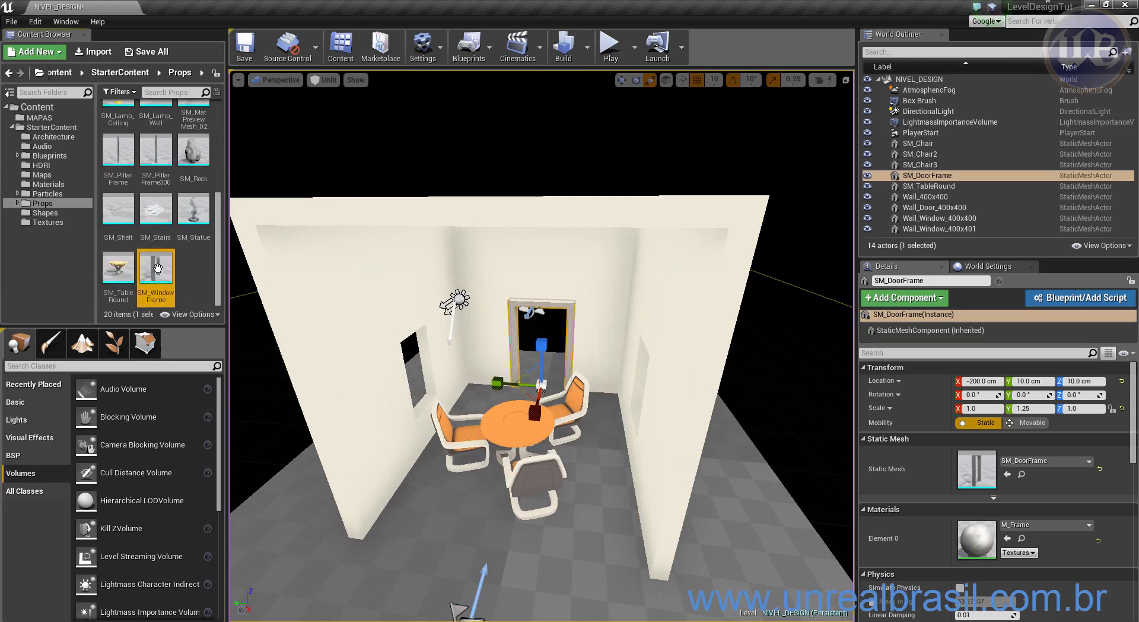
pyautogui.moveTo(211, 310); pyautogui.dragTo(438, 399)
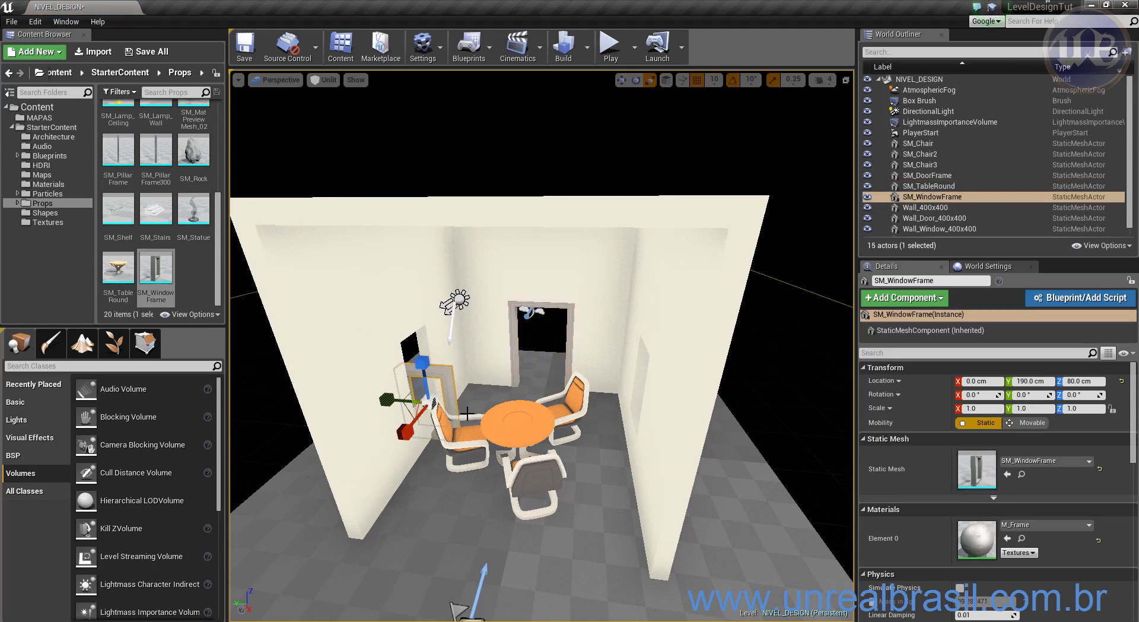
pyautogui.press('e')
pyautogui.moveTo(419, 446); pyautogui.dragTo(514, 414)
# - Raise the window frame to Z 150 cm and shift it to X 10 cm to line up with the window opening
pyautogui.keyDown('alt'); pyautogui.moveTo(527, 485); pyautogui.dragTo(380, 482); pyautogui.keyUp('alt')
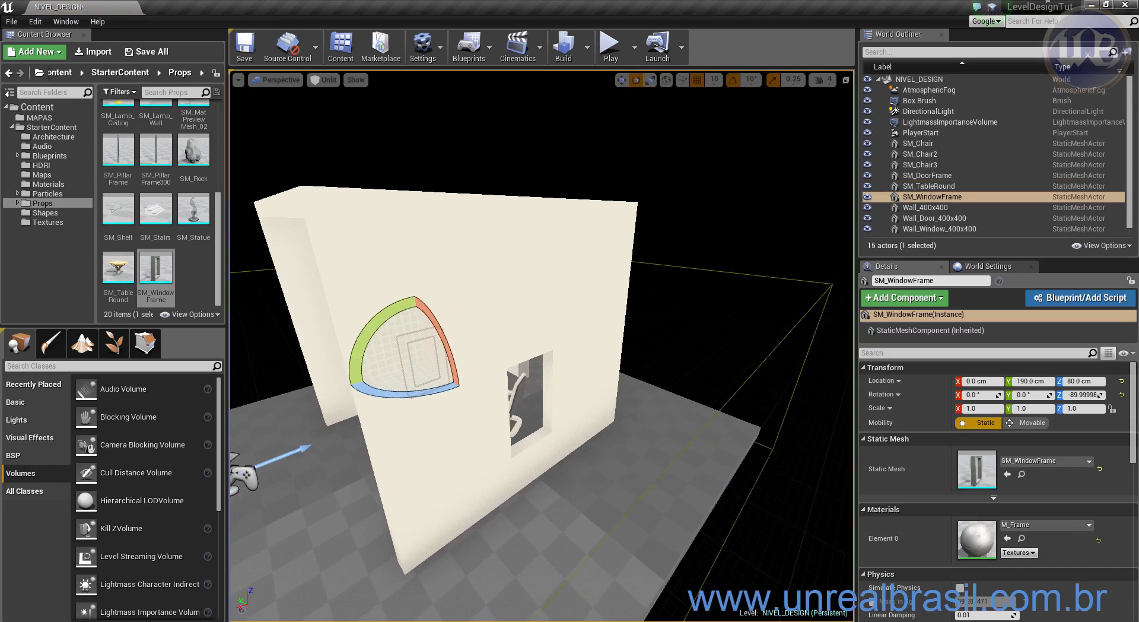
pyautogui.press('f')
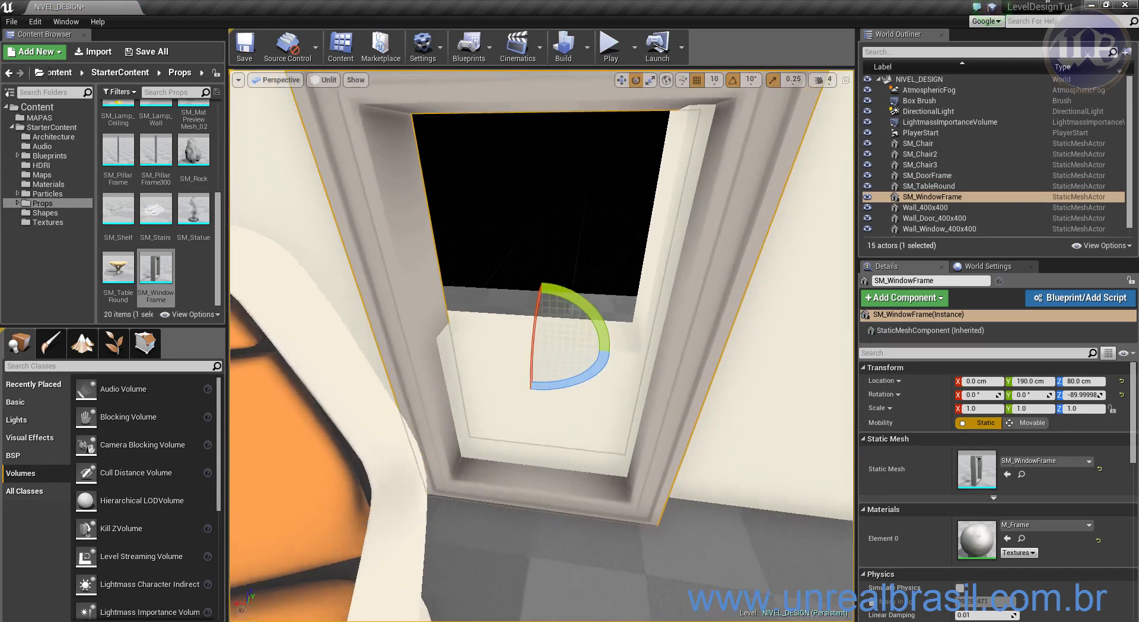
pyautogui.scroll(-6, 652, 491)
pyautogui.keyDown('alt'); pyautogui.moveTo(622, 430); pyautogui.dragTo(635, 406); pyautogui.keyUp('alt')
pyautogui.press('w')
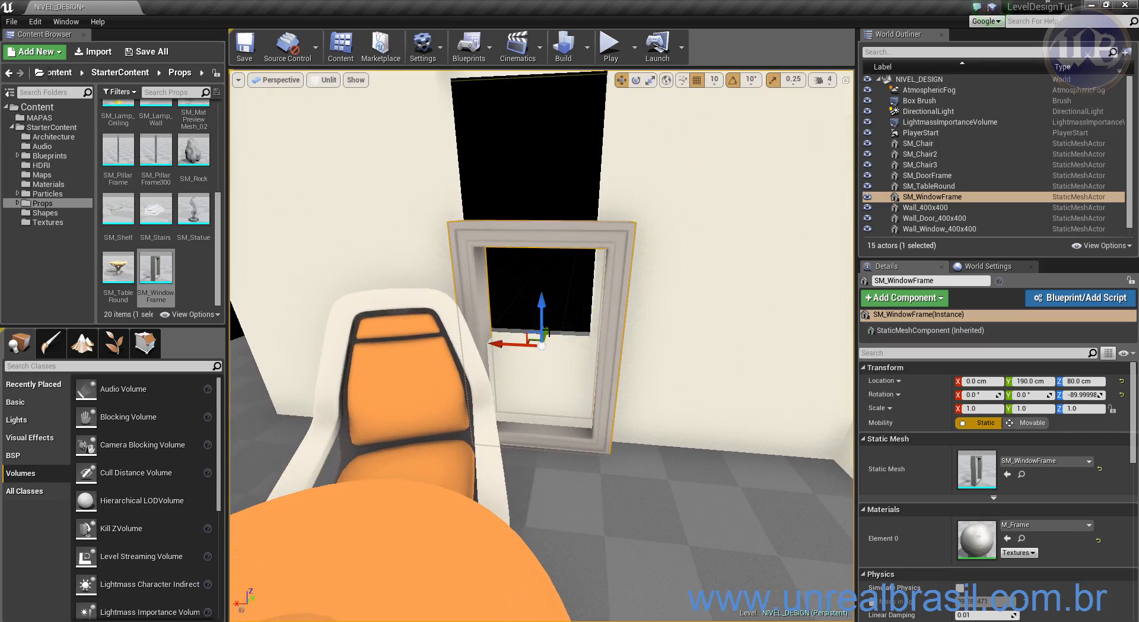
pyautogui.moveTo(540, 309); pyautogui.dragTo(555, 180)
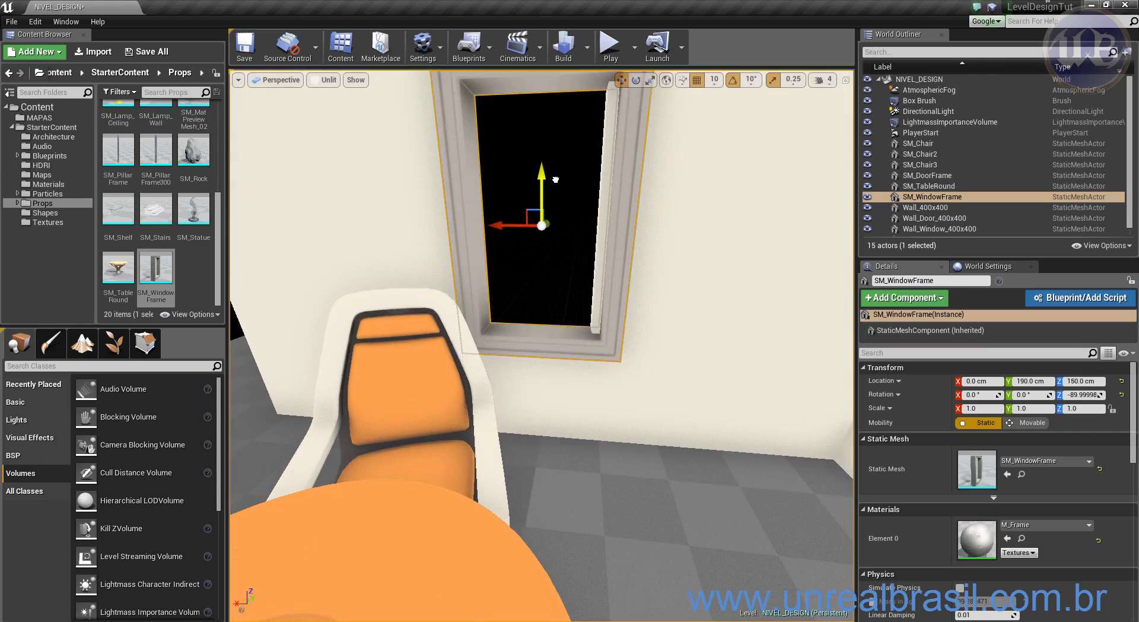
pyautogui.moveTo(506, 229)
pyautogui.keyDown('alt'); pyautogui.mouseDown()
pyautogui.moveTo(471, 250)
pyautogui.moveTo(485, 230)
pyautogui.mouseUp(); pyautogui.keyUp('alt')
pyautogui.scroll(-4, 579, 317)
pyautogui.keyDown('alt'); pyautogui.moveTo(556, 350); pyautogui.dragTo(740, 388); pyautogui.keyUp('alt')
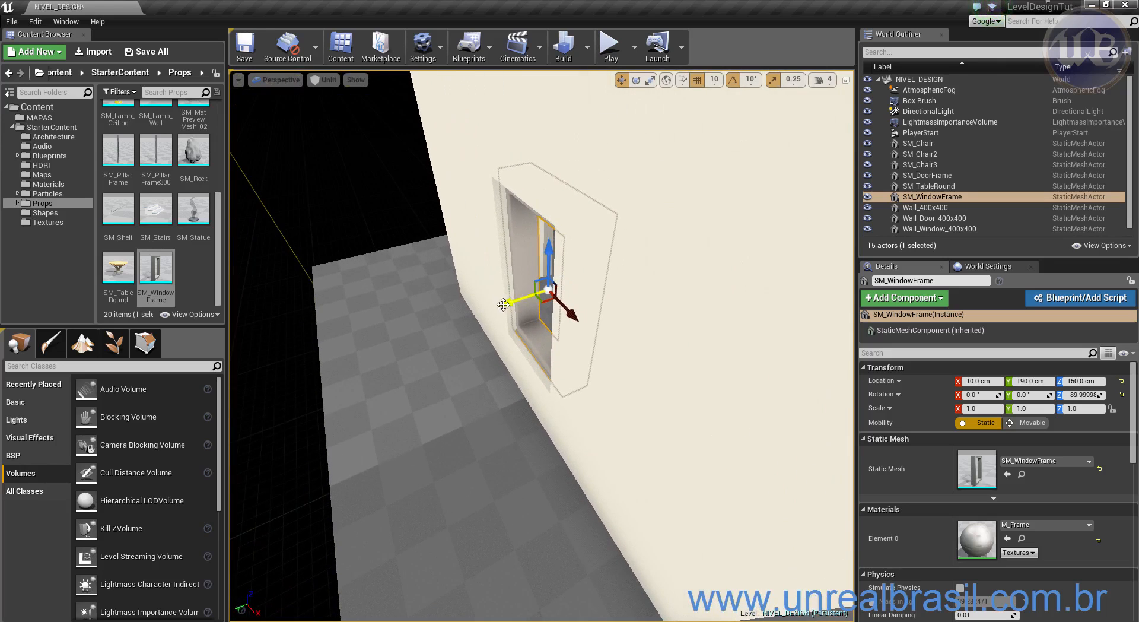
# - Move the window frame along Y to 200 cm so it fits into the wall opening
pyautogui.moveTo(506, 303); pyautogui.dragTo(426, 305)
pyautogui.scroll(-5, 553, 366)
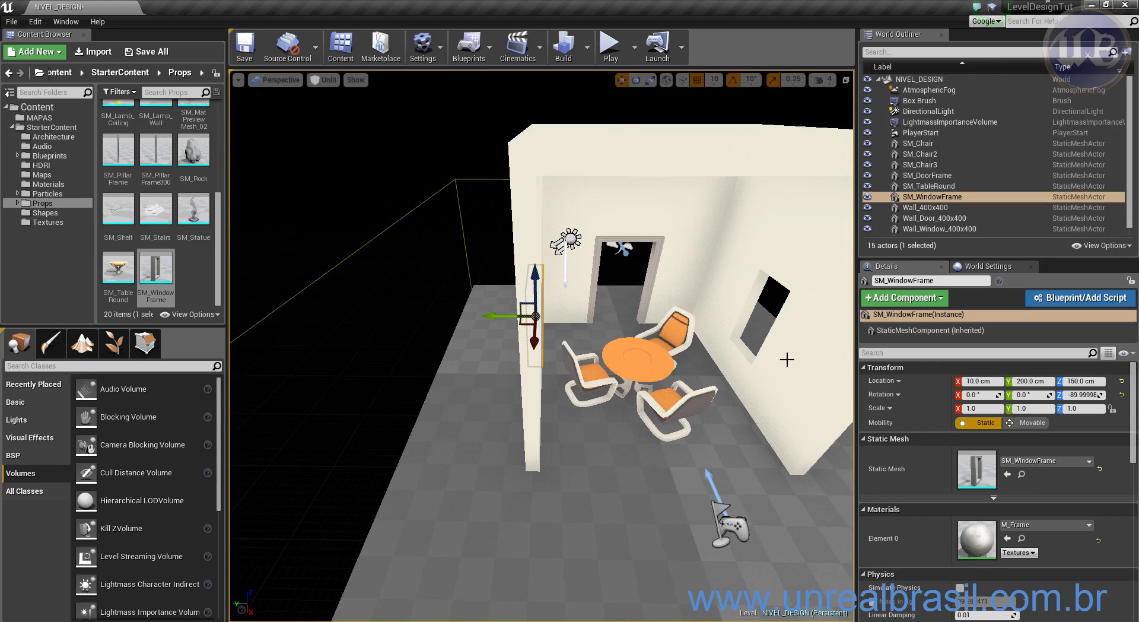
pyautogui.moveTo(522, 346); pyautogui.dragTo(629, 337, button='middle')
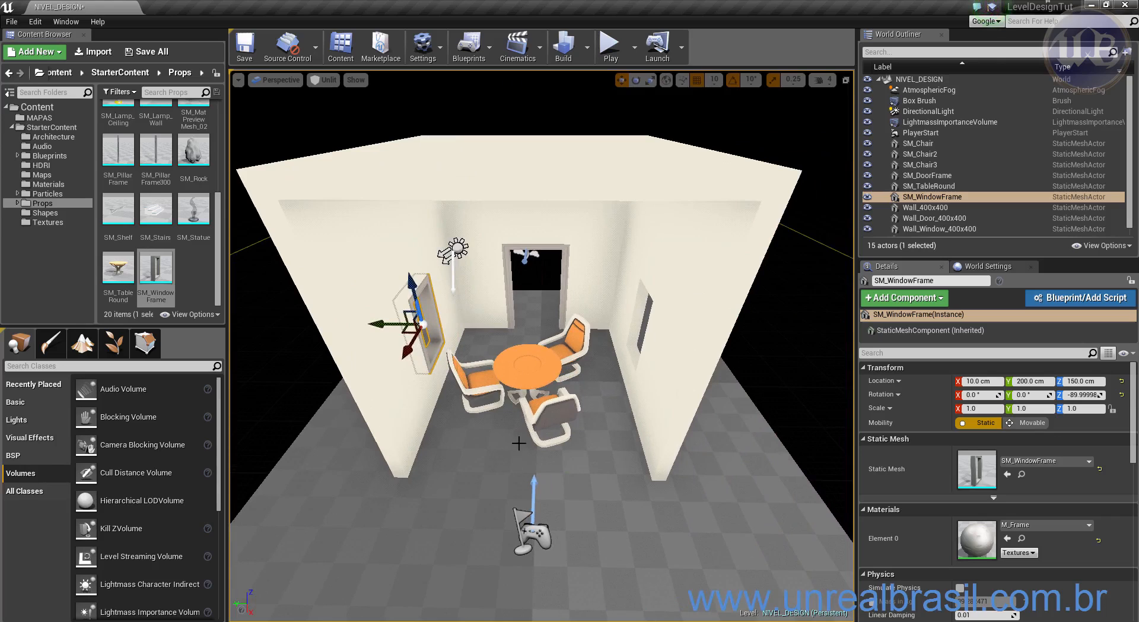
# - Duplicate the window frame and place the copy in the opposite wall's window opening, at Y -180 cm
pyautogui.keyDown('alt'); pyautogui.moveTo(376, 324); pyautogui.dragTo(594, 320); pyautogui.keyUp('alt')
pyautogui.keyDown('alt'); pyautogui.moveTo(653, 375); pyautogui.dragTo(604, 324); pyautogui.keyUp('alt')
pyautogui.keyDown('alt'); pyautogui.moveTo(676, 409); pyautogui.dragTo(599, 409); pyautogui.keyUp('alt')
pyautogui.scroll(5, 675, 389)
pyautogui.keyDown('alt'); pyautogui.moveTo(674, 388); pyautogui.dragTo(735, 392); pyautogui.keyUp('alt')
pyautogui.scroll(5, 678, 396)
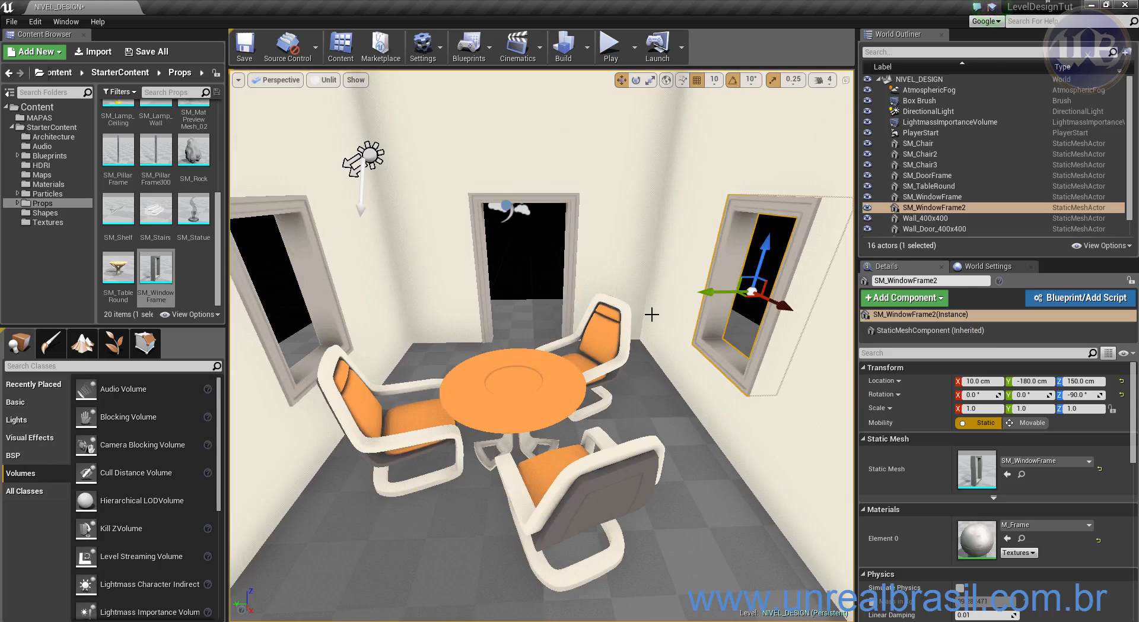
pyautogui.scroll(-5, 571, 387)
pyautogui.keyDown('alt'); pyautogui.moveTo(571, 387); pyautogui.dragTo(541, 386); pyautogui.keyUp('alt')
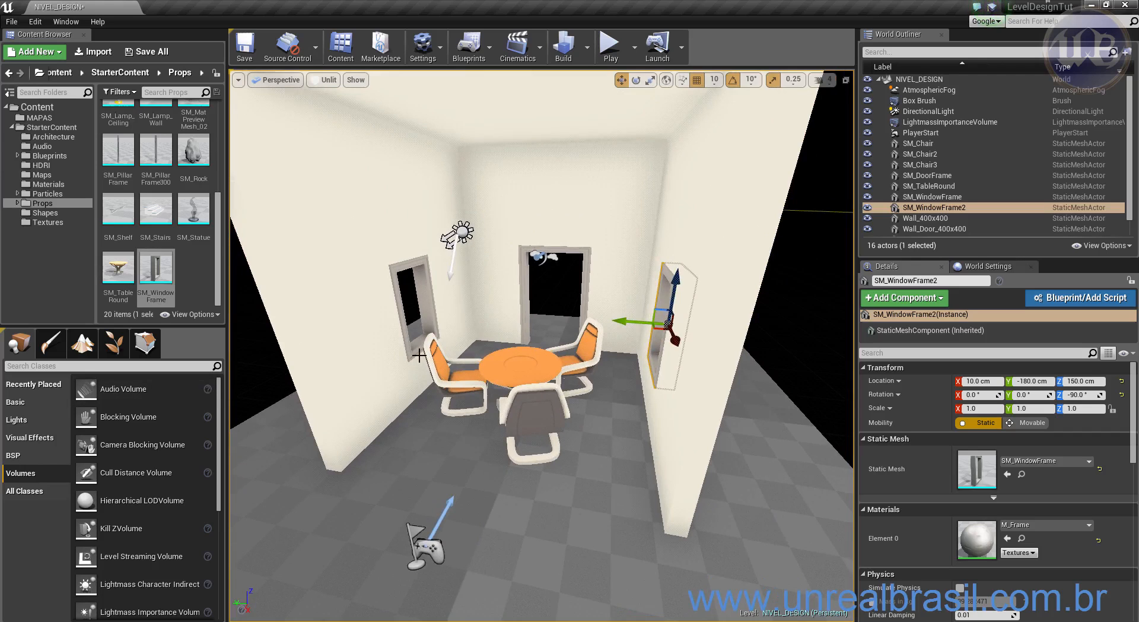
# - Place the SM_Lamp_Ceiling prop near the room's back wall at about X -190, Y 100, Z 310 cm
pyautogui.moveTo(493, 418); pyautogui.dragTo(458, 220, button='right')
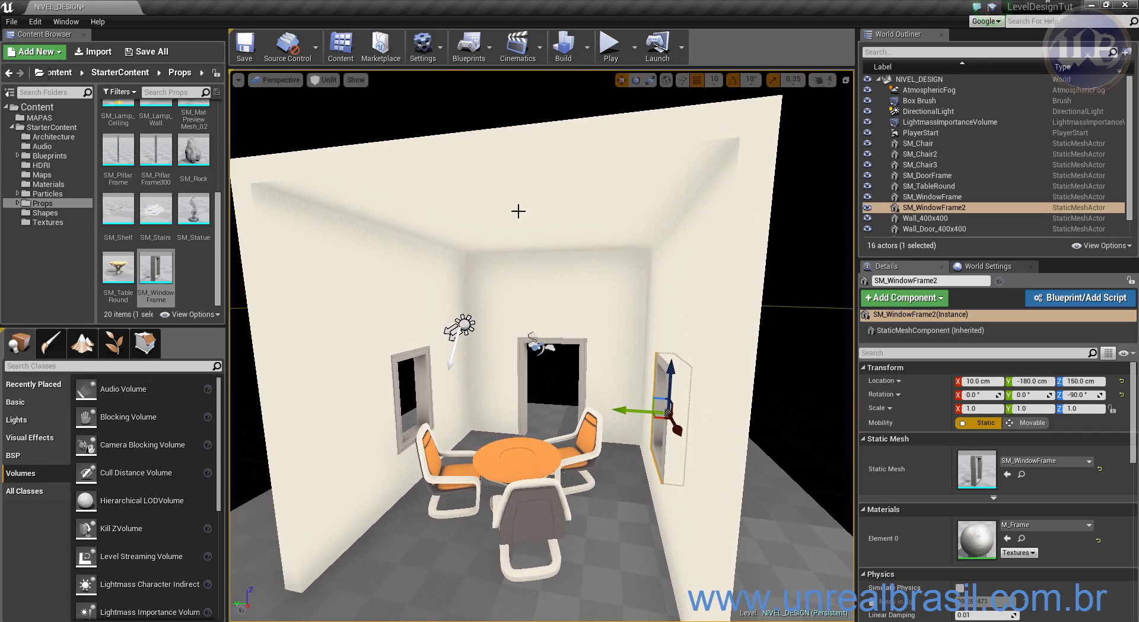
pyautogui.scroll(4, 225, 166)
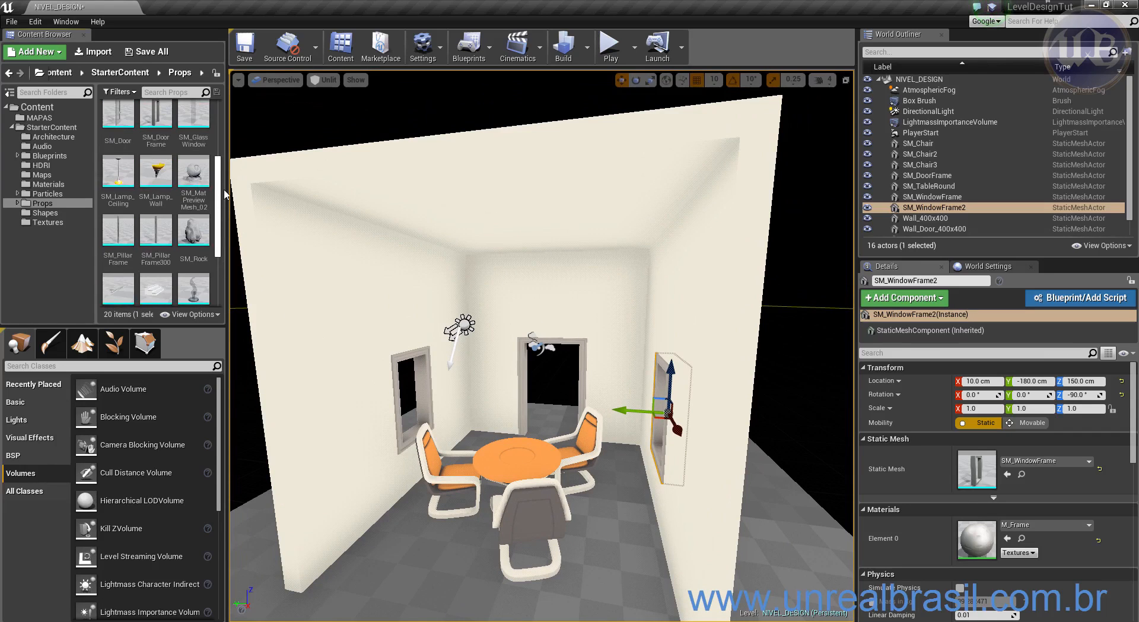
pyautogui.moveTo(224, 166); pyautogui.dragTo(222, 191)
pyautogui.click(108, 178)
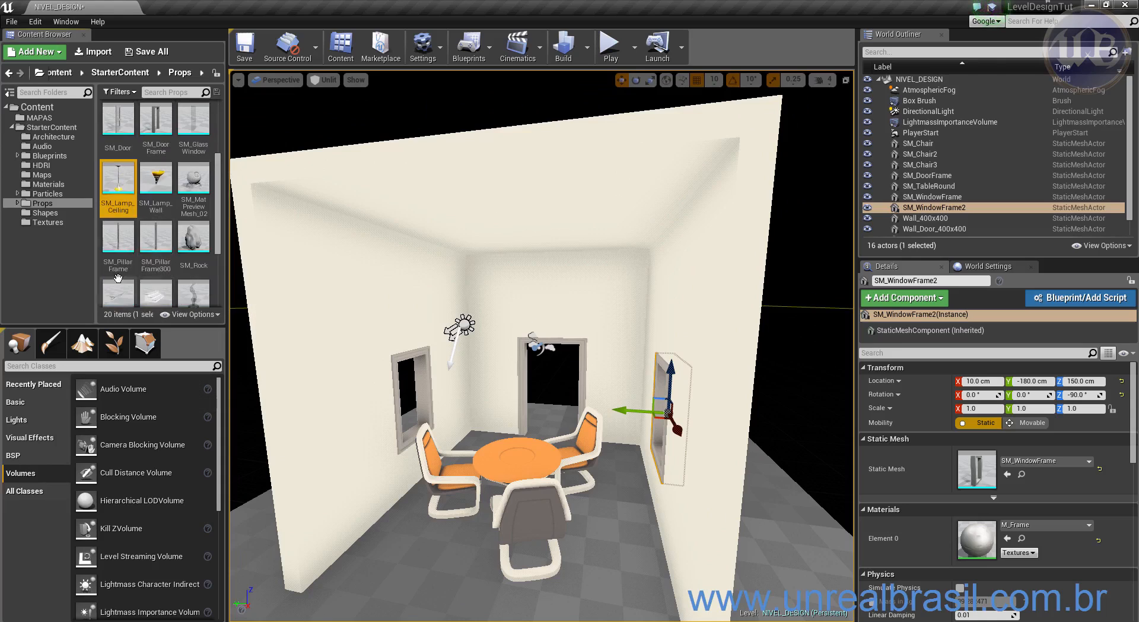
pyautogui.moveTo(119, 178); pyautogui.dragTo(511, 246)
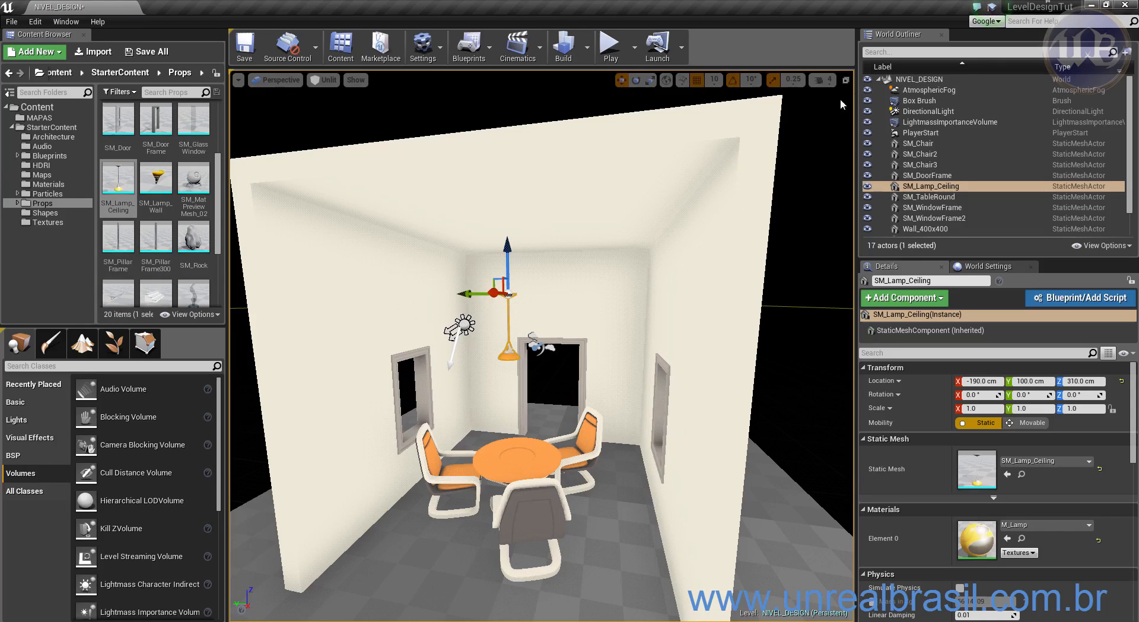
# - Show the four-view layout and raise the ceiling lamp to Z 390 cm at the top of the walls
pyautogui.click(846, 80)
pyautogui.press('f')
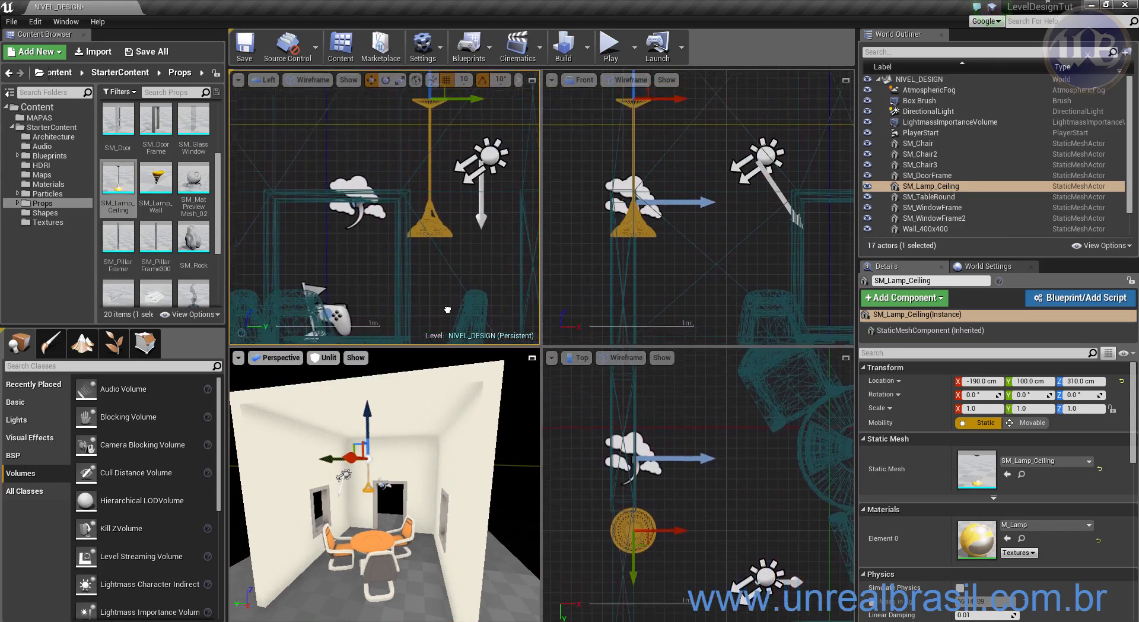
pyautogui.moveTo(406, 205); pyautogui.dragTo(427, 128)
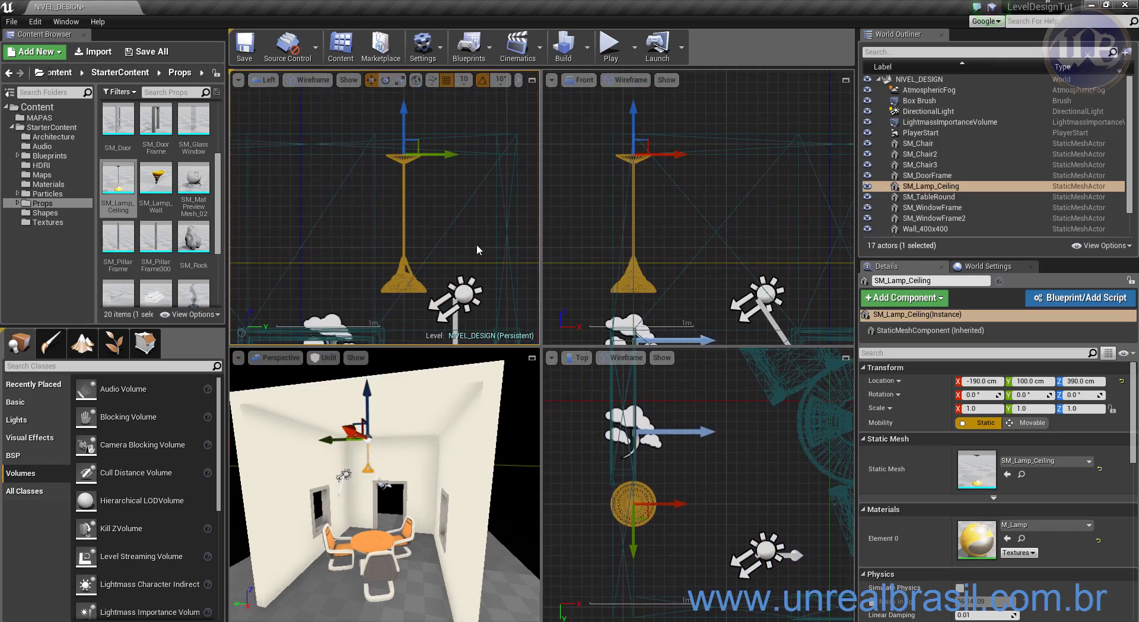
# - Move the ceiling lamp over the centre of the round table, at X 30 cm and Y 20 cm
pyautogui.moveTo(720, 498); pyautogui.dragTo(760, 457, button='right')
pyautogui.scroll(-5, 738, 462)
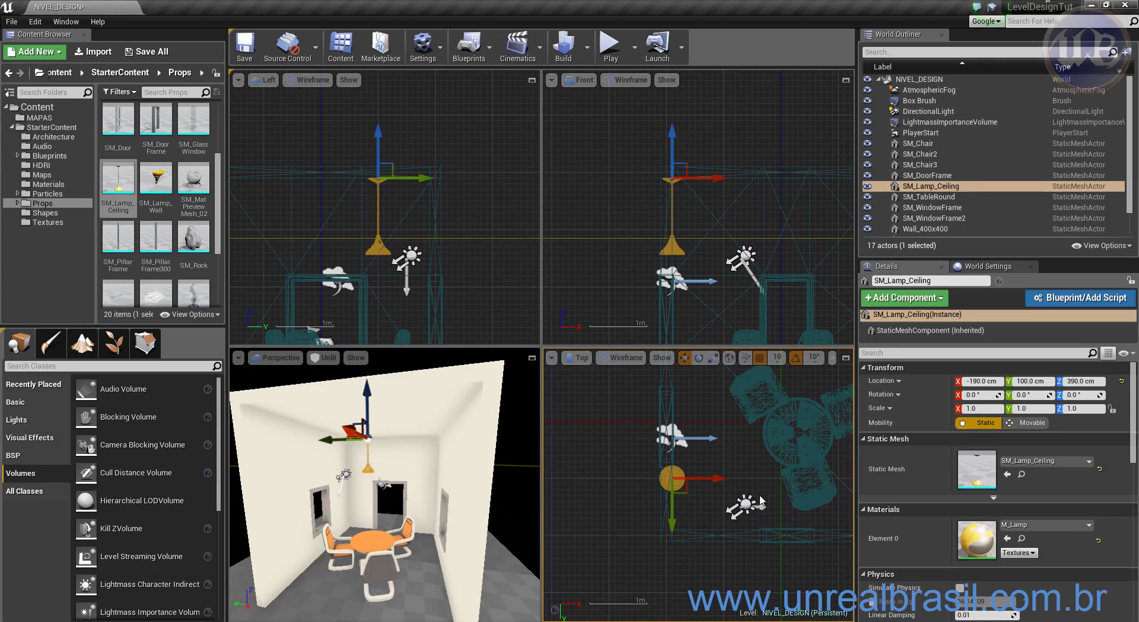
pyautogui.moveTo(760, 497); pyautogui.dragTo(715, 530, button='right')
pyautogui.moveTo(671, 511); pyautogui.dragTo(797, 495)
pyautogui.moveTo(759, 558); pyautogui.dragTo(760, 511)
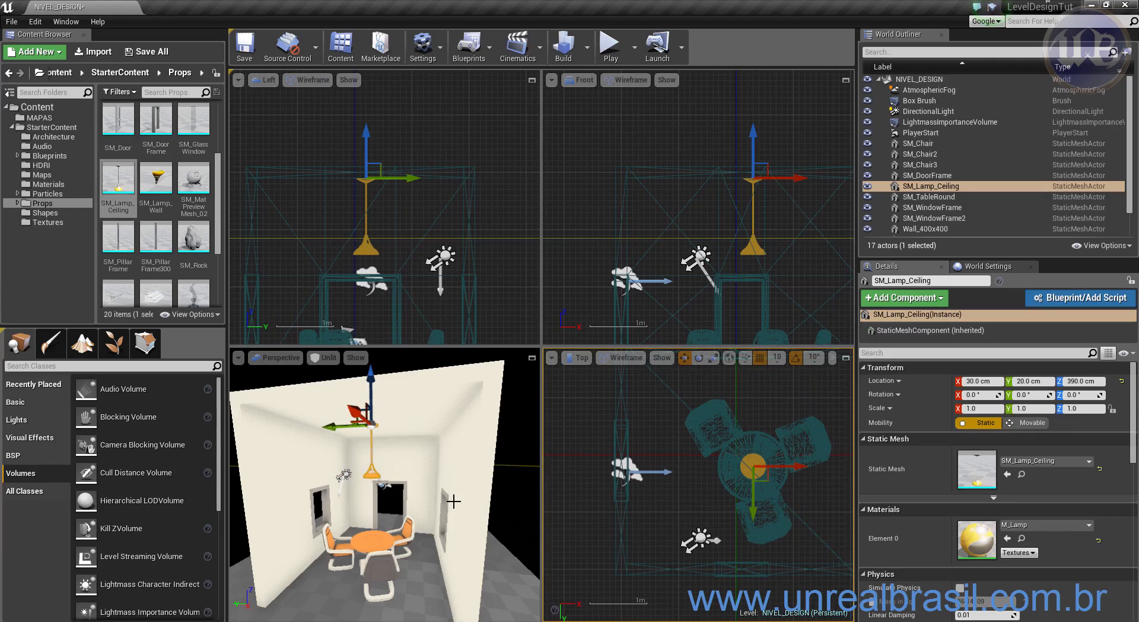
# - Save the level and switch the perspective view from Unlit to Lit rendering
pyautogui.moveTo(586, 430); pyautogui.dragTo(555, 465, button='right')
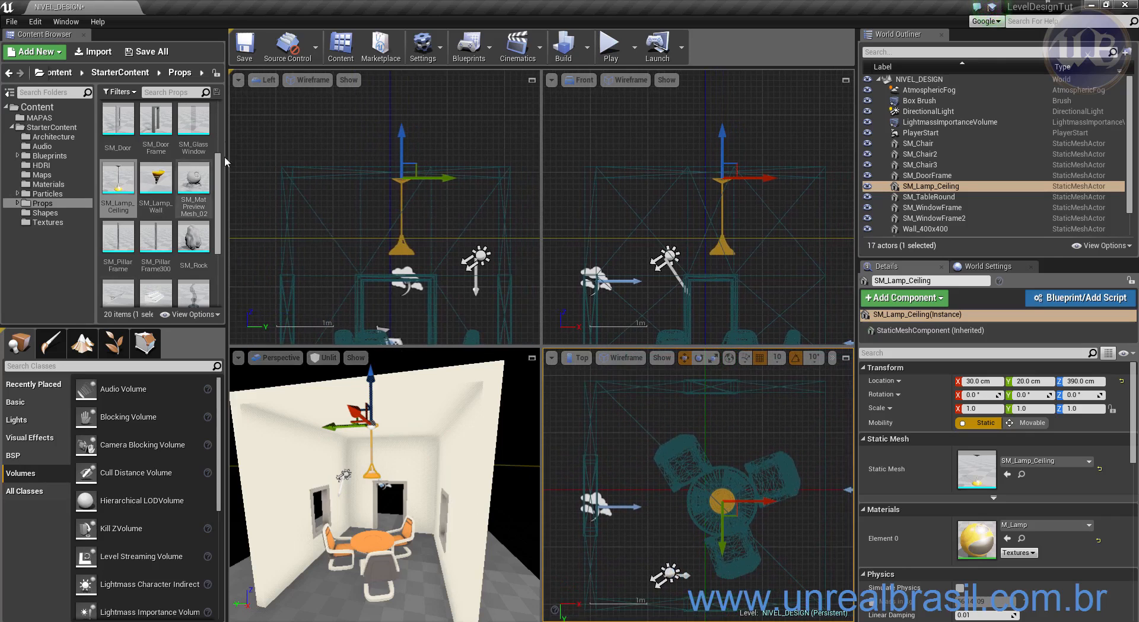
pyautogui.click(246, 48)
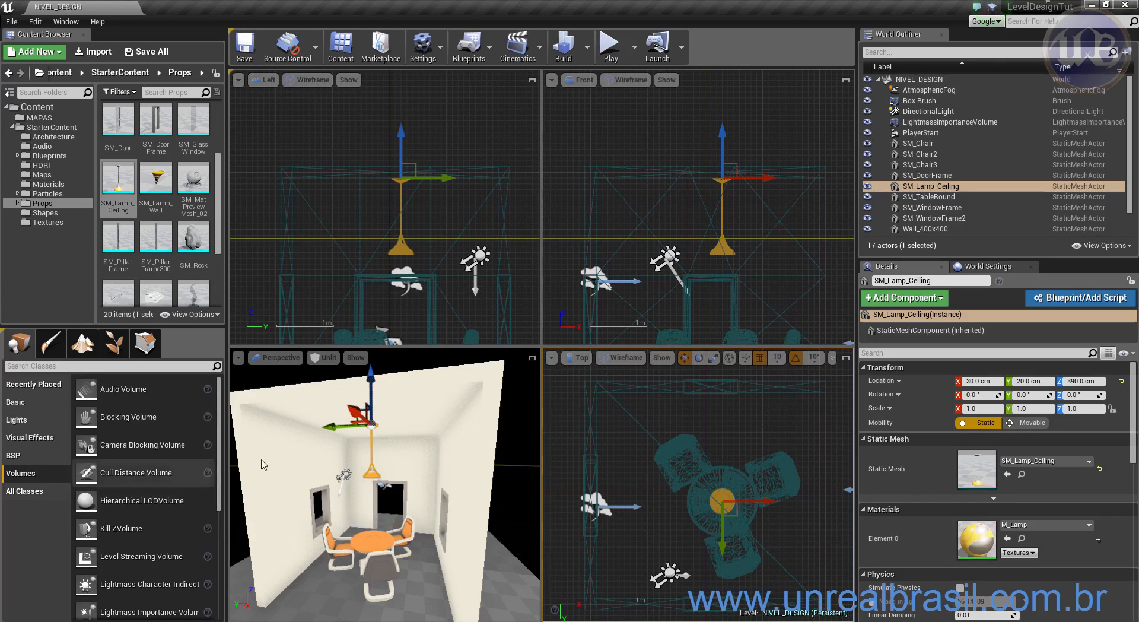
pyautogui.click(321, 369)
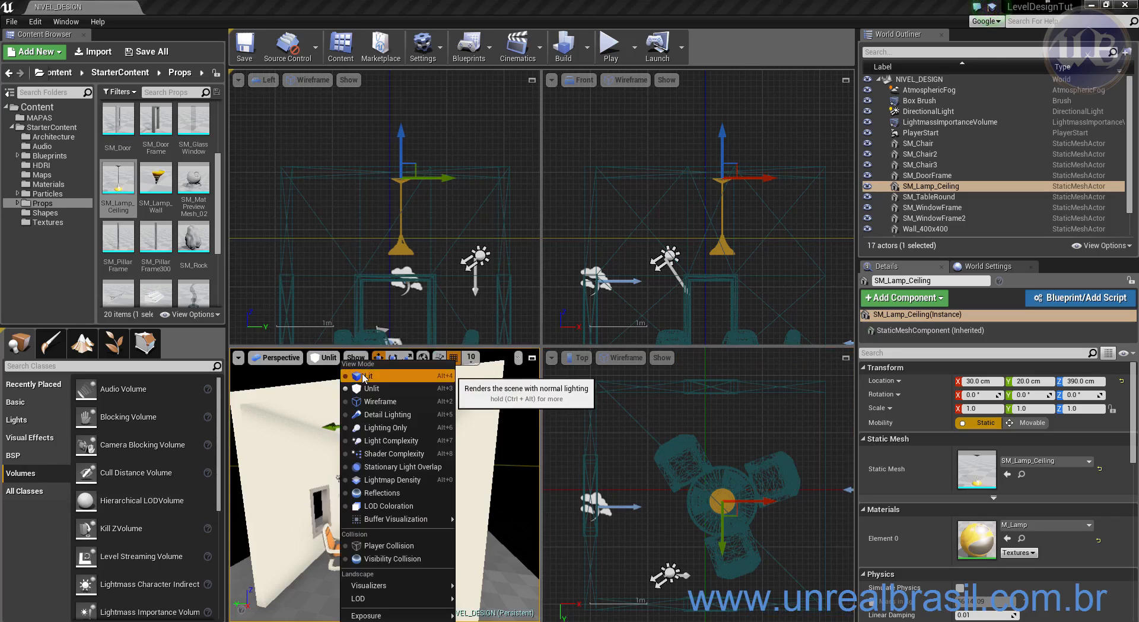
pyautogui.click(356, 380)
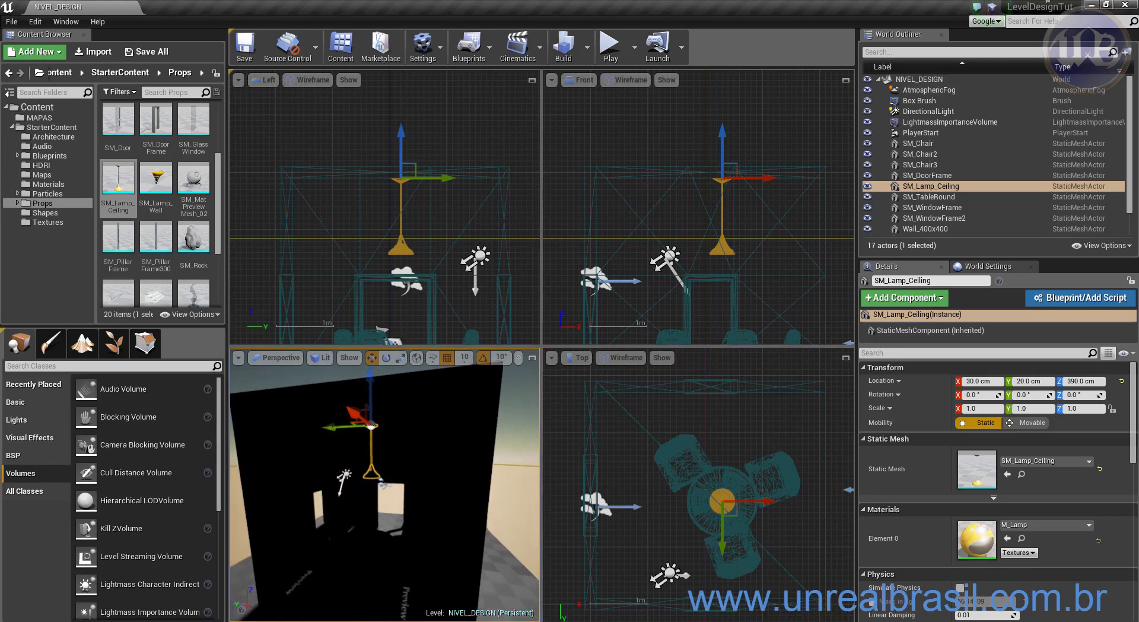
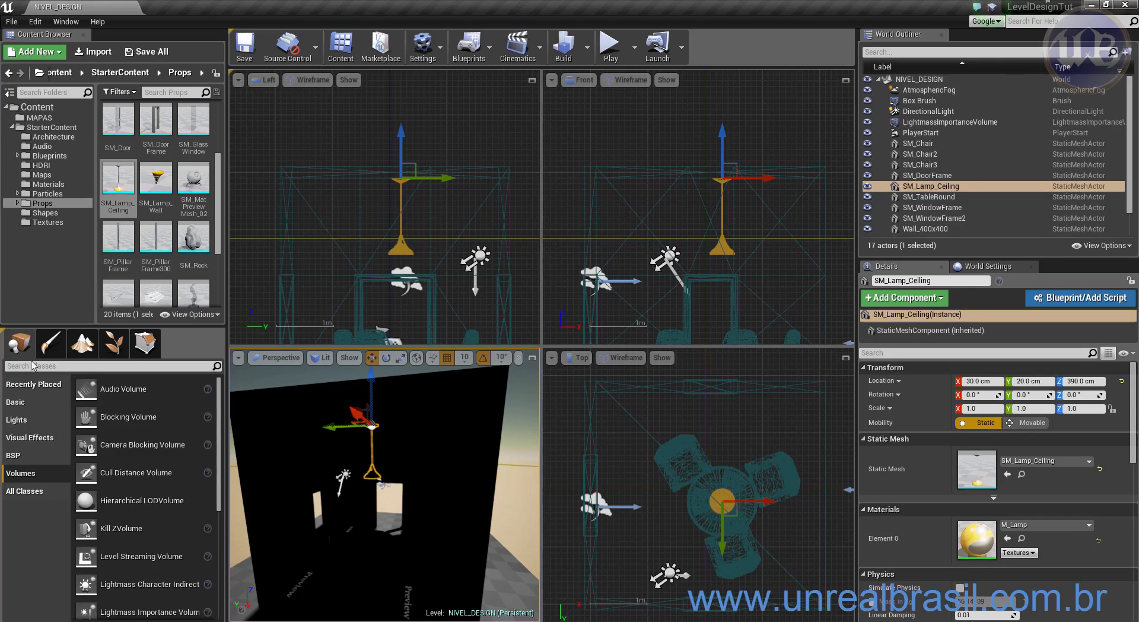
# - Add a point light over the round table and lower it to Z 240 cm, just beneath the ceiling lamp
pyautogui.click(25, 421)
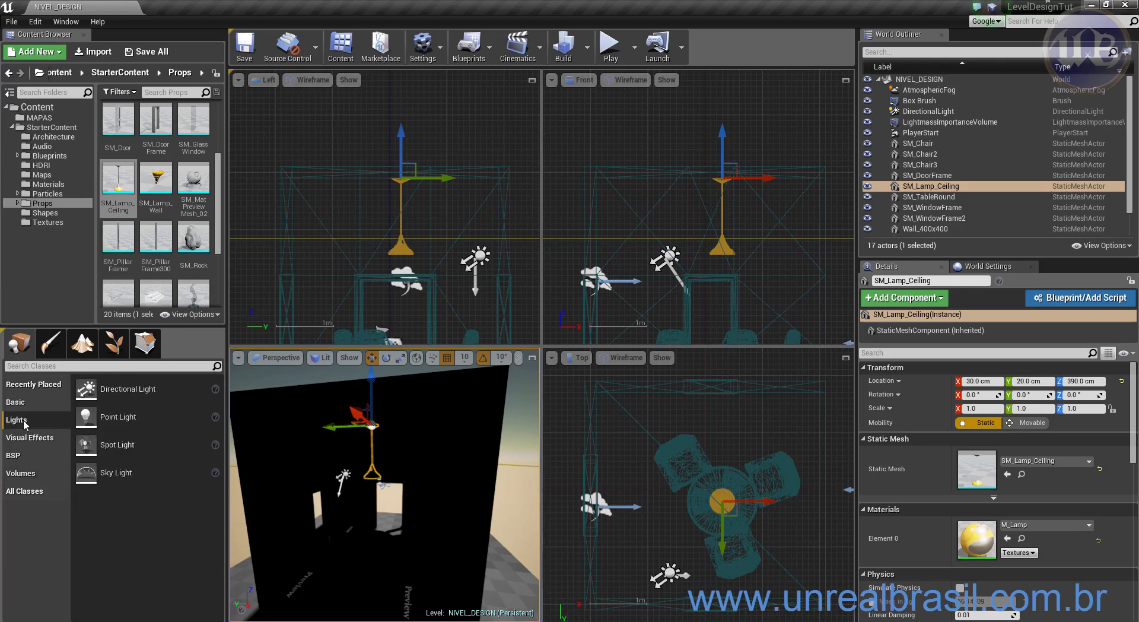
pyautogui.moveTo(119, 417); pyautogui.dragTo(723, 505)
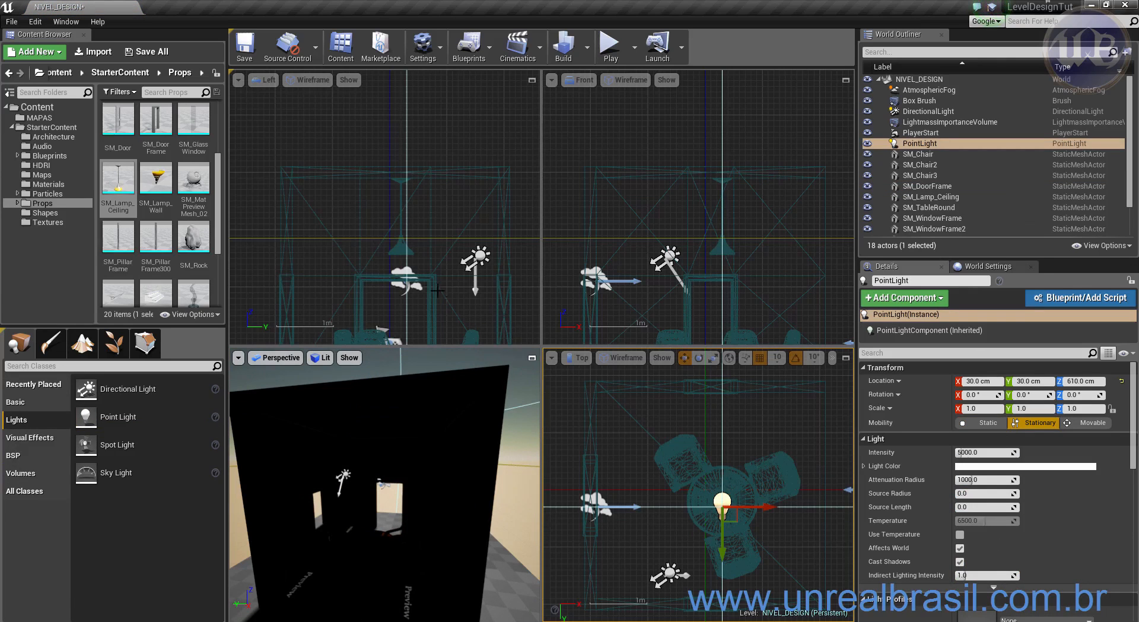
pyautogui.moveTo(408, 220); pyautogui.dragTo(445, 204, button='right')
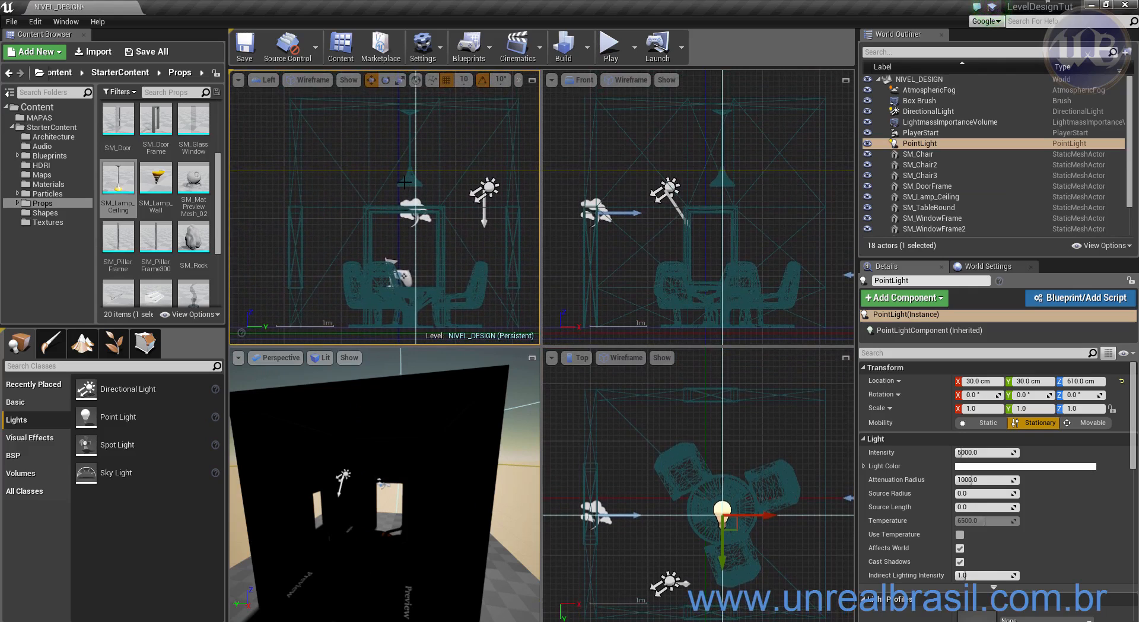
pyautogui.scroll(-4, 403, 182)
pyautogui.moveTo(476, 131); pyautogui.dragTo(483, 178, button='right')
pyautogui.moveTo(425, 101); pyautogui.dragTo(426, 205)
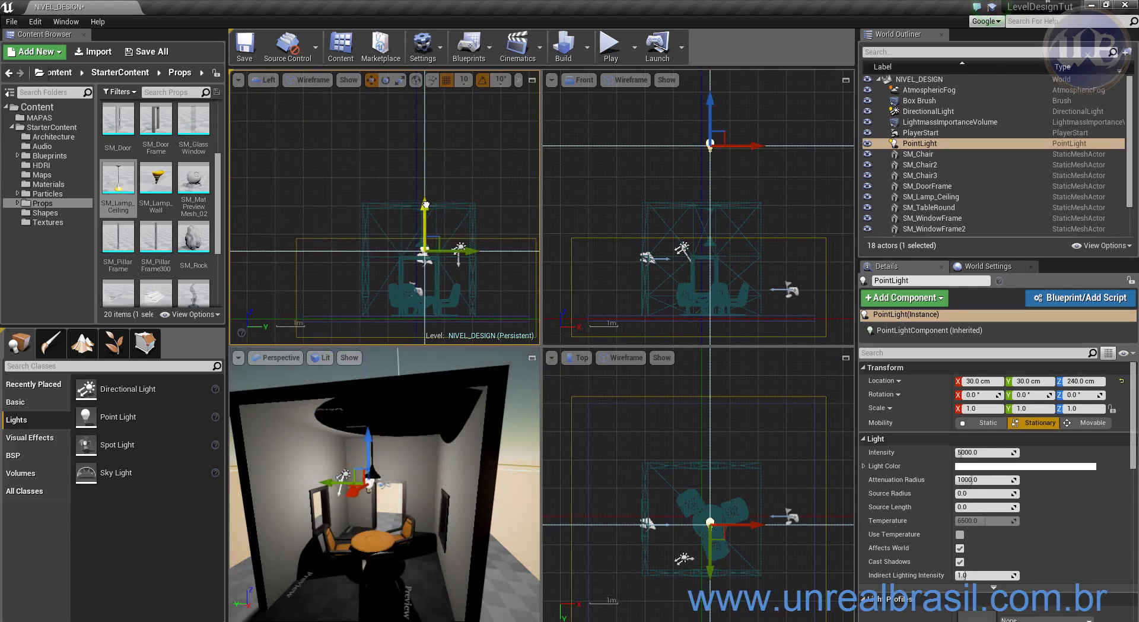
# - Shift the point light to Y 20 cm to align it with the ceiling lamp's axis
pyautogui.scroll(5, 410, 288)
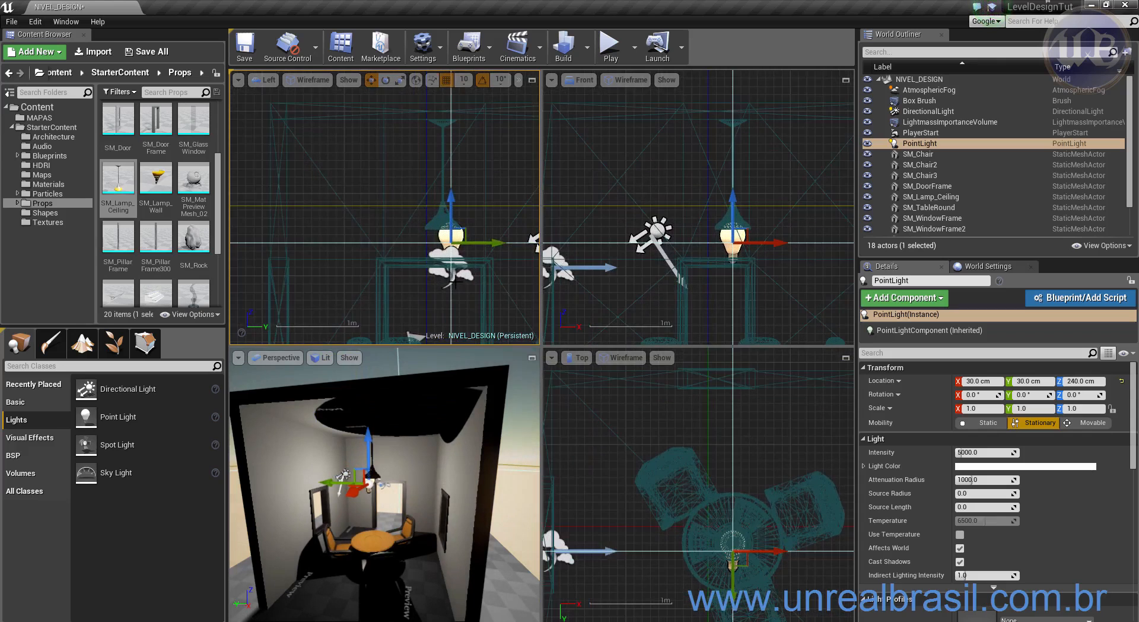
pyautogui.scroll(3, 412, 280)
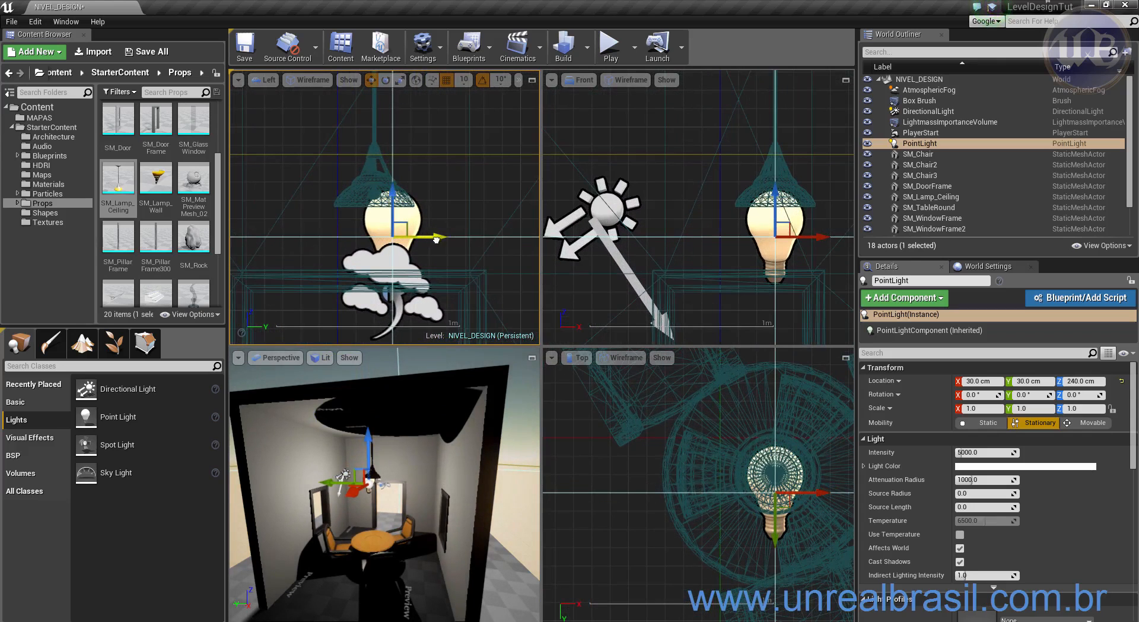
pyautogui.moveTo(437, 240); pyautogui.dragTo(418, 239)
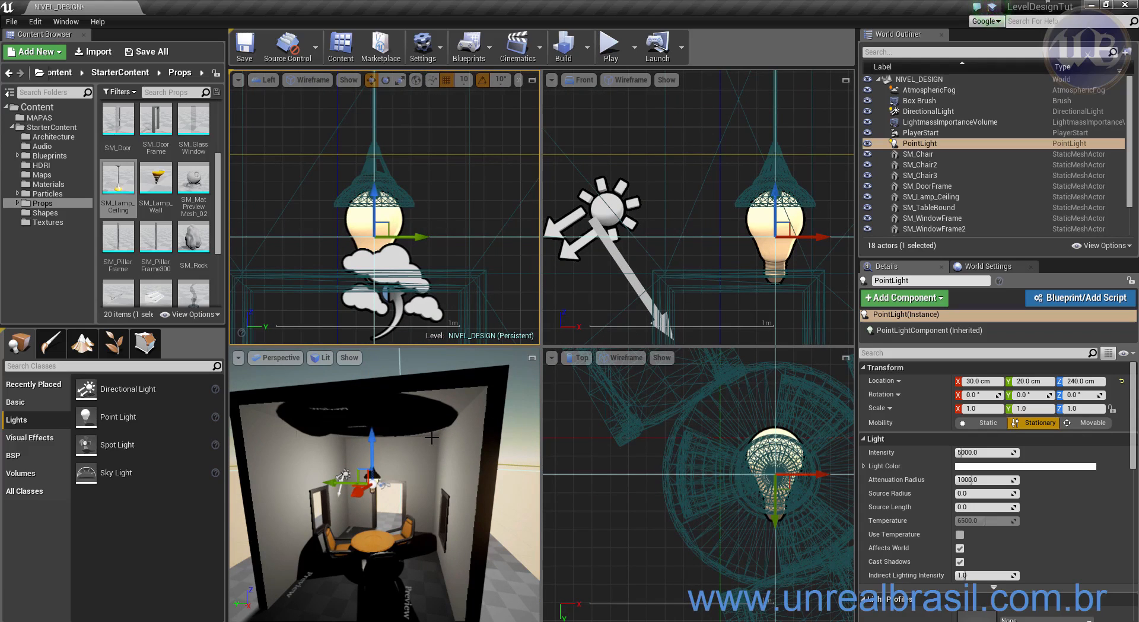
# - Examine the point light's effect on the lamp, furniture and walls from inside and outside the room
pyautogui.scroll(6, 378, 491)
pyautogui.scroll(-1, 385, 495)
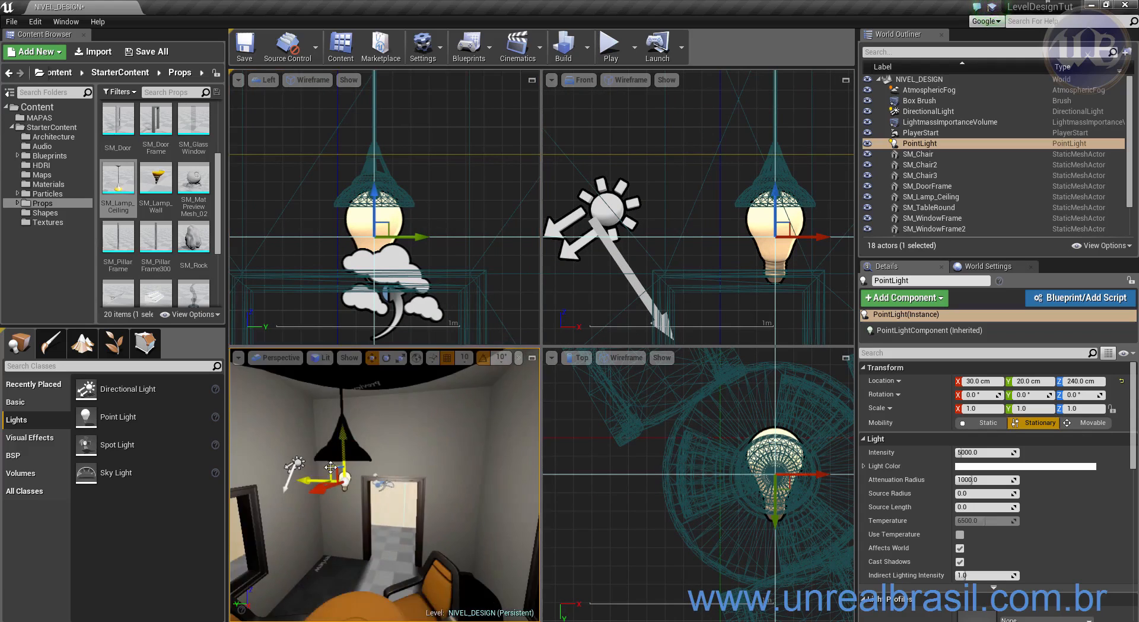
pyautogui.moveTo(401, 501); pyautogui.dragTo(374, 457, button='right')
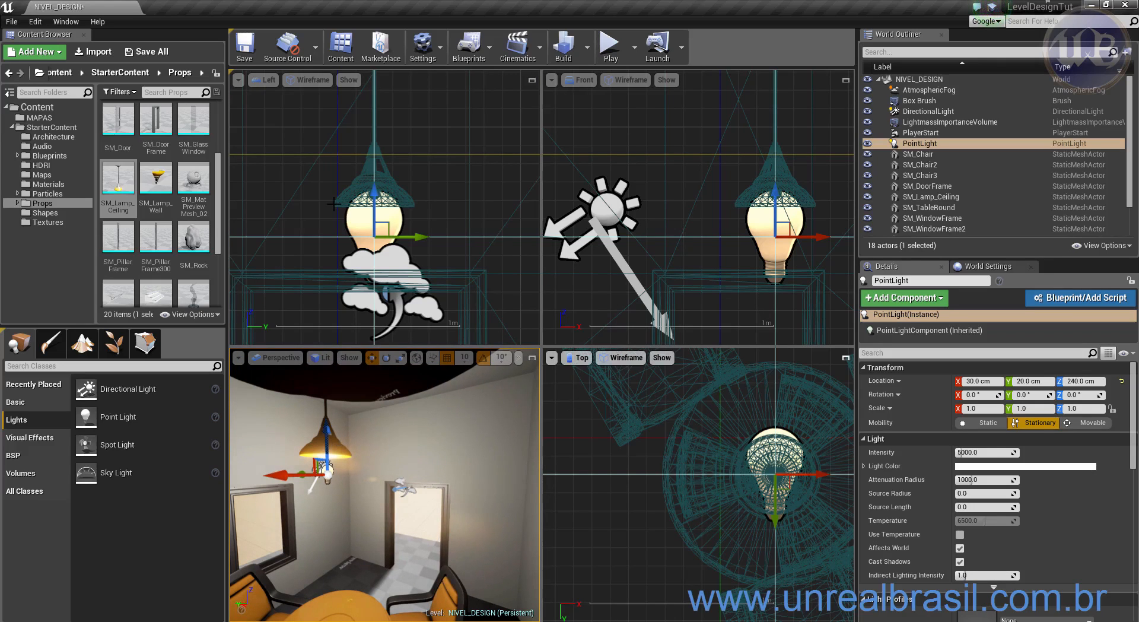
pyautogui.scroll(-5, 670, 385)
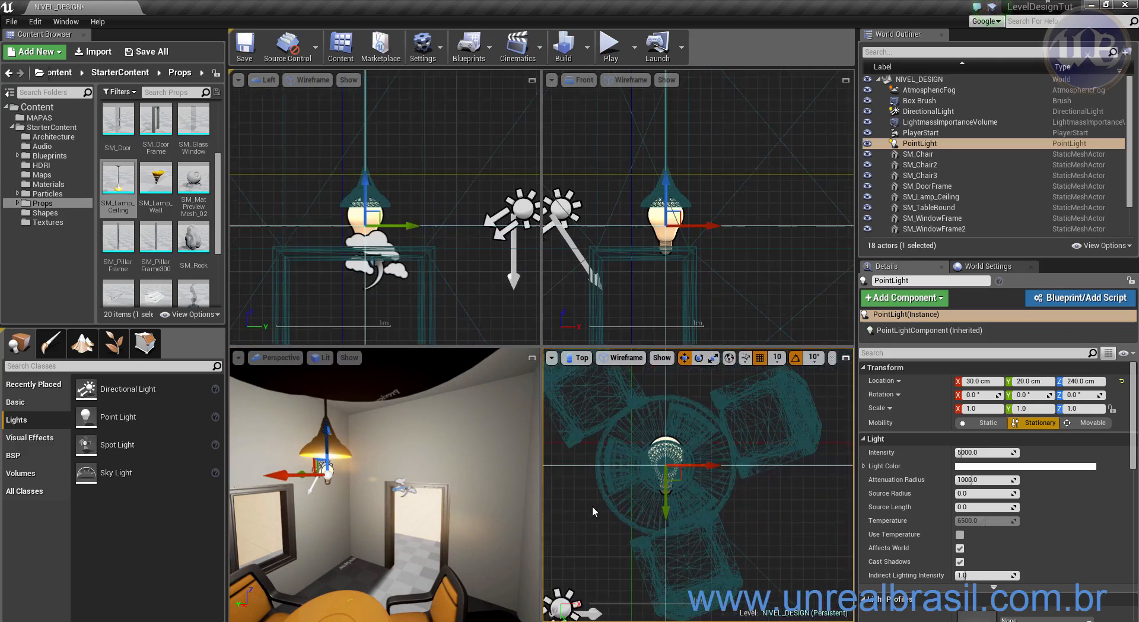
pyautogui.moveTo(597, 504); pyautogui.dragTo(684, 478, button='right')
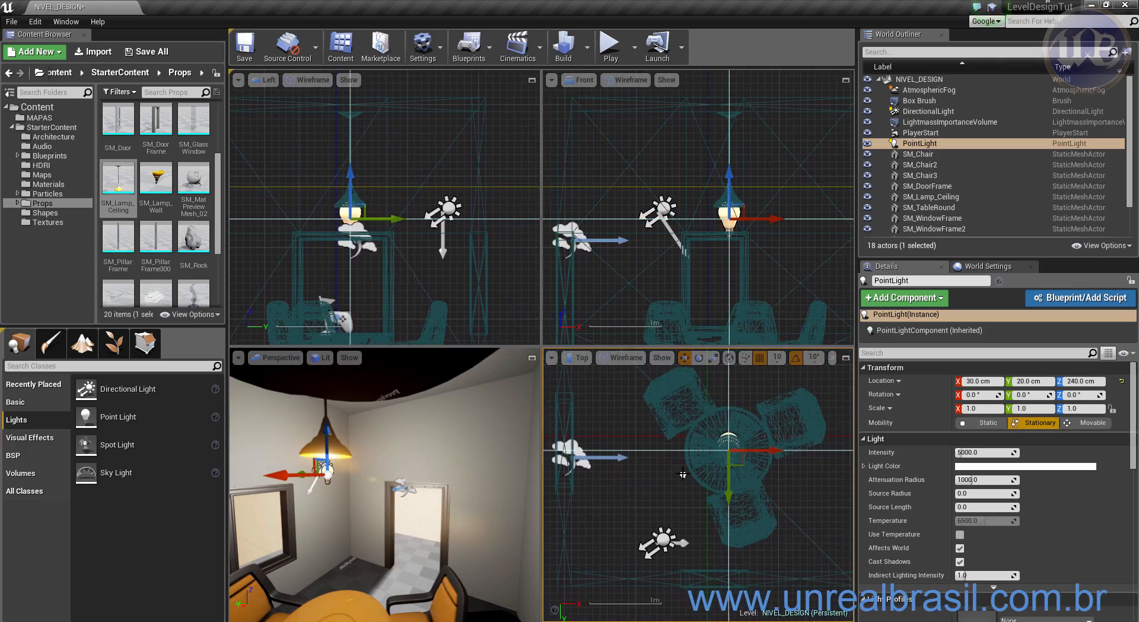
pyautogui.scroll(-5, 302, 478)
pyautogui.scroll(-4, 392, 435)
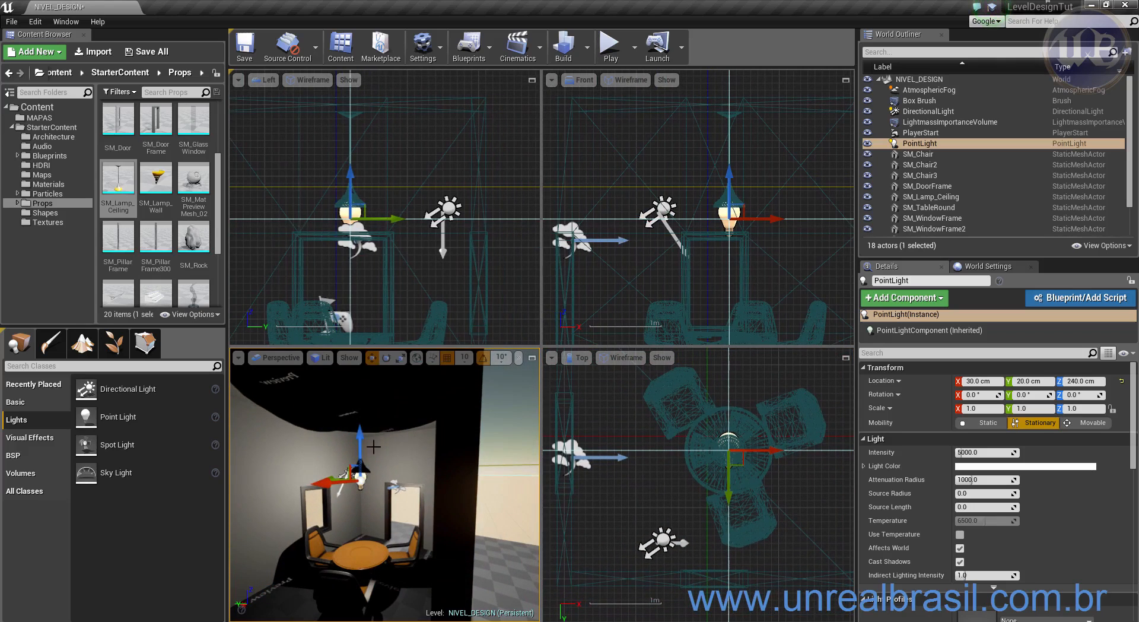
pyautogui.keyDown('alt'); pyautogui.moveTo(306, 591); pyautogui.dragTo(410, 578); pyautogui.keyUp('alt')
pyautogui.scroll(-6, 324, 571)
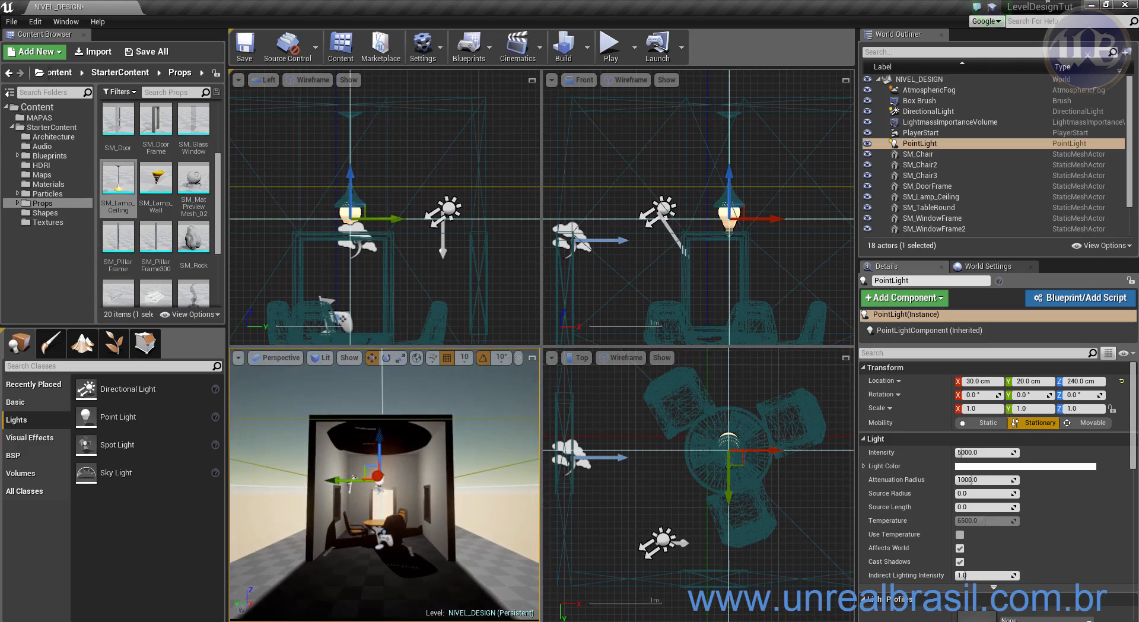
# - Place the SM_Lamp_Wall prop on the outer face of the side wall at about X 110, Y -230, Z 200 cm
pyautogui.keyDown('alt'); pyautogui.moveTo(436, 540); pyautogui.dragTo(356, 551); pyautogui.keyUp('alt')
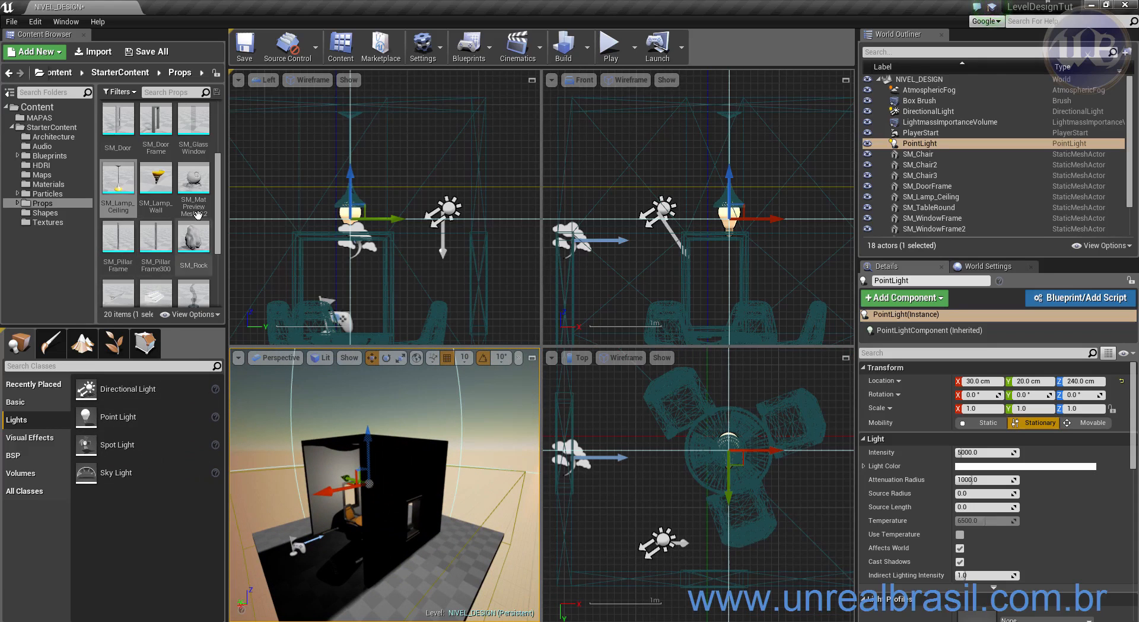
pyautogui.moveTo(164, 187); pyautogui.dragTo(407, 483)
pyautogui.press('f')
pyautogui.scroll(-5, 361, 531)
pyautogui.keyDown('alt'); pyautogui.moveTo(361, 532); pyautogui.dragTo(397, 568); pyautogui.keyUp('alt')
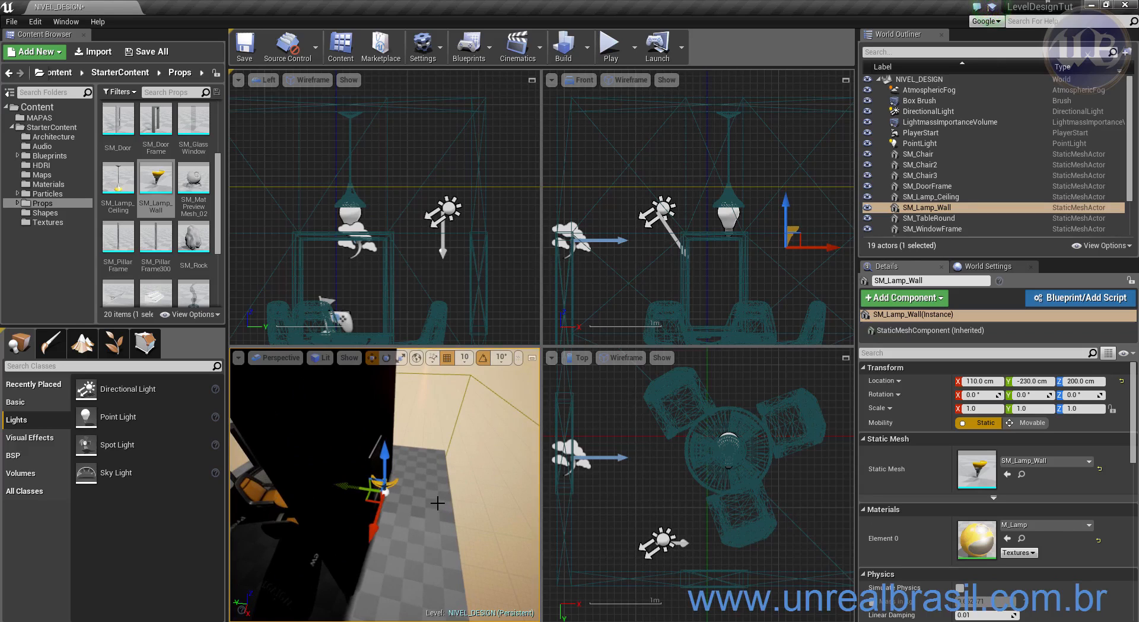
# - Rotate the wall lamp -90° about the Z axis so that it faces away from the outer wall
pyautogui.press('e')
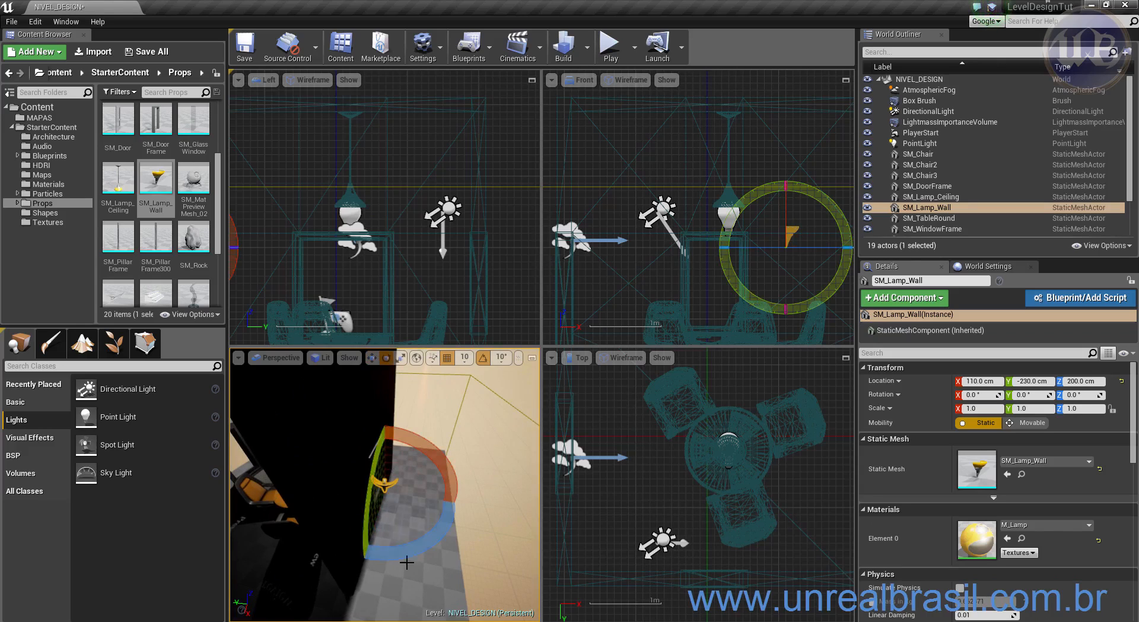
pyautogui.moveTo(394, 552); pyautogui.dragTo(466, 505)
pyautogui.press('w')
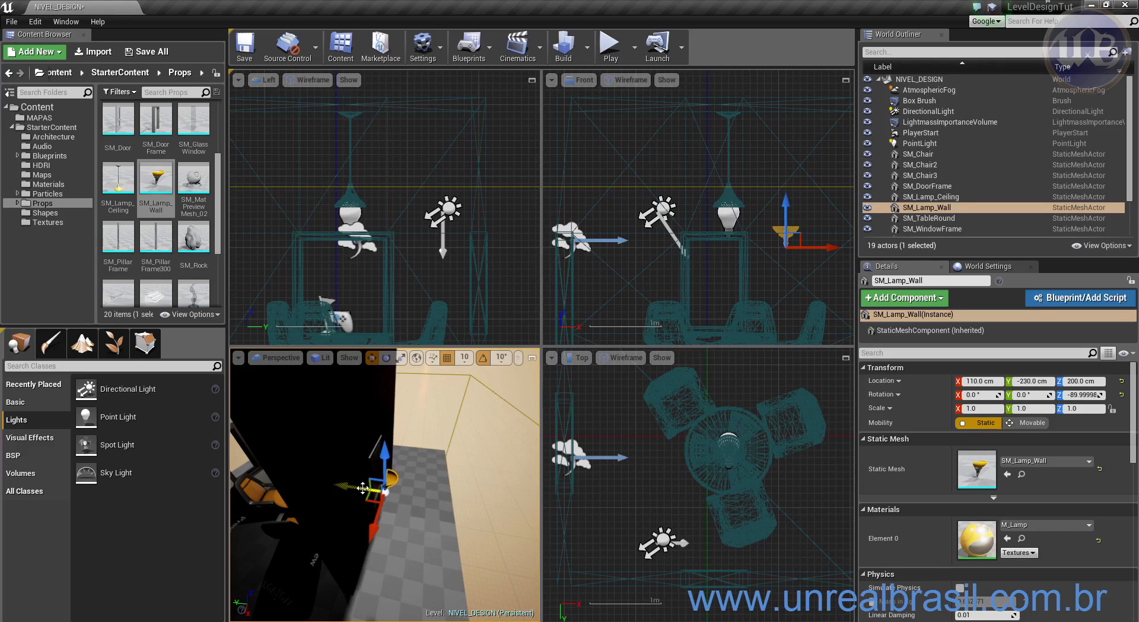
pyautogui.press('f')
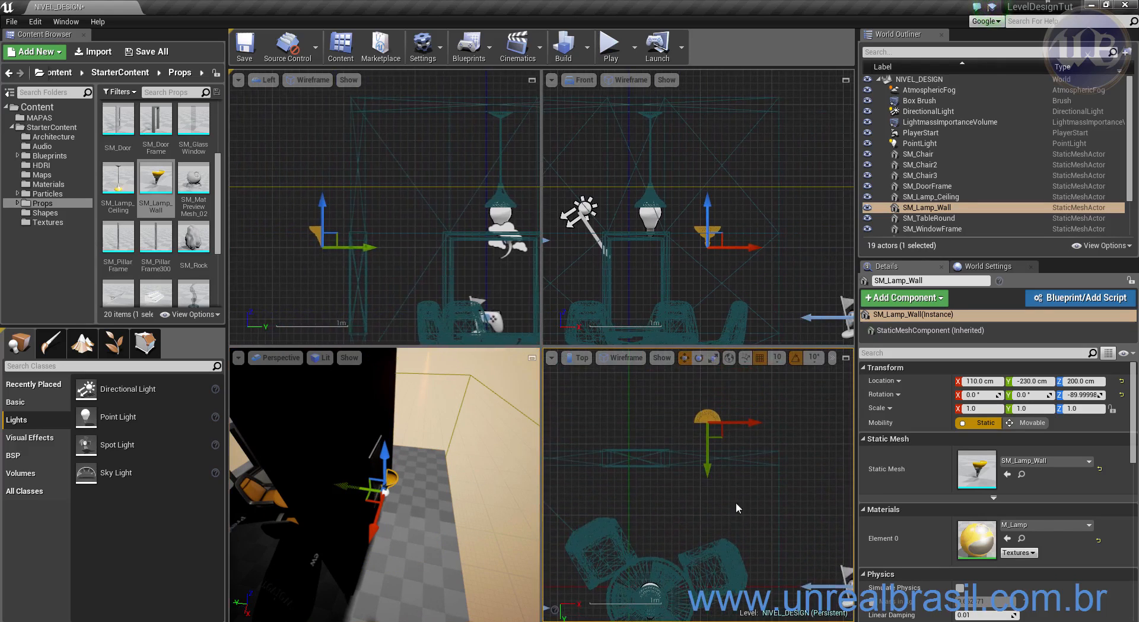
# - Move the wall lamp to Y -190 cm so its back sits against the outer face of the side wall
pyautogui.moveTo(707, 472); pyautogui.dragTo(711, 500)
pyautogui.scroll(11, 715, 477)
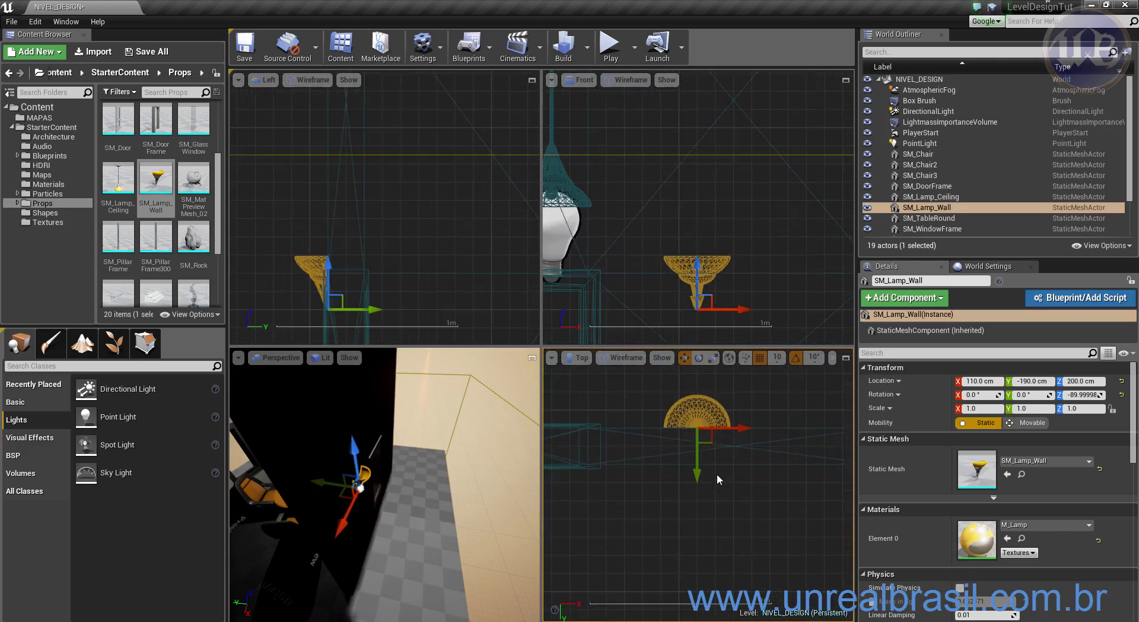
pyautogui.keyDown('alt'); pyautogui.moveTo(374, 560); pyautogui.dragTo(237, 507); pyautogui.keyUp('alt')
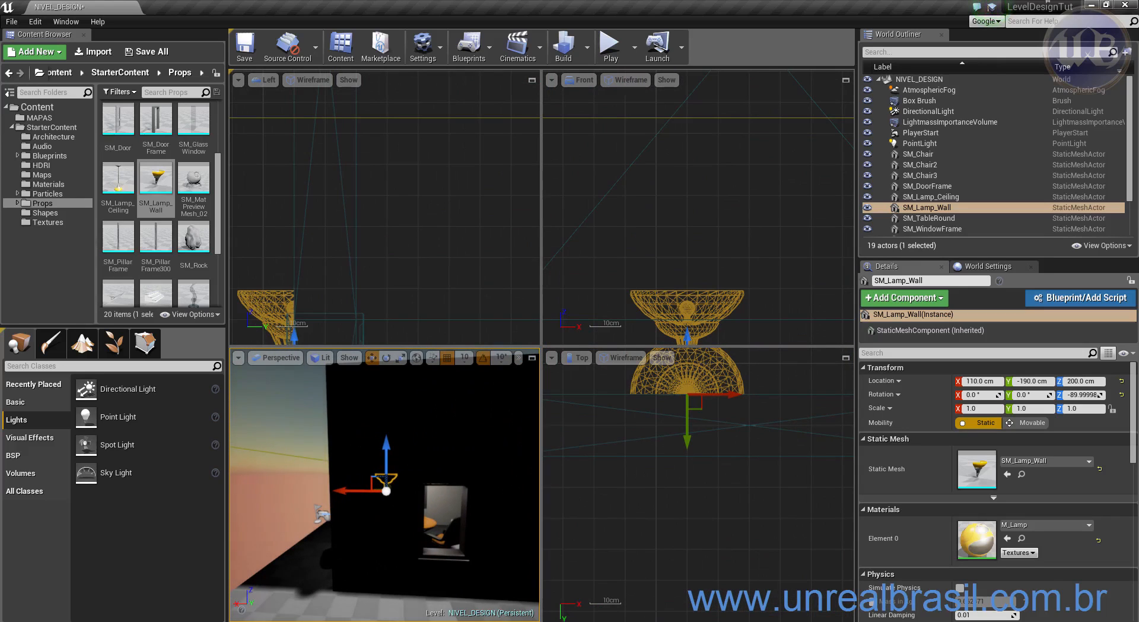
pyautogui.keyDown('alt'); pyautogui.moveTo(418, 556); pyautogui.dragTo(369, 528); pyautogui.keyUp('alt')
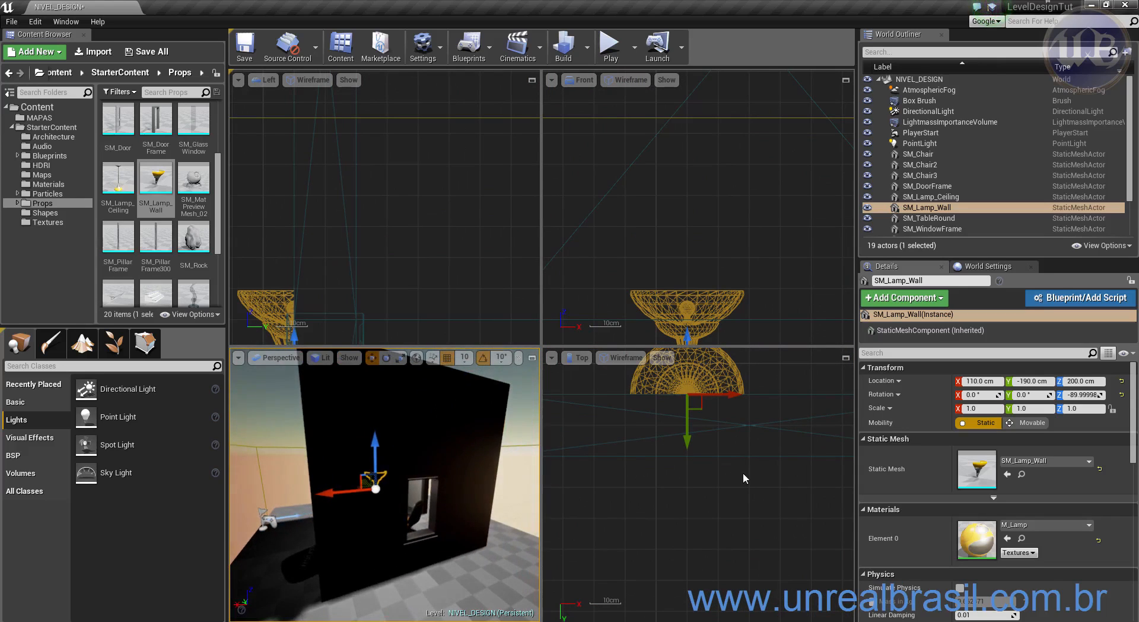
# - Duplicate the wall lamp along the X axis to X -110 cm, on the other side of the window
pyautogui.scroll(-10, 718, 475)
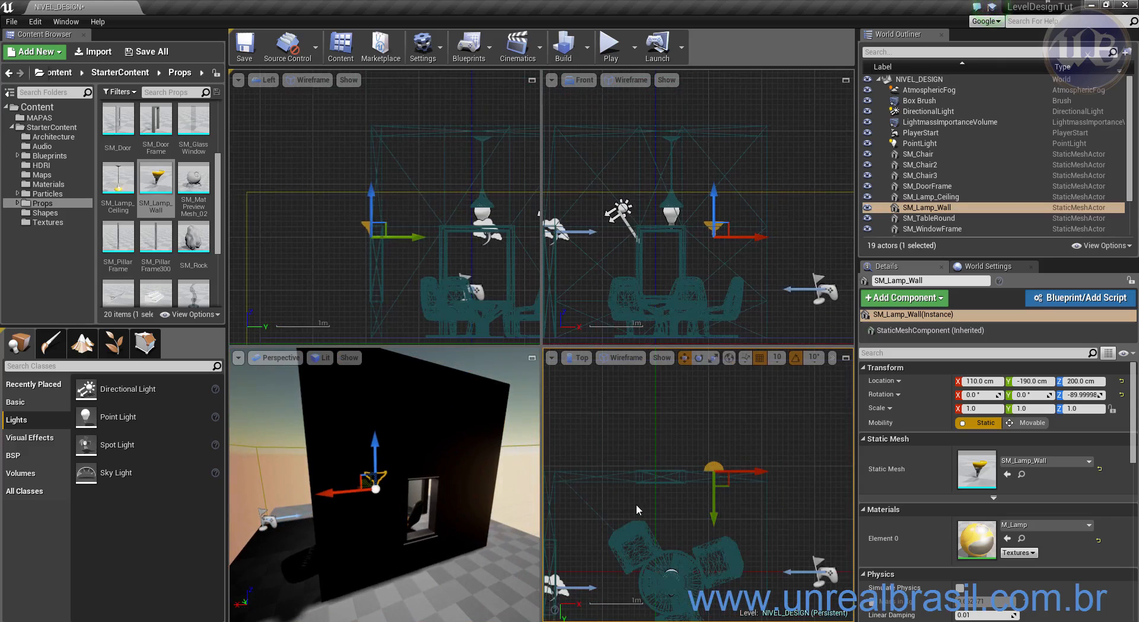
pyautogui.moveTo(636, 509); pyautogui.dragTo(645, 470, button='right')
pyautogui.keyDown('alt'); pyautogui.moveTo(760, 435); pyautogui.dragTo(643, 436); pyautogui.keyUp('alt')
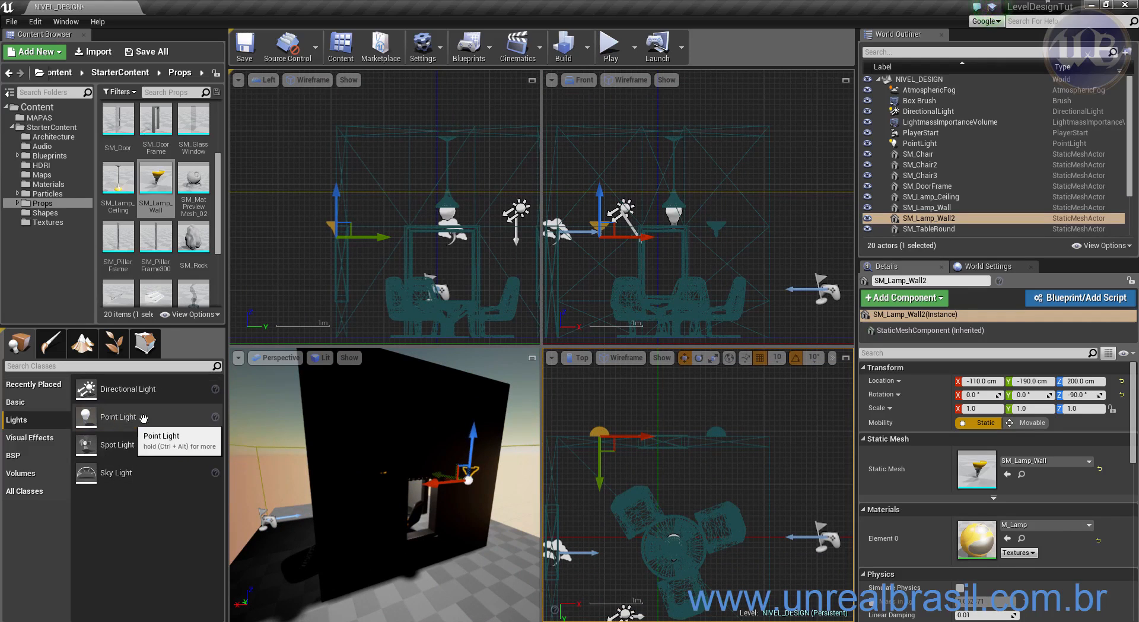
# - Add a point light at the duplicated wall lamp and lower it to about Z 224 cm, just above the shade
pyautogui.moveTo(112, 419); pyautogui.dragTo(614, 444)
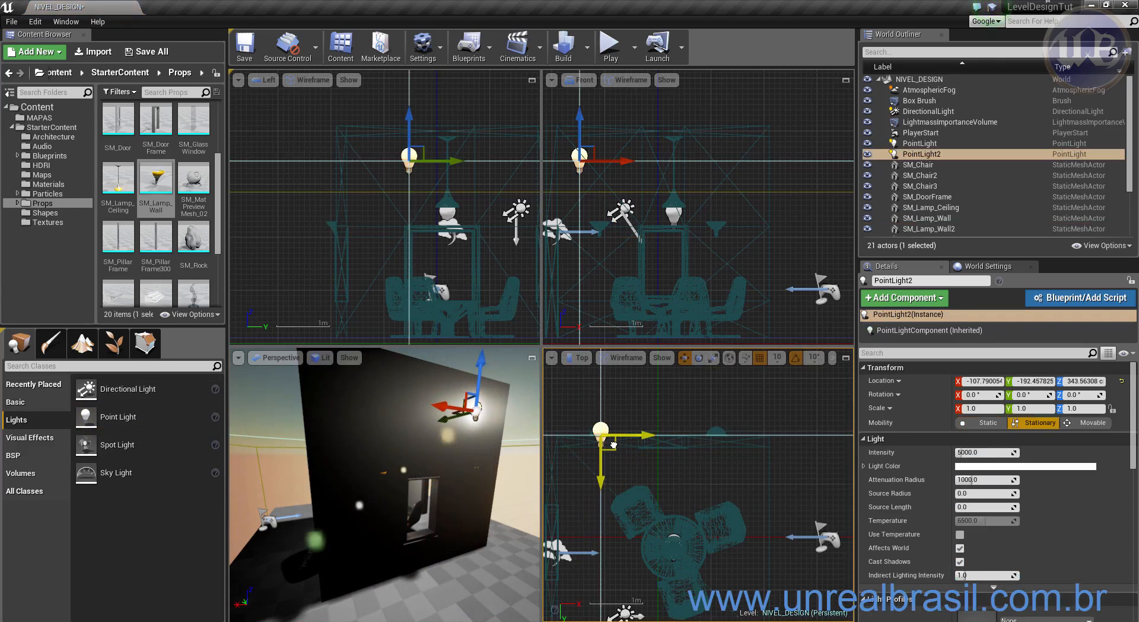
pyautogui.moveTo(604, 126); pyautogui.dragTo(605, 186)
pyautogui.moveTo(504, 430); pyautogui.dragTo(485, 434, button='right')
pyautogui.scroll(3, 516, 536)
pyautogui.scroll(-2, 516, 536)
pyautogui.scroll(1, 516, 536)
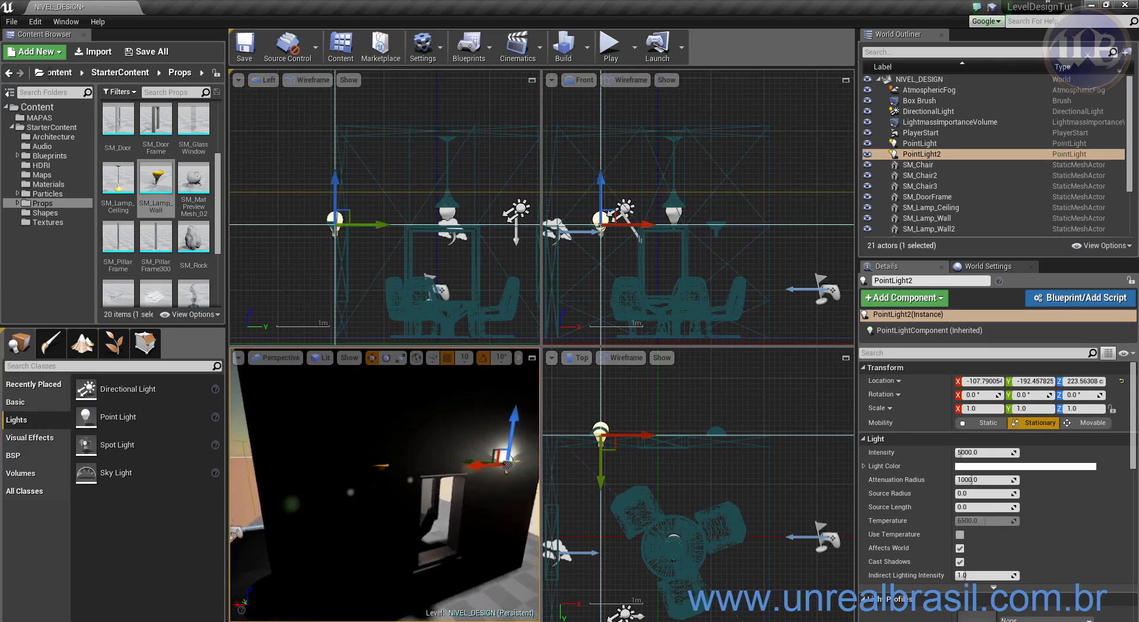
# - Try the point light 10 cm higher, at about Z 234 cm, and bring it back down
pyautogui.moveTo(490, 558); pyautogui.dragTo(522, 559, button='right')
pyautogui.moveTo(602, 184); pyautogui.dragTo(602, 177)
pyautogui.moveTo(439, 492)
pyautogui.mouseDown(button='right')
pyautogui.moveTo(404, 494)
pyautogui.moveTo(450, 490)
pyautogui.mouseUp(button='right')
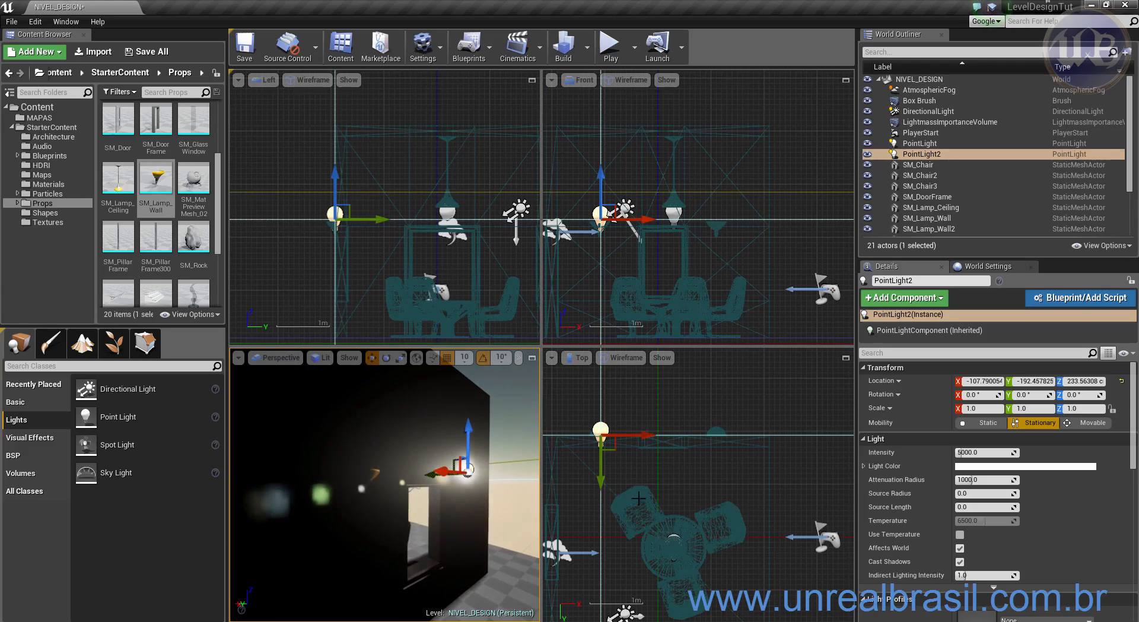
pyautogui.moveTo(601, 172); pyautogui.dragTo(601, 177)
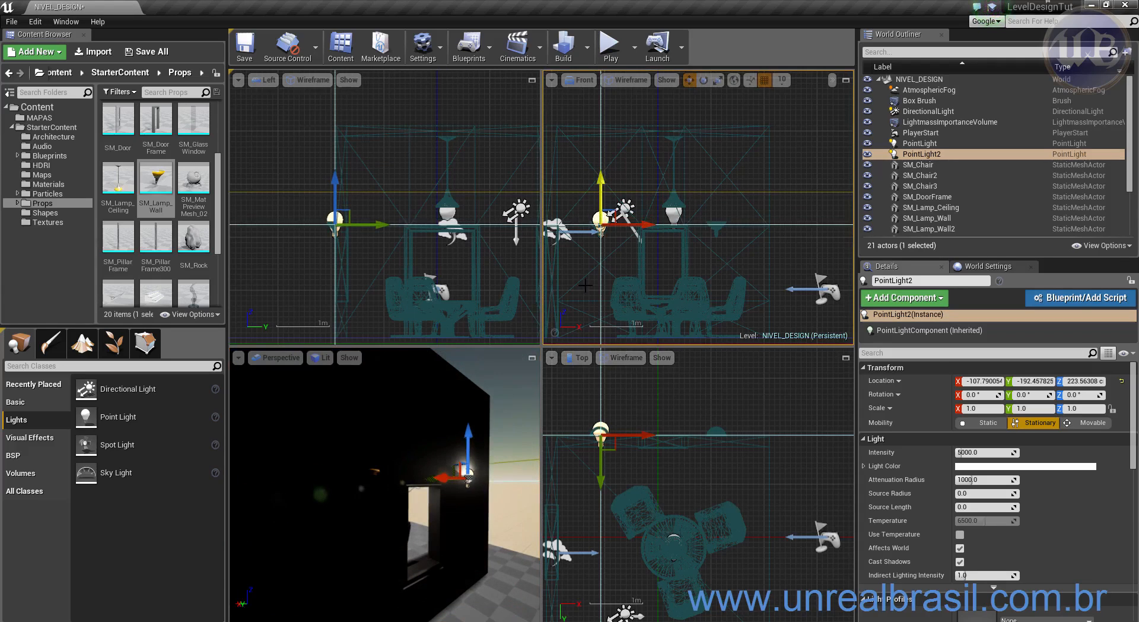
pyautogui.moveTo(596, 482)
pyautogui.mouseDown()
pyautogui.moveTo(604, 472)
pyautogui.moveTo(603, 481)
pyautogui.mouseUp()
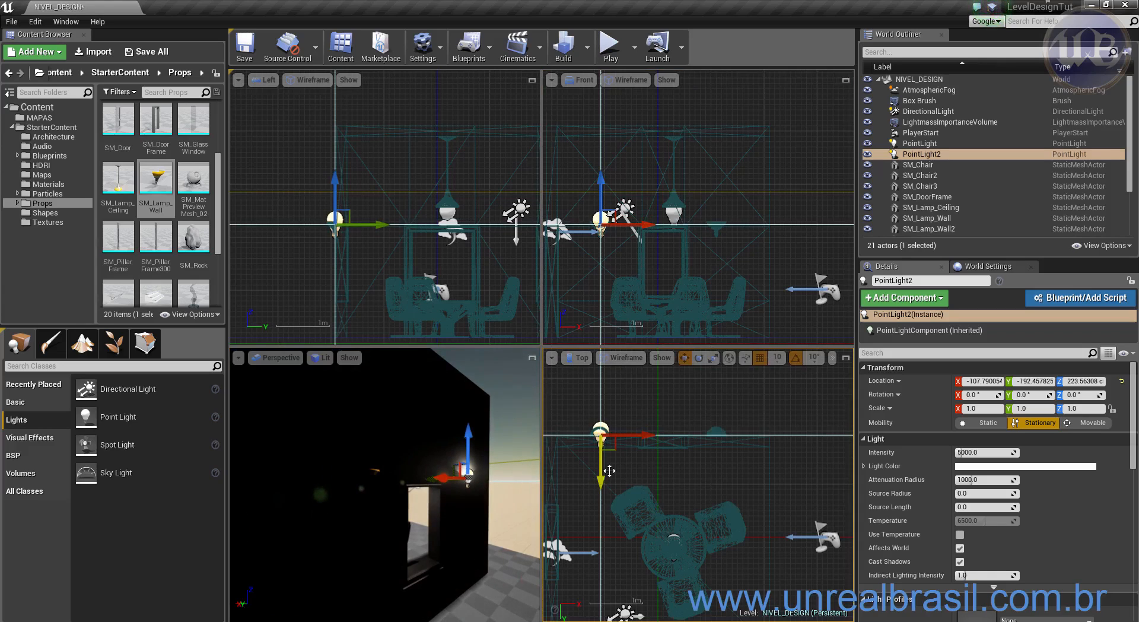
# - Duplicate the point light along the X axis to about X 112 cm, over the first wall lamp
pyautogui.keyDown('alt'); pyautogui.moveTo(648, 436); pyautogui.dragTo(764, 436); pyautogui.keyUp('alt')
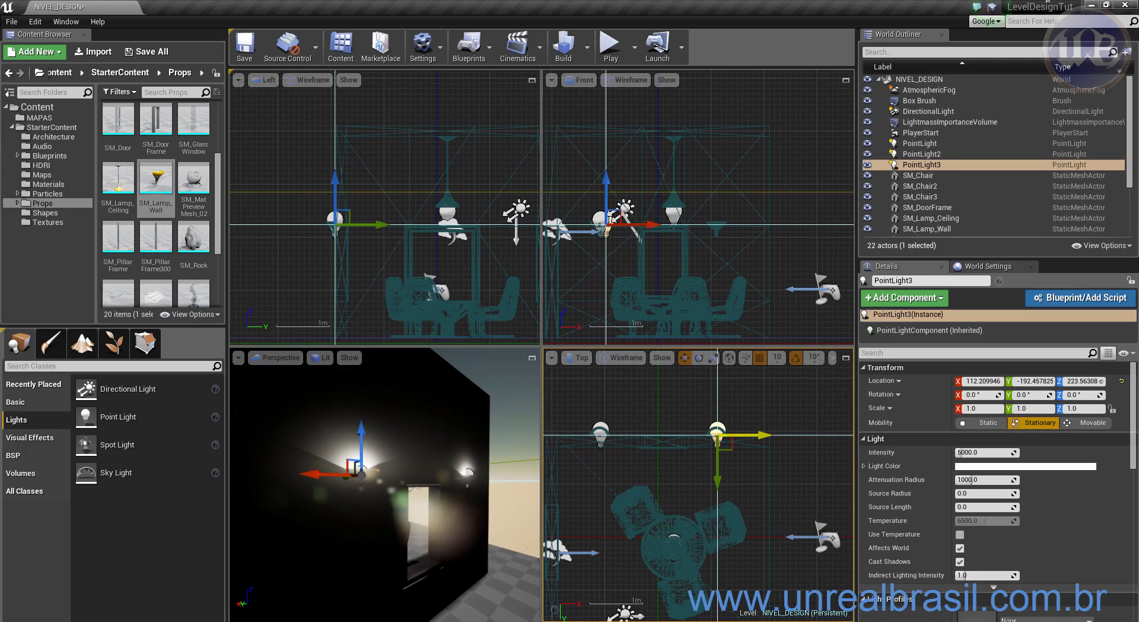
pyautogui.press('f')
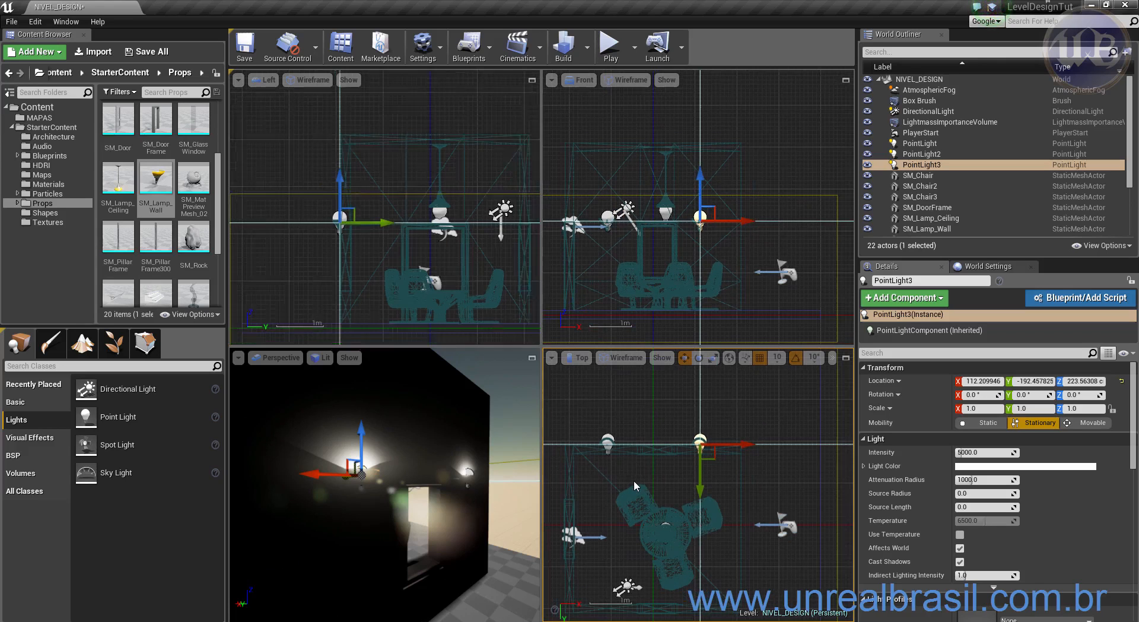
pyautogui.scroll(3, 614, 480)
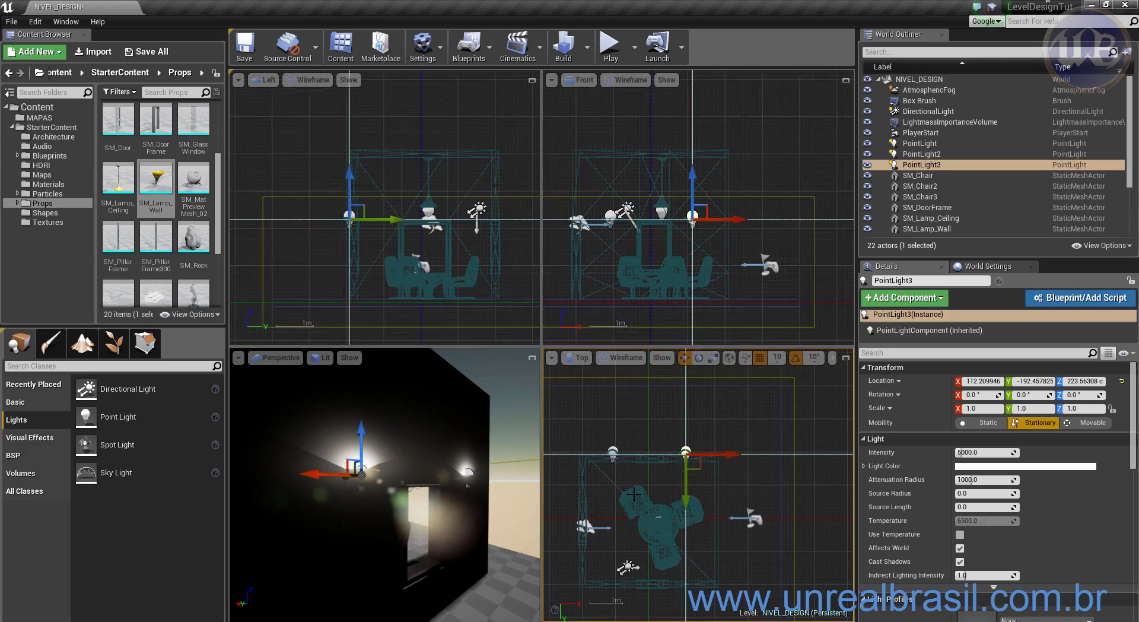
# - Duplicate both wall lamps and their point lights along Y to the opposite outer wall, with the lamps at Y 250 cm
pyautogui.click(583, 413)
pyautogui.moveTo(608, 415); pyautogui.dragTo(745, 432)
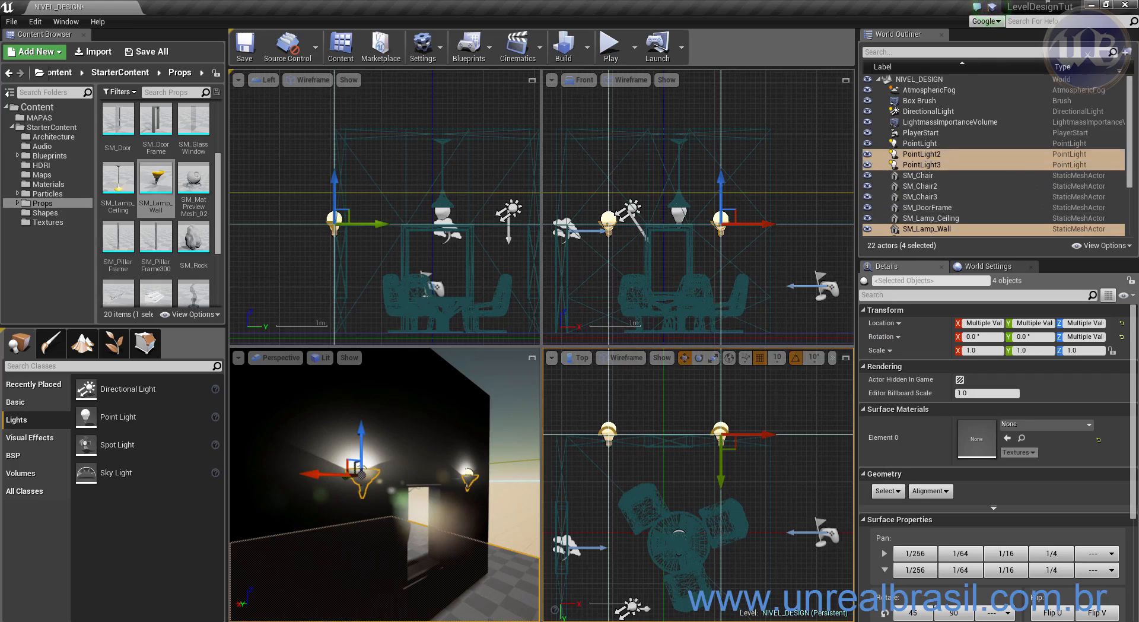
pyautogui.scroll(-3, 1136, 169)
pyautogui.scroll(-3, 1137, 169)
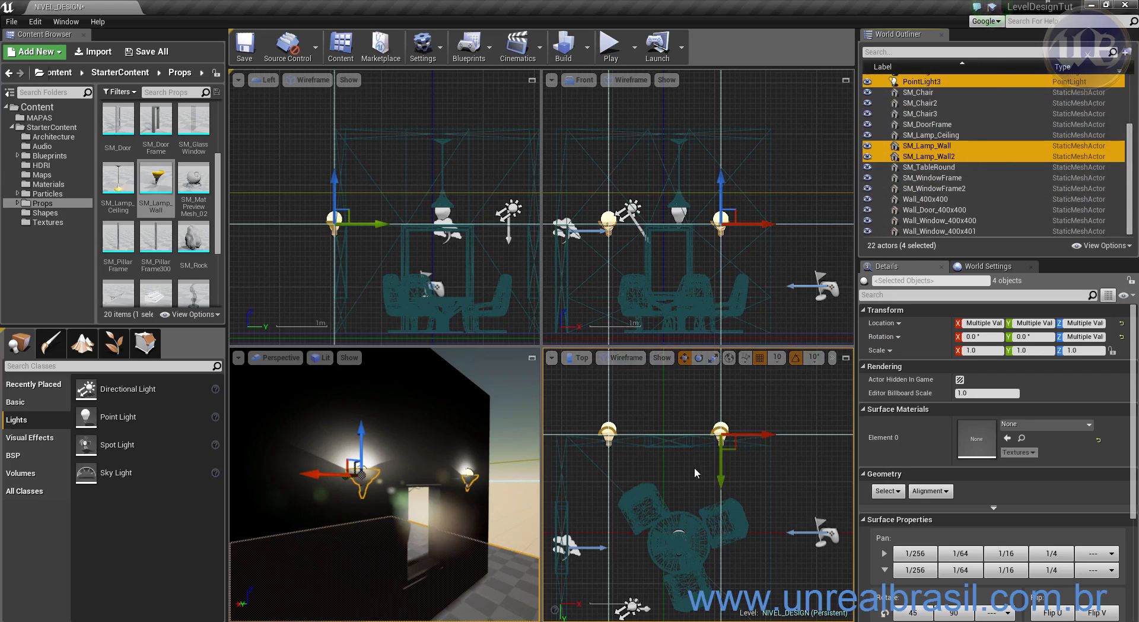
pyautogui.scroll(-5, 693, 467)
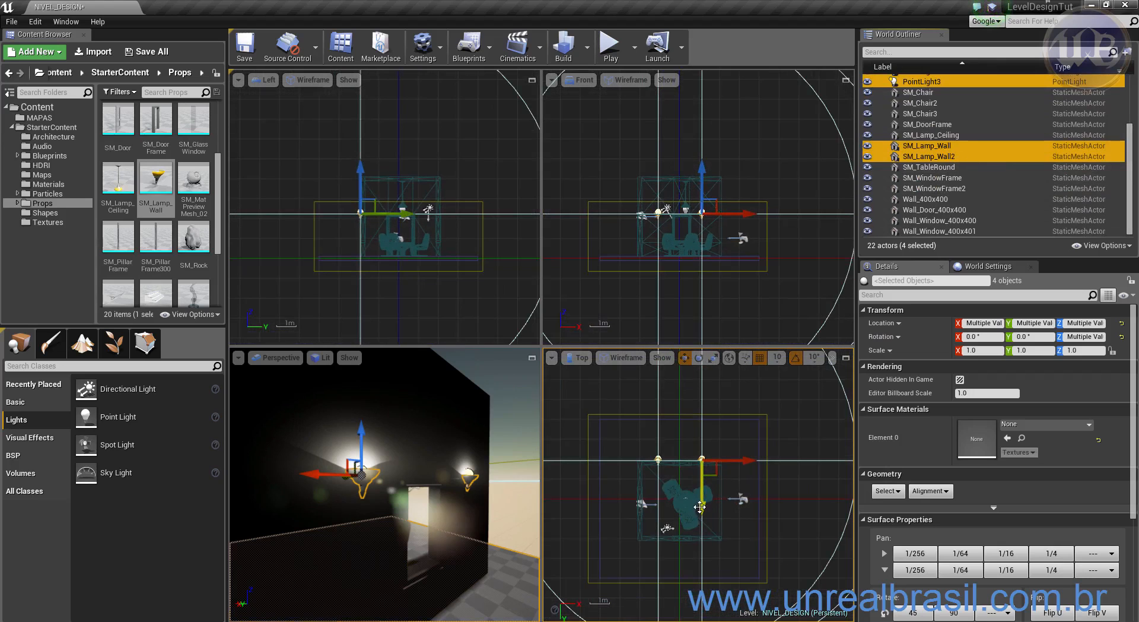
pyautogui.keyDown('alt'); pyautogui.moveTo(702, 507); pyautogui.dragTo(702, 592); pyautogui.keyUp('alt')
pyautogui.scroll(5, 671, 531)
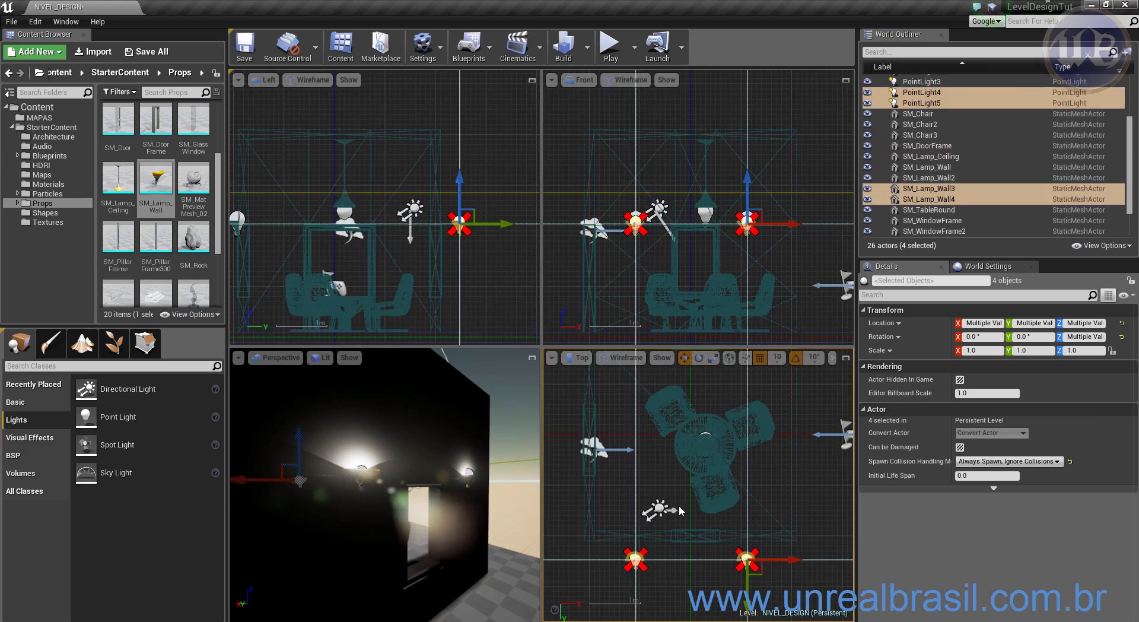
# - Rotate the copied wall lamp at X -110 cm to 90° about Z and move it to Y 210 cm against the wall
pyautogui.click(674, 571)
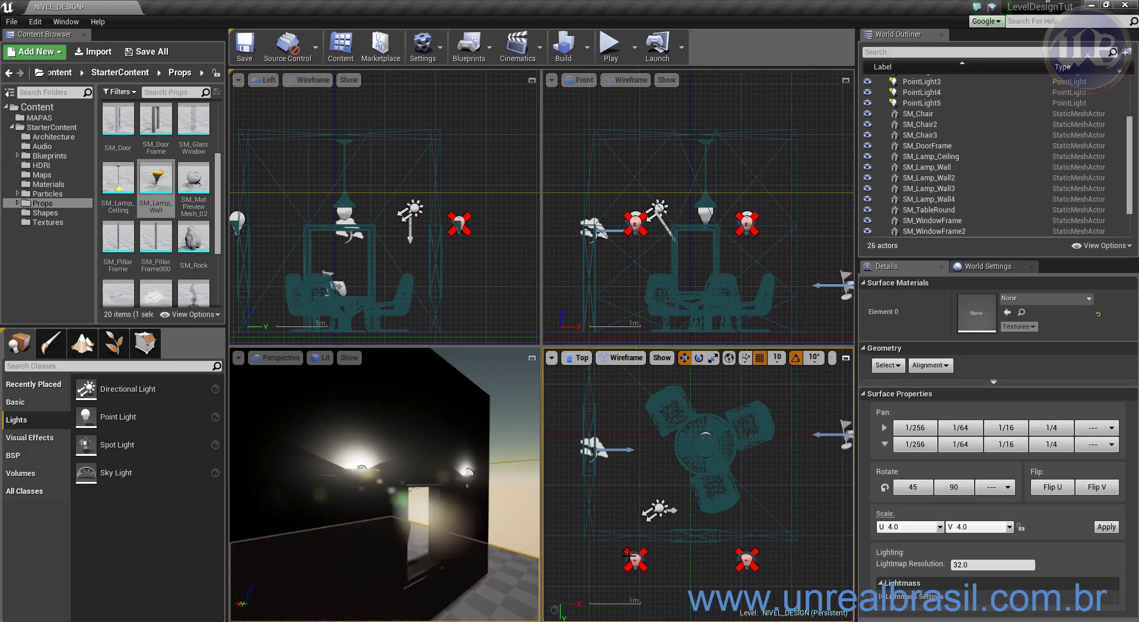
pyautogui.click(636, 554)
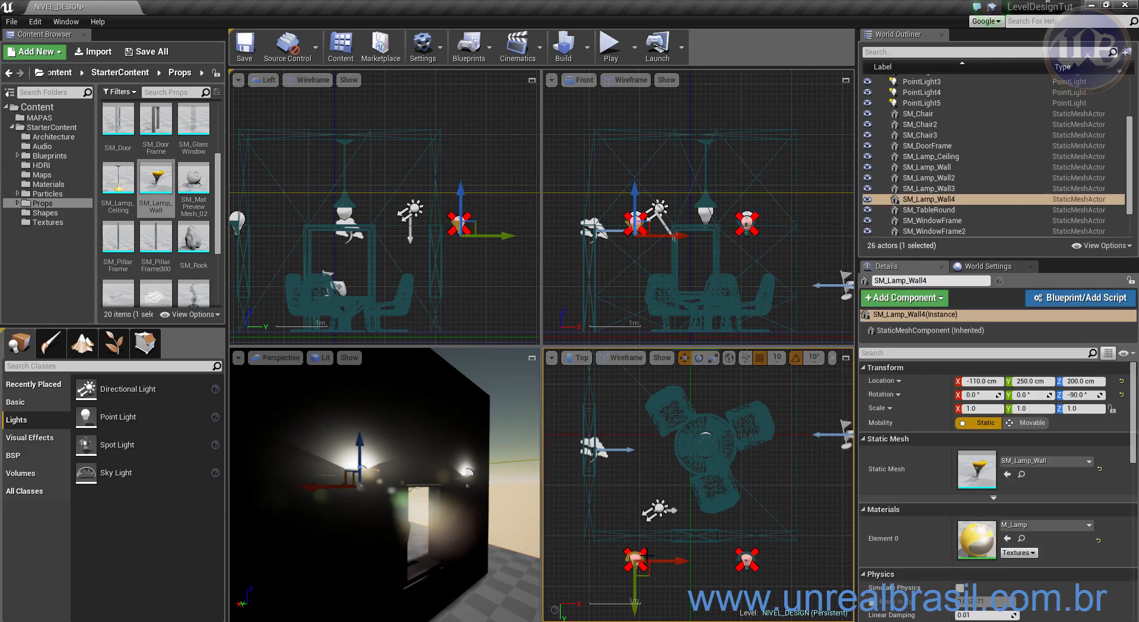
pyautogui.scroll(2, 662, 589)
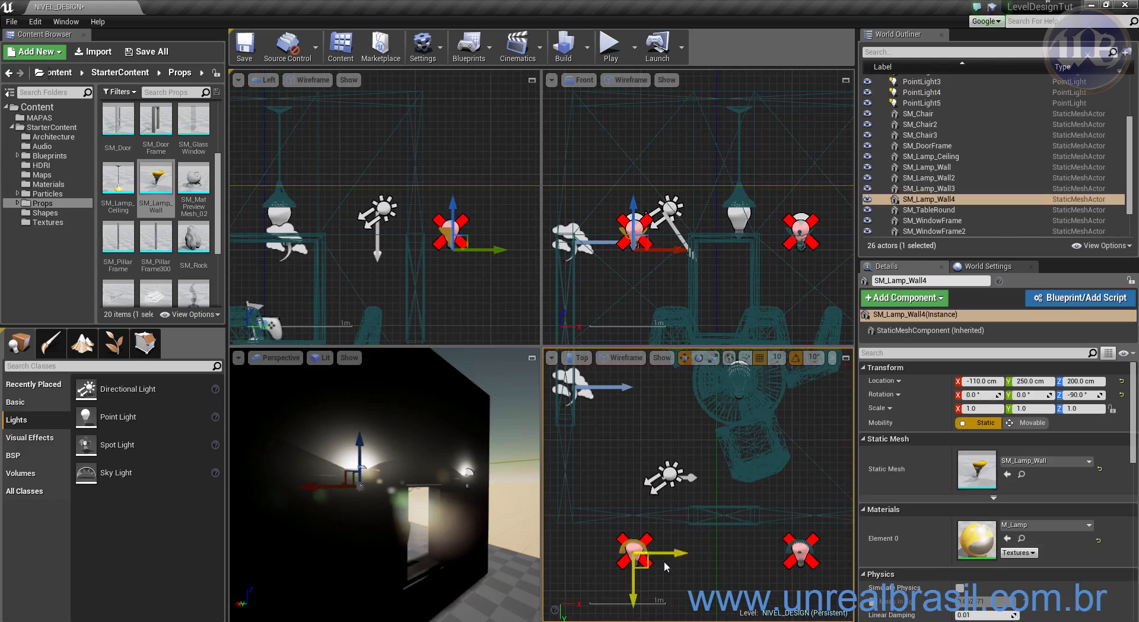
pyautogui.press('e')
pyautogui.moveTo(669, 601)
pyautogui.mouseDown()
pyautogui.moveTo(584, 605)
pyautogui.moveTo(611, 609)
pyautogui.moveTo(585, 594)
pyautogui.moveTo(562, 553)
pyautogui.mouseUp()
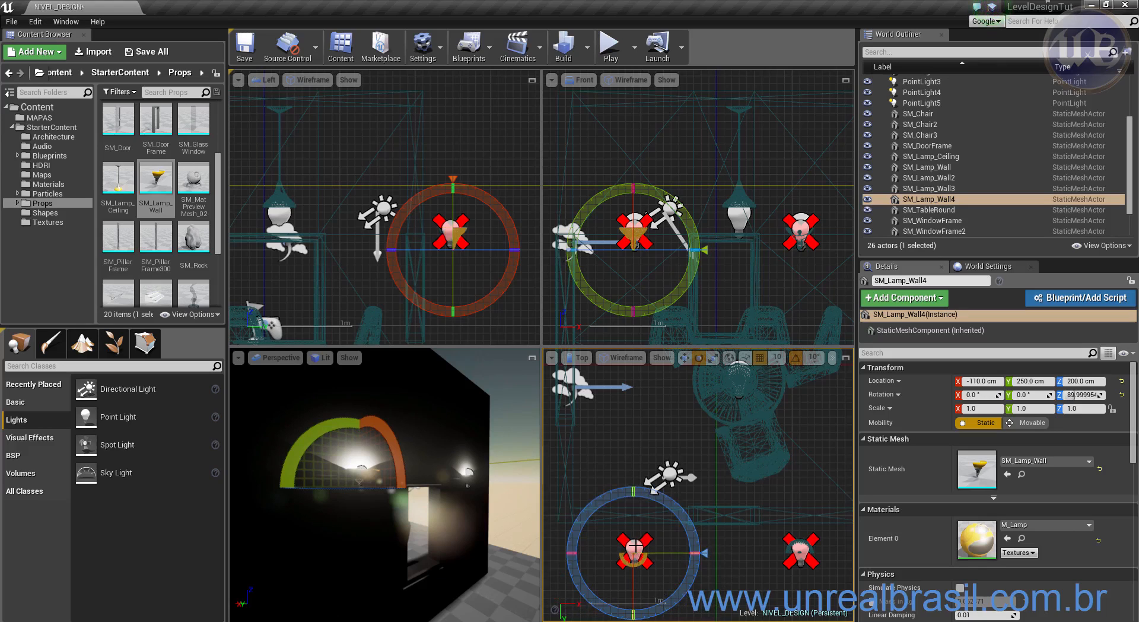
pyautogui.press('w')
pyautogui.moveTo(634, 596); pyautogui.dragTo(634, 564)
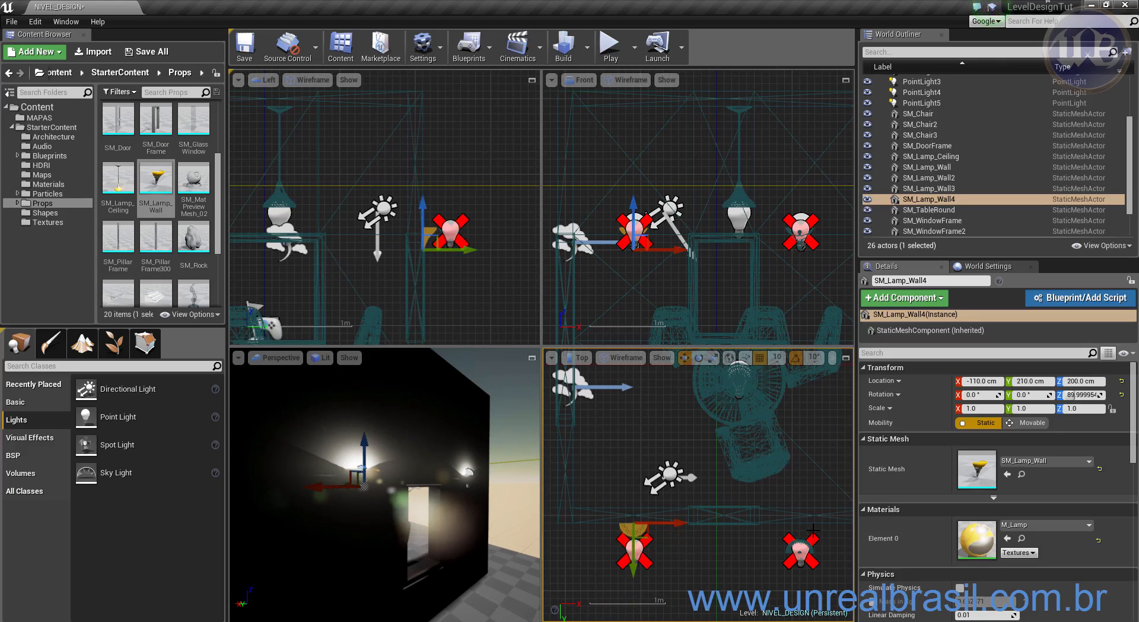
# - Rotate the copied wall lamp at X 110 cm to 90° about Z and move it to Y 210 cm against the wall
pyautogui.click(801, 548)
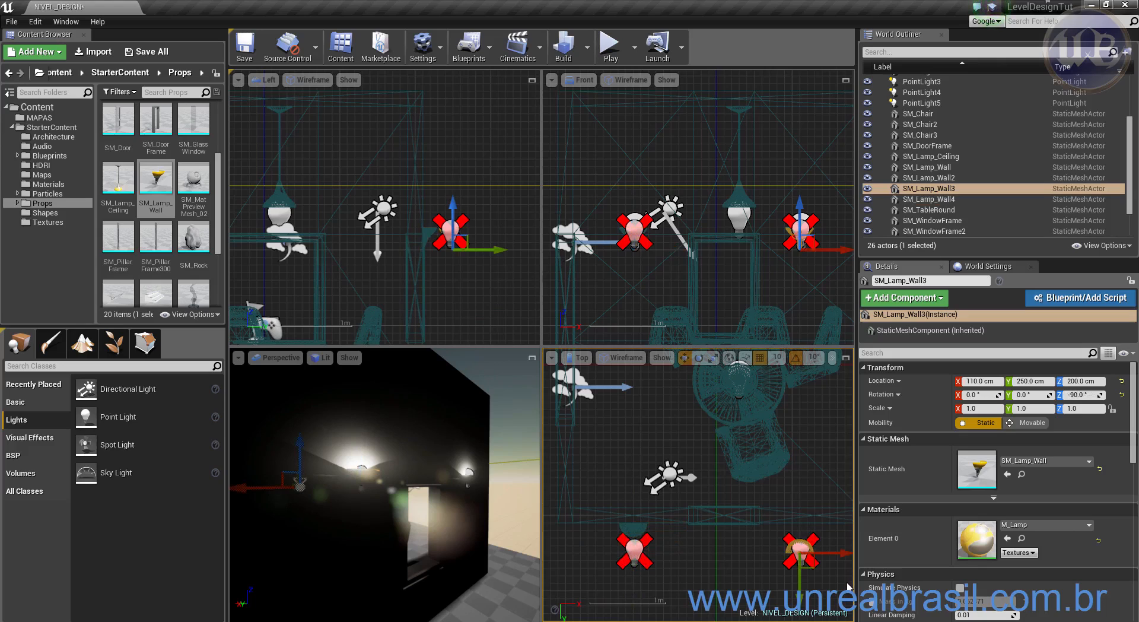
pyautogui.press('e')
pyautogui.moveTo(828, 604); pyautogui.dragTo(741, 555)
pyautogui.press('w')
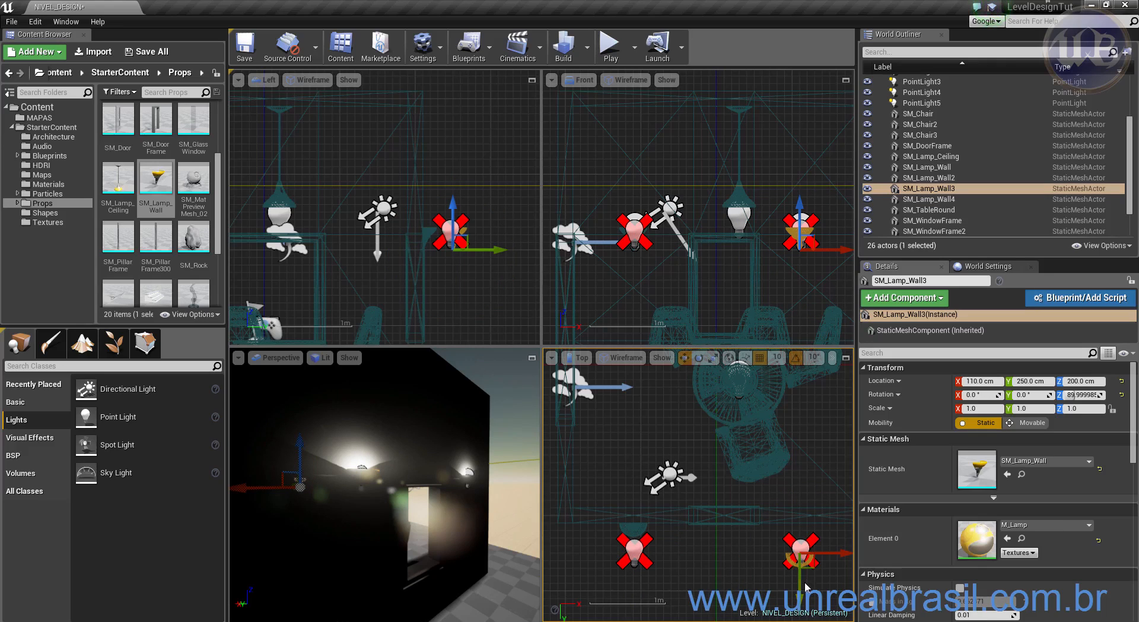
pyautogui.moveTo(796, 604); pyautogui.dragTo(795, 571)
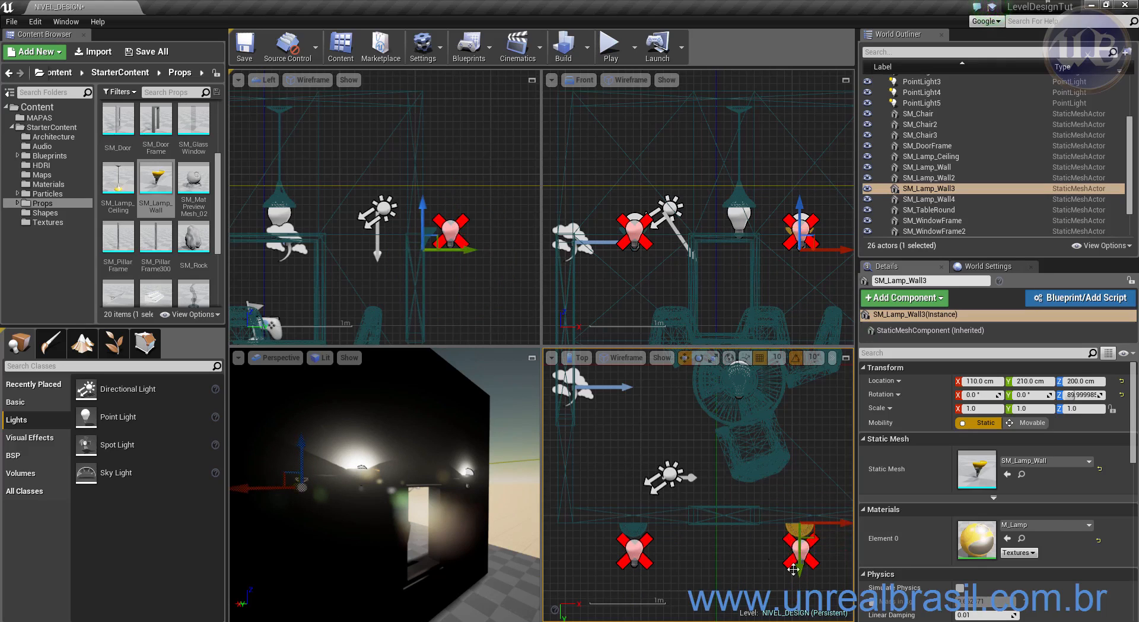
# - Set the intensity of the two copied point lights, PointLight4 and PointLight5, to 100
pyautogui.click(636, 550)
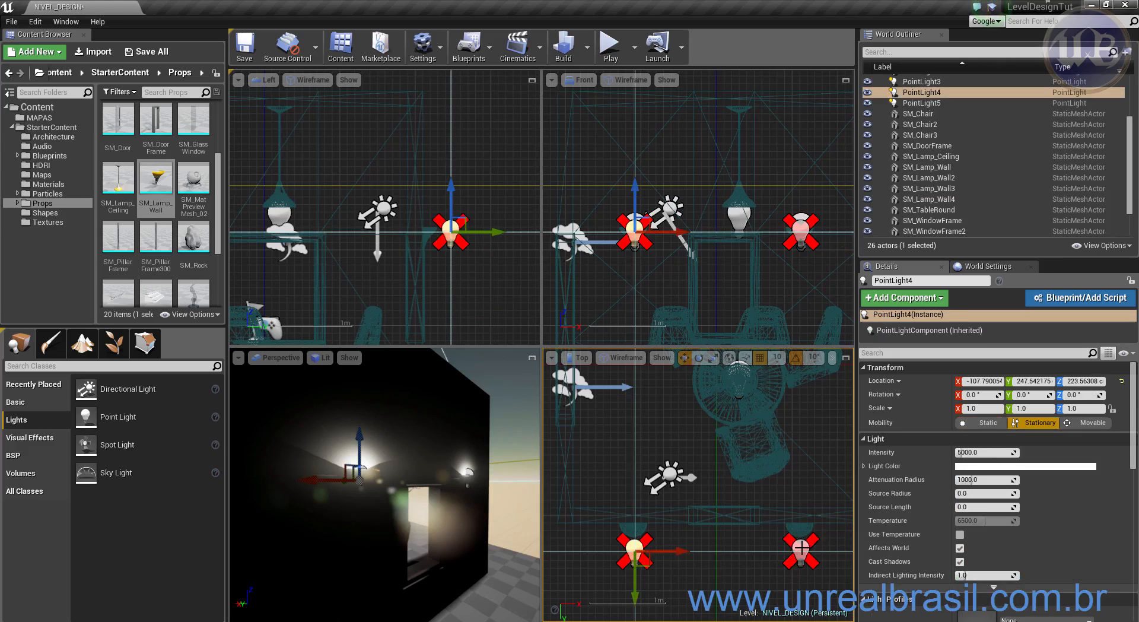
pyautogui.keyDown('ctrl'); pyautogui.click(802, 548); pyautogui.keyUp('ctrl')
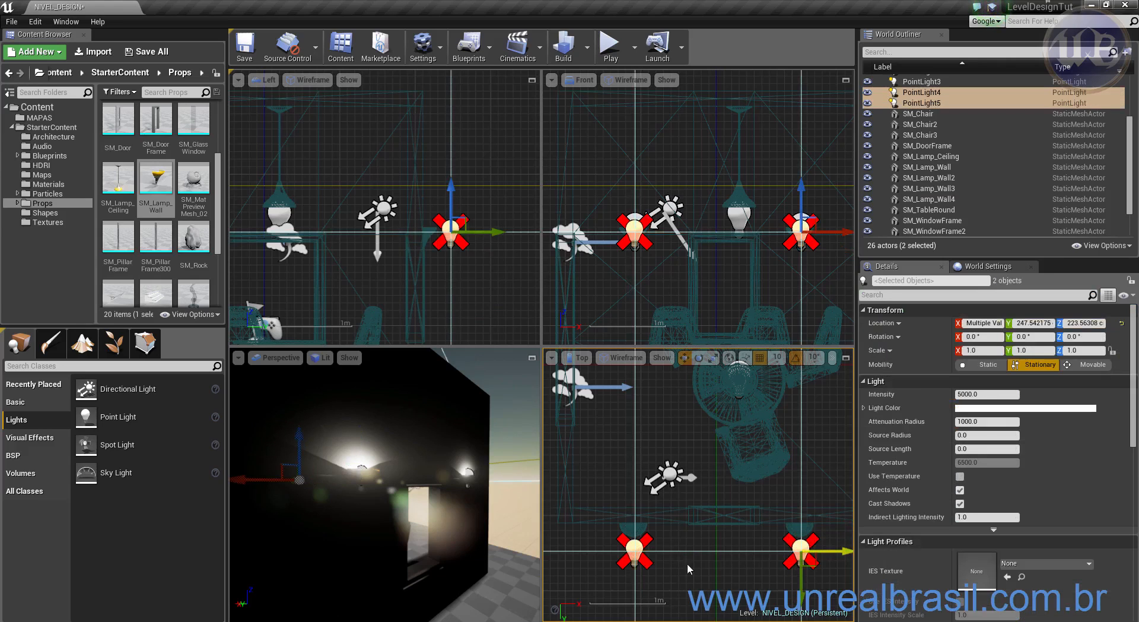
pyautogui.scroll(-6, 679, 457)
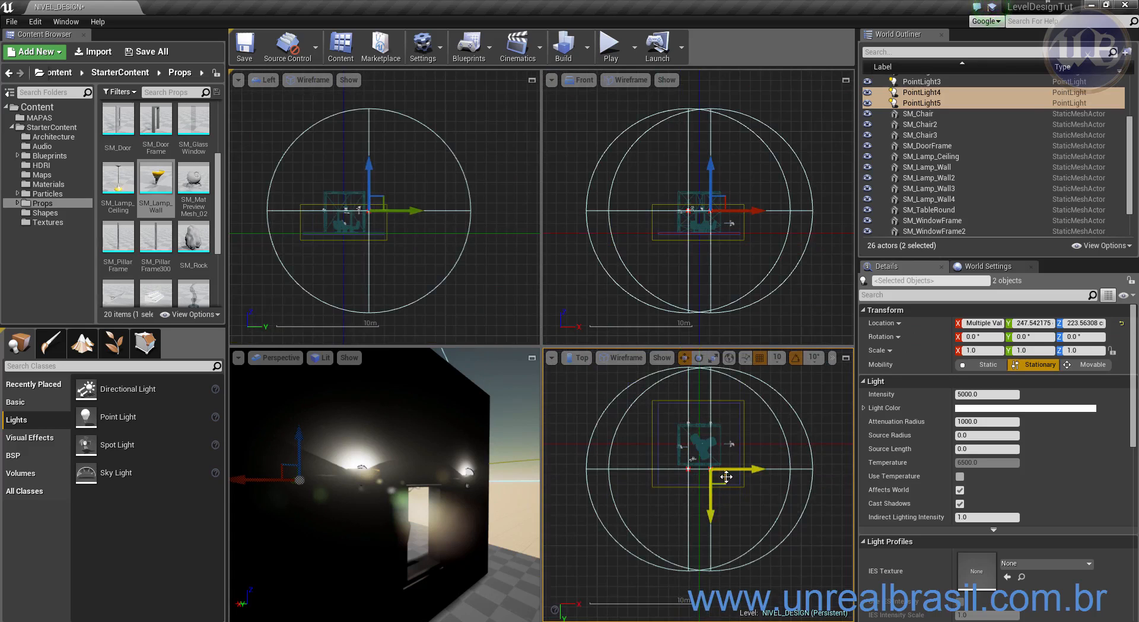
pyautogui.press('f')
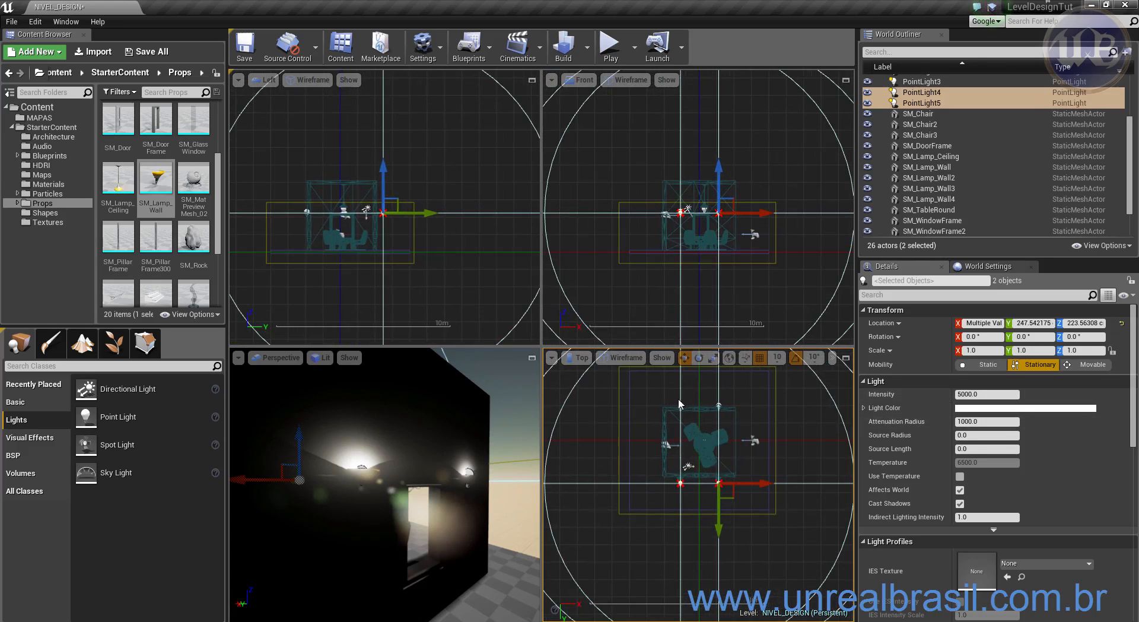
pyautogui.click(931, 93)
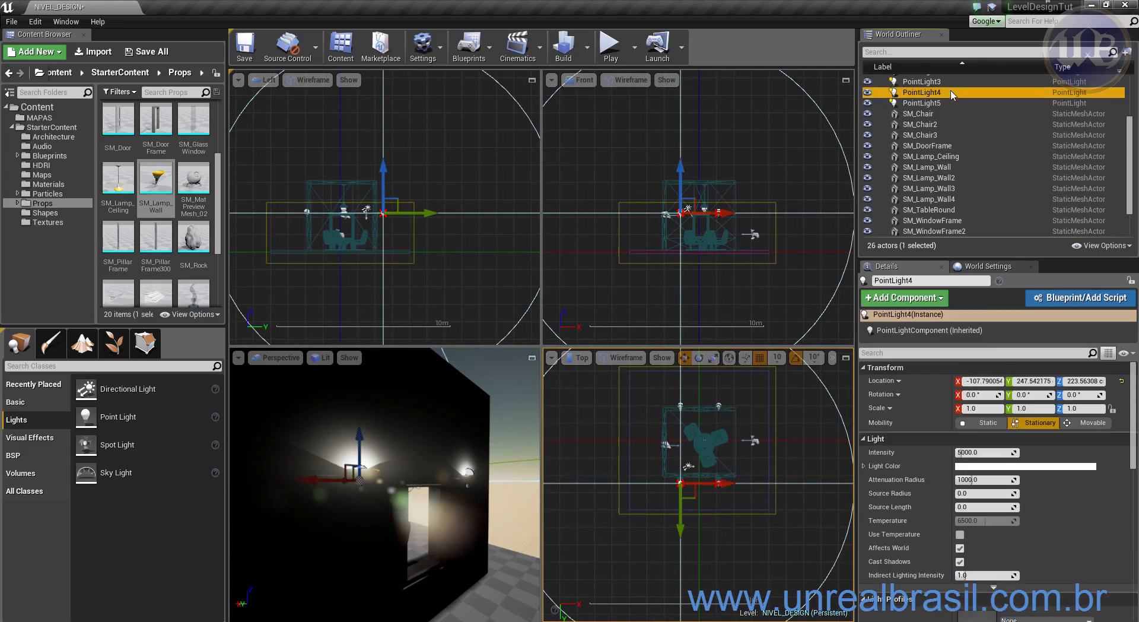
pyautogui.keyDown('ctrl'); pyautogui.click(949, 102); pyautogui.keyUp('ctrl')
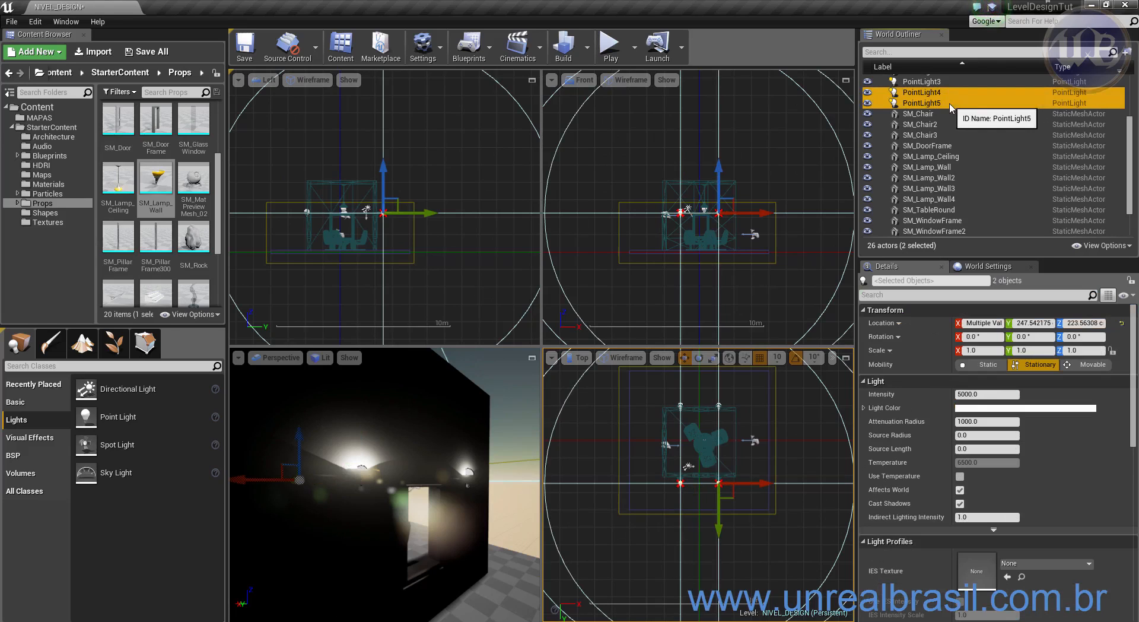
pyautogui.click(992, 395)
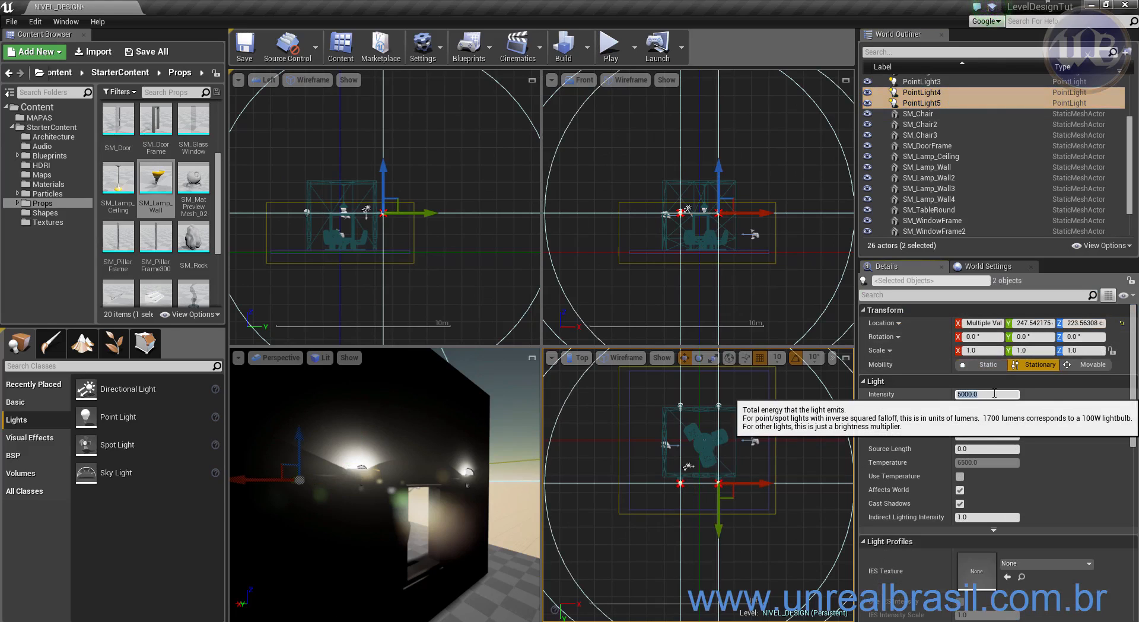
pyautogui.write('10')
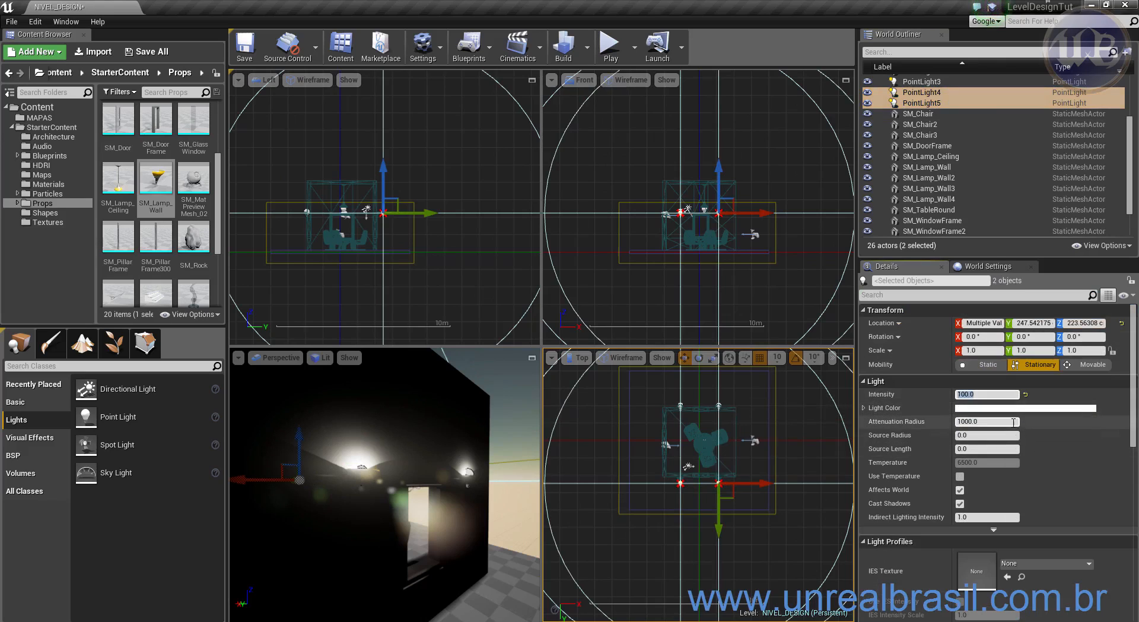
# - Set the attenuation radius of PointLight4 and PointLight5 to 100
pyautogui.click(984, 421)
pyautogui.write('100')
pyautogui.press('Return')
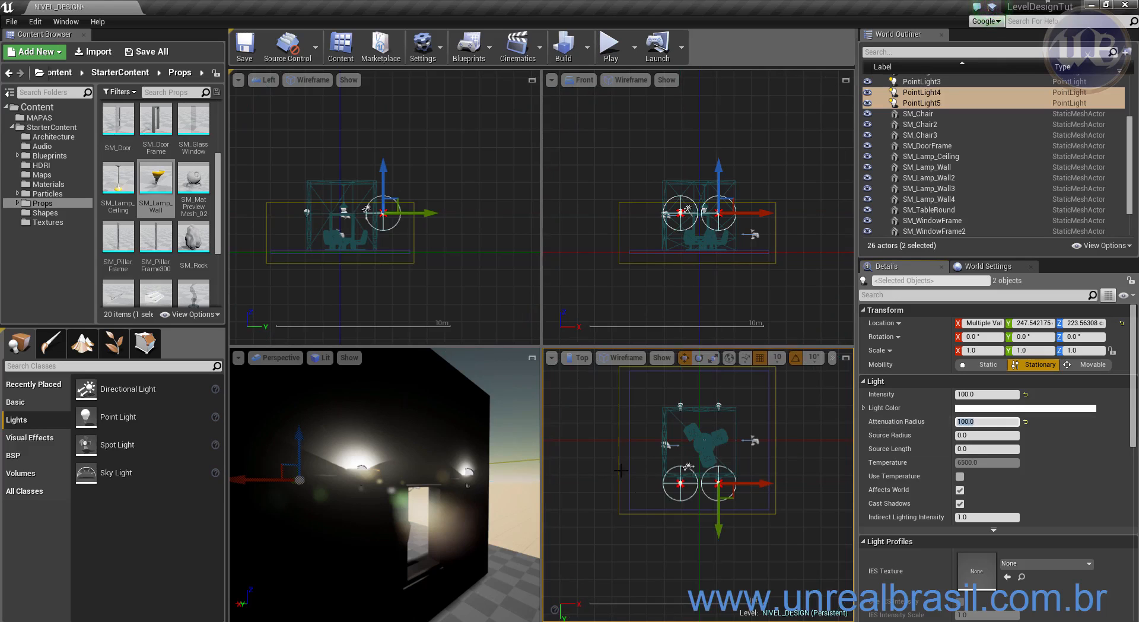
pyautogui.scroll(4, 704, 498)
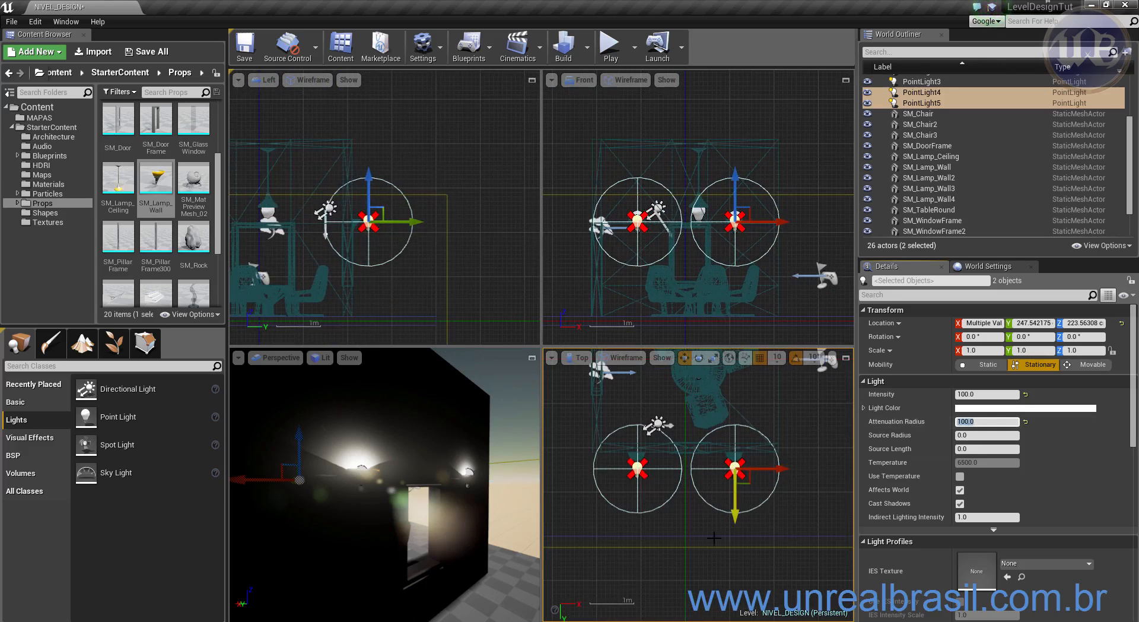
# - Set the mobility of PointLight5 and PointLight4, at the copied wall lamps, to Static
pyautogui.click(695, 523)
pyautogui.click(638, 468)
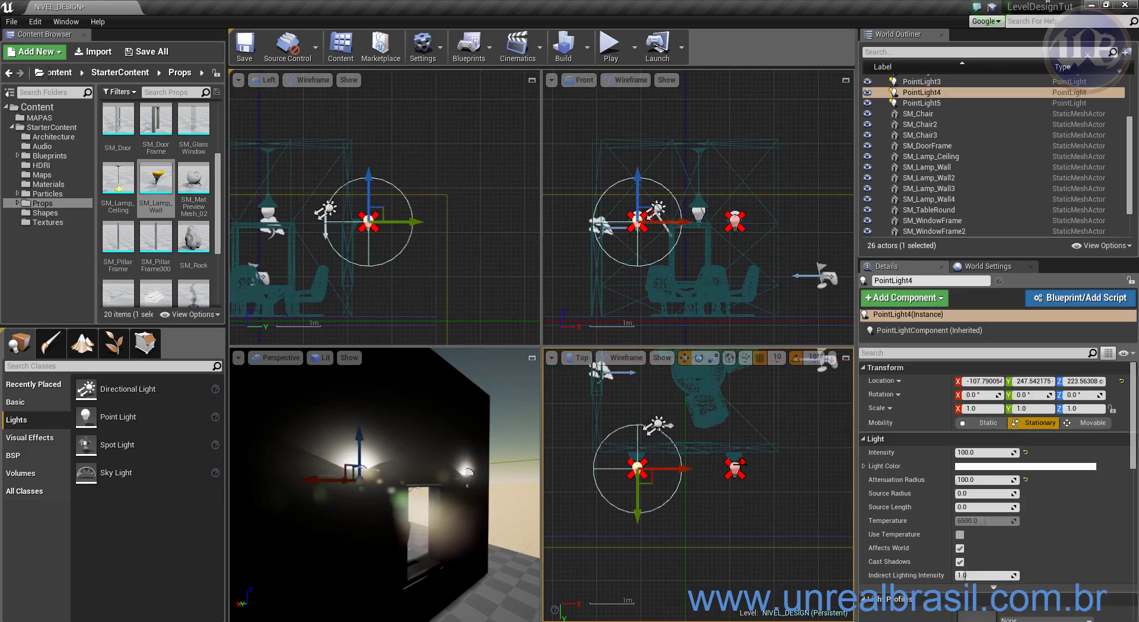
pyautogui.click(735, 468)
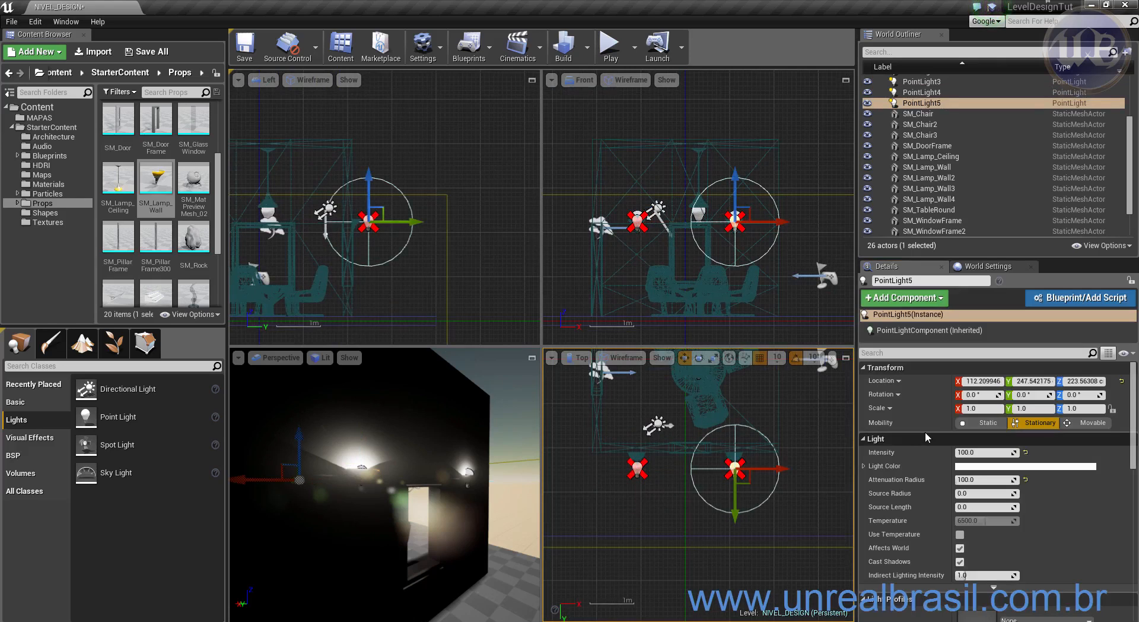
pyautogui.click(984, 423)
pyautogui.click(638, 468)
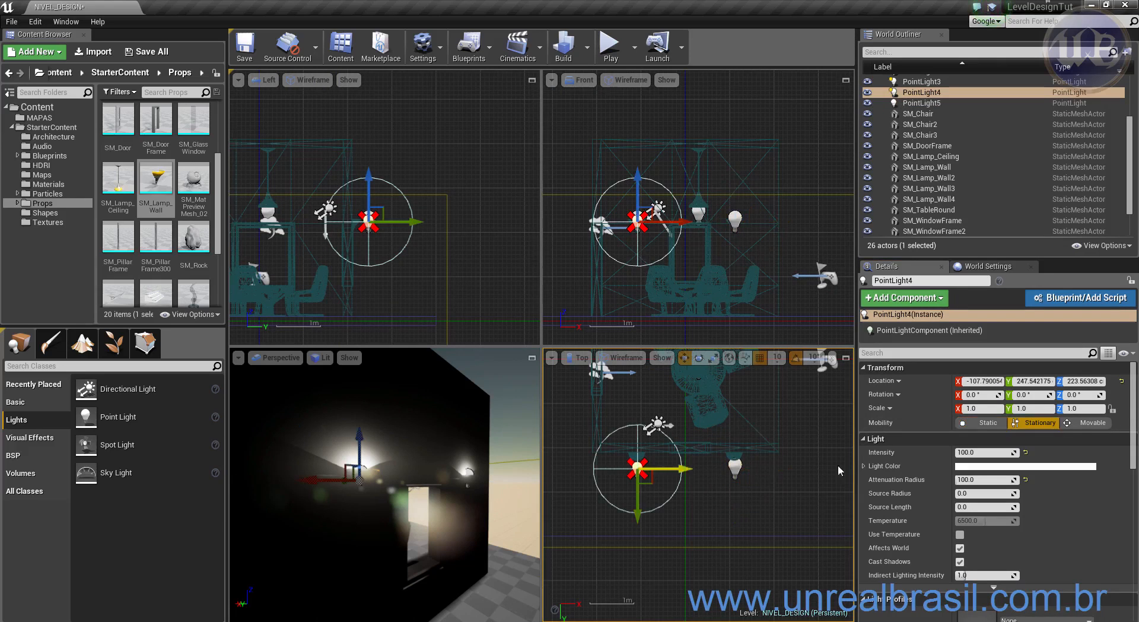
pyautogui.click(985, 423)
# - Set the mobility of PointLight2 and PointLight3, at the wall lamps on the opposite wall, to Static
pyautogui.moveTo(709, 485); pyautogui.dragTo(778, 556, button='right')
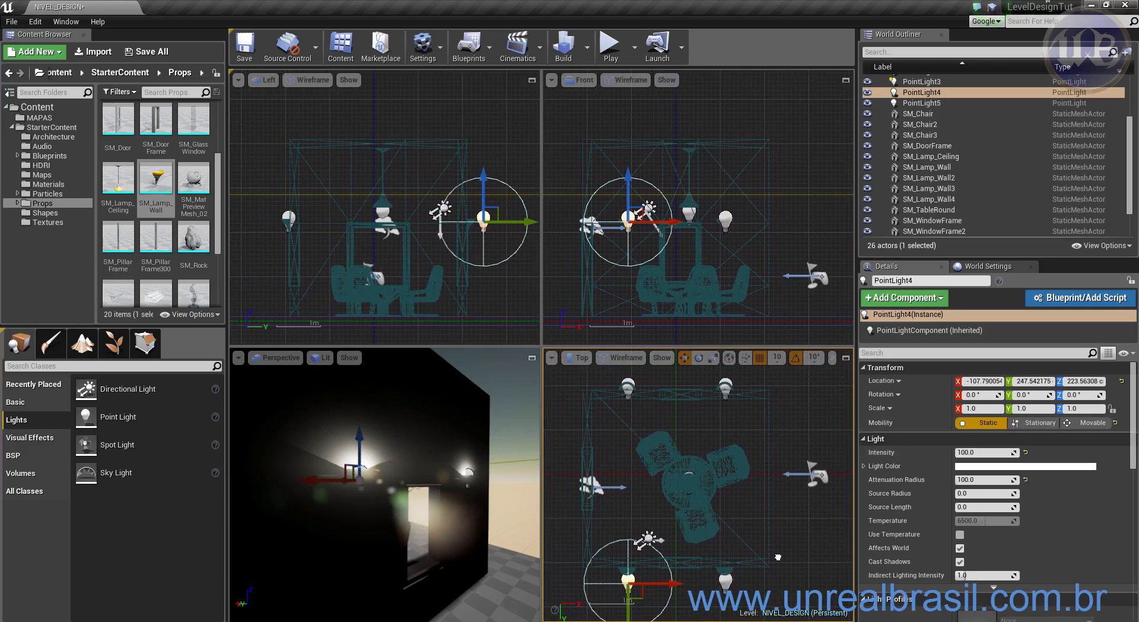
pyautogui.click(628, 383)
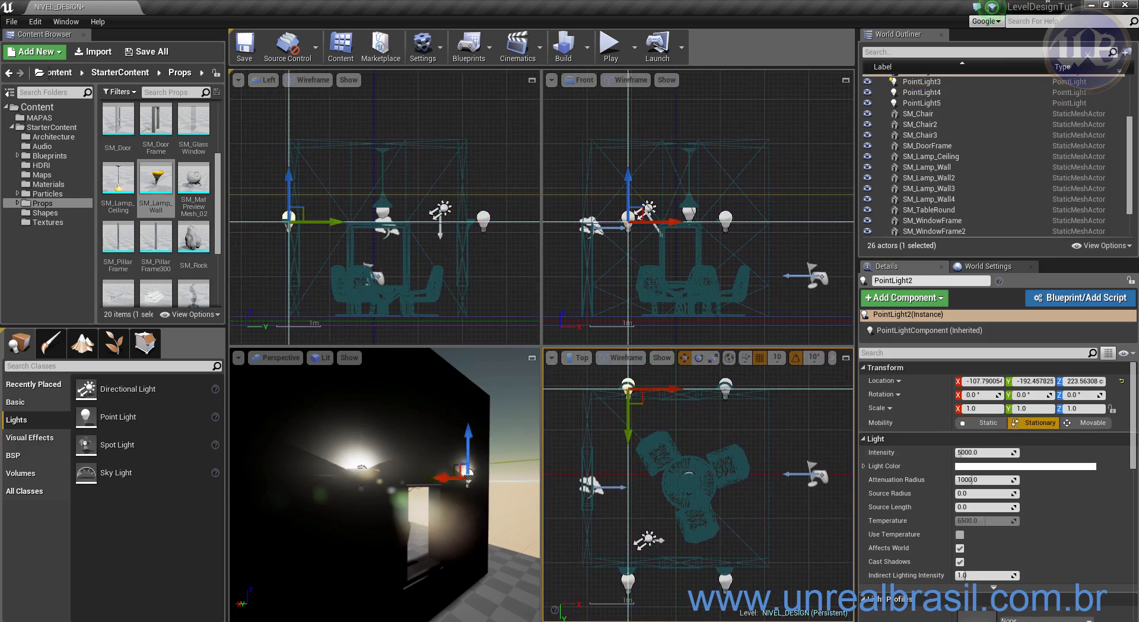
pyautogui.click(726, 383)
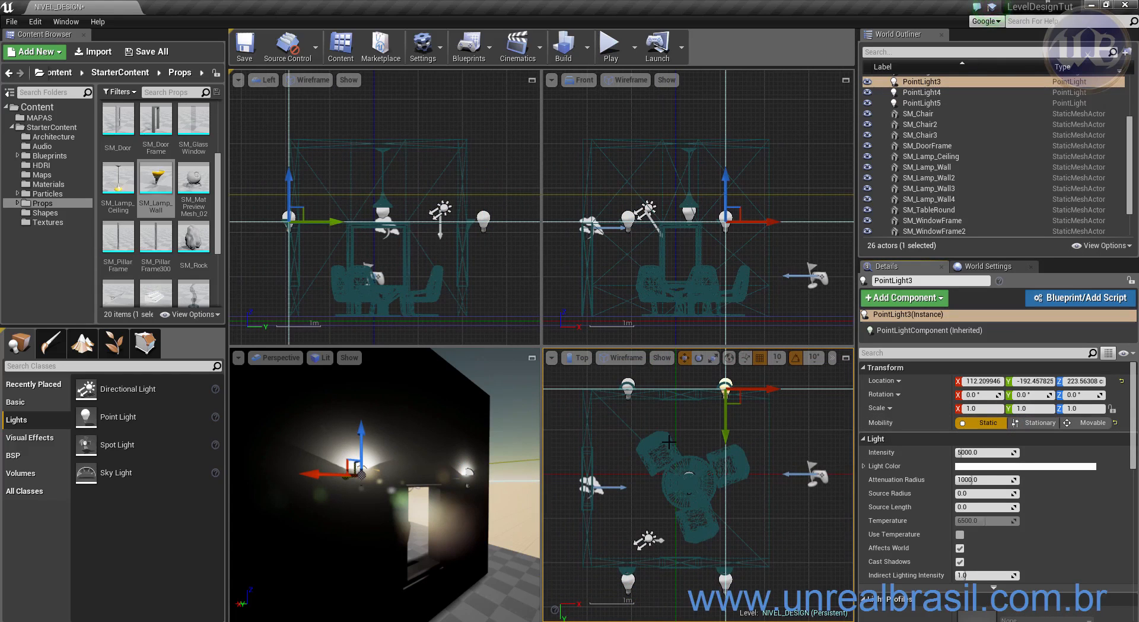
# - Move PointLight4 and PointLight5 together along Y to about 217.5 cm, closer to the wall lamps
pyautogui.click(626, 578)
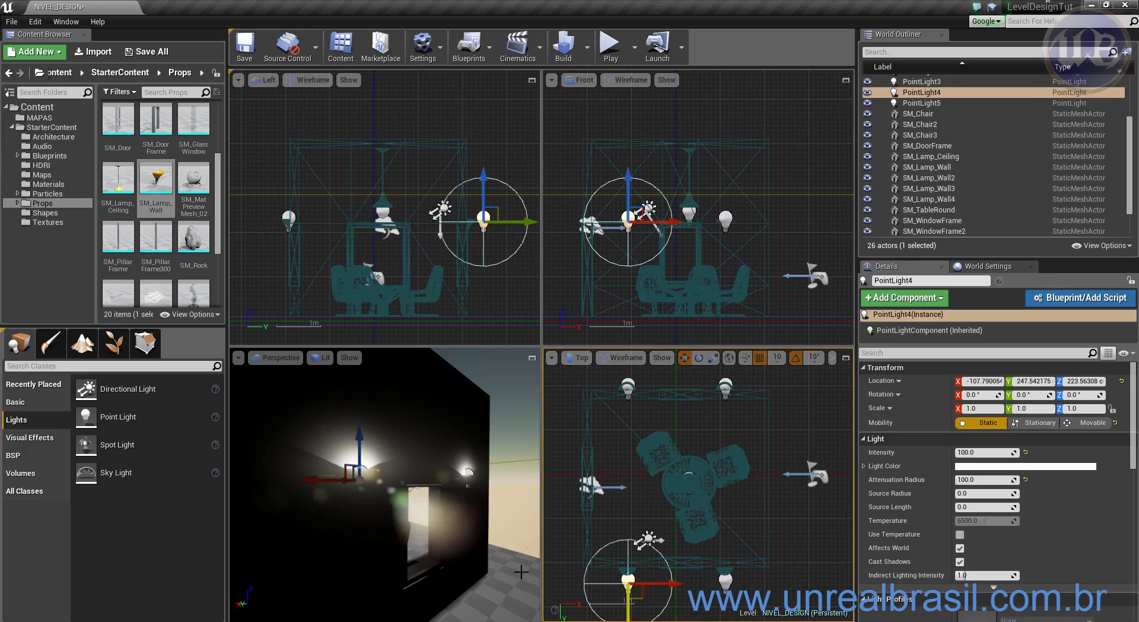
pyautogui.press('f')
pyautogui.keyDown('alt'); pyautogui.moveTo(332, 483); pyautogui.dragTo(362, 488); pyautogui.keyUp('alt')
pyautogui.press('f')
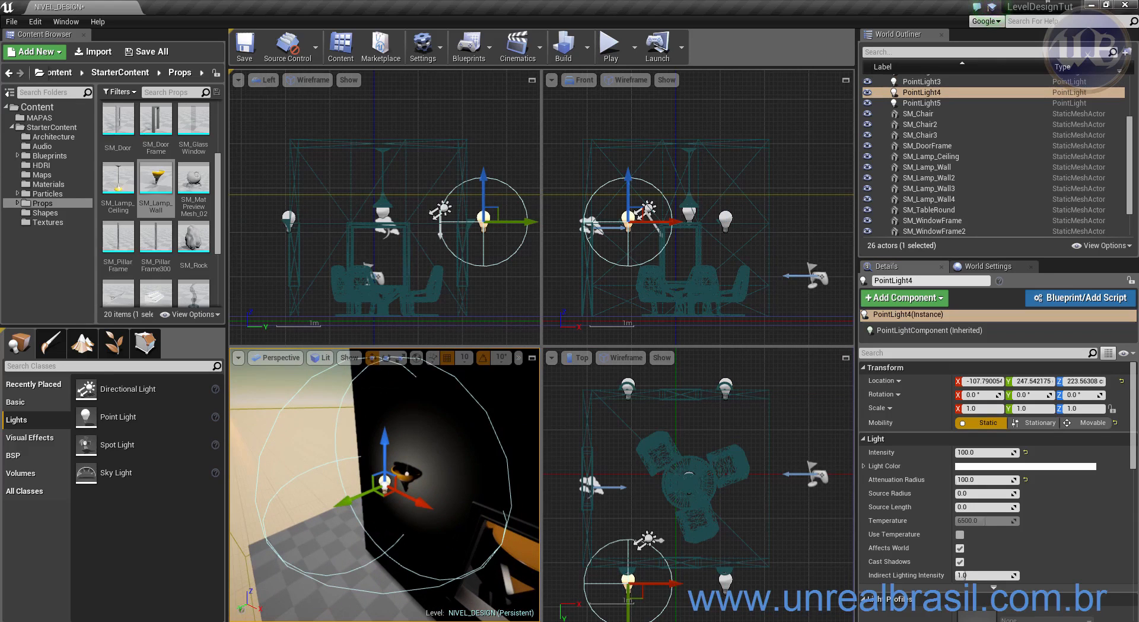
pyautogui.moveTo(722, 584); pyautogui.dragTo(722, 522, button='right')
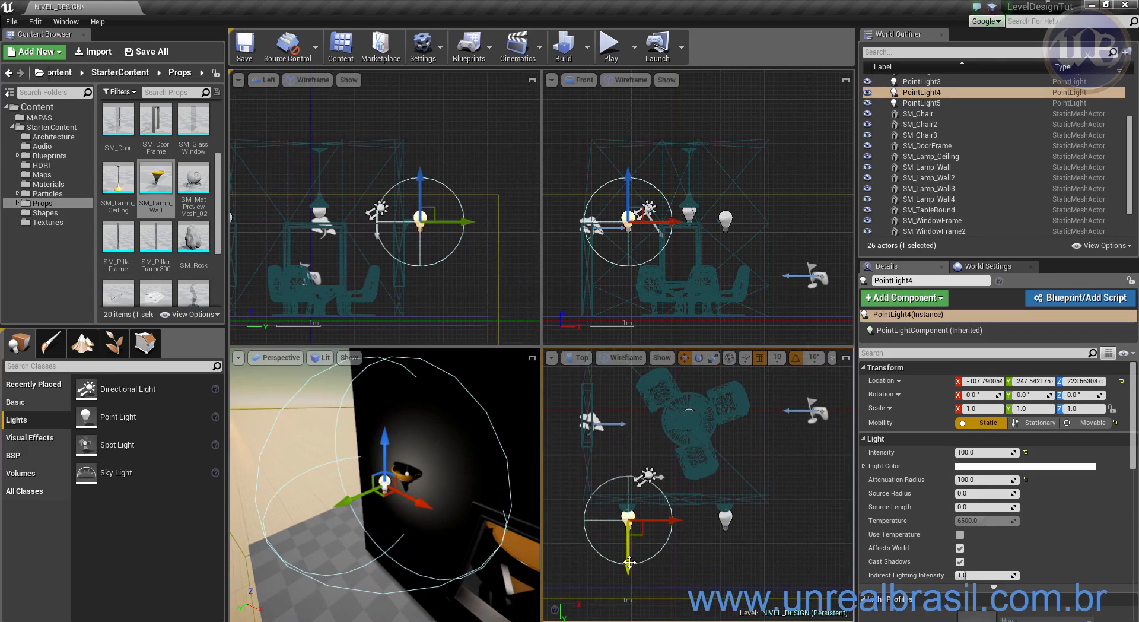
pyautogui.keyDown('ctrl'); pyautogui.click(725, 517); pyautogui.keyUp('ctrl')
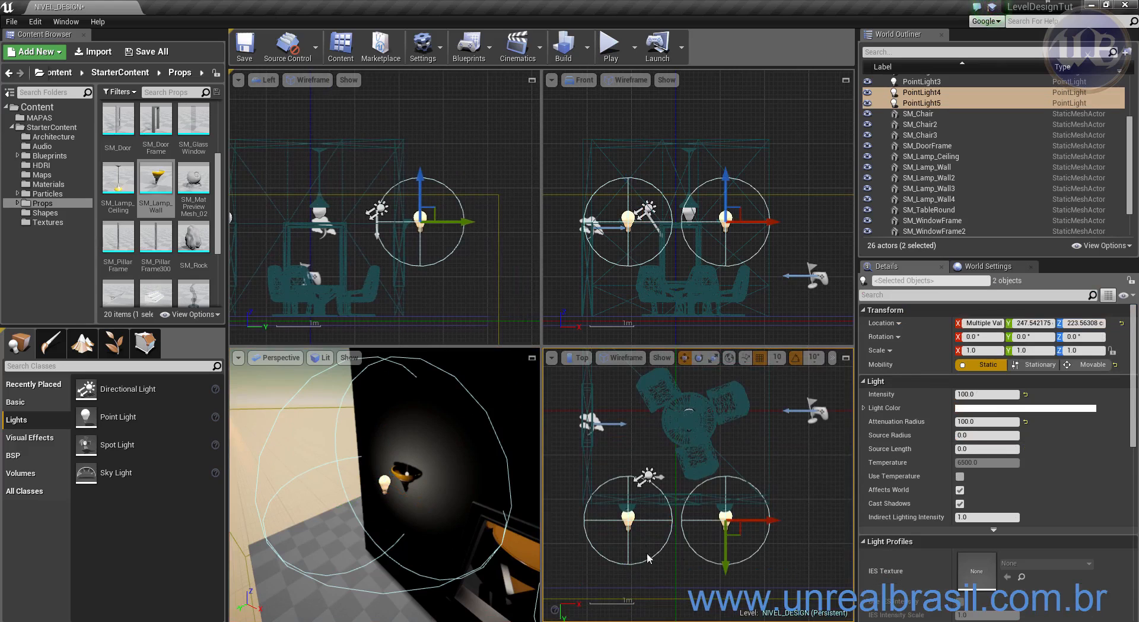
pyautogui.moveTo(725, 565); pyautogui.dragTo(726, 552)
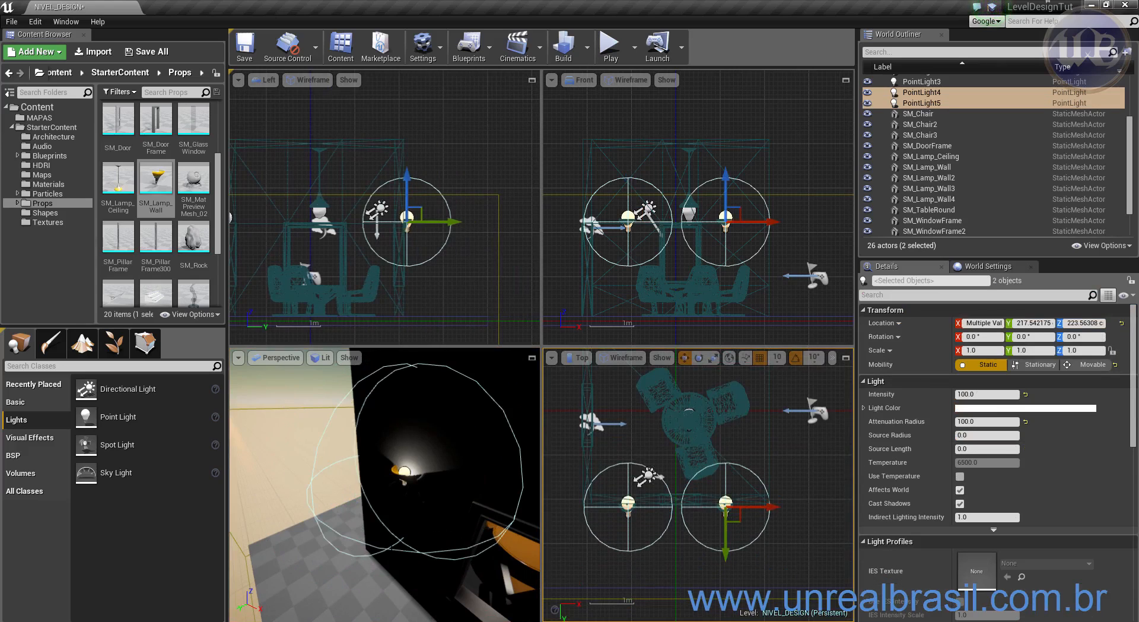
pyautogui.keyDown('alt'); pyautogui.moveTo(416, 522); pyautogui.dragTo(487, 522); pyautogui.keyUp('alt')
pyautogui.moveTo(385, 487); pyautogui.dragTo(424, 488, button='right')
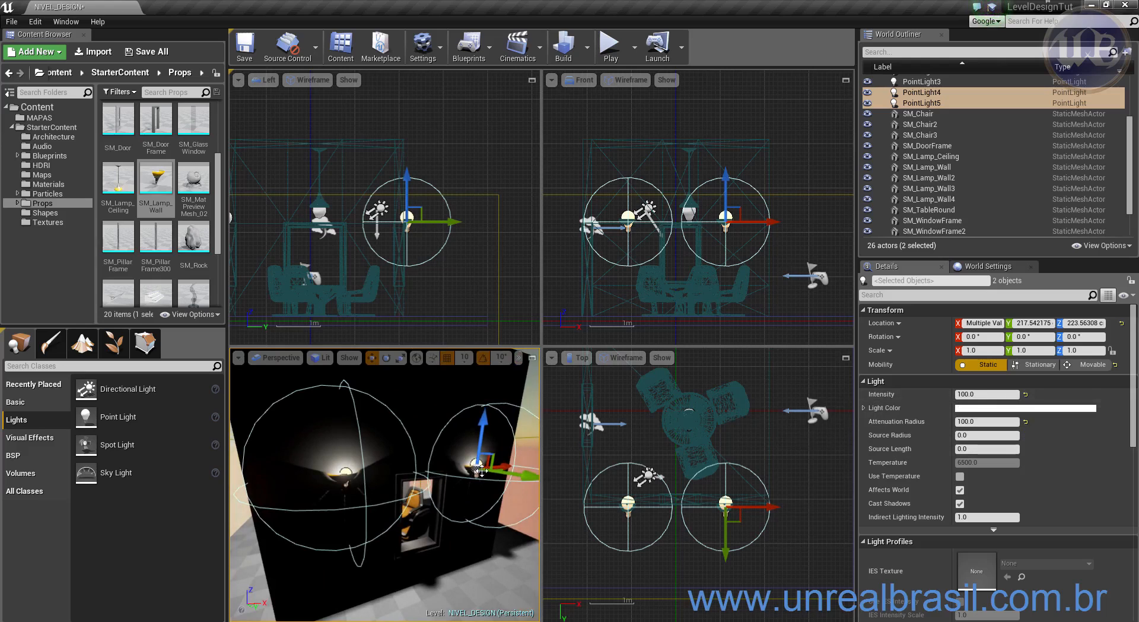
pyautogui.moveTo(386, 486)
pyautogui.mouseDown(button='right')
pyautogui.moveTo(421, 487)
pyautogui.moveTo(386, 492)
pyautogui.mouseUp(button='right')
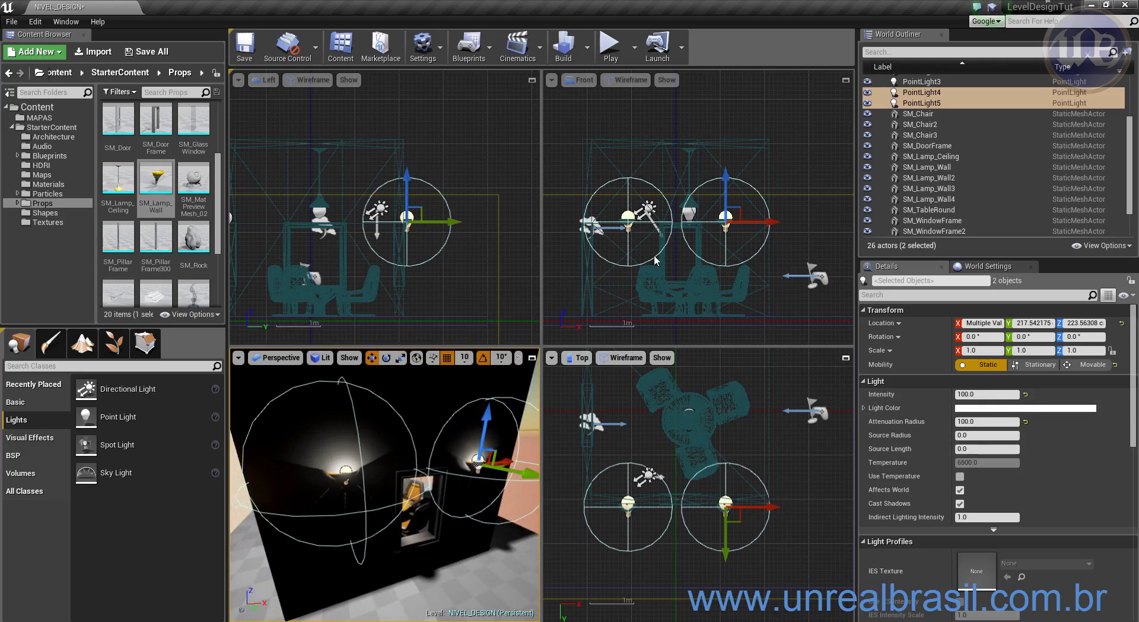
pyautogui.keyDown('alt'); pyautogui.moveTo(407, 221); pyautogui.dragTo(368, 288); pyautogui.keyUp('alt')
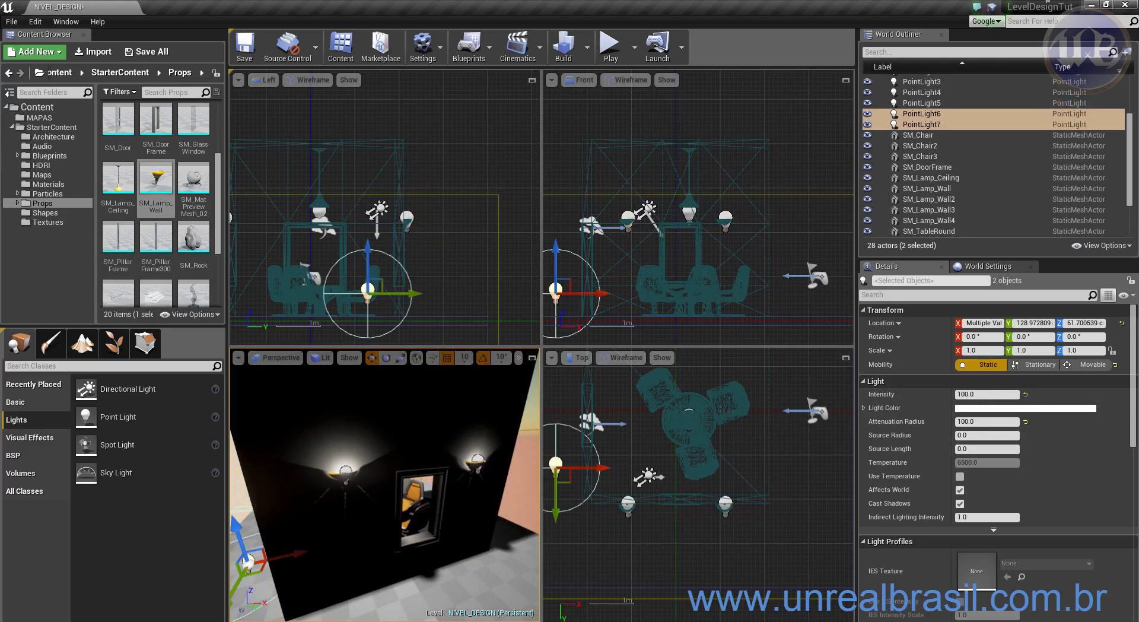
pyautogui.hotkey('ctrl', 'z')
pyautogui.moveTo(393, 486); pyautogui.dragTo(367, 498, button='right')
pyautogui.press('s')
pyautogui.keyDown('alt'); pyautogui.moveTo(454, 496); pyautogui.dragTo(239, 444); pyautogui.keyUp('alt')
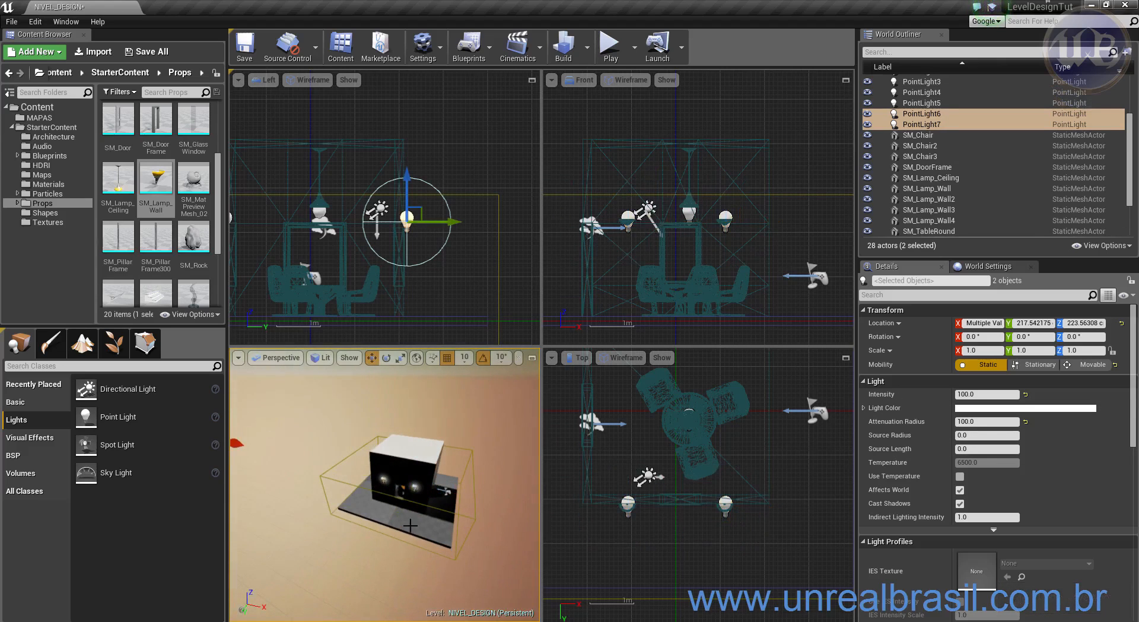
pyautogui.hotkey('ctrl', 'z')
pyautogui.press('Escape')
# - Set the intensity of PointLight2 and PointLight3 to 500
pyautogui.moveTo(520, 517); pyautogui.dragTo(463, 516, button='right')
pyautogui.press('w')
pyautogui.press('w')
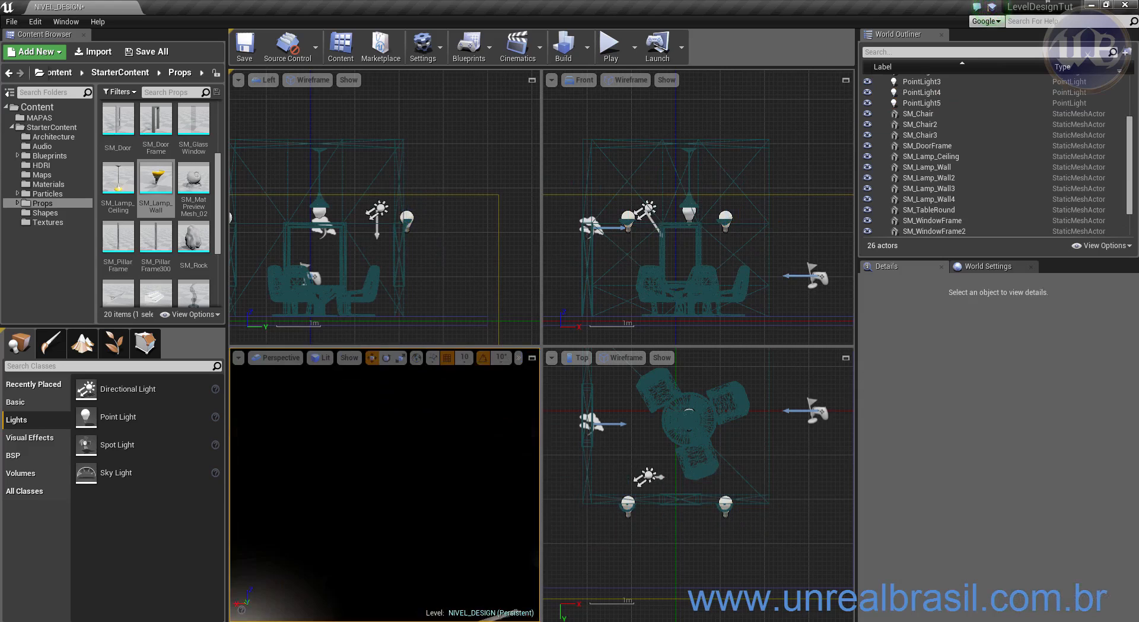
pyautogui.scroll(-5, 470, 531)
pyautogui.moveTo(816, 432); pyautogui.dragTo(801, 531, button='right')
pyautogui.moveTo(690, 425); pyautogui.dragTo(752, 419)
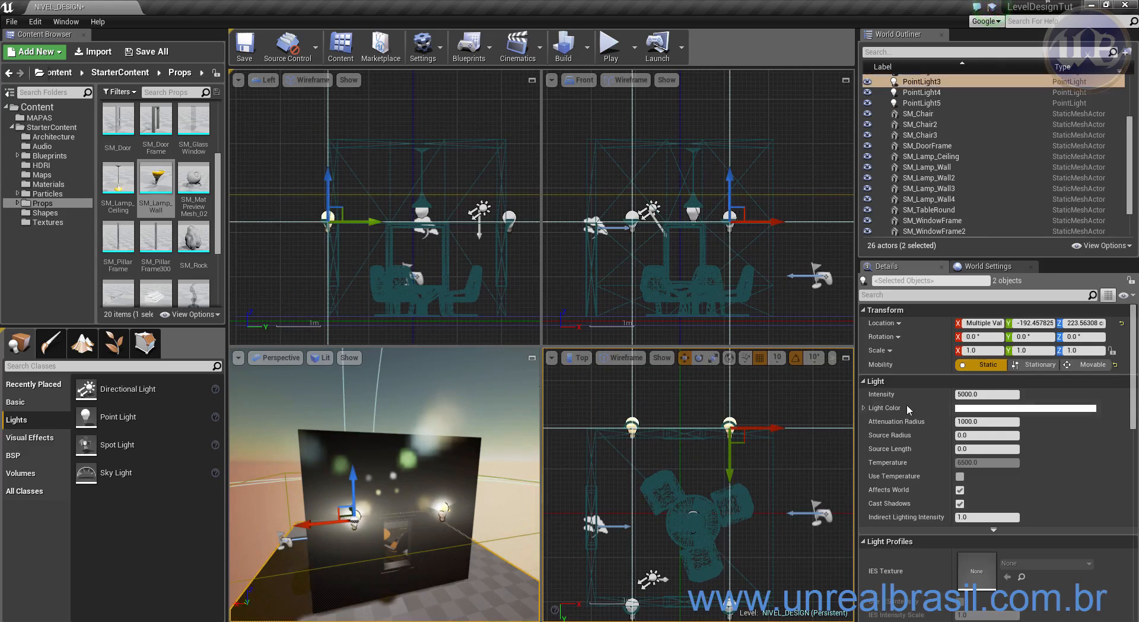
pyautogui.click(1002, 393)
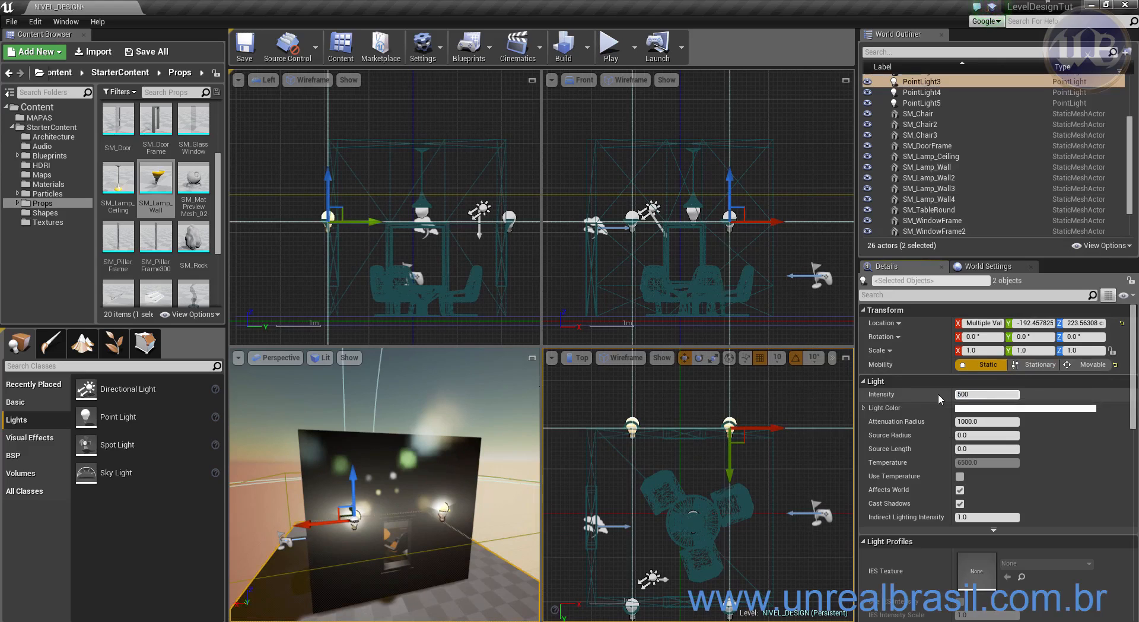
pyautogui.press('Return')
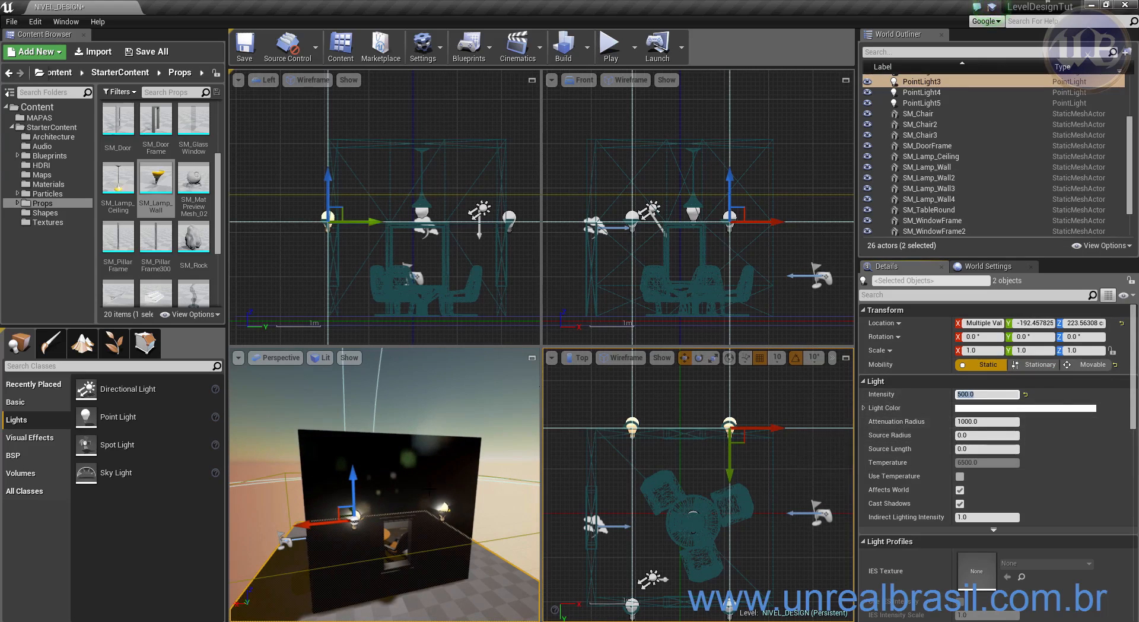
pyautogui.click(996, 421)
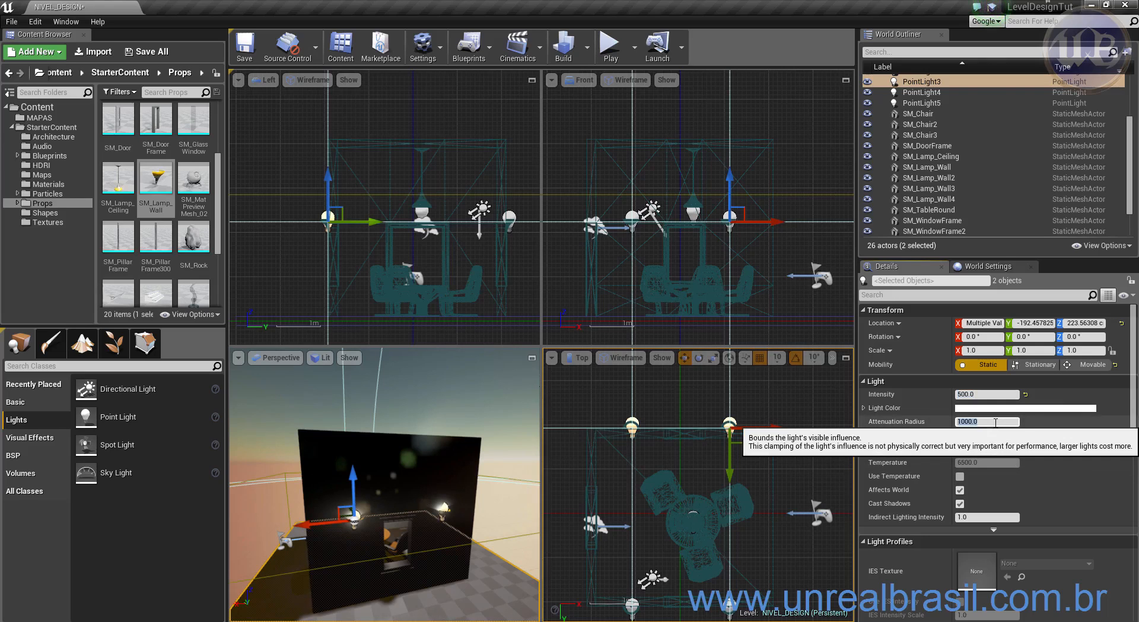
# - Set PointLight4 and PointLight5 to an intensity of 500 and an attenuation radius of 1000
pyautogui.click(921, 92)
pyautogui.keyDown('ctrl'); pyautogui.click(937, 104); pyautogui.keyUp('ctrl')
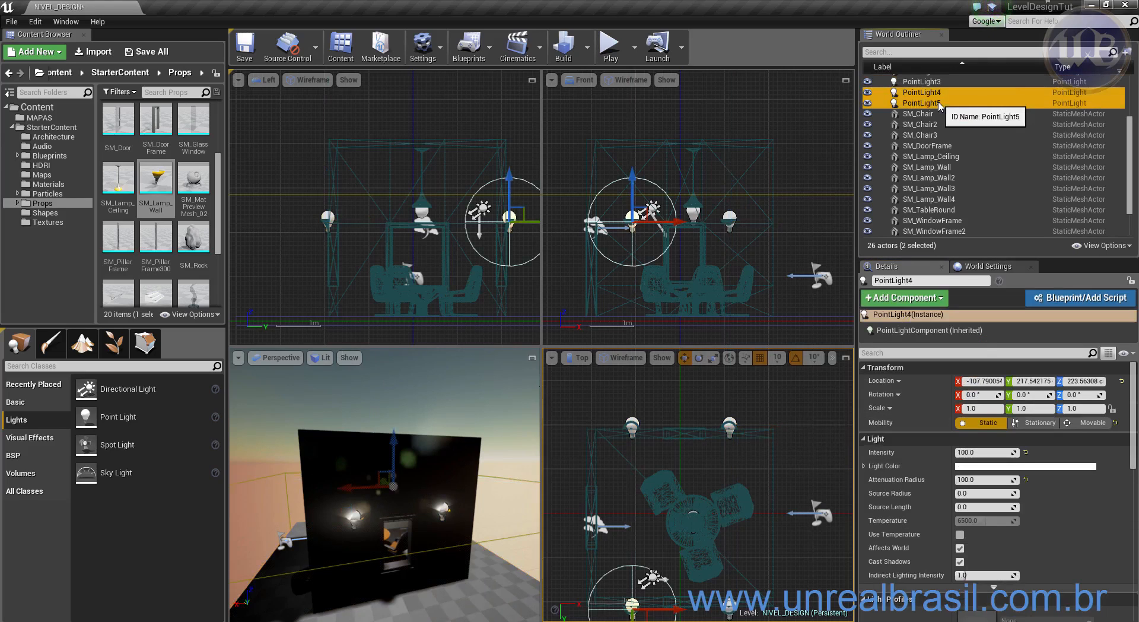
pyautogui.click(987, 394)
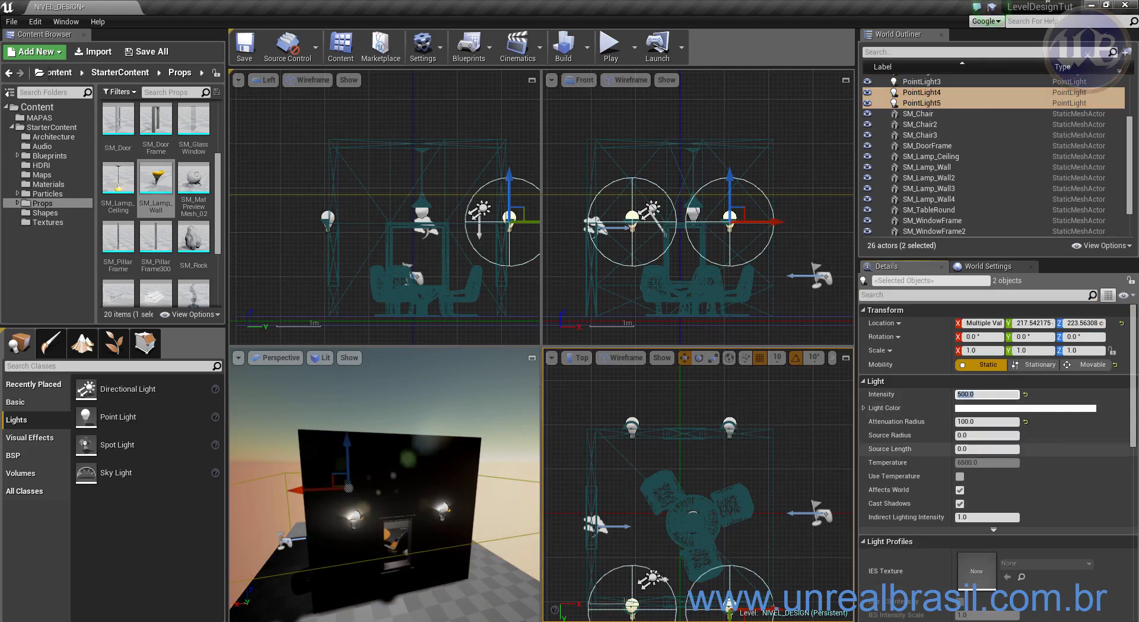
pyautogui.click(994, 421)
pyautogui.press('Return')
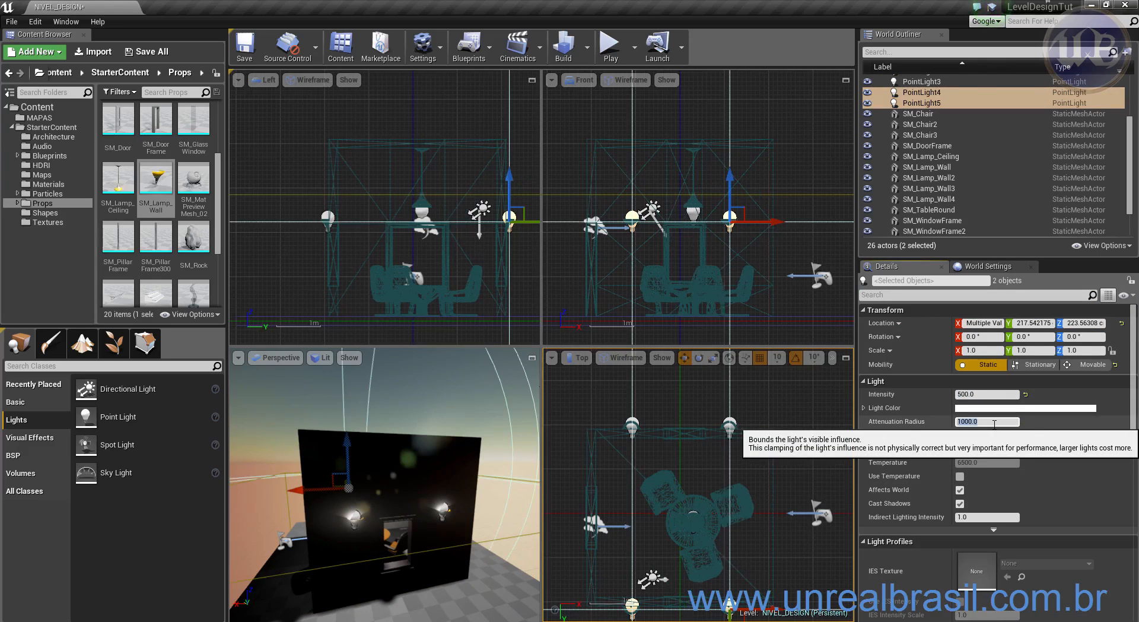
# - Lower the ceiling lamp's point light along Z to just beneath the lampshade
pyautogui.keyDown('alt'); pyautogui.moveTo(415, 492); pyautogui.dragTo(516, 534); pyautogui.keyUp('alt')
pyautogui.keyDown('alt'); pyautogui.moveTo(266, 525); pyautogui.dragTo(394, 474); pyautogui.keyUp('alt')
pyautogui.scroll(3, 379, 521)
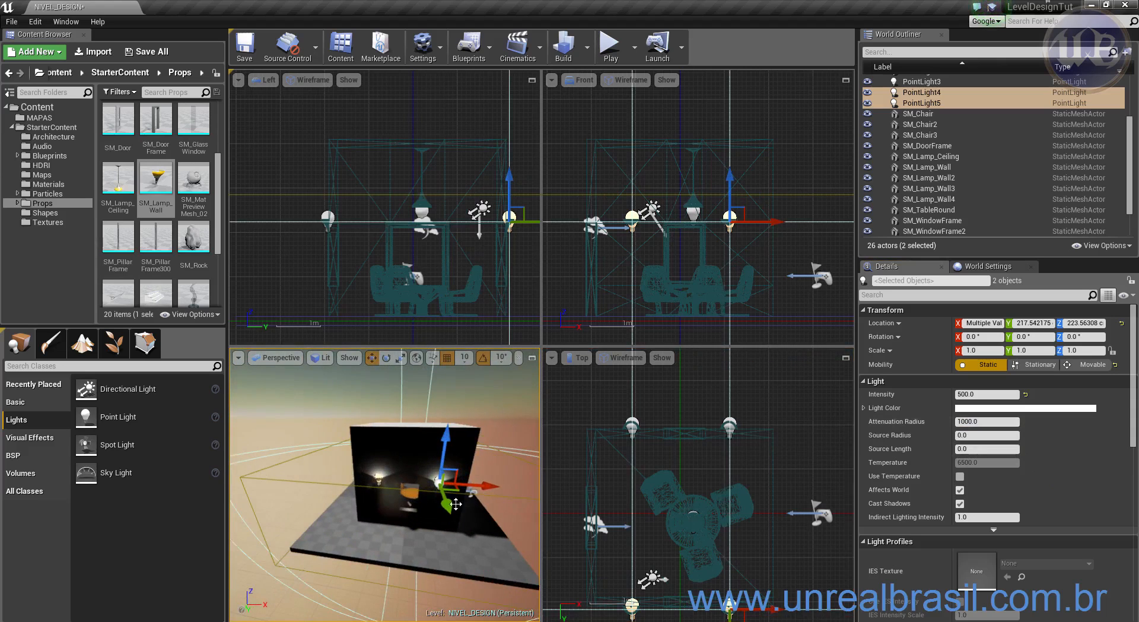
pyautogui.scroll(5, 461, 532)
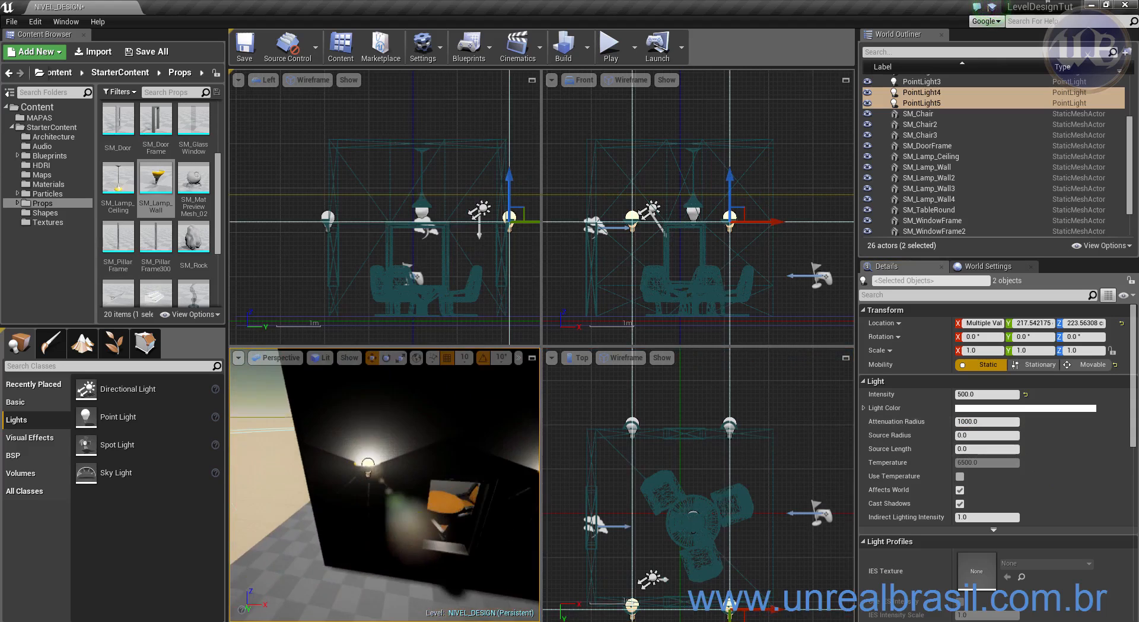
pyautogui.moveTo(460, 532); pyautogui.dragTo(303, 495, button='right')
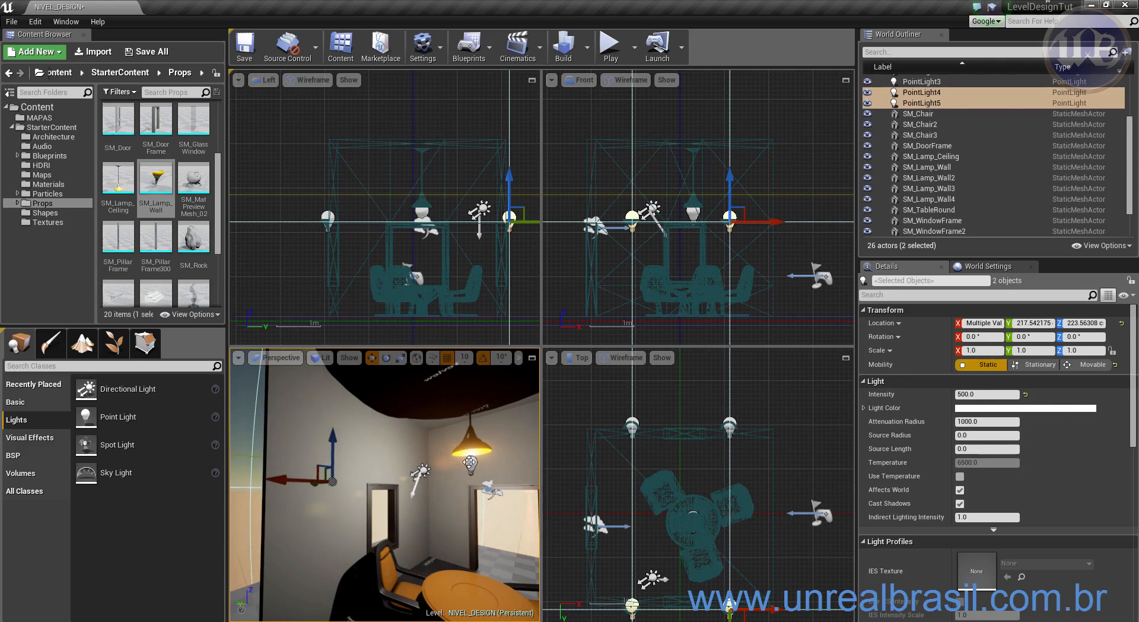
pyautogui.click(469, 442)
pyautogui.moveTo(466, 436); pyautogui.dragTo(469, 418)
pyautogui.scroll(-4, 466, 442)
pyautogui.moveTo(440, 522); pyautogui.dragTo(404, 534, button='right')
pyautogui.keyDown('alt'); pyautogui.moveTo(403, 534); pyautogui.dragTo(388, 487); pyautogui.keyUp('alt')
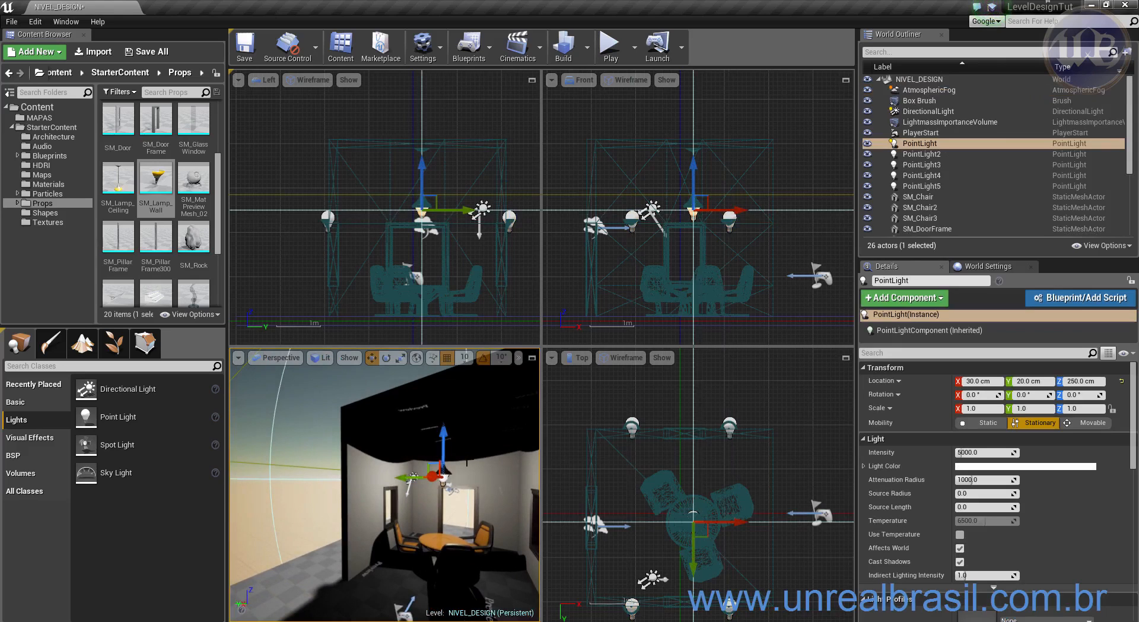
pyautogui.moveTo(446, 435); pyautogui.dragTo(442, 456)
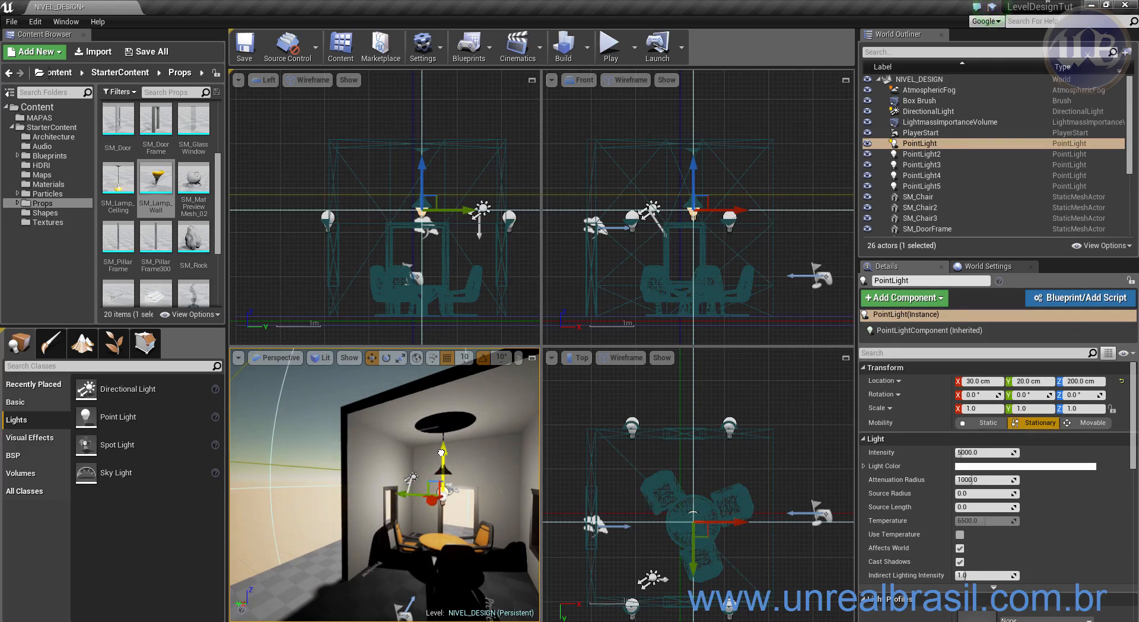
pyautogui.moveTo(436, 456); pyautogui.dragTo(431, 448)
pyautogui.moveTo(431, 449); pyautogui.dragTo(439, 471, button='right')
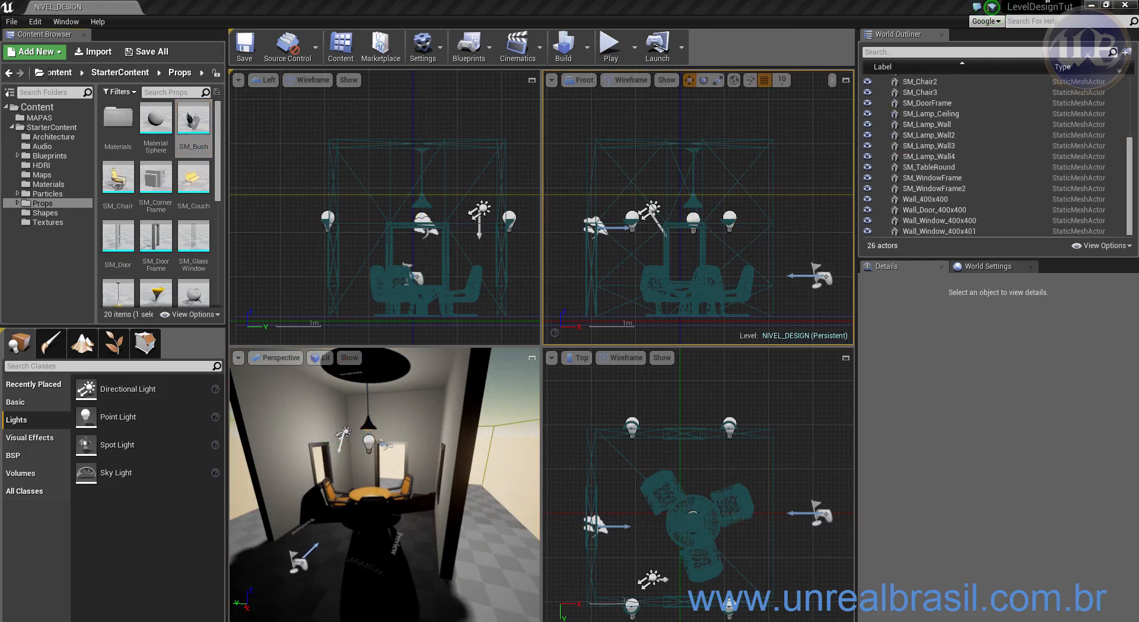
# - Place an SM_Bush prop outside one front corner of the room at X 250, Y -150, Z 10 cm
pyautogui.scroll(3, 221, 202)
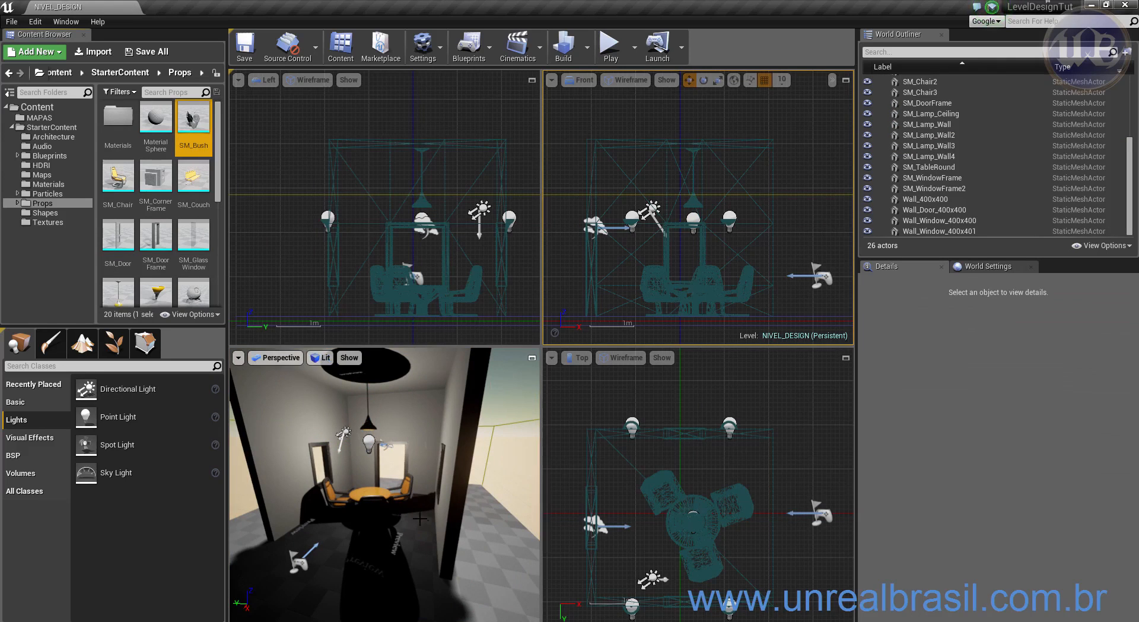
pyautogui.scroll(-5, 420, 518)
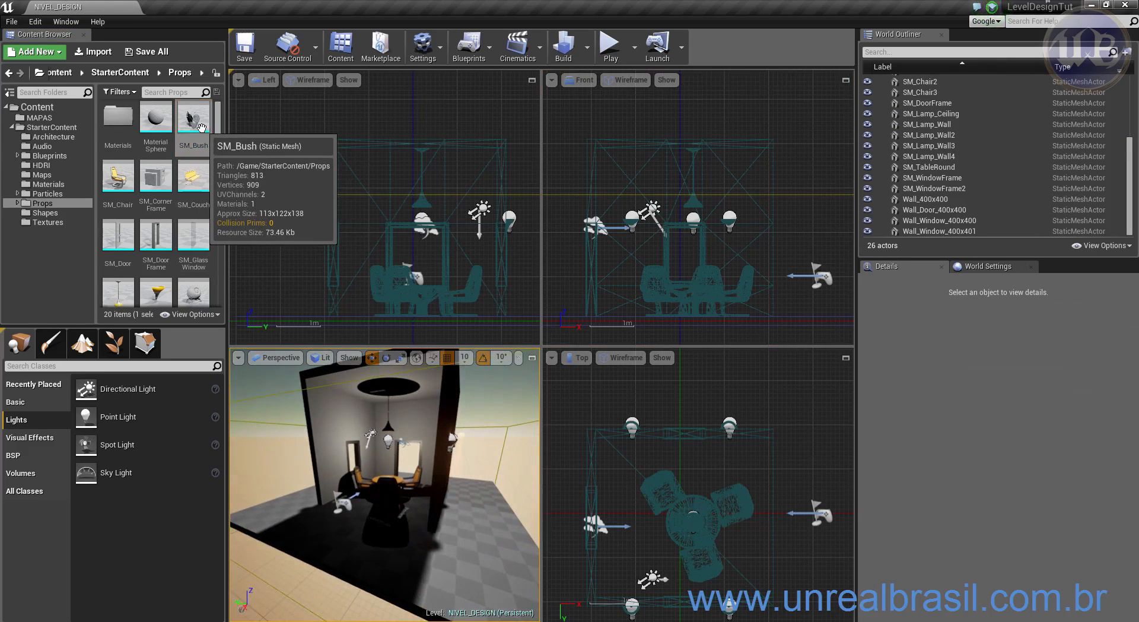
pyautogui.moveTo(614, 442); pyautogui.dragTo(580, 407, button='right')
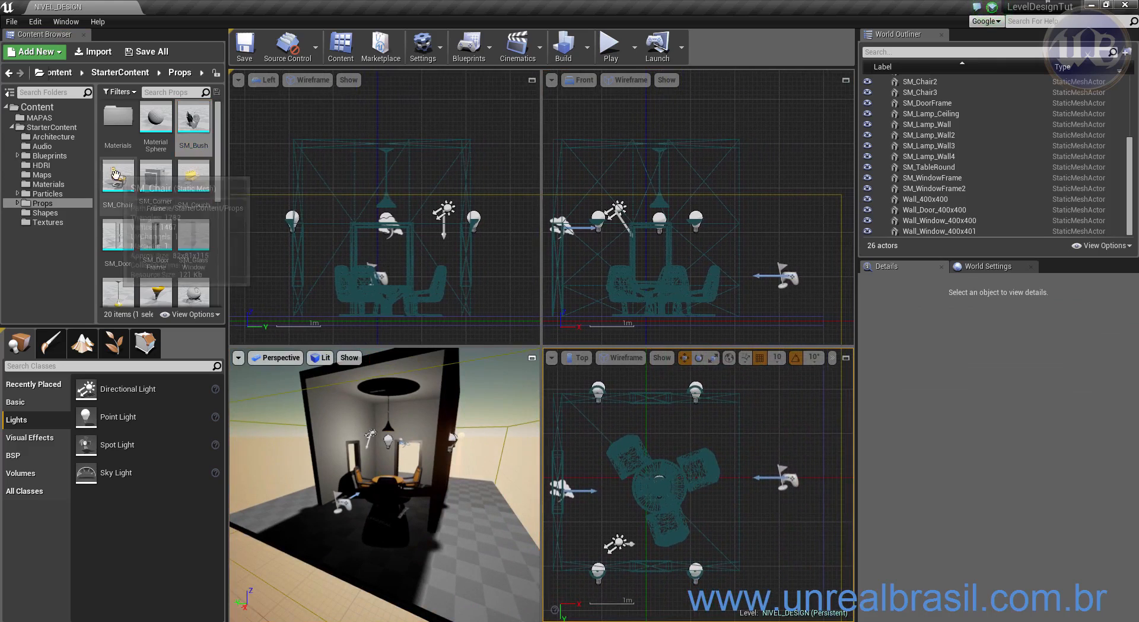
pyautogui.moveTo(193, 121); pyautogui.dragTo(760, 412)
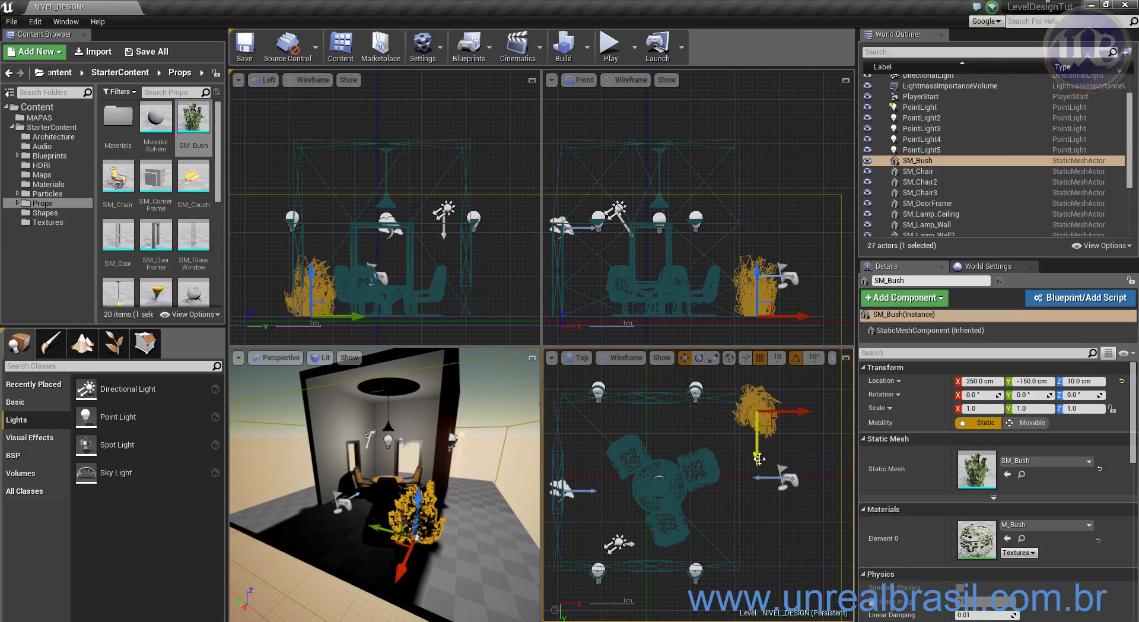
# - Duplicate the bush along Y to 220 cm, at the room's other front corner
pyautogui.keyDown('alt'); pyautogui.moveTo(758, 459); pyautogui.dragTo(758, 619); pyautogui.keyUp('alt')
pyautogui.press('a')
pyautogui.moveTo(414, 413); pyautogui.dragTo(486, 414, button='right')
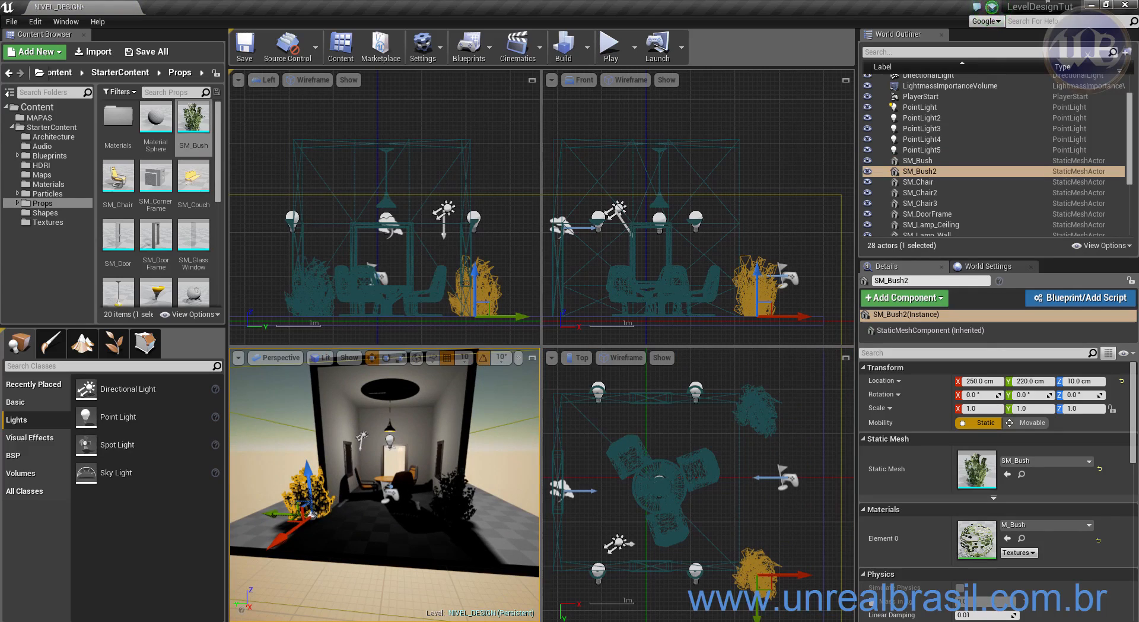
pyautogui.keyDown('alt'); pyautogui.moveTo(385, 450); pyautogui.dragTo(299, 465); pyautogui.keyUp('alt')
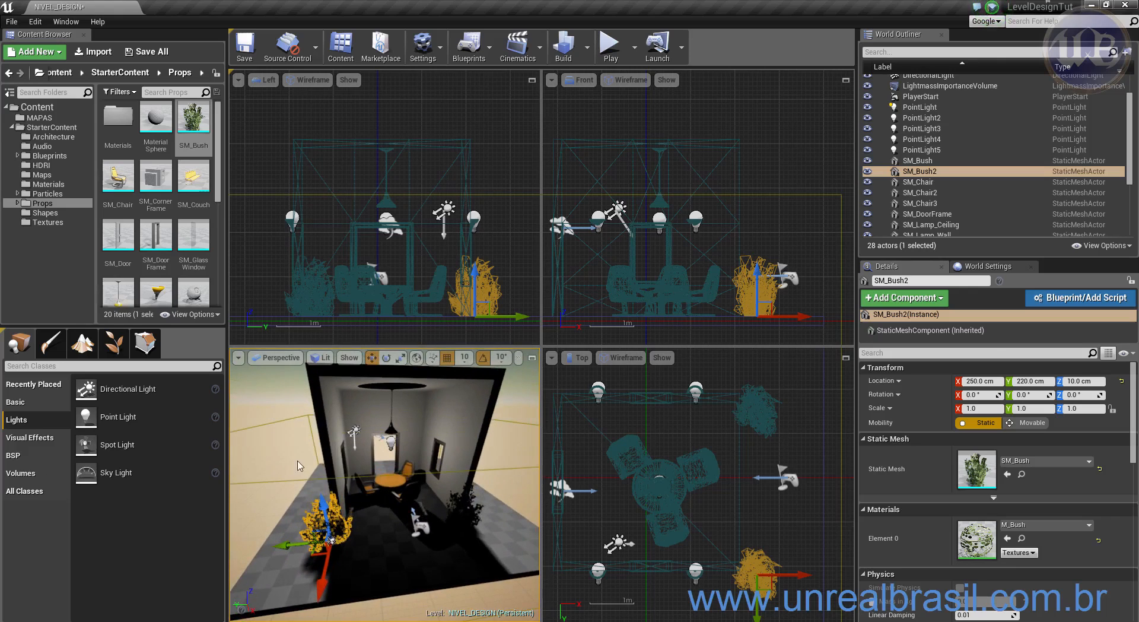
# - Use Geometry Editing to raise the LightmassImportanceVolume's four upper vertices well above the room's roof, and save the level
pyautogui.scroll(-5, 357, 435)
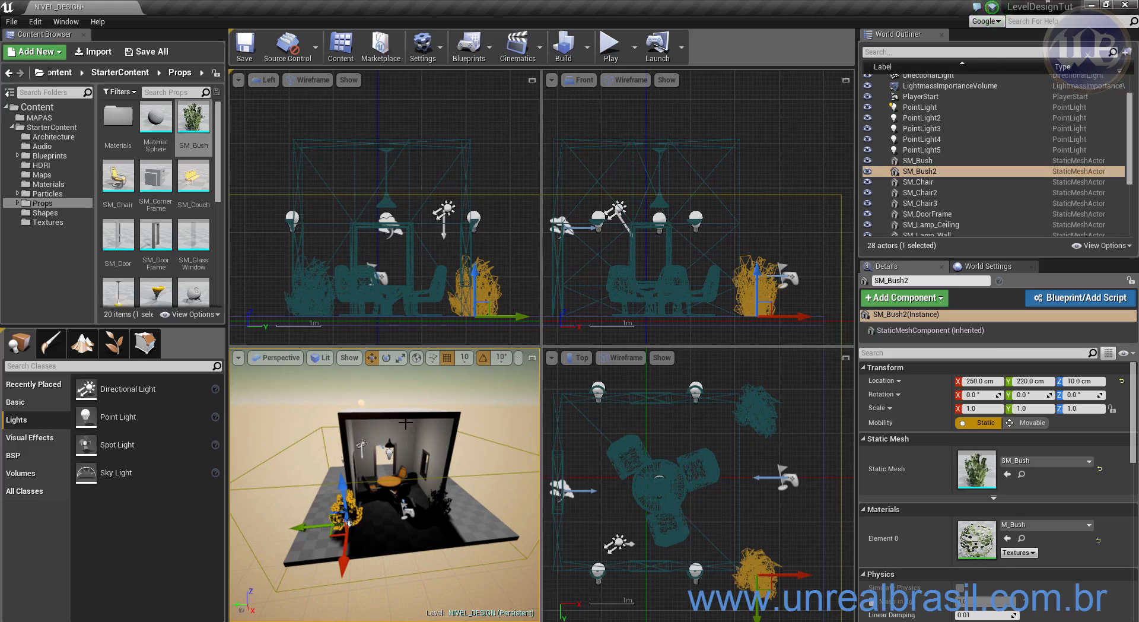
pyautogui.keyDown('alt'); pyautogui.moveTo(438, 552); pyautogui.dragTo(302, 432); pyautogui.keyUp('alt')
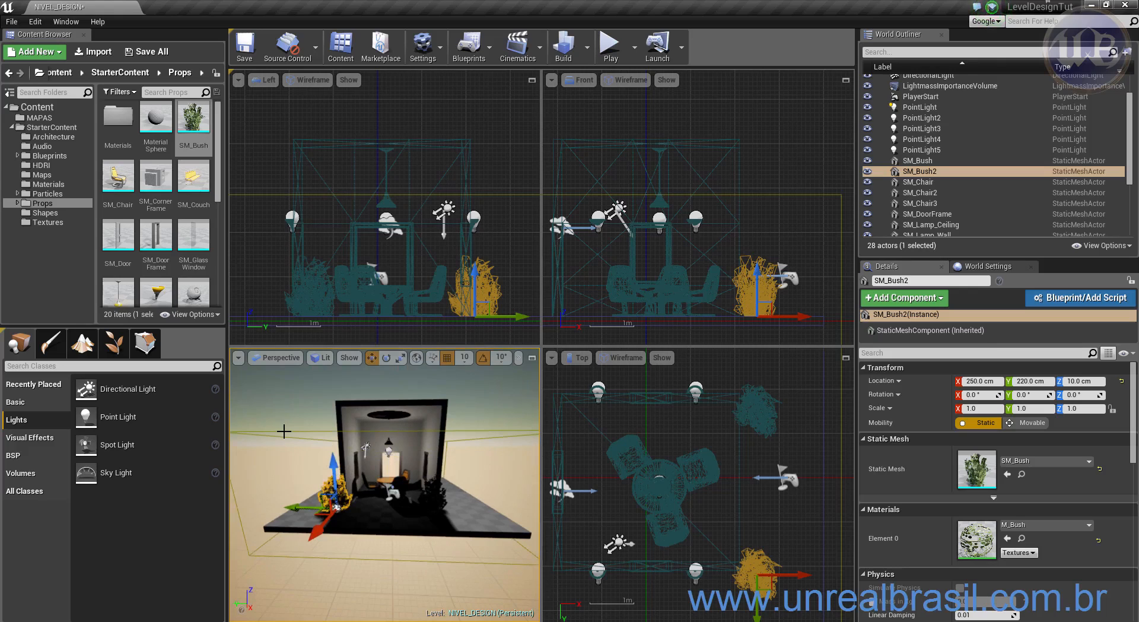
pyautogui.click(949, 86)
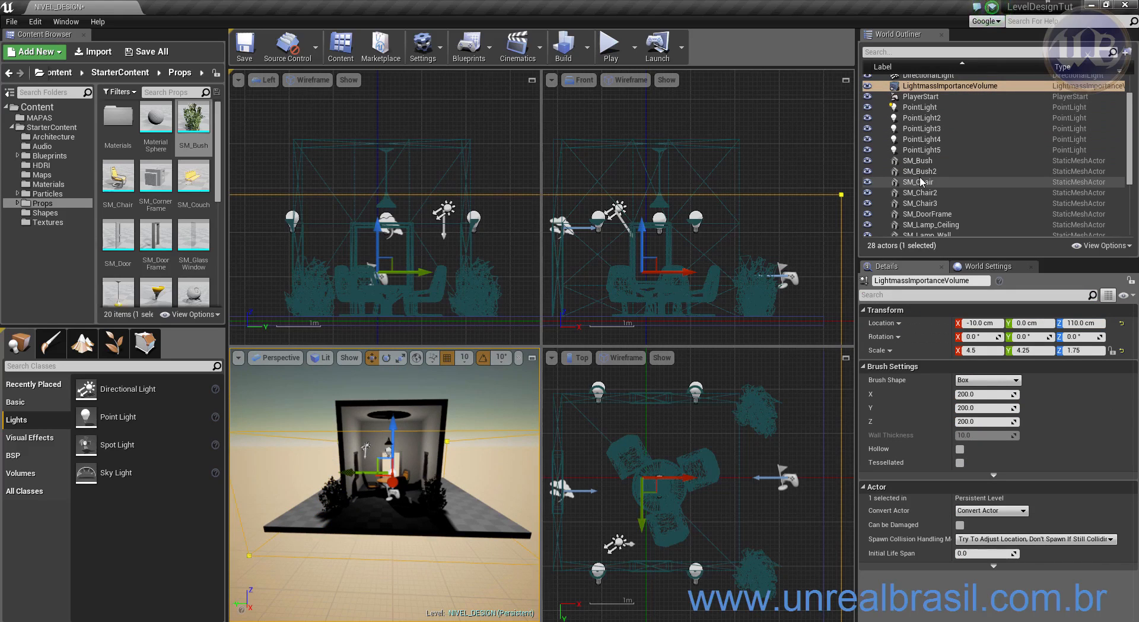
pyautogui.press('f')
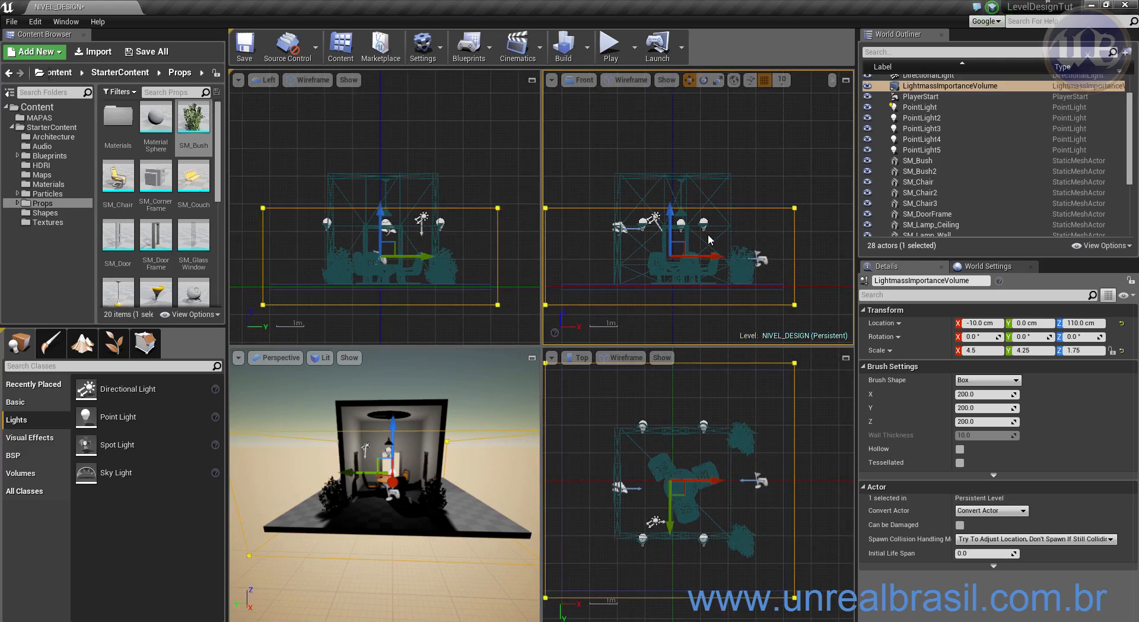
pyautogui.scroll(-1, 705, 227)
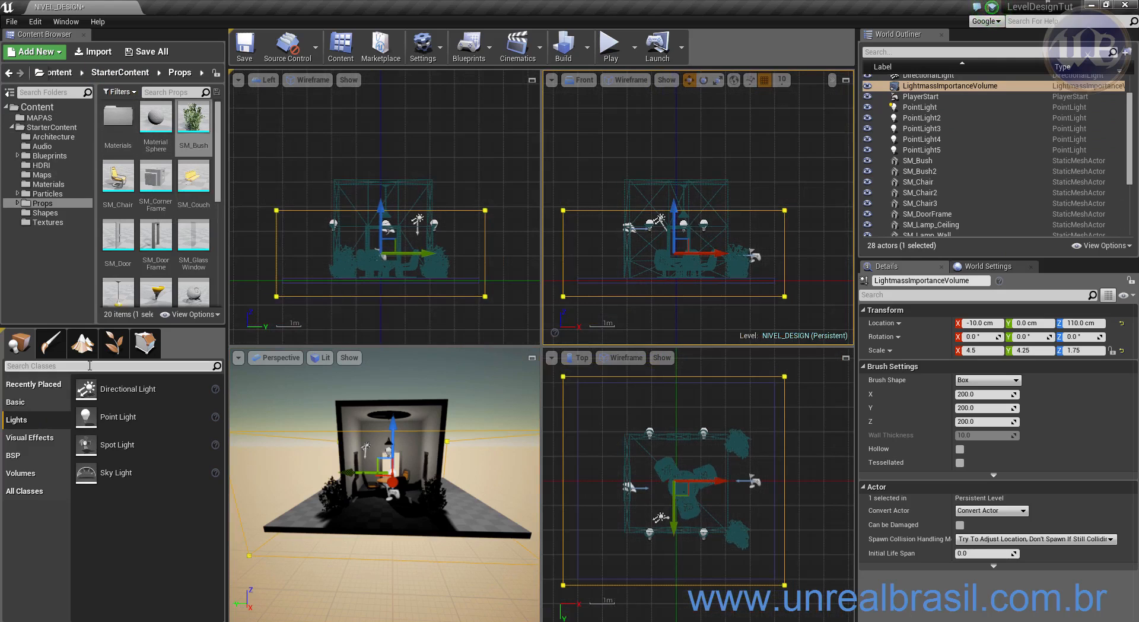
pyautogui.click(146, 348)
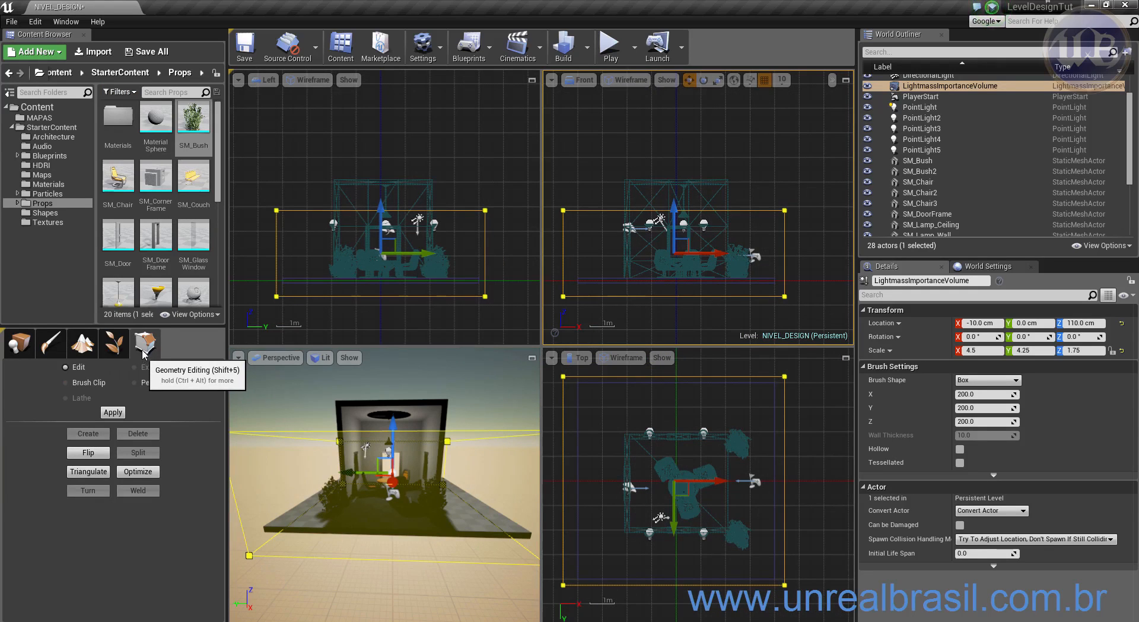
pyautogui.moveTo(555, 179); pyautogui.dragTo(809, 221)
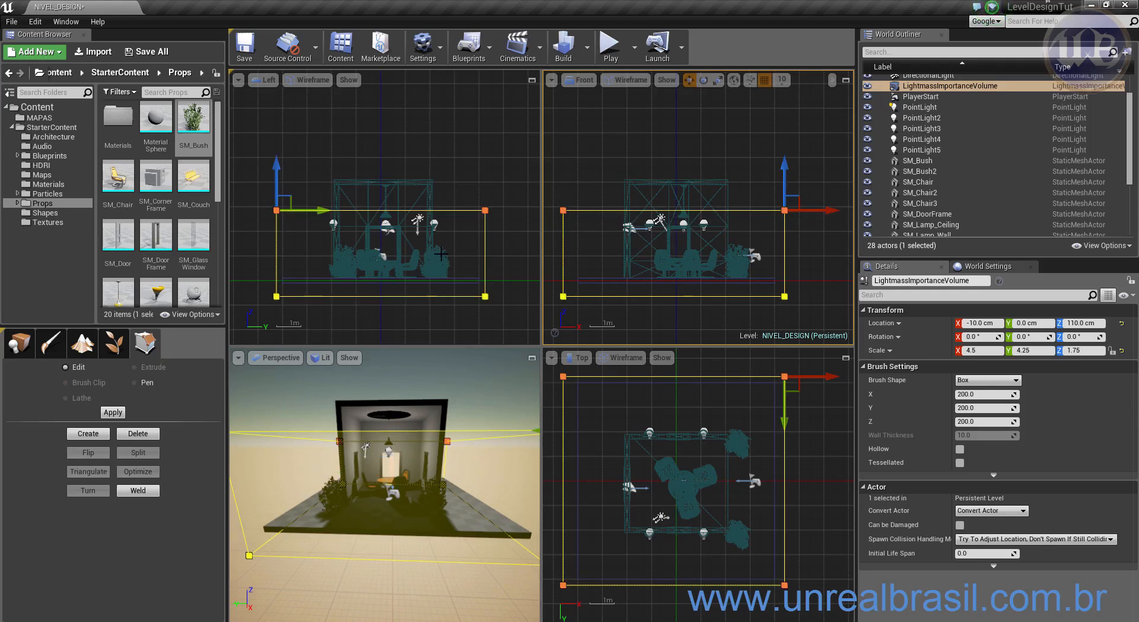
pyautogui.scroll(-2, 453, 462)
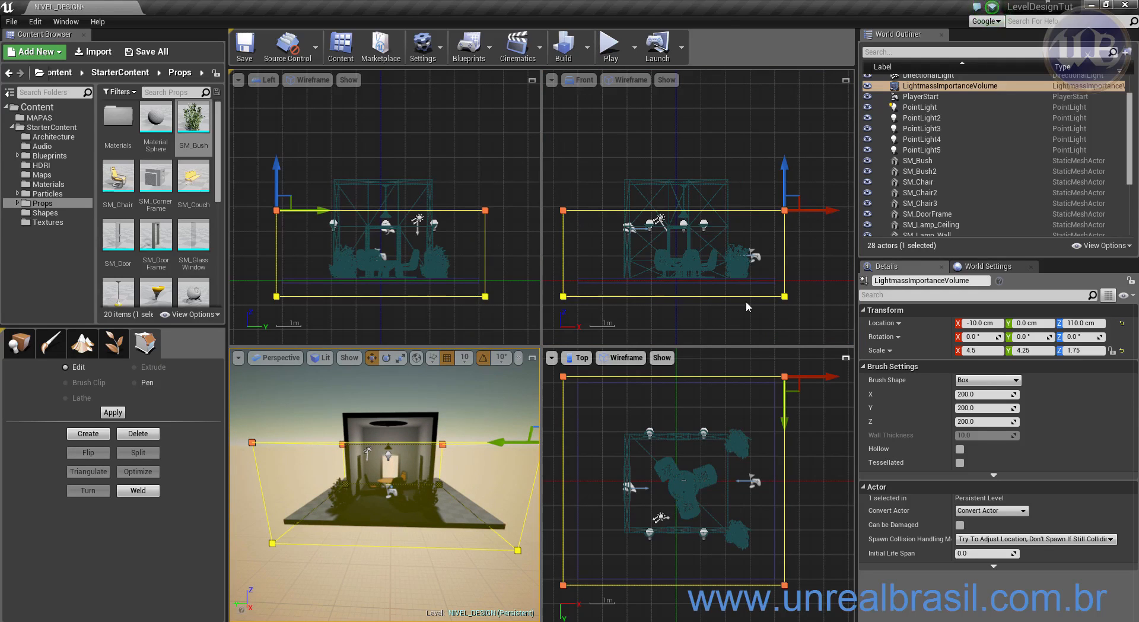
pyautogui.moveTo(786, 172); pyautogui.dragTo(783, 98)
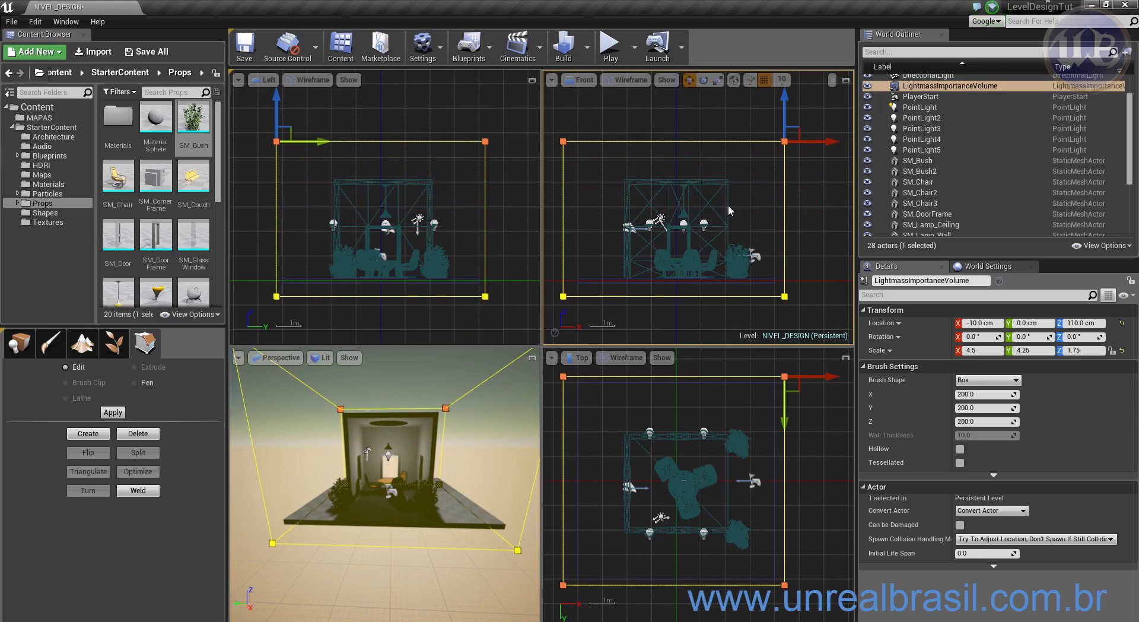
pyautogui.click(811, 204)
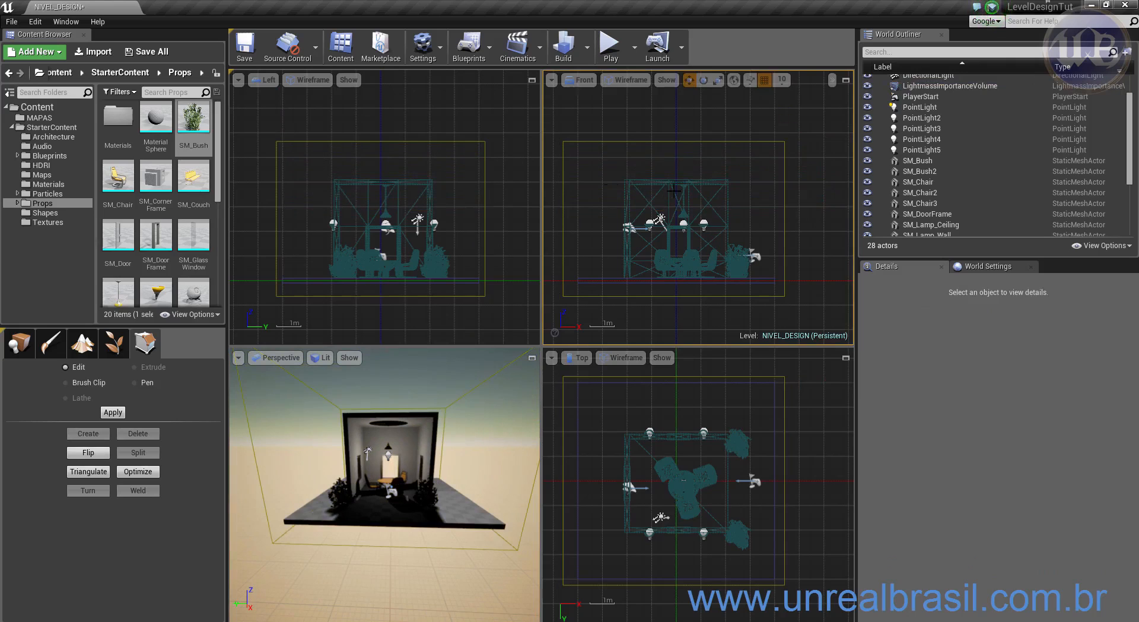
pyautogui.moveTo(420, 442)
pyautogui.keyDown('alt'); pyautogui.mouseDown()
pyautogui.moveTo(448, 466)
pyautogui.moveTo(454, 495)
pyautogui.moveTo(332, 502)
pyautogui.moveTo(427, 455)
pyautogui.mouseUp(); pyautogui.keyUp('alt')
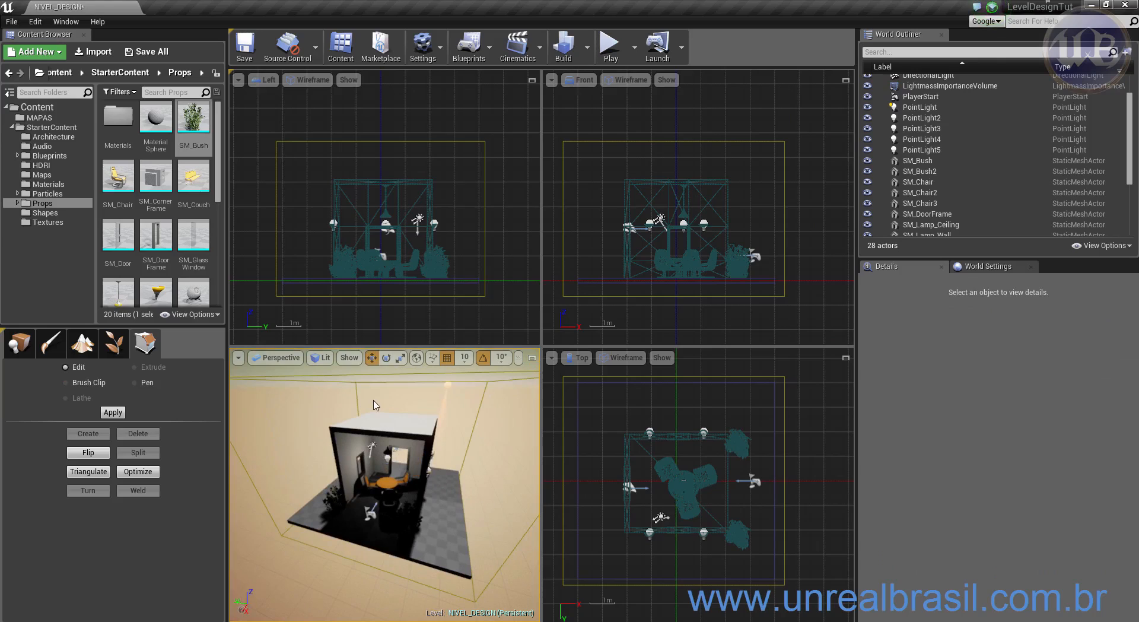
pyautogui.click(244, 44)
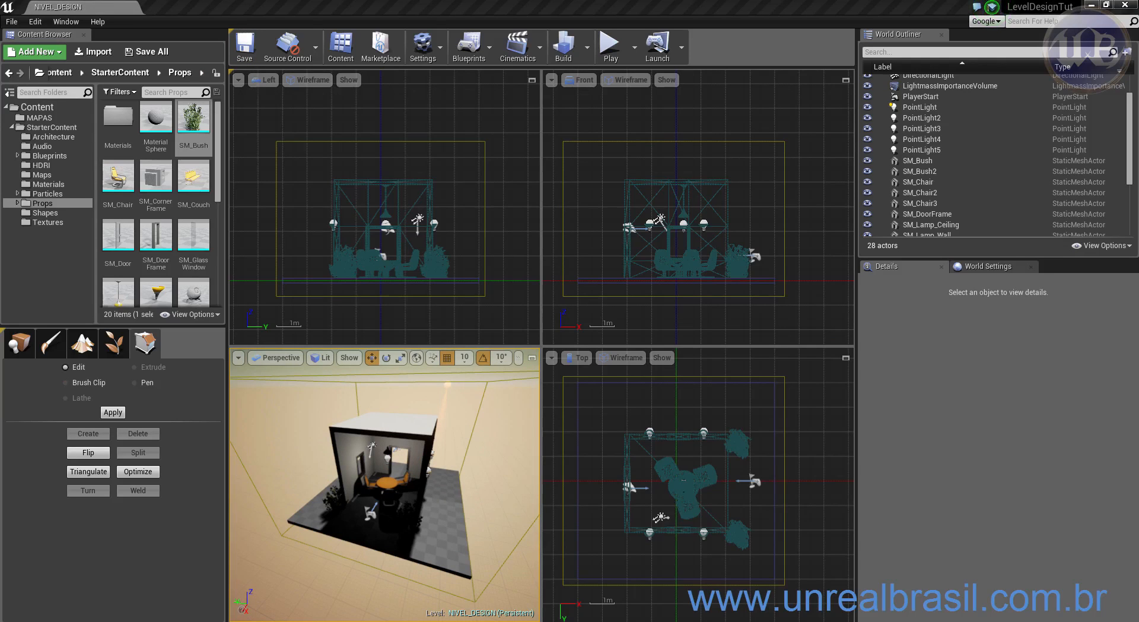
# - Enable Atmosphere Sun Light on the DirectionalLight and check the sky around the room
pyautogui.click(753, 196)
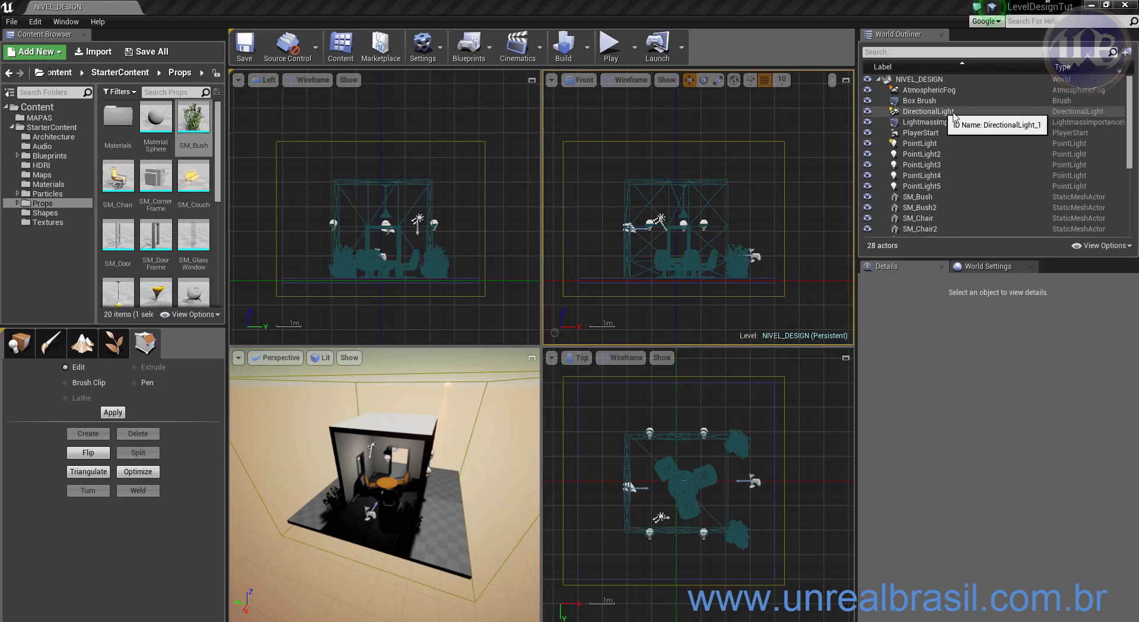
pyautogui.click(928, 112)
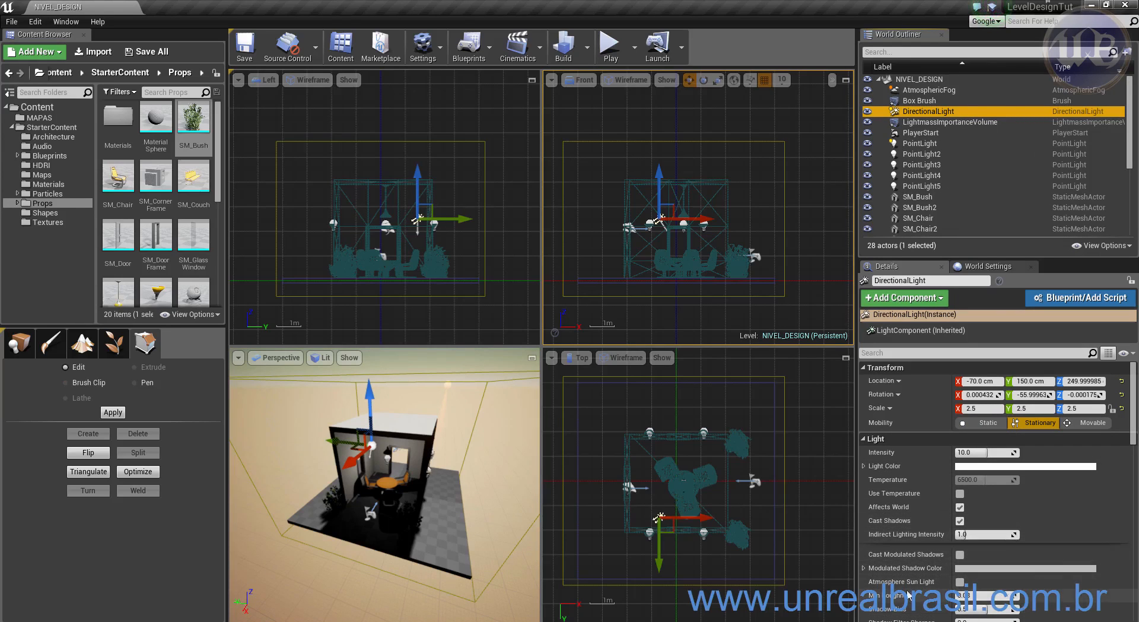
pyautogui.click(960, 581)
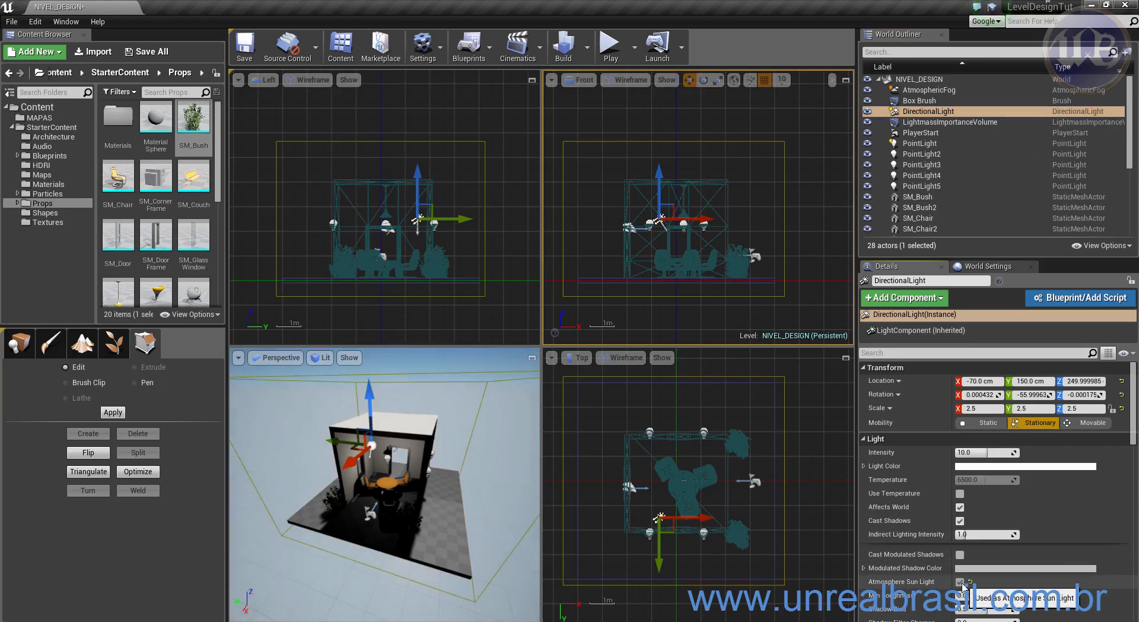
pyautogui.keyDown('alt'); pyautogui.moveTo(481, 534); pyautogui.dragTo(143, 508); pyautogui.keyUp('alt')
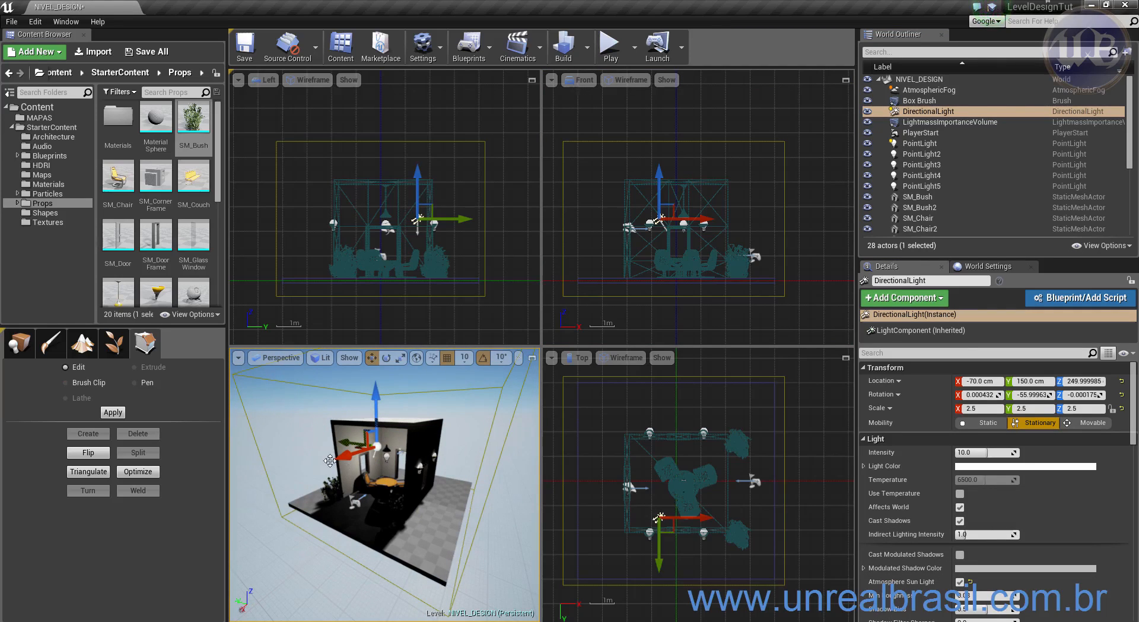
pyautogui.keyDown('alt'); pyautogui.moveTo(408, 532); pyautogui.dragTo(347, 527); pyautogui.keyUp('alt')
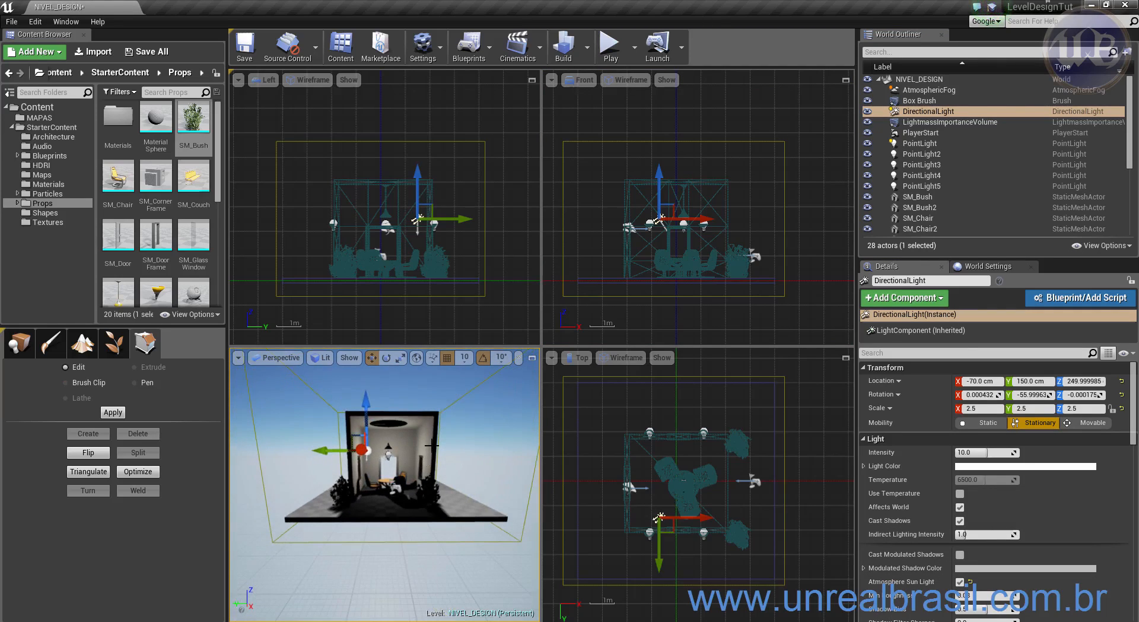
pyautogui.scroll(-5, 467, 462)
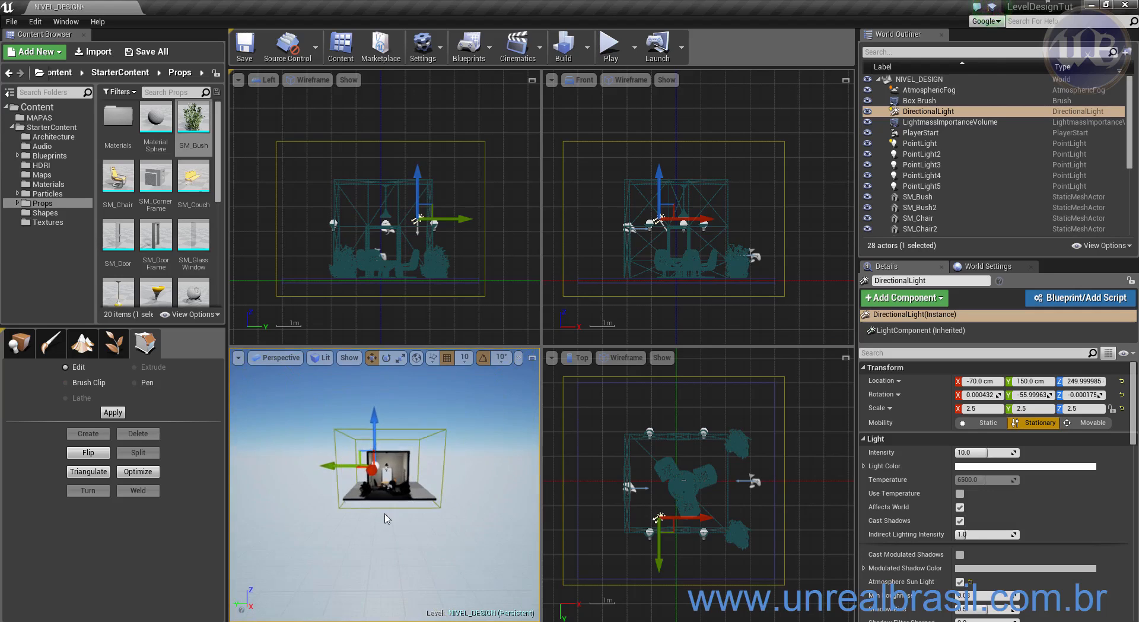
pyautogui.keyDown('alt'); pyautogui.moveTo(331, 490); pyautogui.dragTo(285, 501); pyautogui.keyUp('alt')
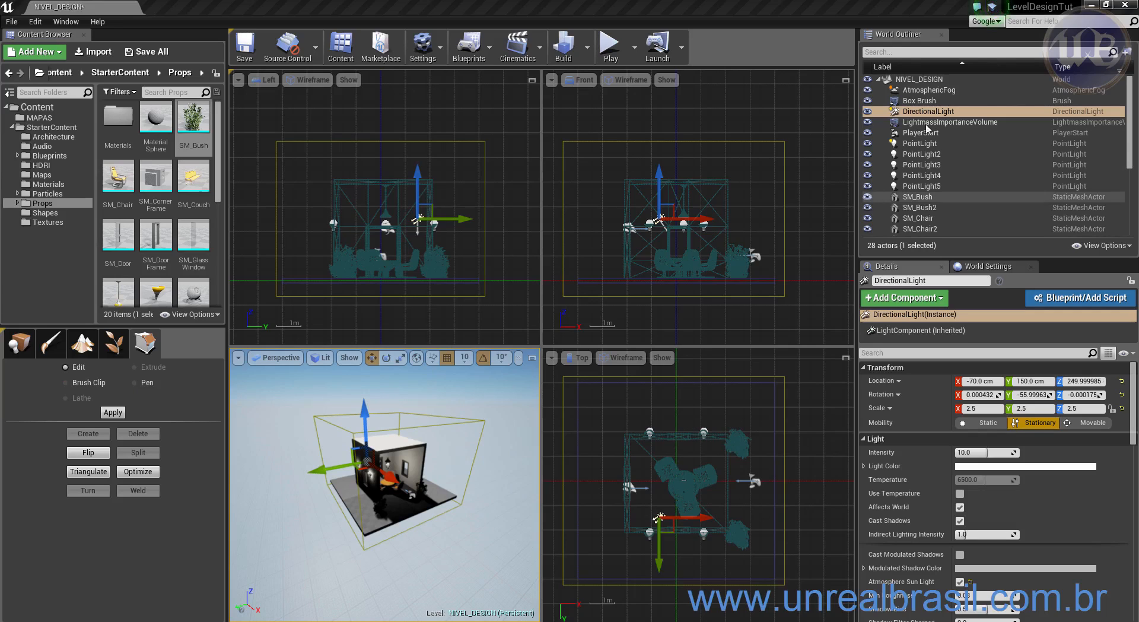
# - Raise the DirectionalLight above the roof to Z 490 cm and switch to the Rotate tool
pyautogui.click(949, 112)
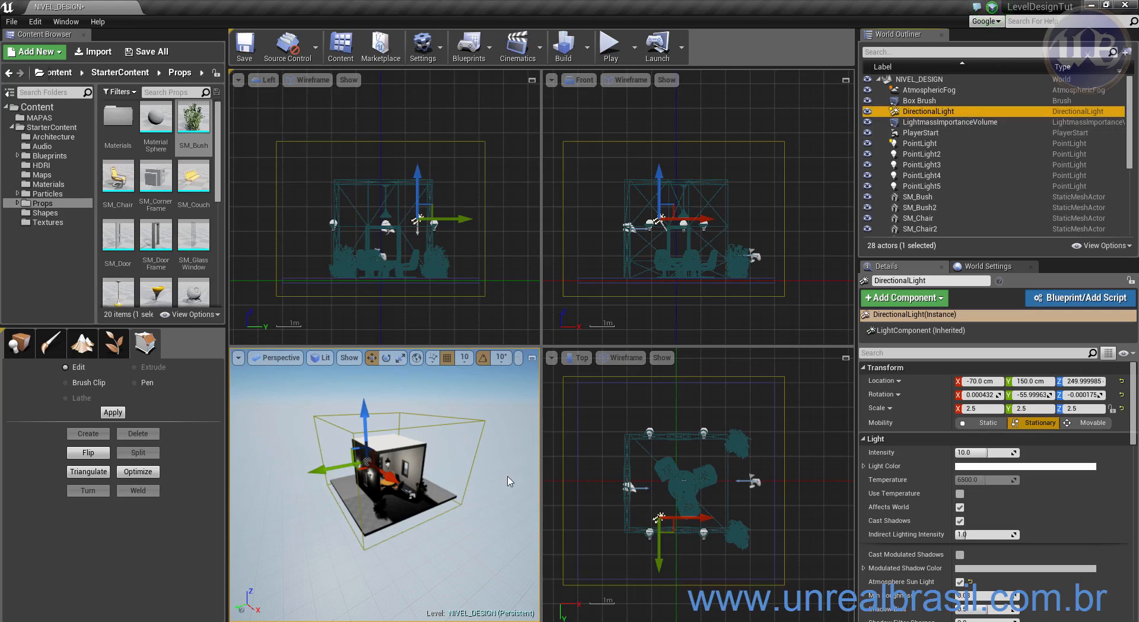
pyautogui.keyDown('alt'); pyautogui.moveTo(411, 462); pyautogui.dragTo(335, 448); pyautogui.keyUp('alt')
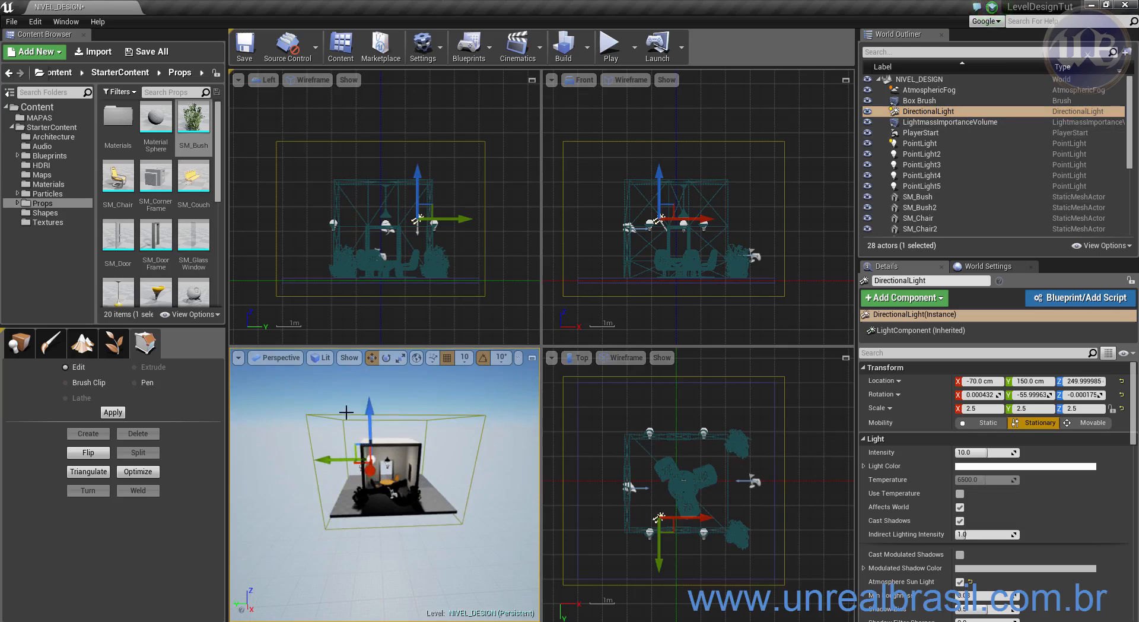
pyautogui.moveTo(370, 408); pyautogui.dragTo(468, 479)
pyautogui.press('e')
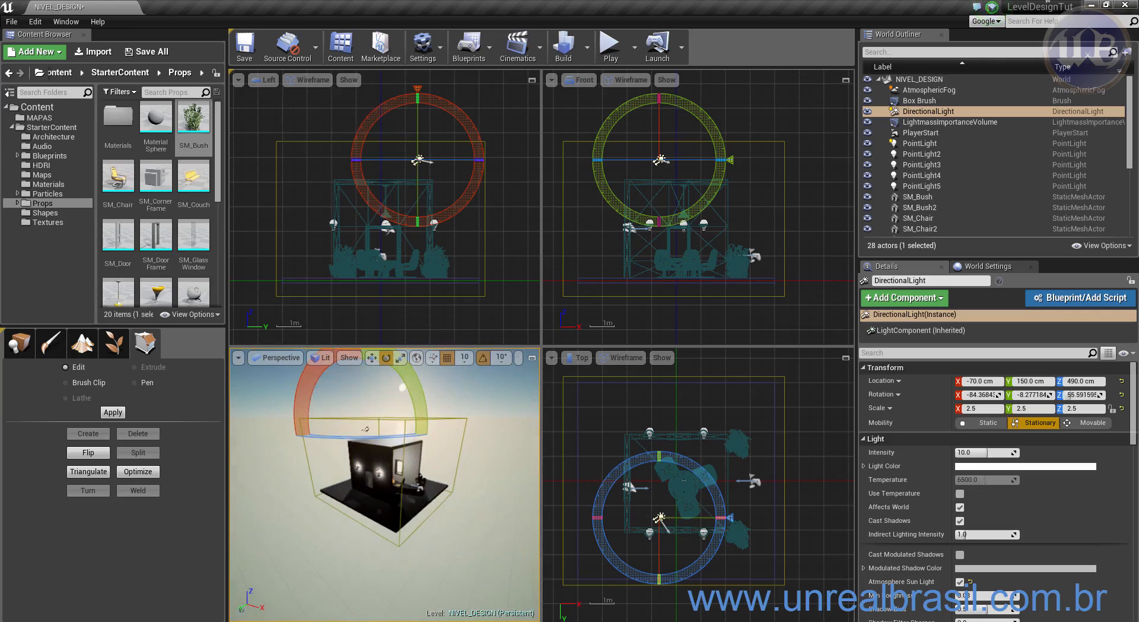
# - Rotate the DirectionalLight to about X -56.3°, Y -39.4°, Z 43.6° so that daylight falls on the room
pyautogui.moveTo(298, 394); pyautogui.dragTo(258, 354)
pyautogui.keyDown('alt'); pyautogui.moveTo(376, 554); pyautogui.dragTo(362, 534); pyautogui.keyUp('alt')
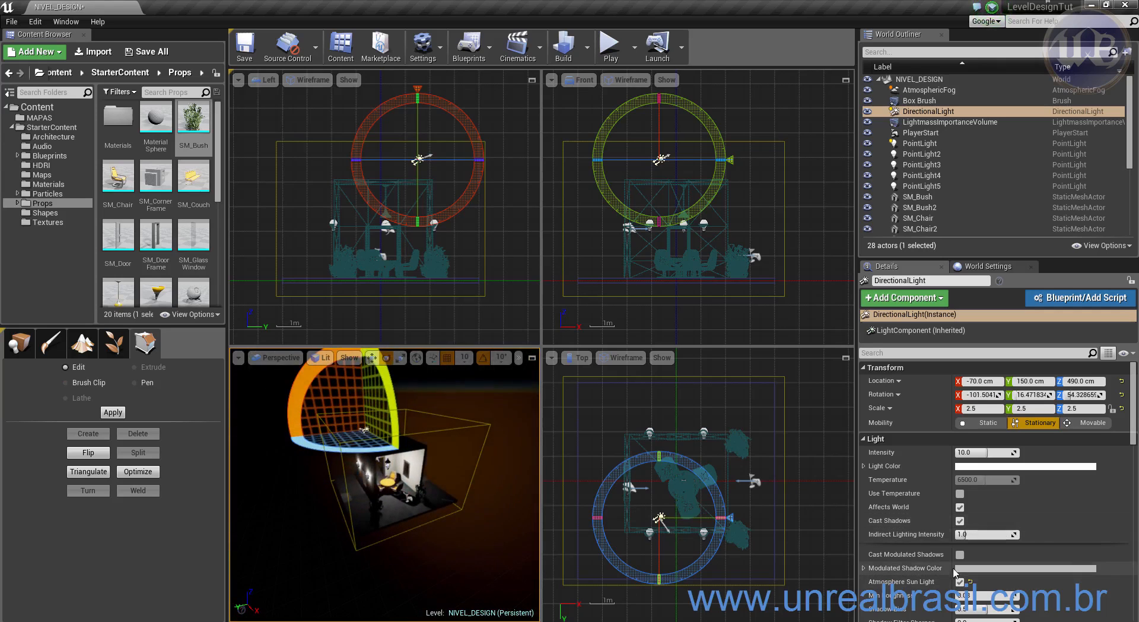
pyautogui.scroll(-5, 282, 465)
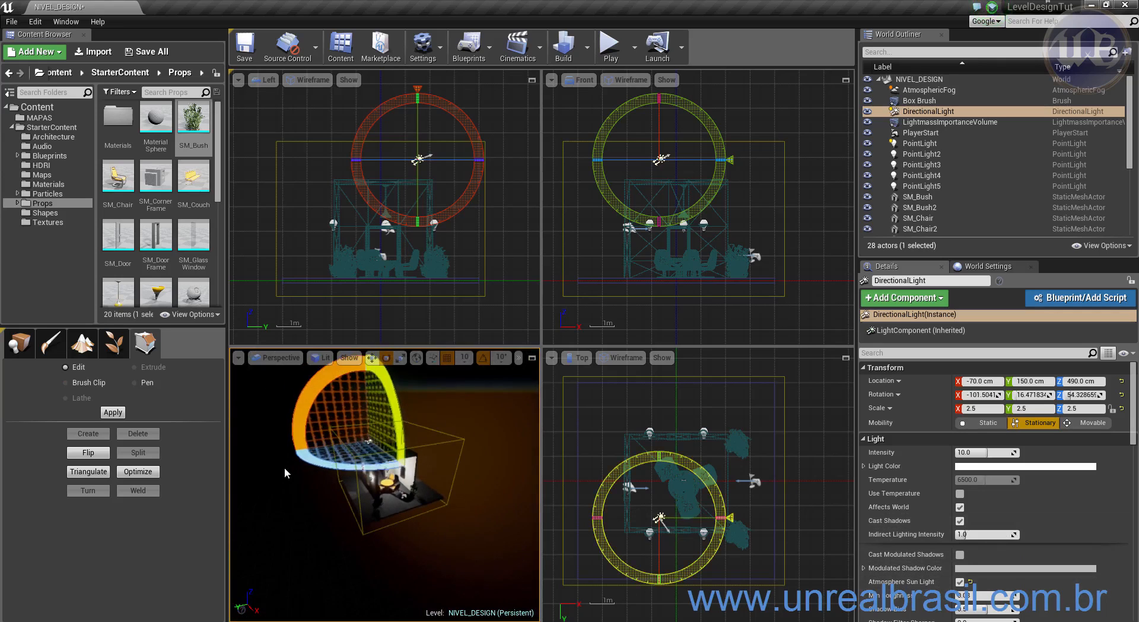
pyautogui.moveTo(309, 428); pyautogui.dragTo(270, 409)
pyautogui.keyDown('alt'); pyautogui.moveTo(412, 584); pyautogui.dragTo(351, 570); pyautogui.keyUp('alt')
pyautogui.scroll(10, 407, 550)
pyautogui.scroll(-3, 384, 485)
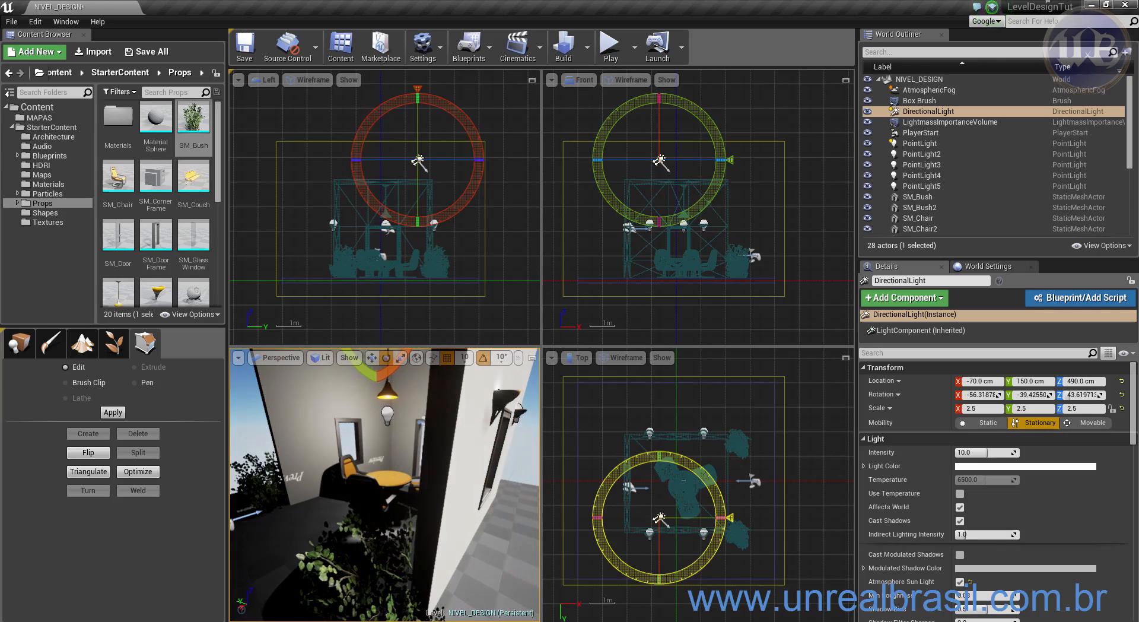
pyautogui.moveTo(447, 445); pyautogui.dragTo(443, 467)
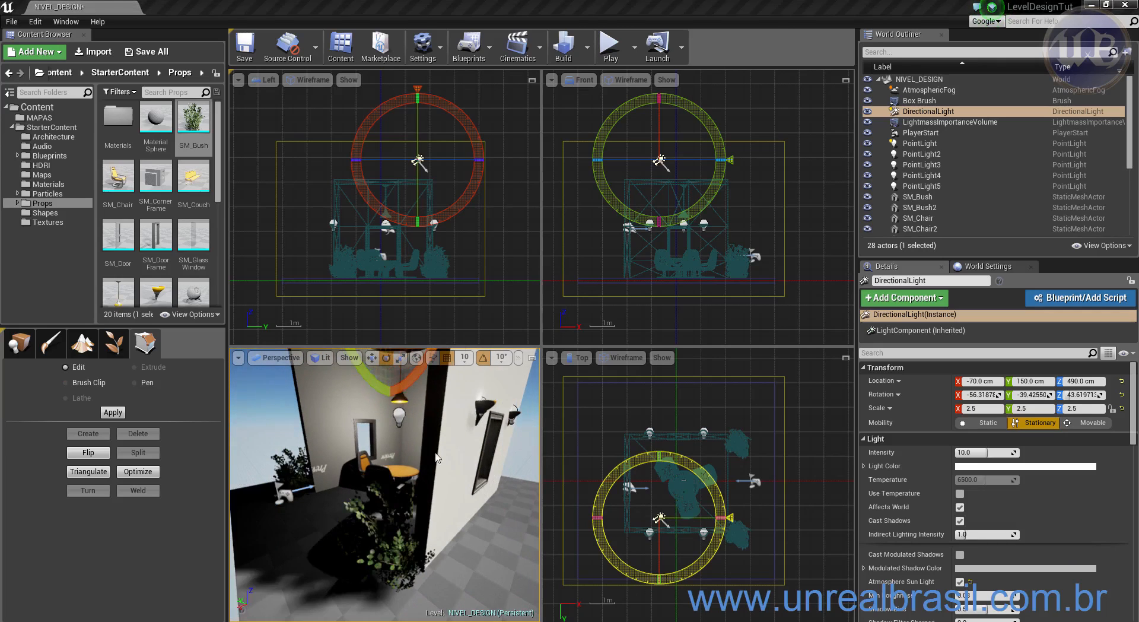
# - Enlarge the material picker's thumbnails and assign M_Brick_Clay_New to the back wall Wall_Door_400x400
pyautogui.keyDown('alt'); pyautogui.moveTo(285, 493); pyautogui.dragTo(290, 537); pyautogui.keyUp('alt')
pyautogui.scroll(-5, 384, 485)
pyautogui.keyDown('alt'); pyautogui.moveTo(385, 484); pyautogui.dragTo(442, 506); pyautogui.keyUp('alt')
pyautogui.click(386, 448)
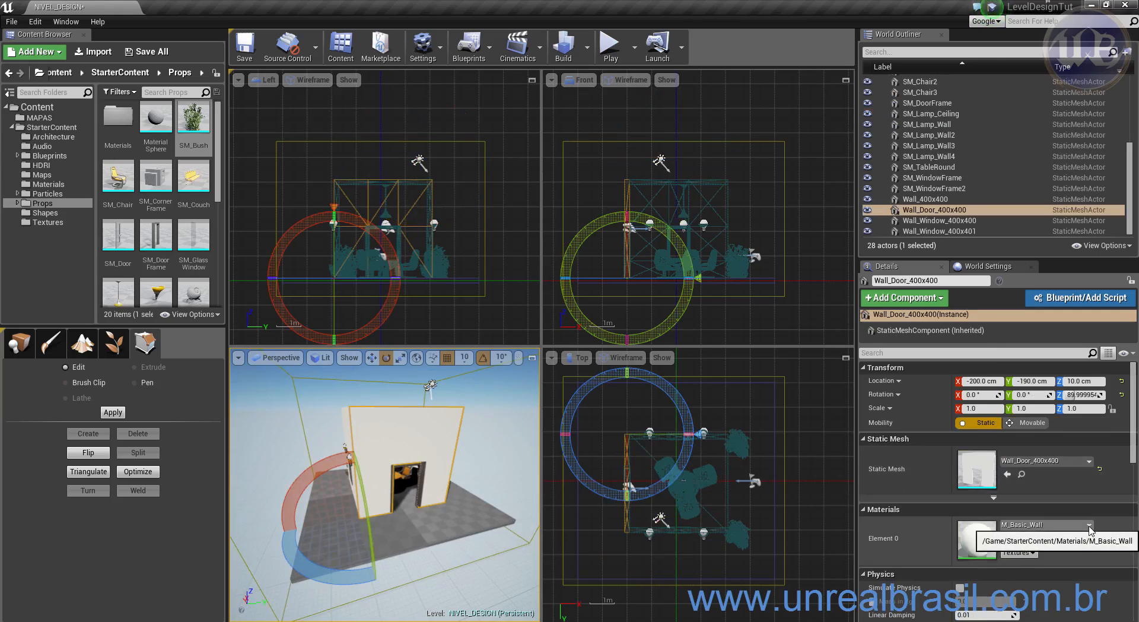
pyautogui.click(1044, 524)
pyautogui.click(966, 612)
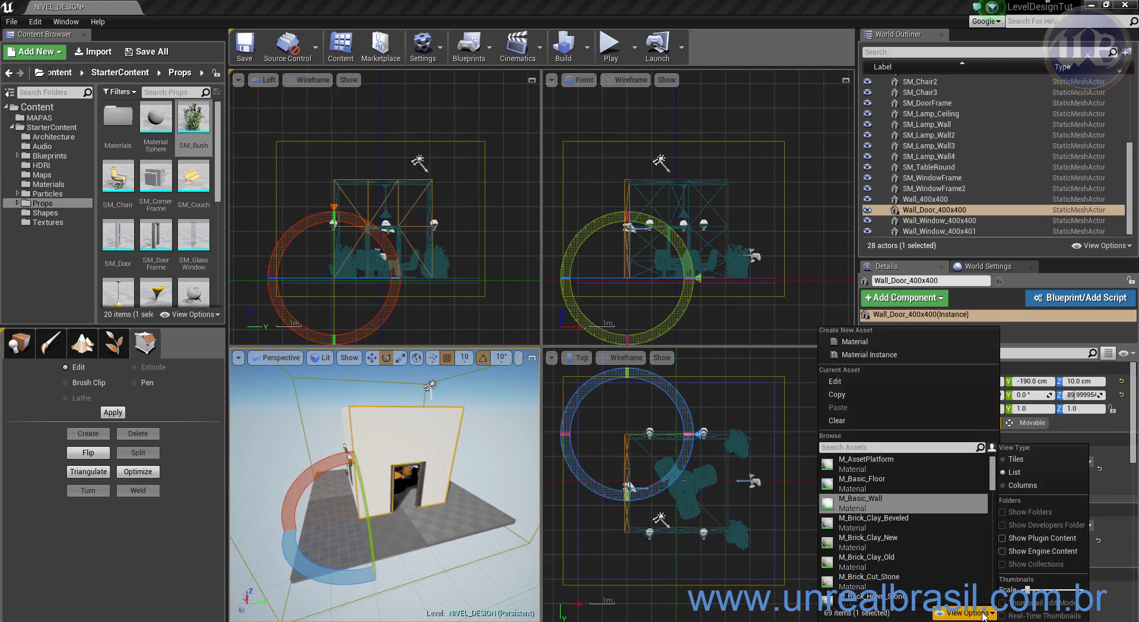
pyautogui.moveTo(1030, 592); pyautogui.dragTo(1069, 587)
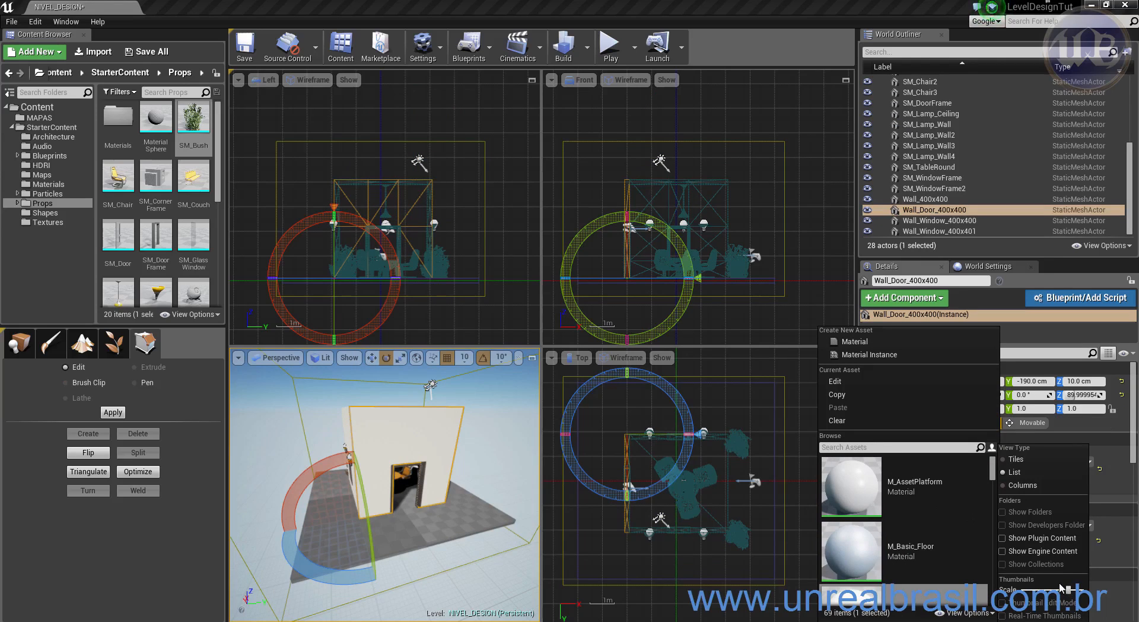
pyautogui.moveTo(991, 473)
pyautogui.mouseDown()
pyautogui.moveTo(993, 524)
pyautogui.moveTo(995, 487)
pyautogui.mouseUp()
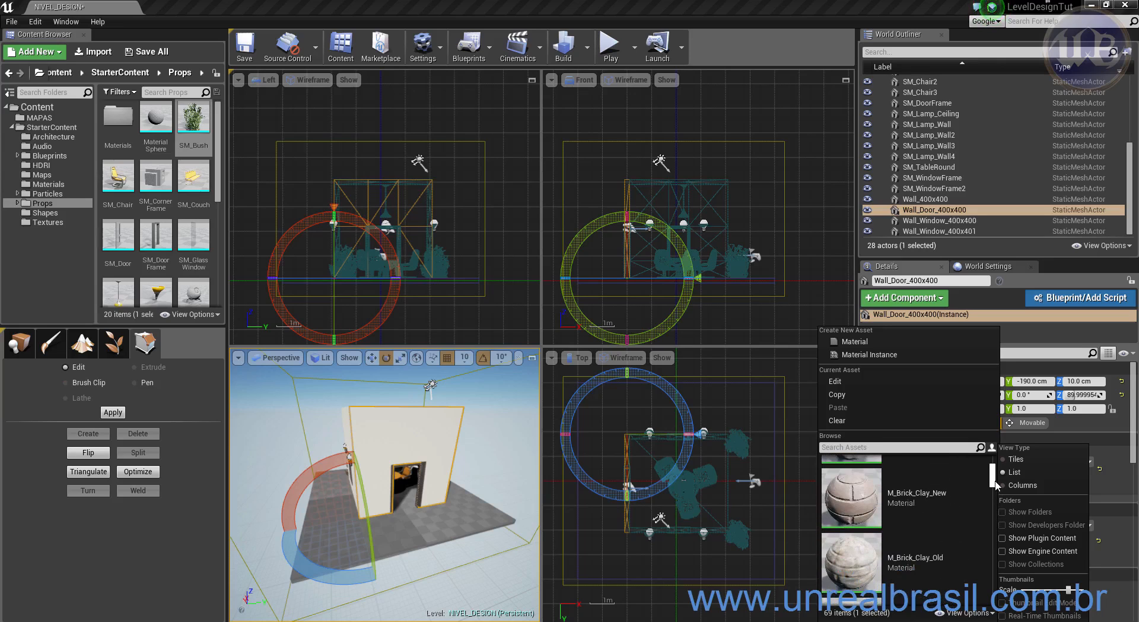
pyautogui.click(852, 496)
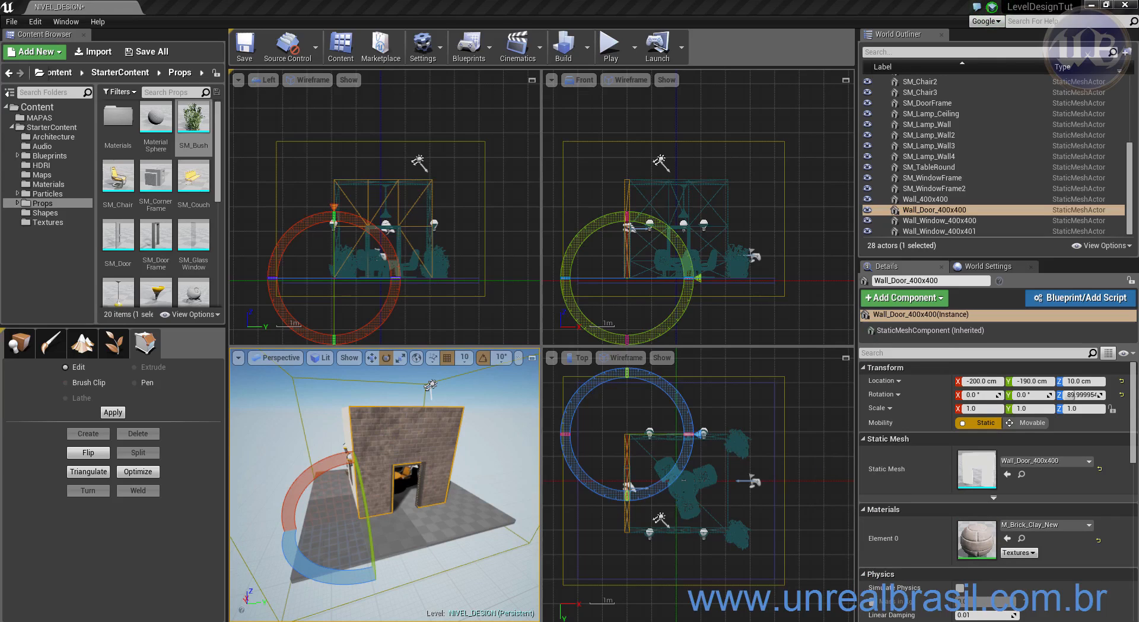
# - Assign the M_Brick_Clay_New material to the side wall Wall_Window_400x401
pyautogui.keyDown('alt'); pyautogui.moveTo(292, 454); pyautogui.dragTo(323, 436); pyautogui.keyUp('alt')
pyautogui.click(939, 231)
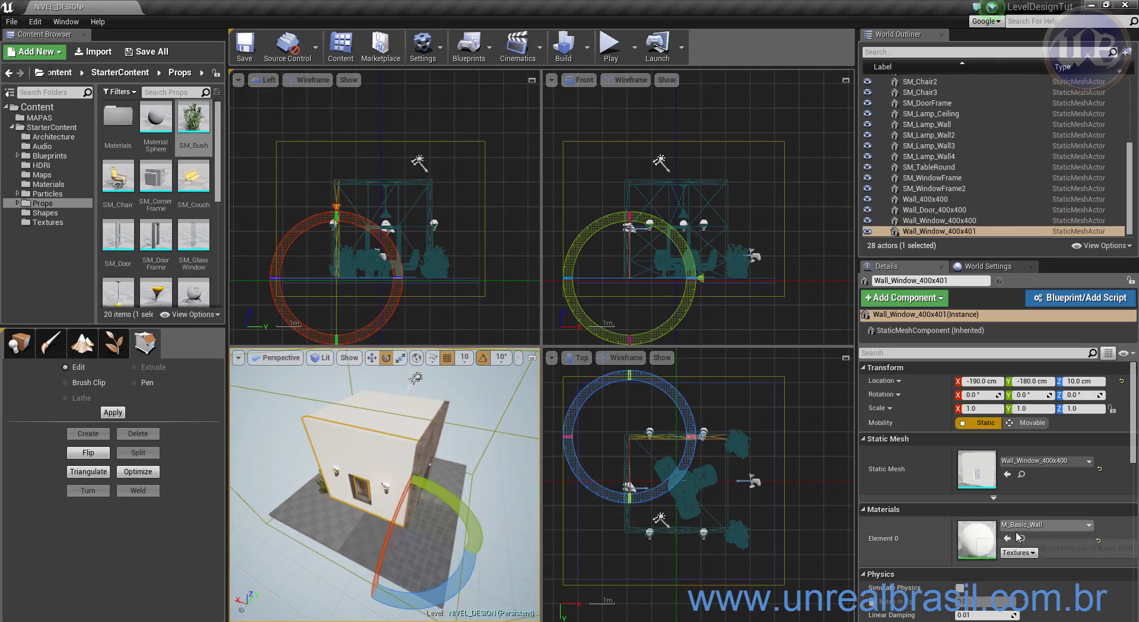
pyautogui.click(1054, 527)
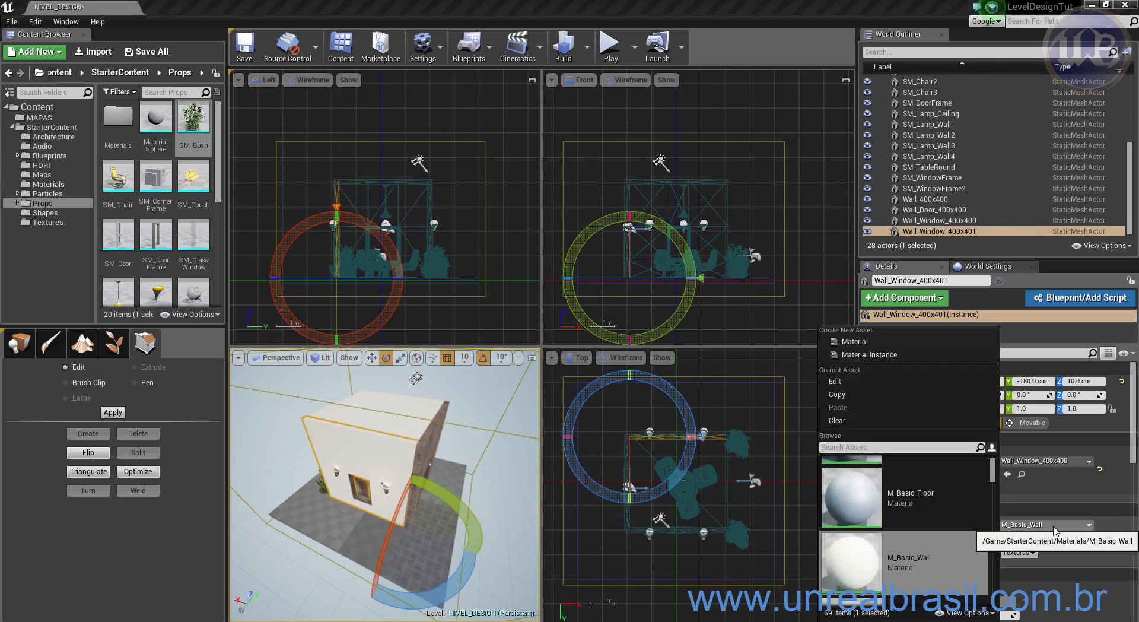
pyautogui.moveTo(993, 480); pyautogui.dragTo(993, 486)
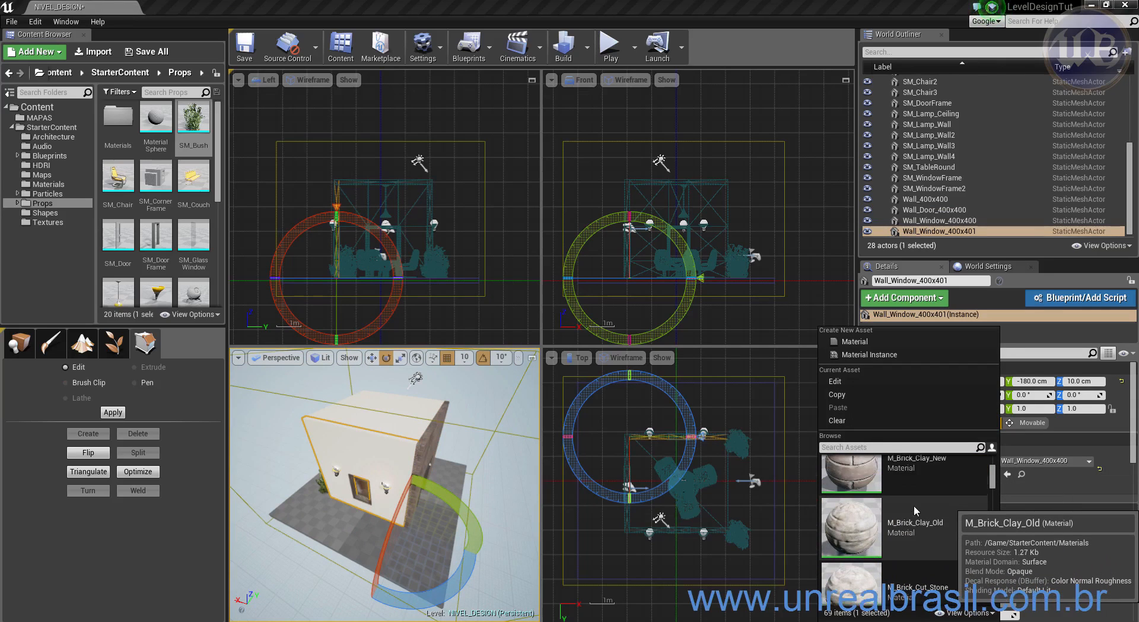
pyautogui.scroll(1, 860, 478)
pyautogui.click(859, 477)
pyautogui.keyDown('alt'); pyautogui.moveTo(333, 420); pyautogui.dragTo(377, 436); pyautogui.keyUp('alt')
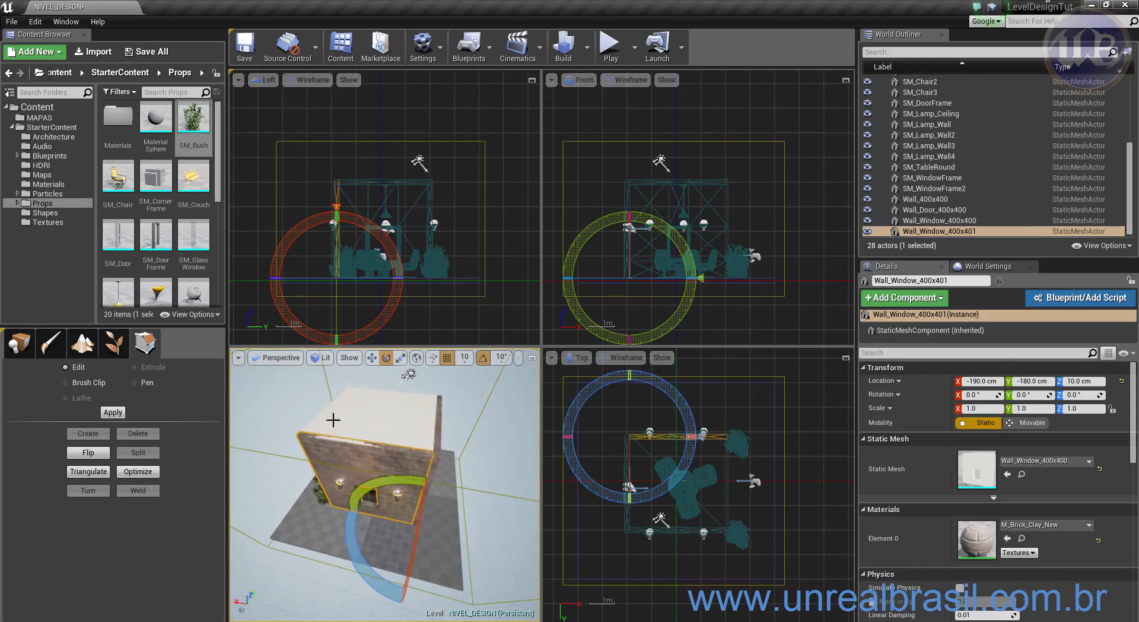
# - Assign the M_Brick_Clay_New material to the roof panel Wall_400x400
pyautogui.click(368, 423)
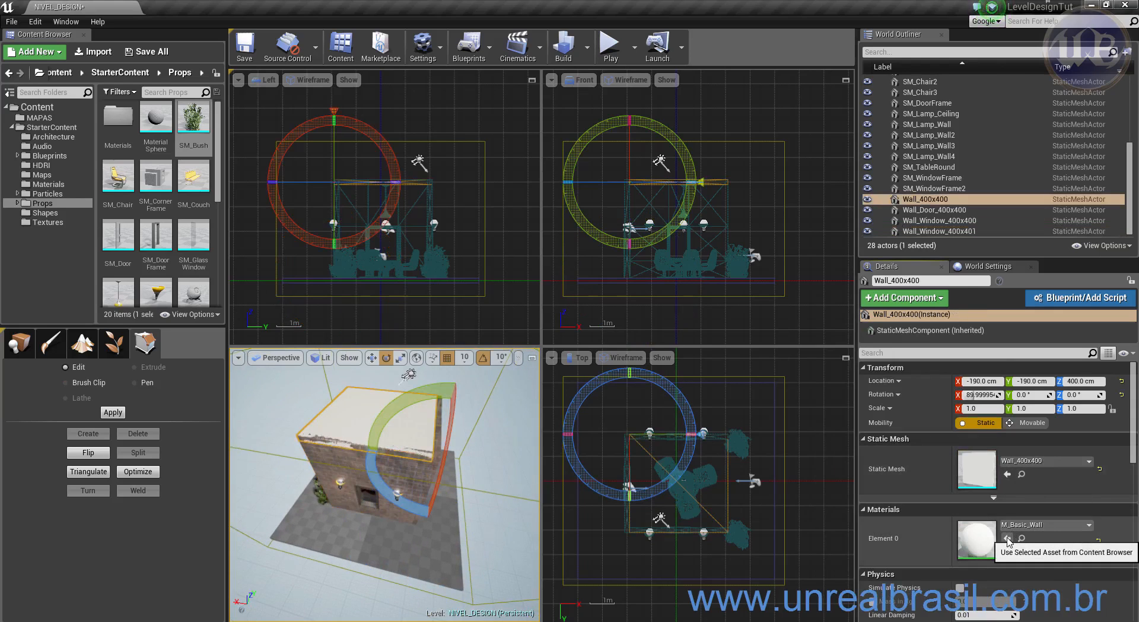
pyautogui.click(1044, 524)
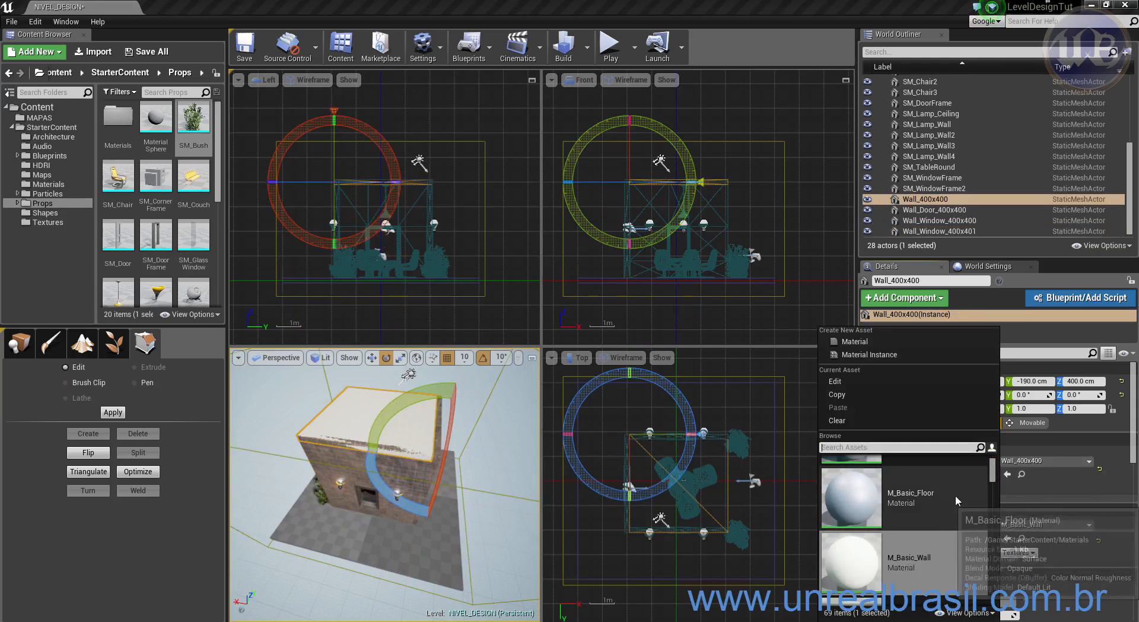
pyautogui.moveTo(995, 476); pyautogui.dragTo(996, 481)
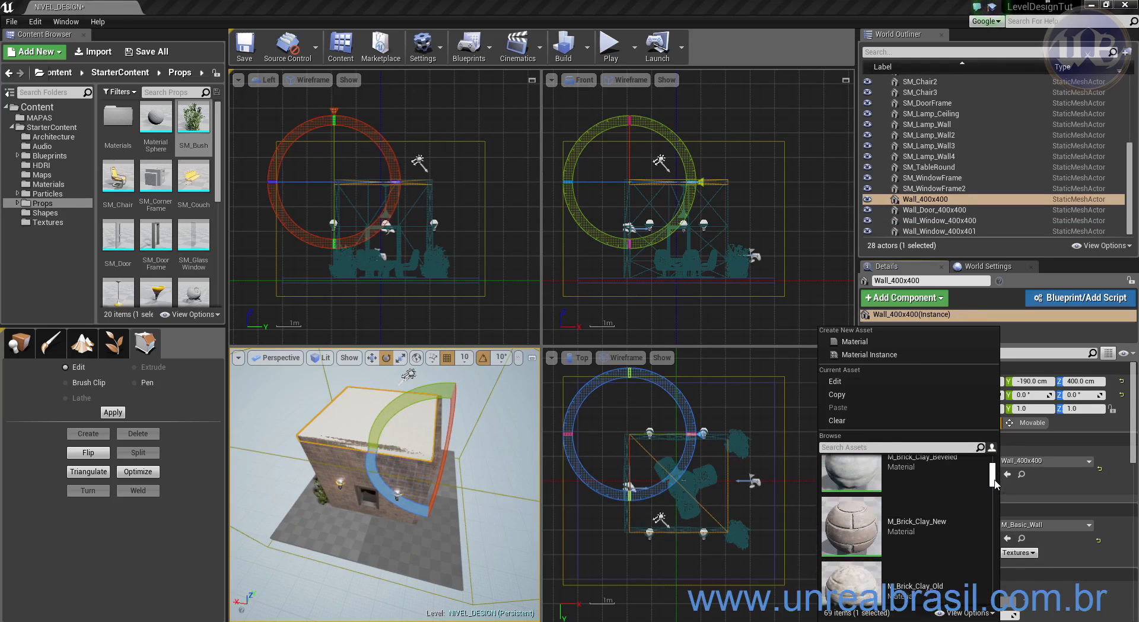
pyautogui.click(896, 535)
# - Locate M_Brick_Clay_New in the Content Browser and assign it to the opposite window wall, Wall_Window_400x400
pyautogui.click(1021, 538)
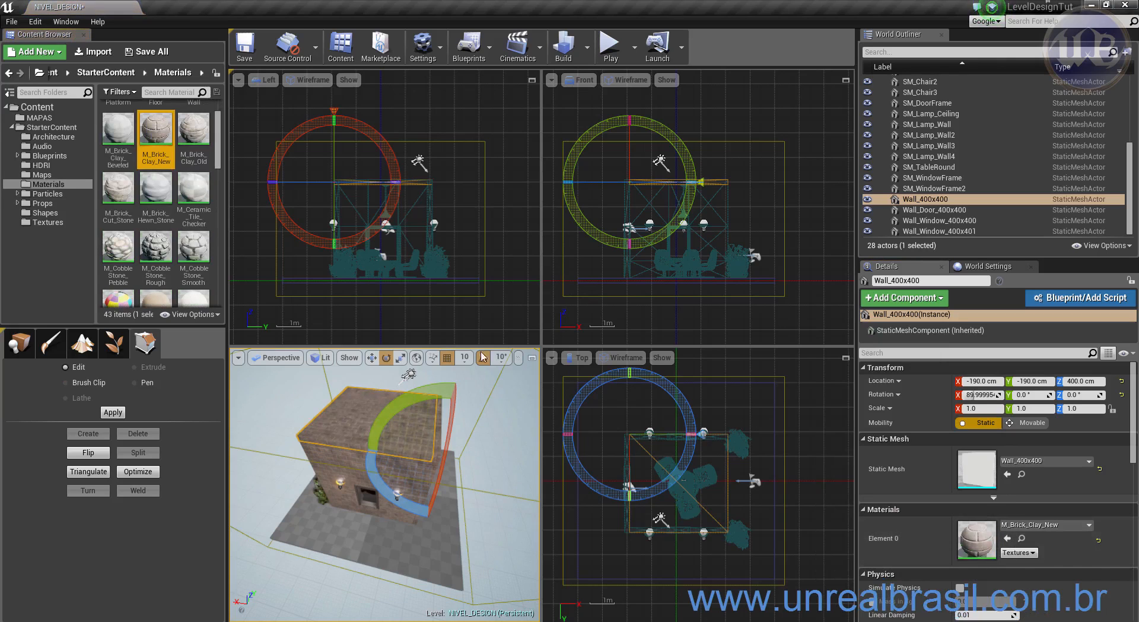
pyautogui.keyDown('alt'); pyautogui.moveTo(334, 538); pyautogui.dragTo(522, 525); pyautogui.keyUp('alt')
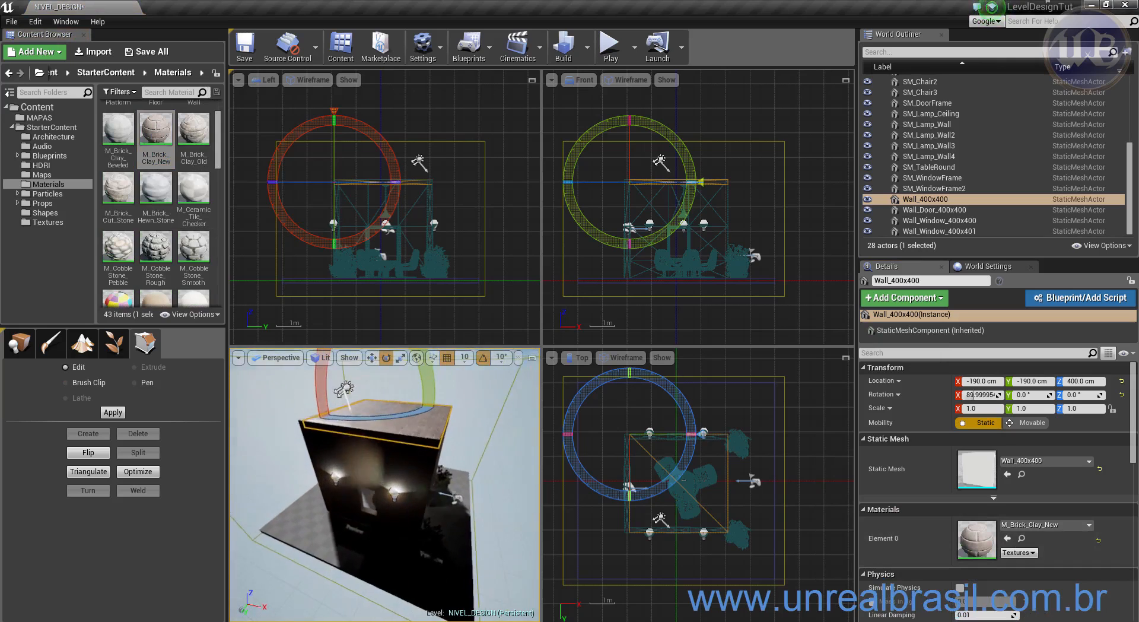
pyautogui.click(445, 455)
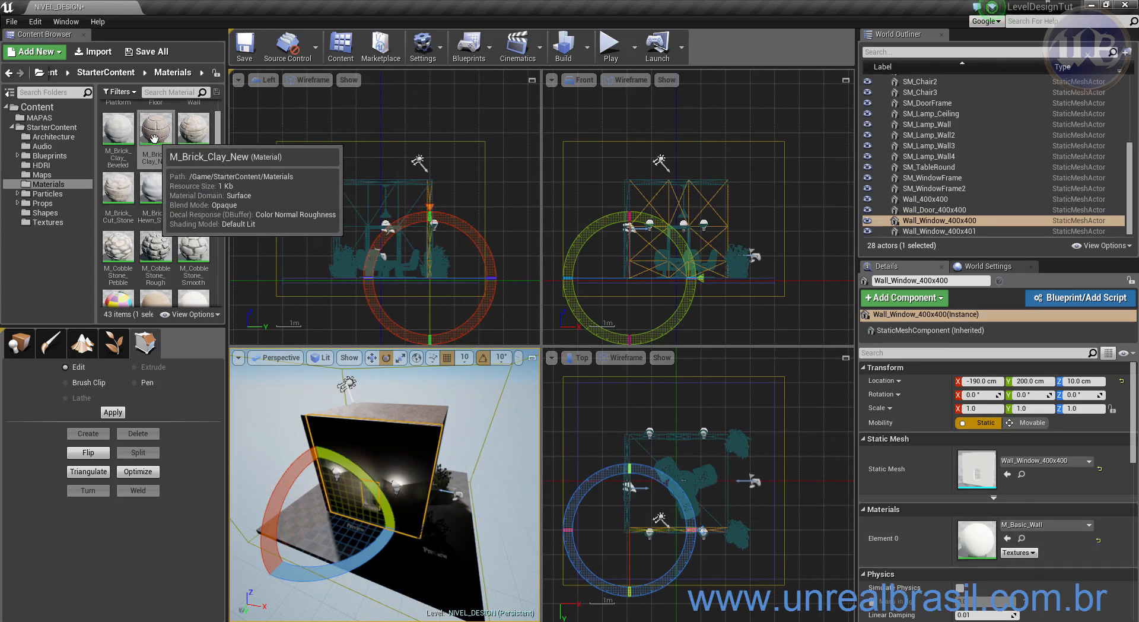
pyautogui.click(154, 138)
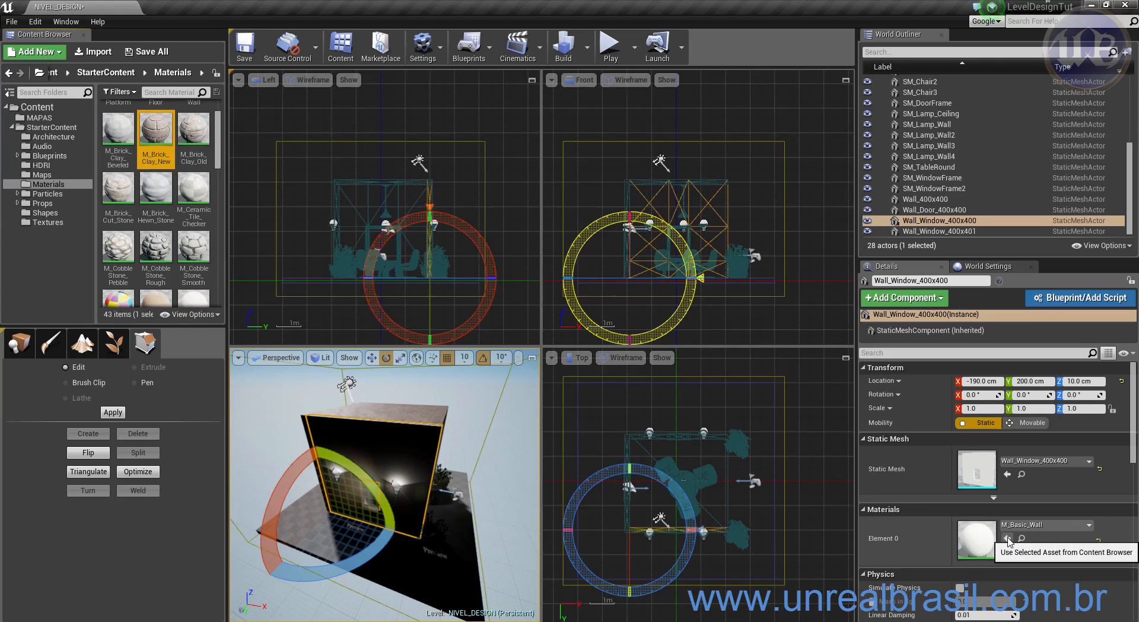
pyautogui.click(1007, 538)
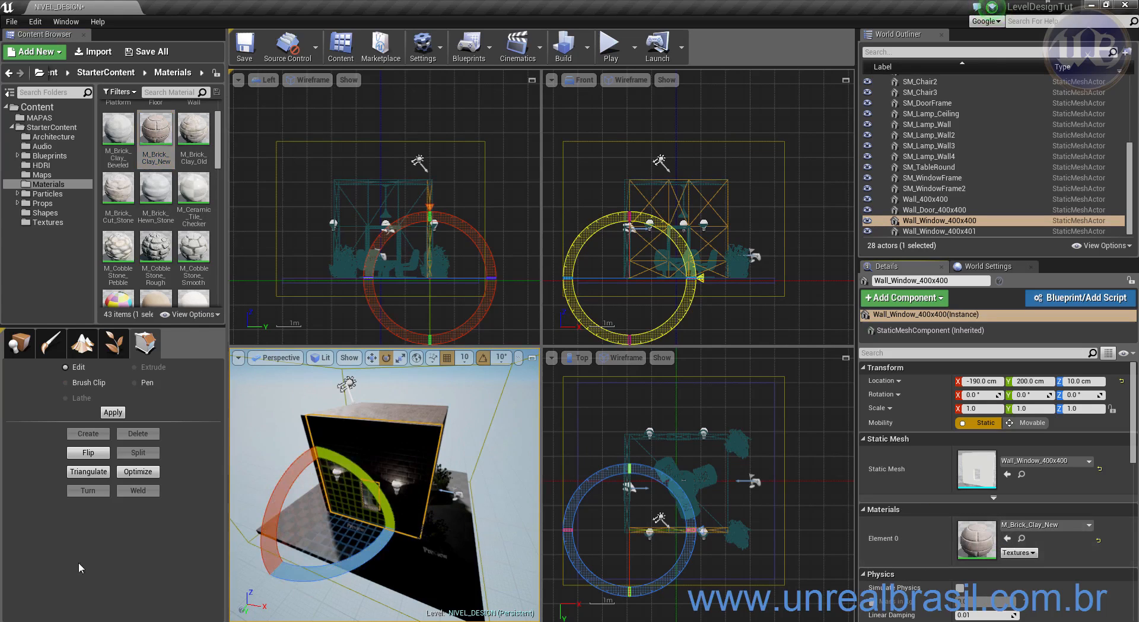
# - Change the material of the roof panel Wall_400x400 to M_Brick_Cut_Stone
pyautogui.moveTo(274, 511); pyautogui.dragTo(270, 541)
pyautogui.moveTo(231, 482); pyautogui.dragTo(309, 482, button='right')
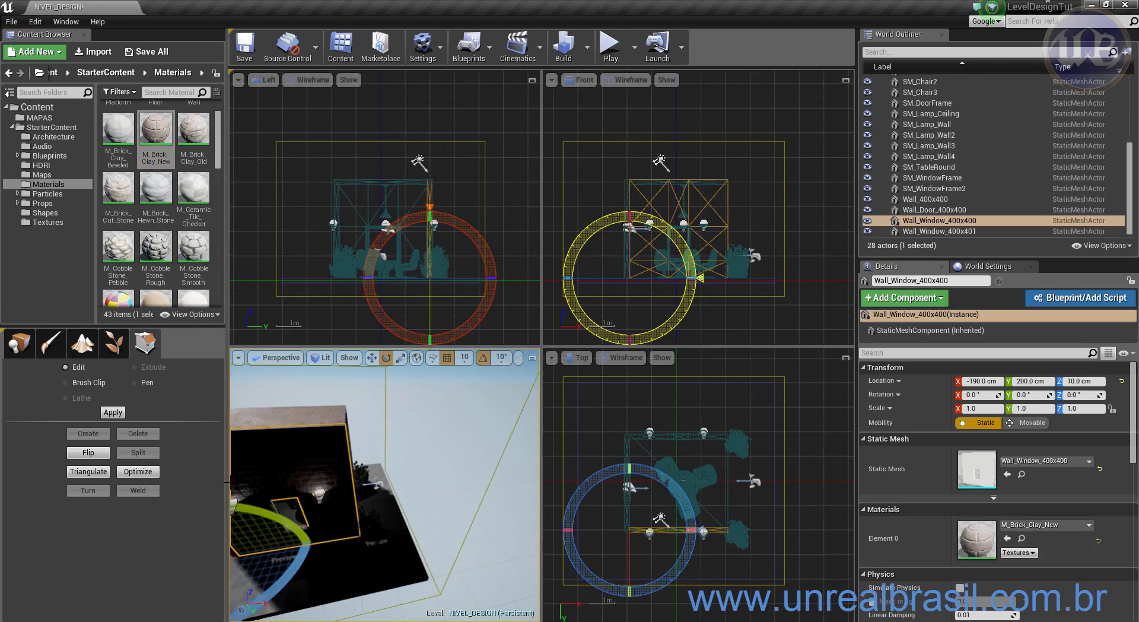
pyautogui.moveTo(229, 481); pyautogui.dragTo(215, 497, button='right')
pyautogui.keyDown('alt'); pyautogui.moveTo(238, 509); pyautogui.dragTo(89, 570); pyautogui.keyUp('alt')
pyautogui.keyDown('alt'); pyautogui.moveTo(511, 529); pyautogui.dragTo(479, 448); pyautogui.keyUp('alt')
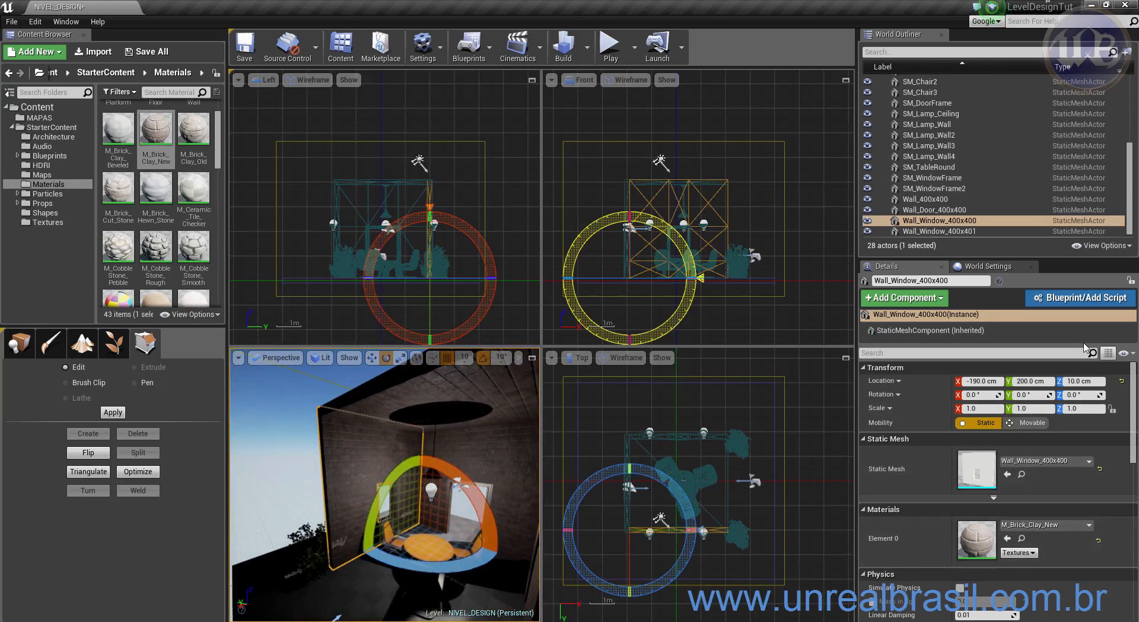
pyautogui.click(457, 378)
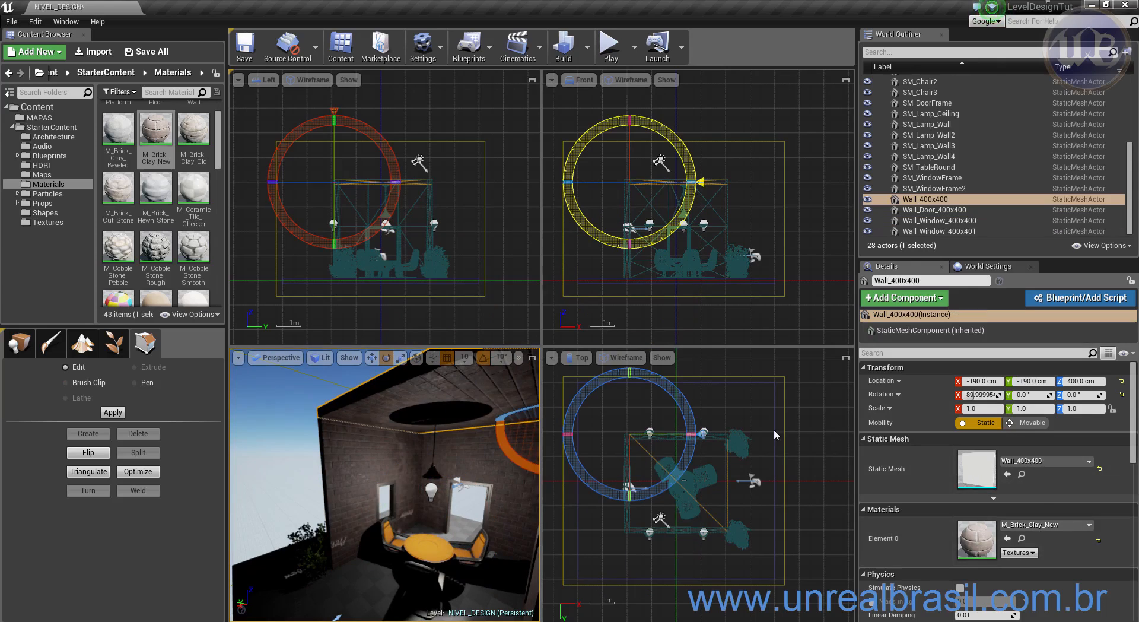
pyautogui.click(1089, 526)
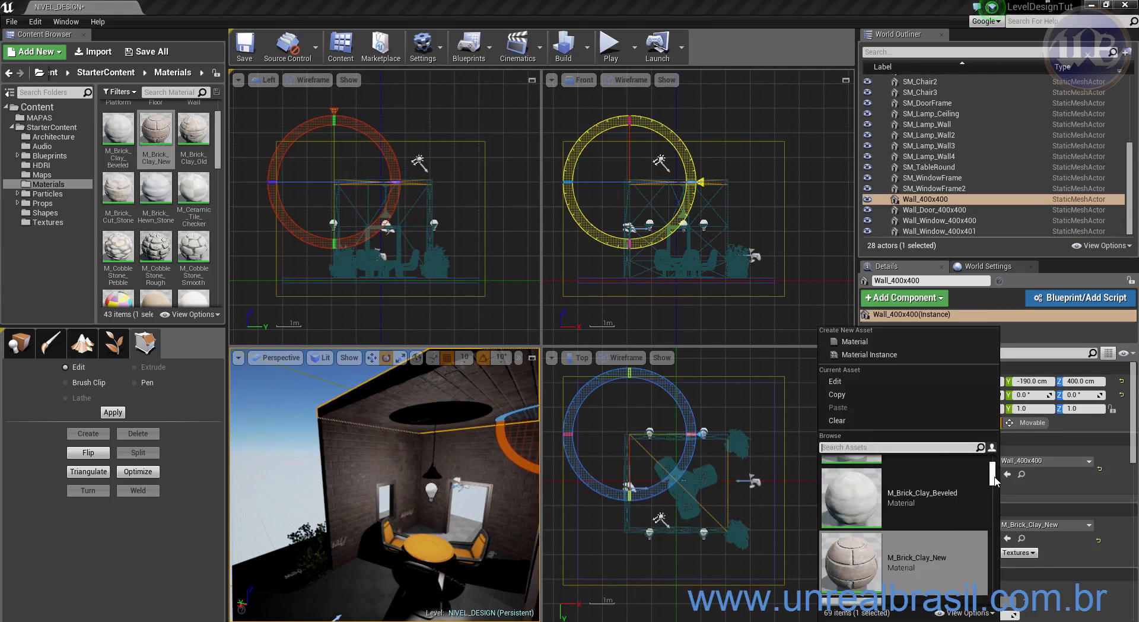
pyautogui.moveTo(994, 480); pyautogui.dragTo(994, 486)
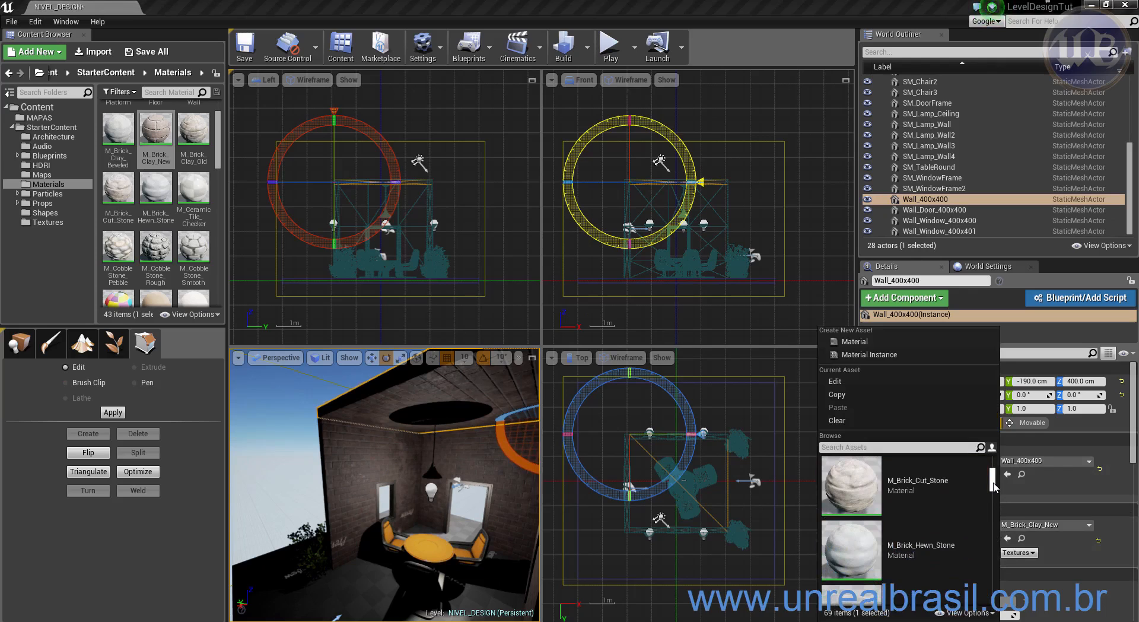
pyautogui.click(910, 482)
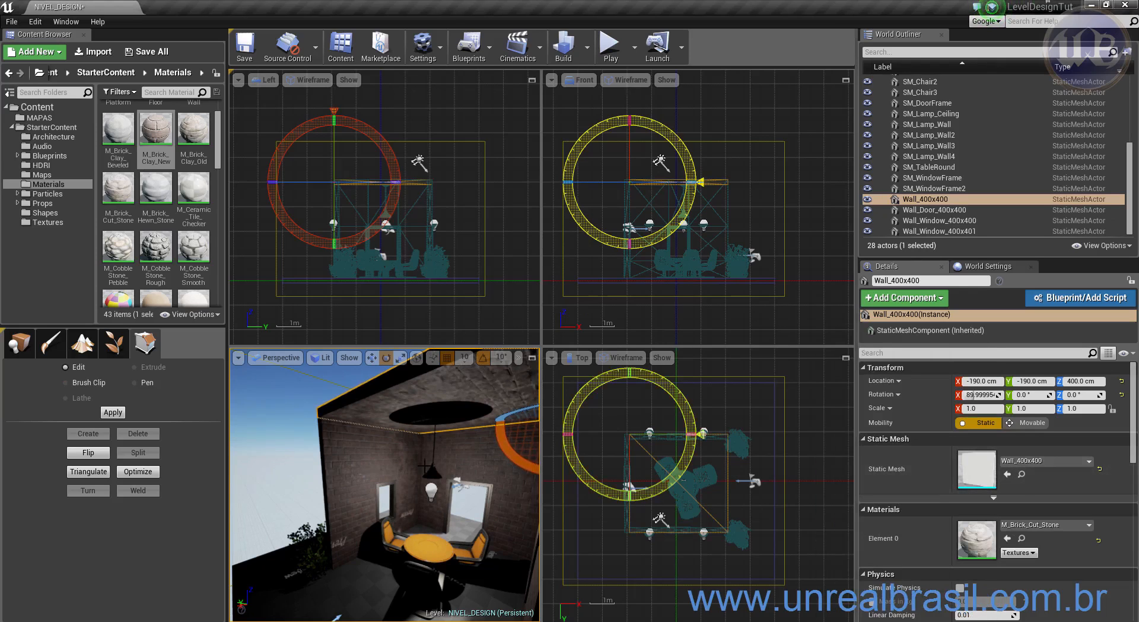
pyautogui.moveTo(479, 499); pyautogui.dragTo(519, 481, button='right')
pyautogui.moveTo(478, 499); pyautogui.dragTo(468, 489)
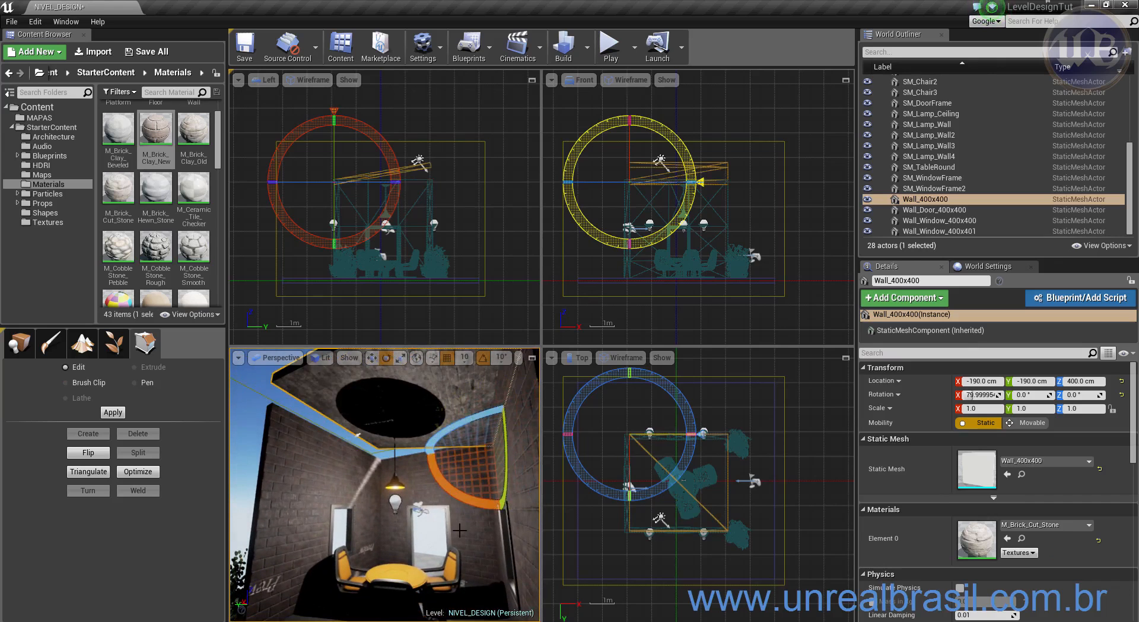
pyautogui.hotkey('ctrl', 'z')
# - Select the ground Box Brush and assign the M_Ground_Moss material to its surface
pyautogui.moveTo(457, 555); pyautogui.dragTo(454, 524)
pyautogui.moveTo(454, 525)
pyautogui.mouseDown(button='right')
pyautogui.moveTo(458, 457)
pyautogui.moveTo(459, 522)
pyautogui.moveTo(469, 517)
pyautogui.mouseUp(button='right')
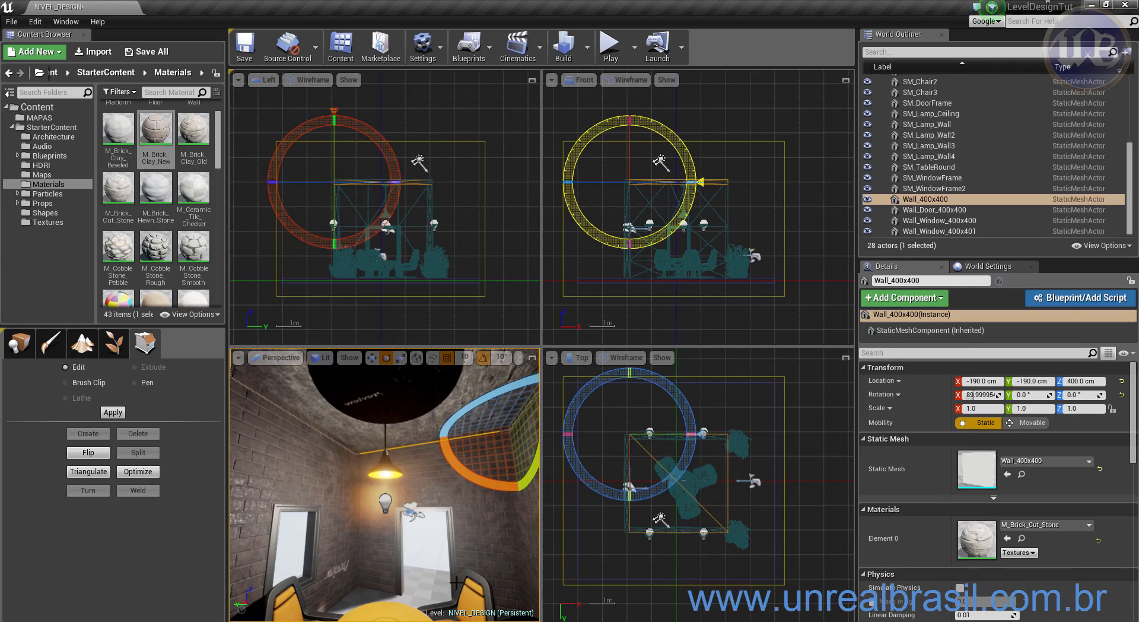
pyautogui.moveTo(459, 592)
pyautogui.mouseDown(button='right')
pyautogui.moveTo(454, 563)
pyautogui.moveTo(459, 592)
pyautogui.mouseUp(button='right')
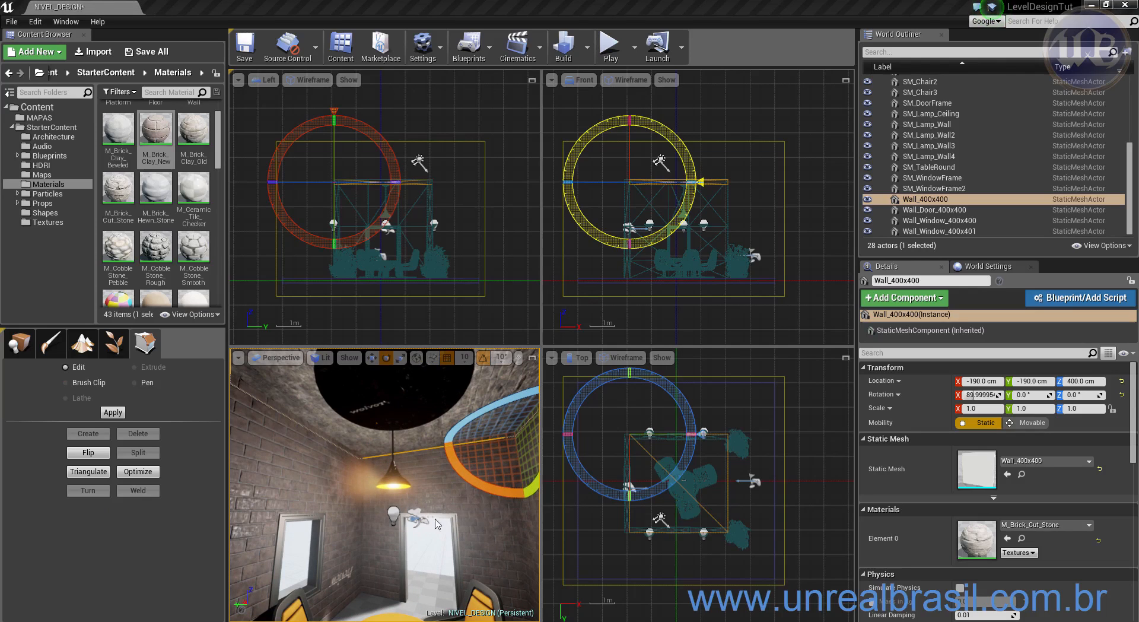
pyautogui.click(417, 518)
pyautogui.press('f')
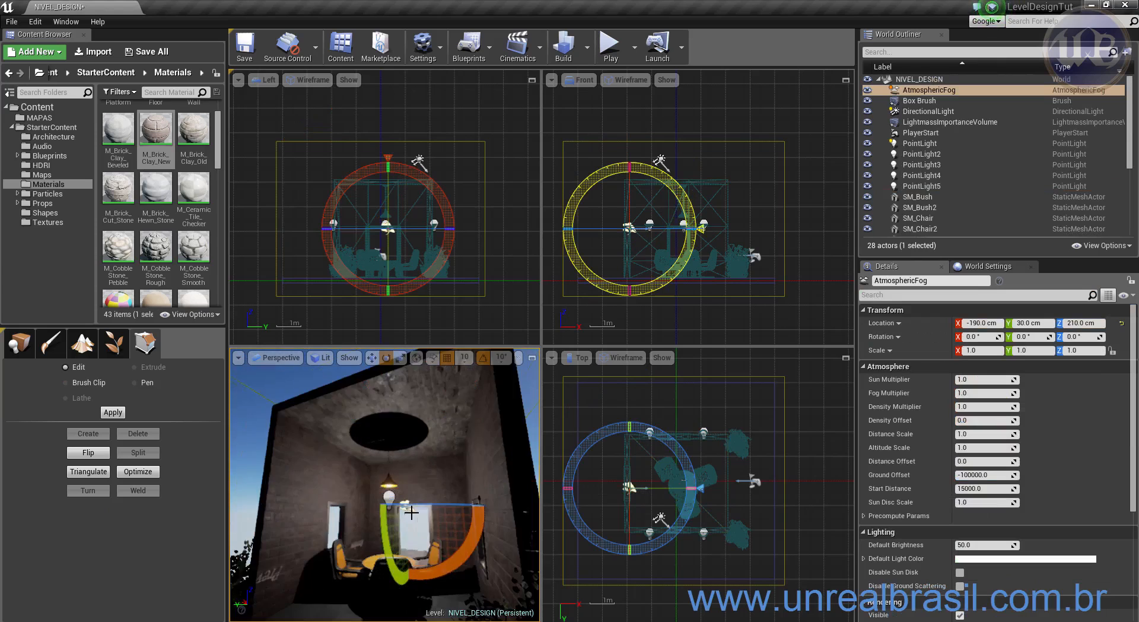
pyautogui.moveTo(299, 494)
pyautogui.keyDown('alt'); pyautogui.mouseDown()
pyautogui.moveTo(261, 564)
pyautogui.moveTo(220, 573)
pyautogui.moveTo(294, 502)
pyautogui.mouseUp(); pyautogui.keyUp('alt')
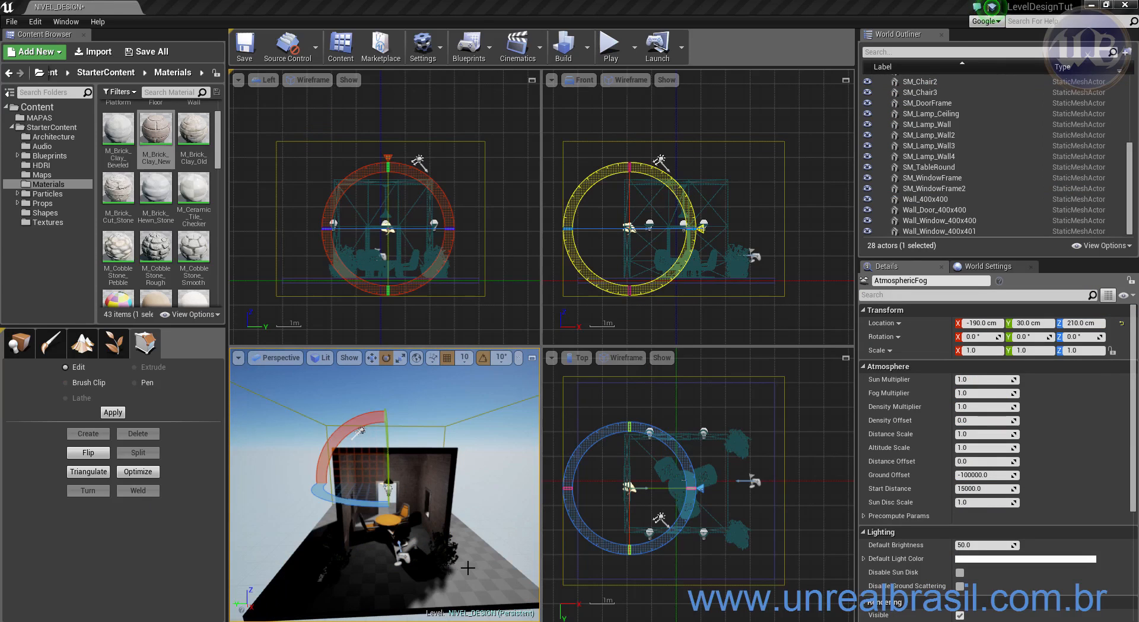
pyautogui.click(485, 574)
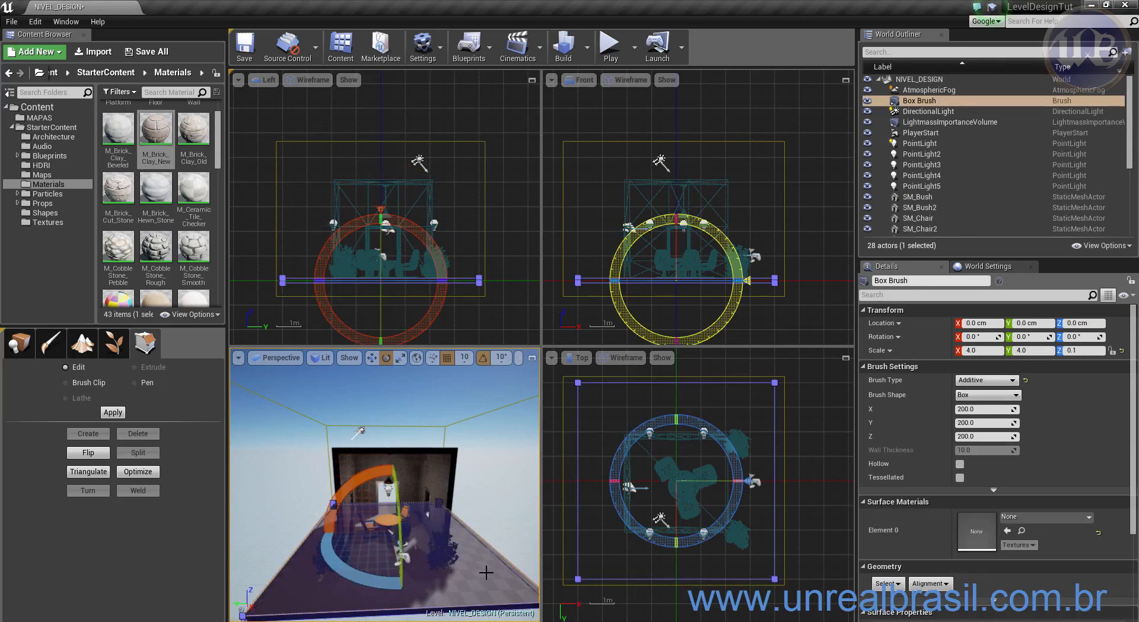
pyautogui.keyDown('alt'); pyautogui.moveTo(511, 506); pyautogui.dragTo(363, 488); pyautogui.keyUp('alt')
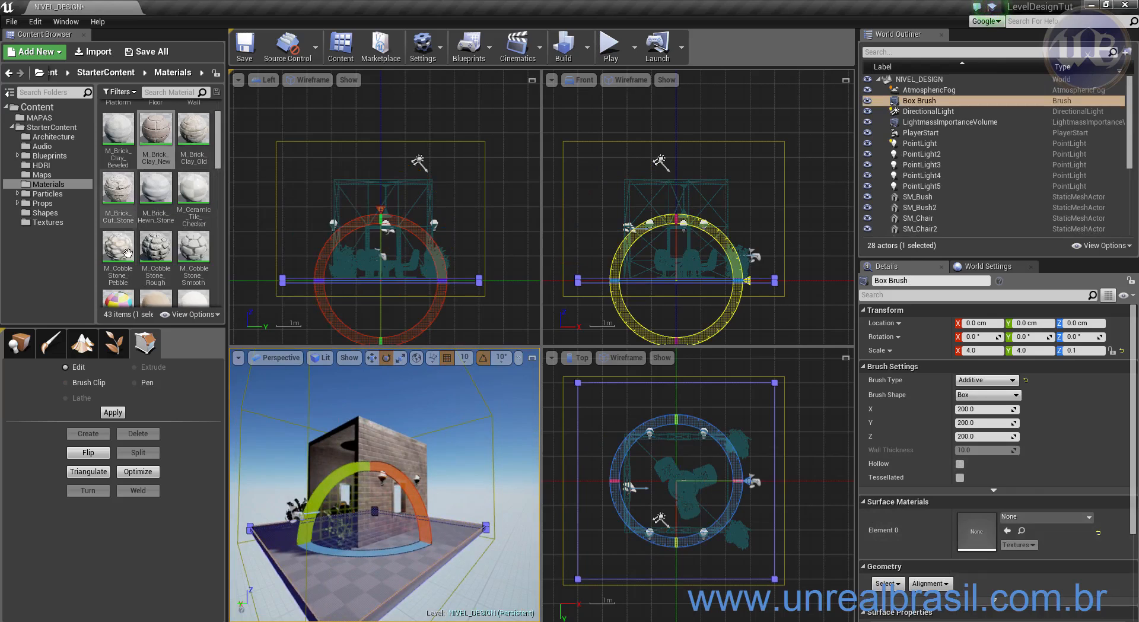
pyautogui.scroll(-5, 218, 163)
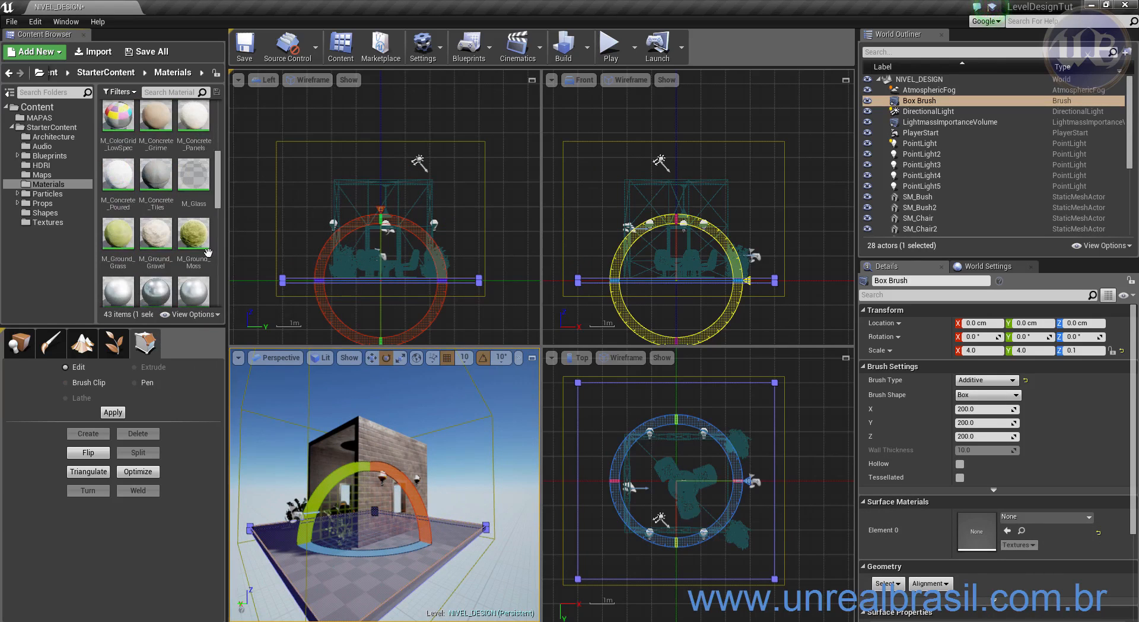
pyautogui.click(193, 234)
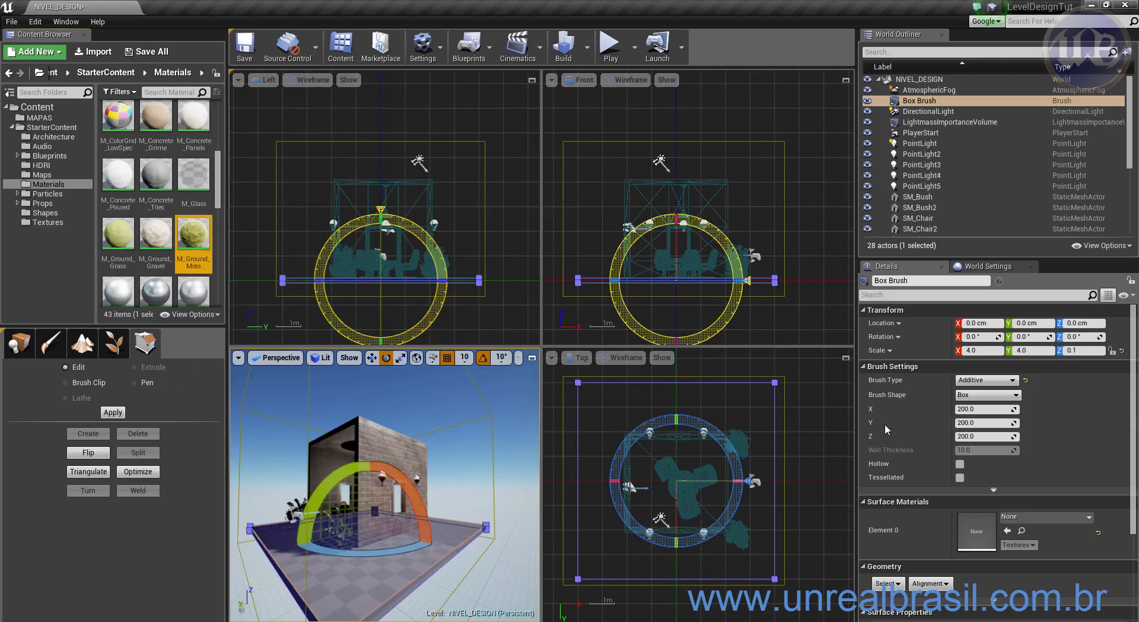
pyautogui.click(1007, 530)
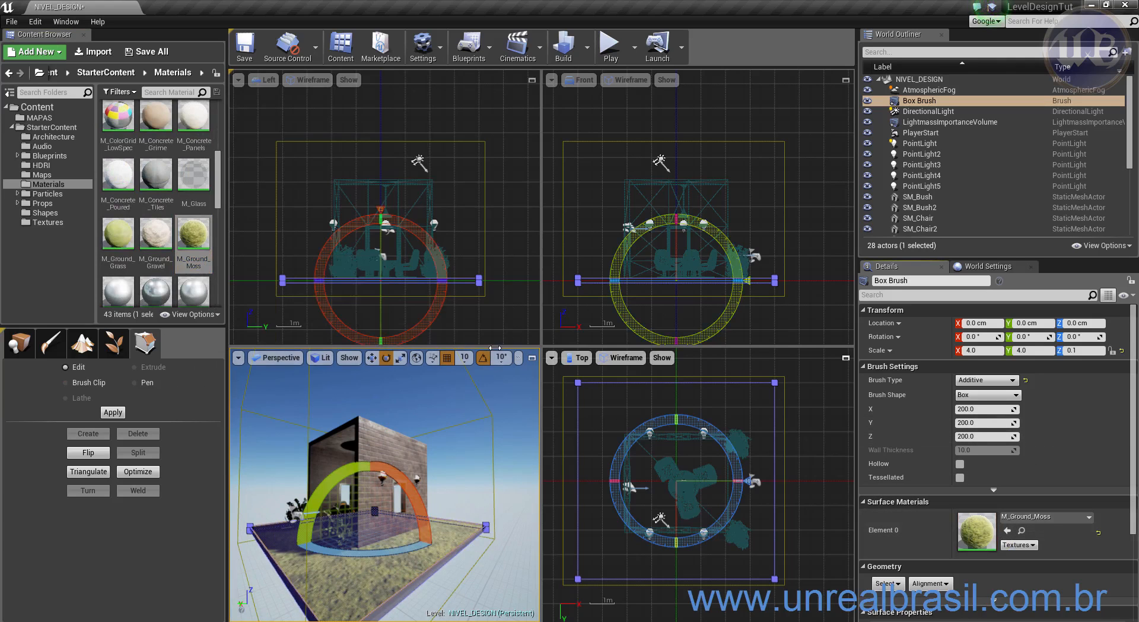
# - Add an additive BSP Box brush inside the room and flatten it to a Z scale of 0.1
pyautogui.keyDown('alt'); pyautogui.moveTo(304, 434); pyautogui.dragTo(409, 466); pyautogui.keyUp('alt')
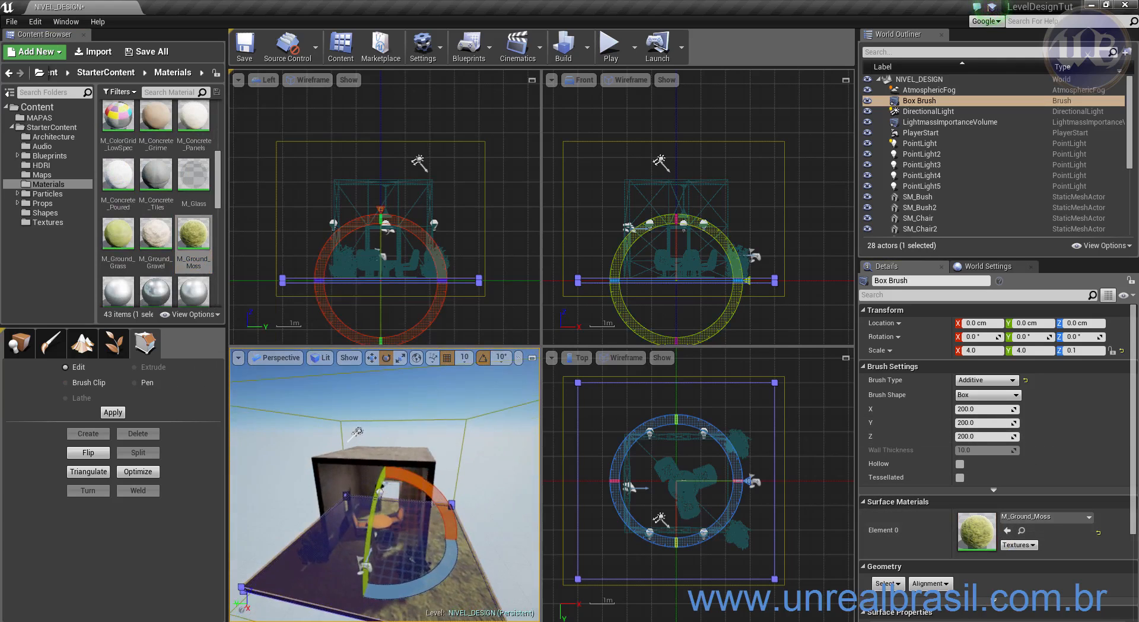
pyautogui.scroll(3, 312, 524)
pyautogui.click(511, 450)
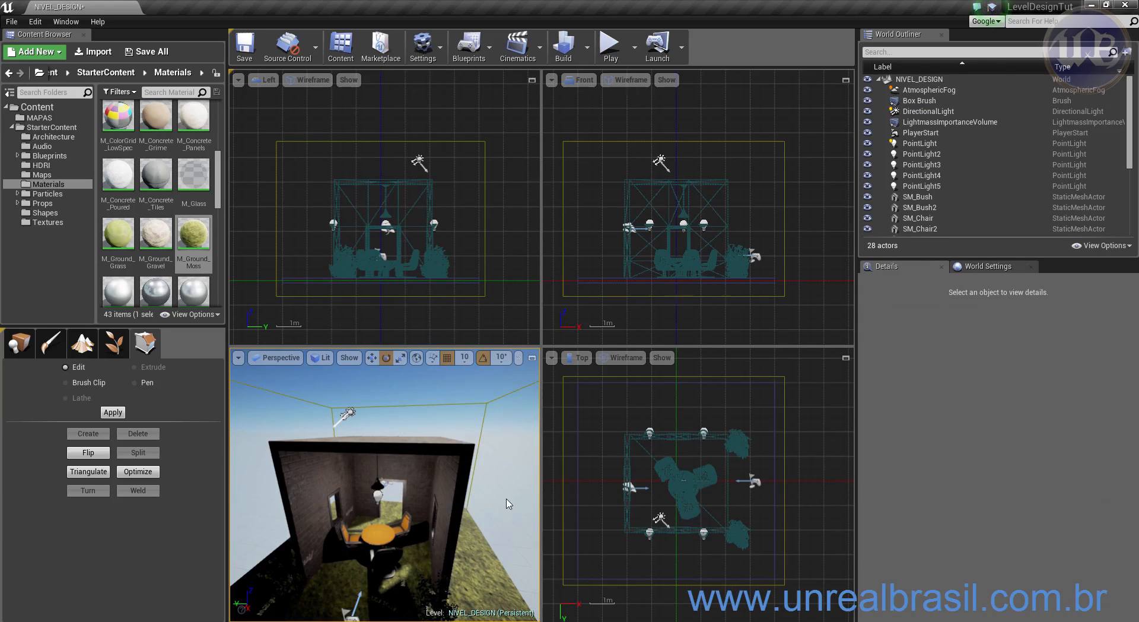
pyautogui.moveTo(384, 469); pyautogui.dragTo(391, 543, button='middle')
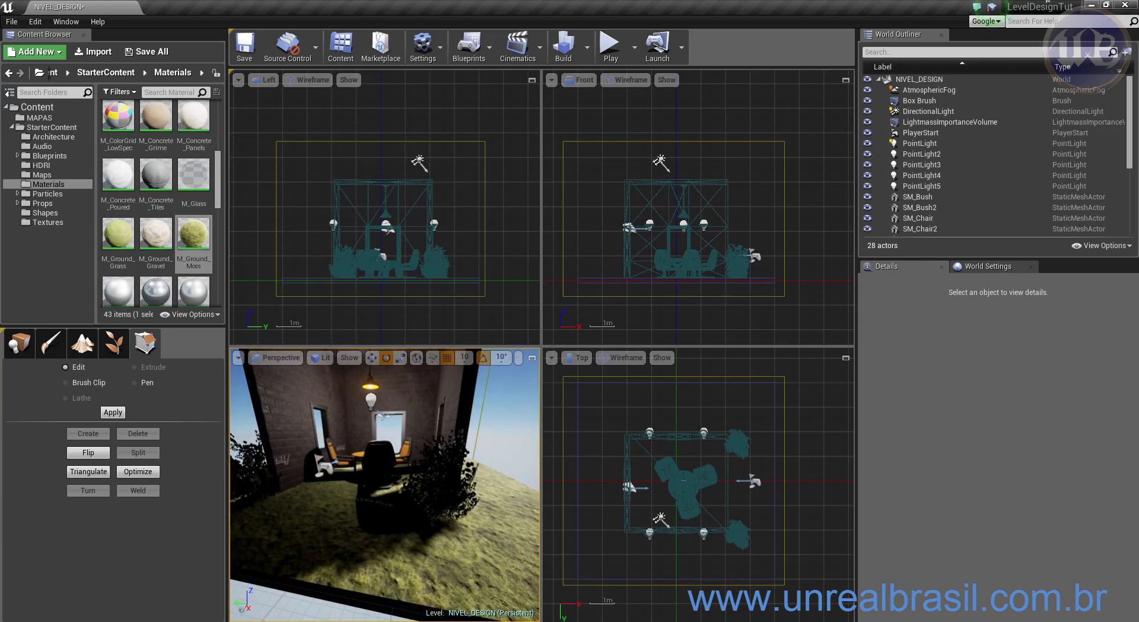
pyautogui.moveTo(385, 492)
pyautogui.mouseDown()
pyautogui.moveTo(388, 409)
pyautogui.moveTo(392, 504)
pyautogui.mouseUp()
pyautogui.moveTo(494, 494); pyautogui.dragTo(494, 488)
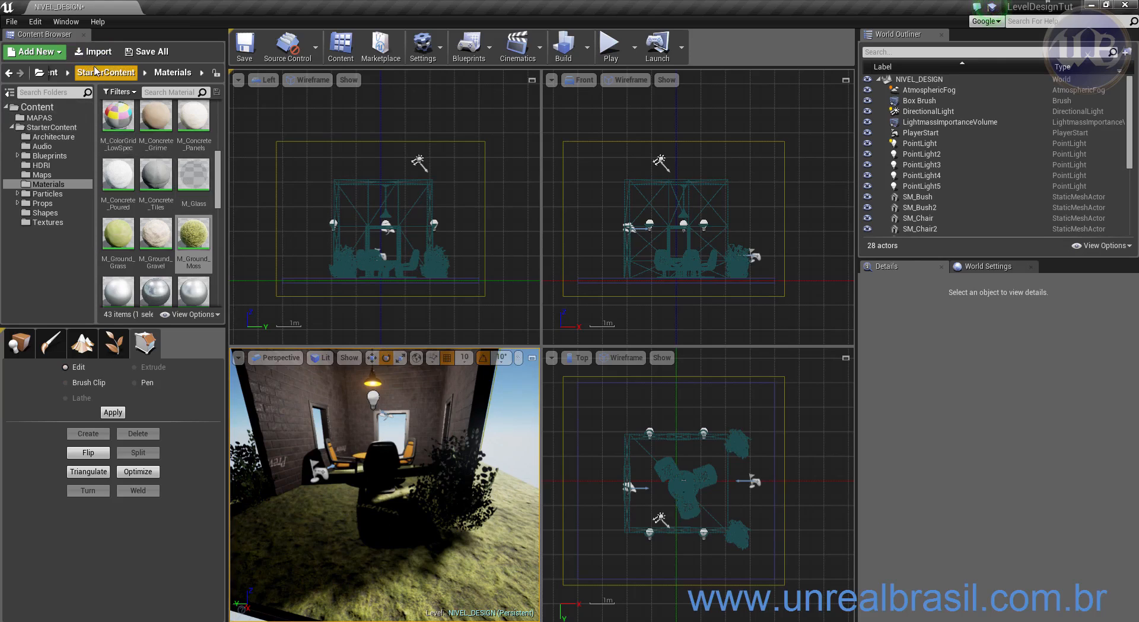
pyautogui.click(24, 350)
pyautogui.click(24, 457)
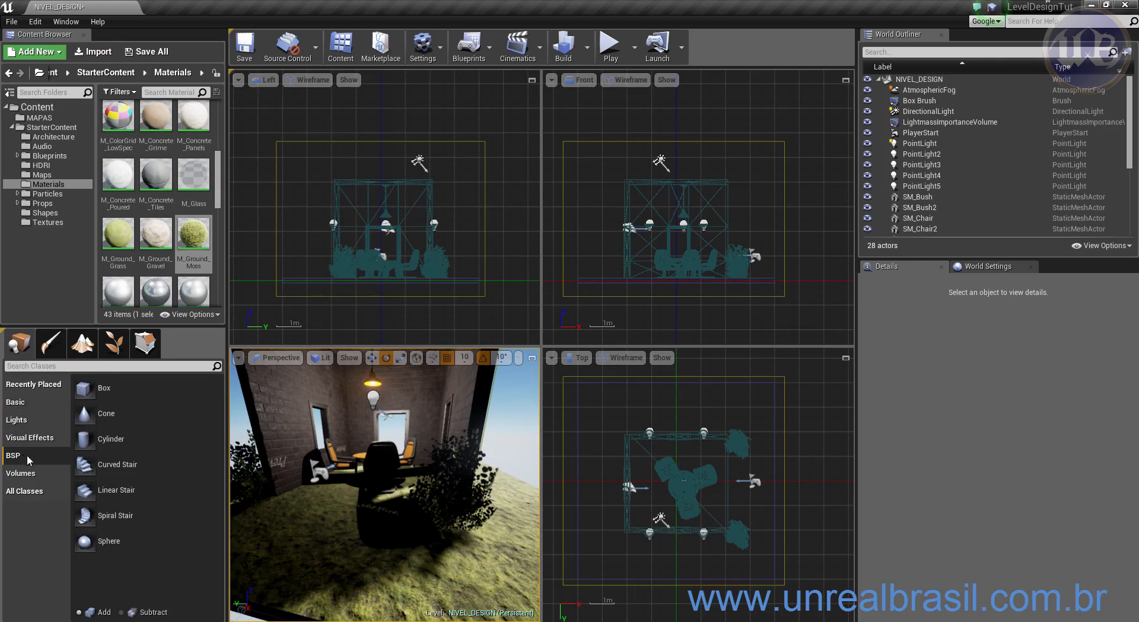
pyautogui.moveTo(94, 388)
pyautogui.mouseDown()
pyautogui.moveTo(258, 471)
pyautogui.moveTo(639, 520)
pyautogui.moveTo(668, 501)
pyautogui.mouseUp()
pyautogui.press('w')
pyautogui.moveTo(668, 116); pyautogui.dragTo(663, 214)
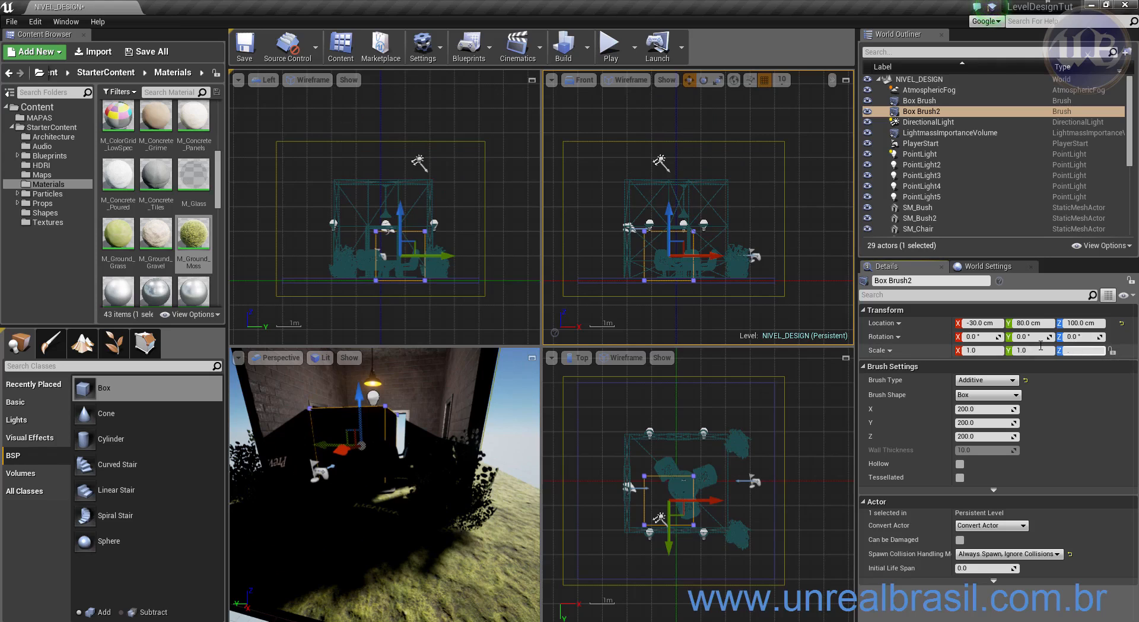
pyautogui.press('Return')
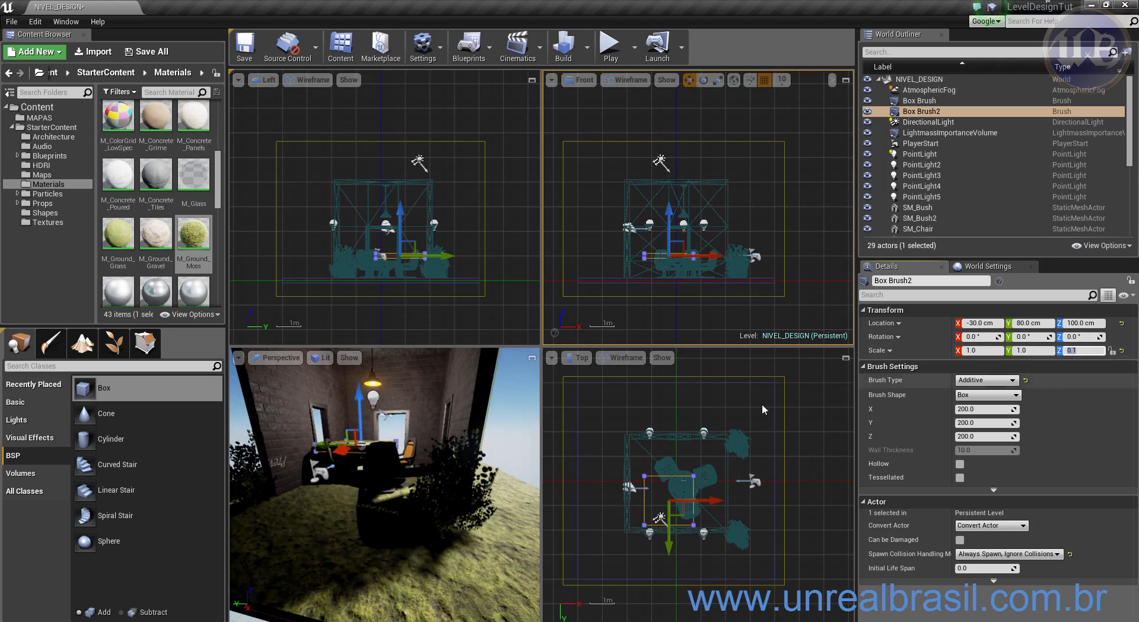
# - Place the flattened box brush in the room at X -20 cm, Y 10 cm, Z 0 cm, scaled to X 1.75 and Y 2.0
pyautogui.moveTo(364, 393); pyautogui.dragTo(364, 457)
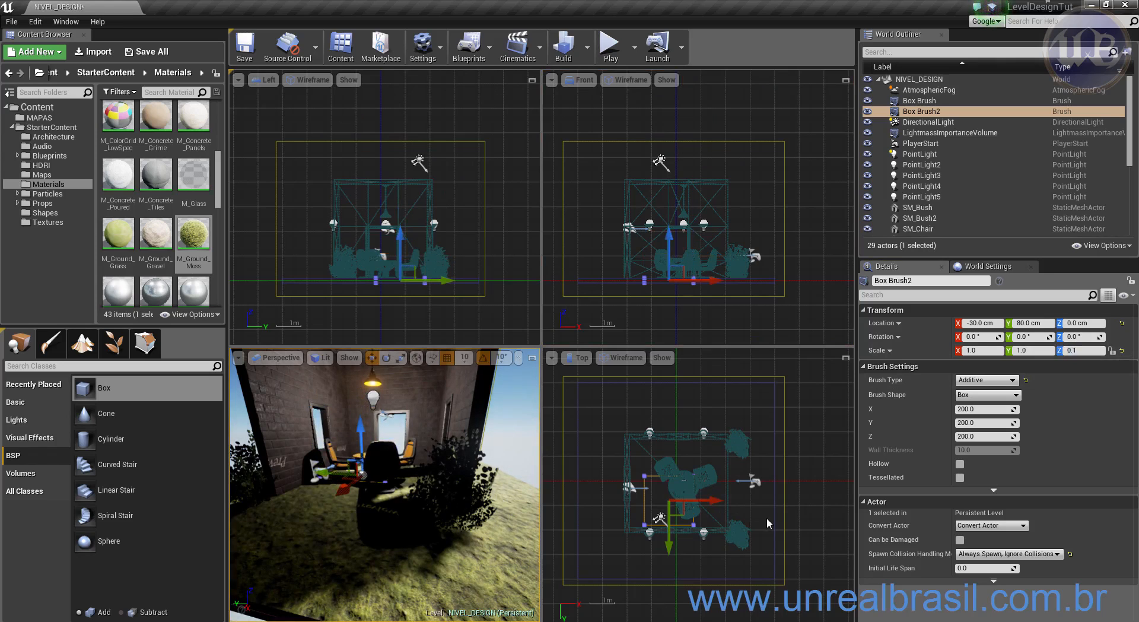
pyautogui.moveTo(764, 522); pyautogui.dragTo(771, 491, button='right')
pyautogui.press('e')
pyautogui.press('r')
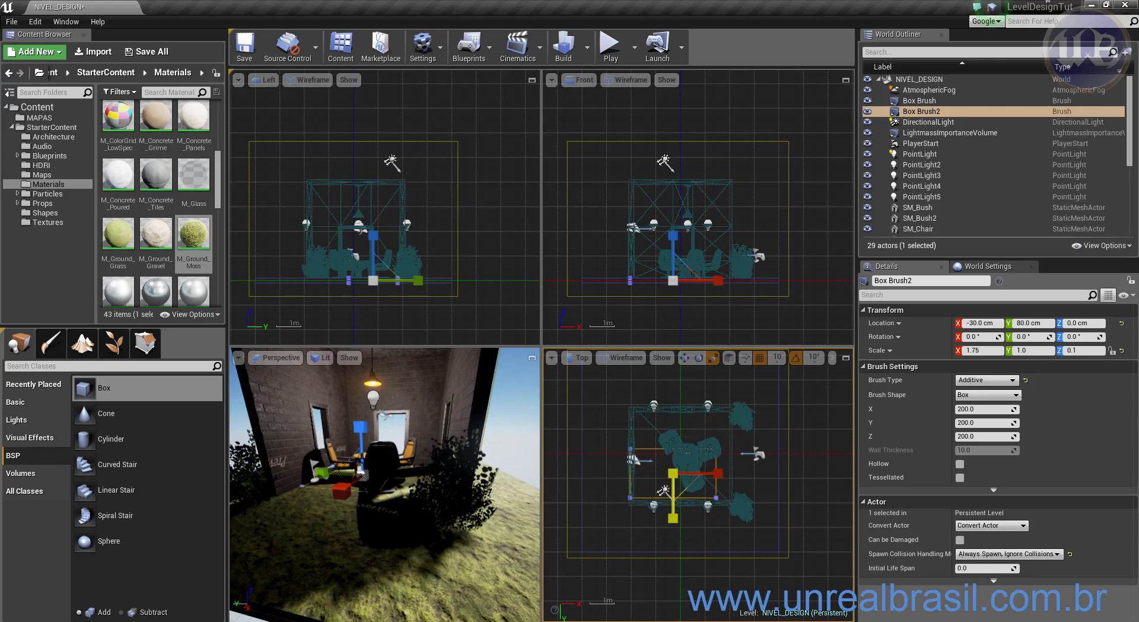
pyautogui.press('w')
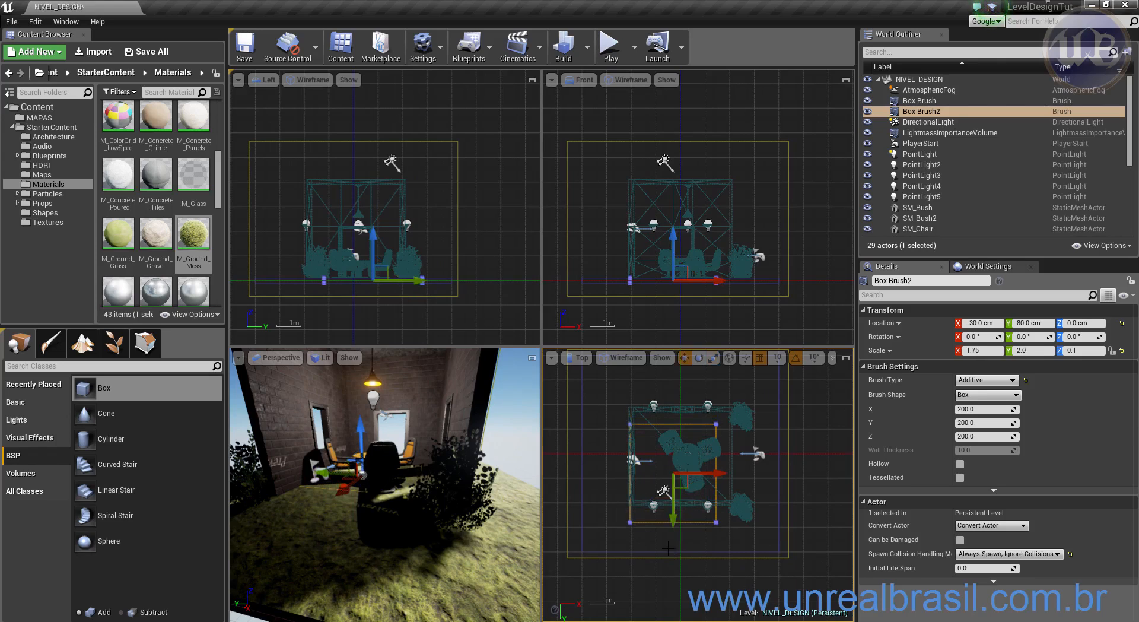
pyautogui.moveTo(672, 521); pyautogui.dragTo(678, 503)
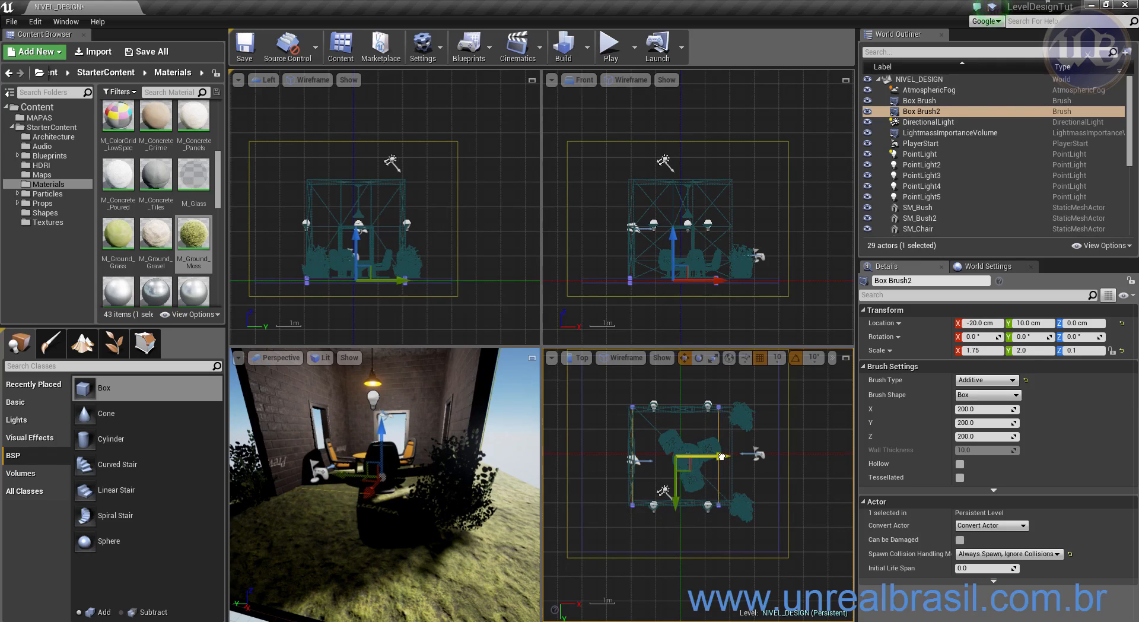
# - Raise the flattened floor brush inside the room to a Z location of 10 cm
pyautogui.moveTo(358, 528)
pyautogui.keyDown('alt'); pyautogui.mouseDown()
pyautogui.moveTo(368, 557)
pyautogui.moveTo(358, 527)
pyautogui.mouseUp(); pyautogui.keyUp('alt')
pyautogui.scroll(2, 358, 528)
pyautogui.scroll(2, 358, 527)
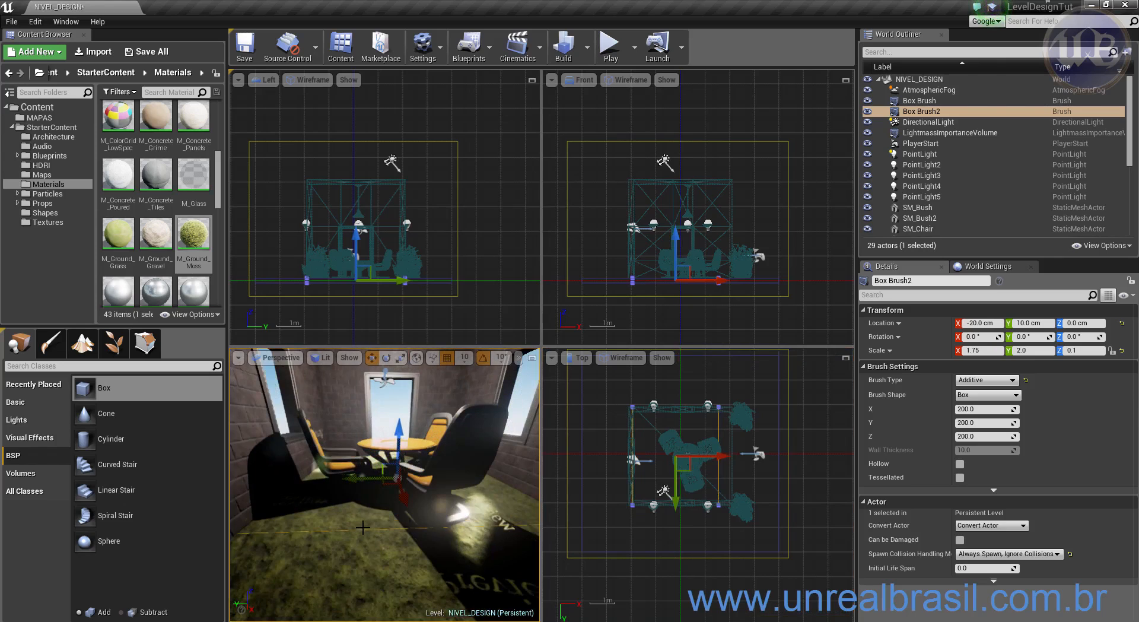
pyautogui.scroll(9, 693, 276)
pyautogui.scroll(4, 693, 277)
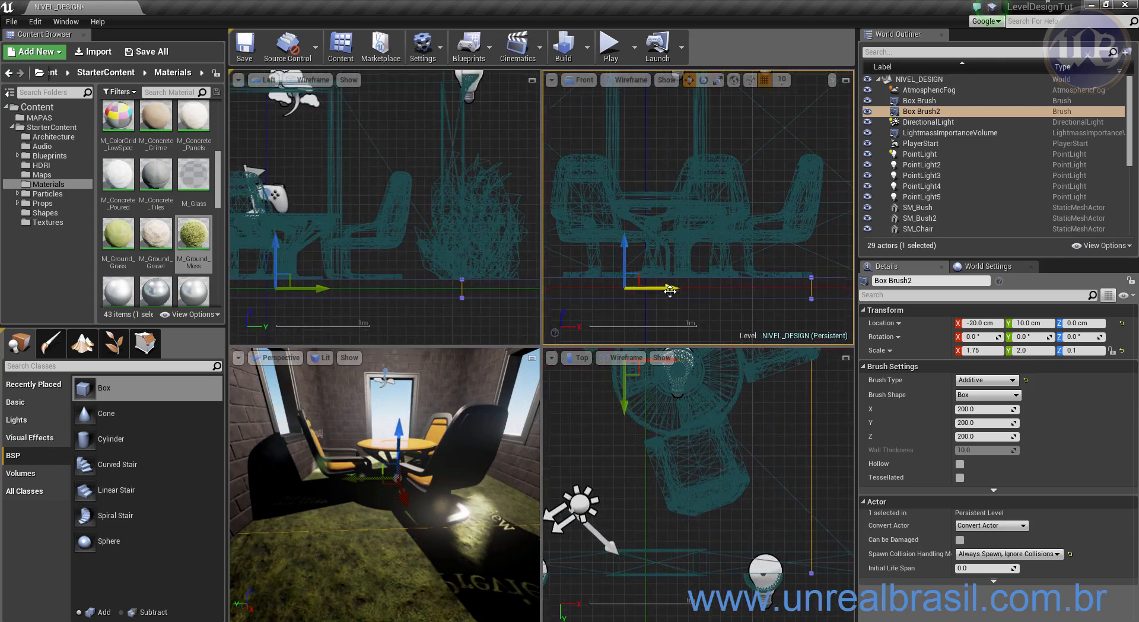
pyautogui.moveTo(626, 243); pyautogui.dragTo(628, 234)
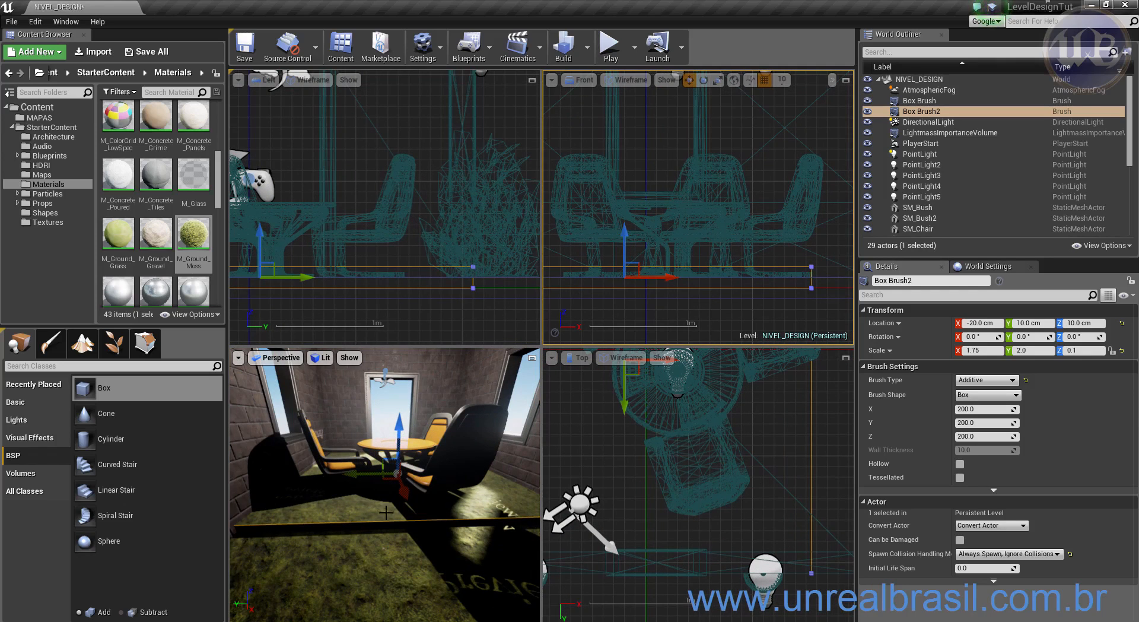
# - Apply the M_Wood_Oak material to the top surface of the raised floor slab inside the room
pyautogui.moveTo(385, 564); pyautogui.dragTo(385, 543)
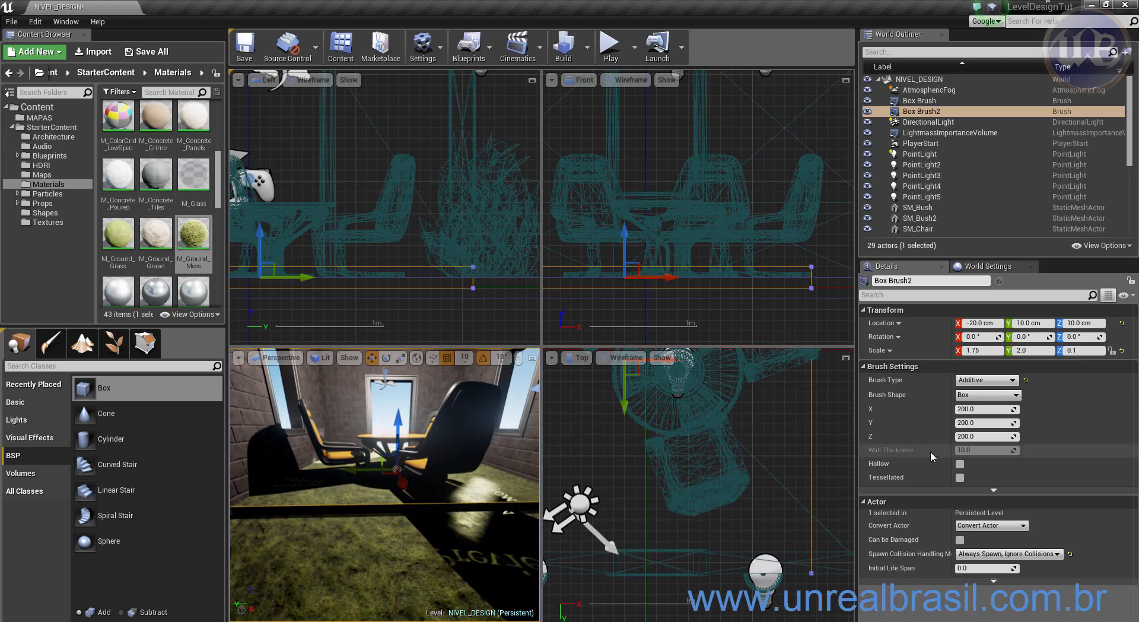
pyautogui.moveTo(222, 173); pyautogui.dragTo(227, 247)
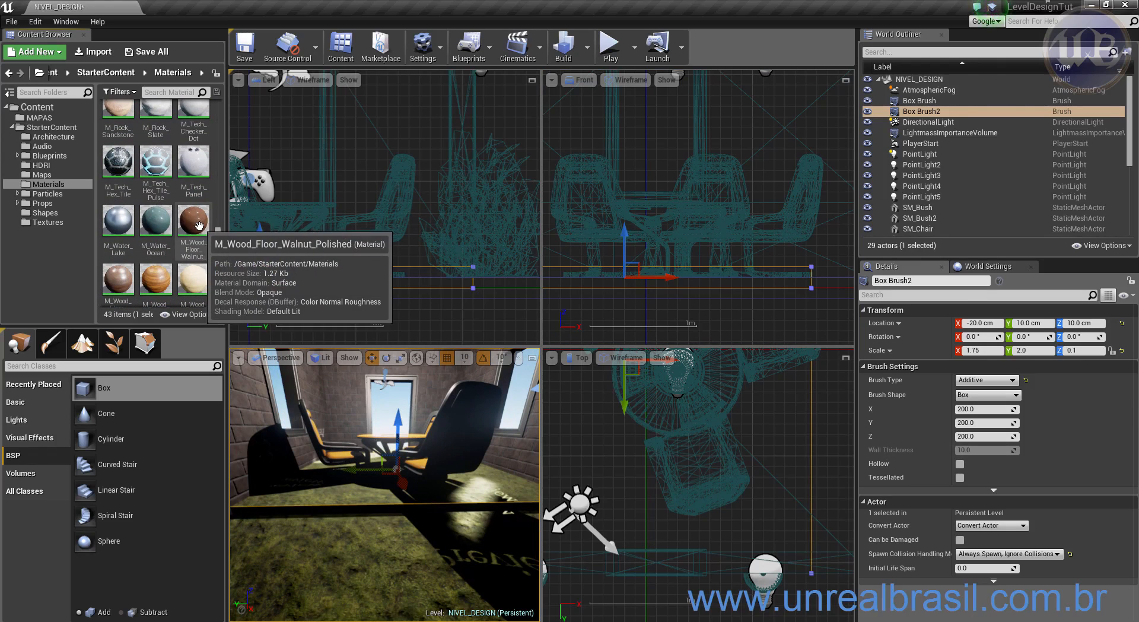
pyautogui.click(163, 306)
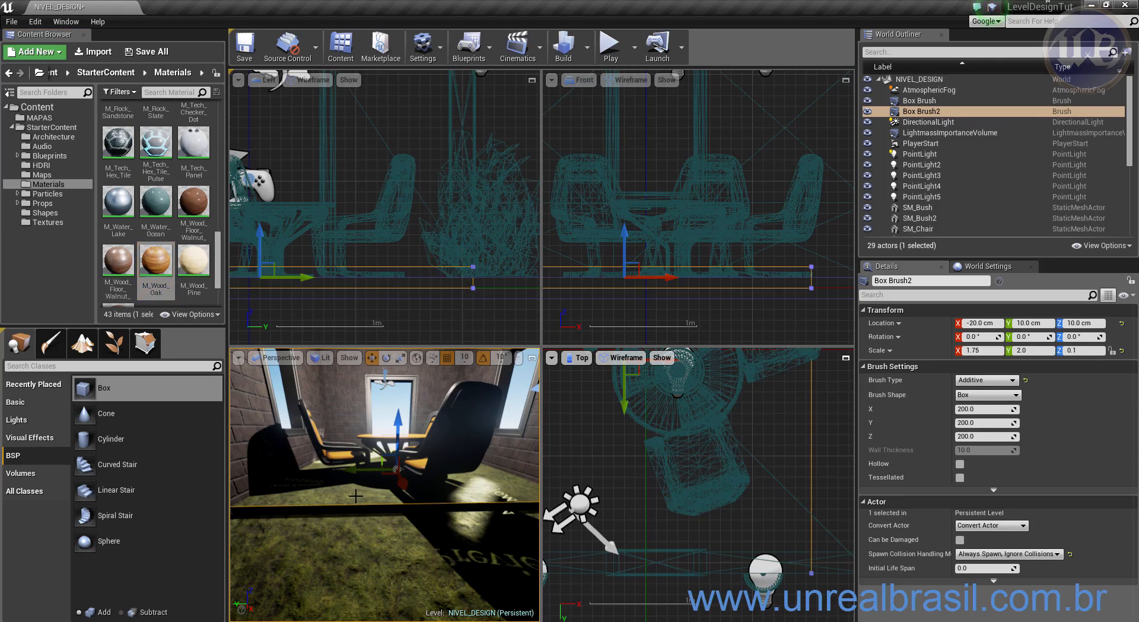
pyautogui.click(993, 492)
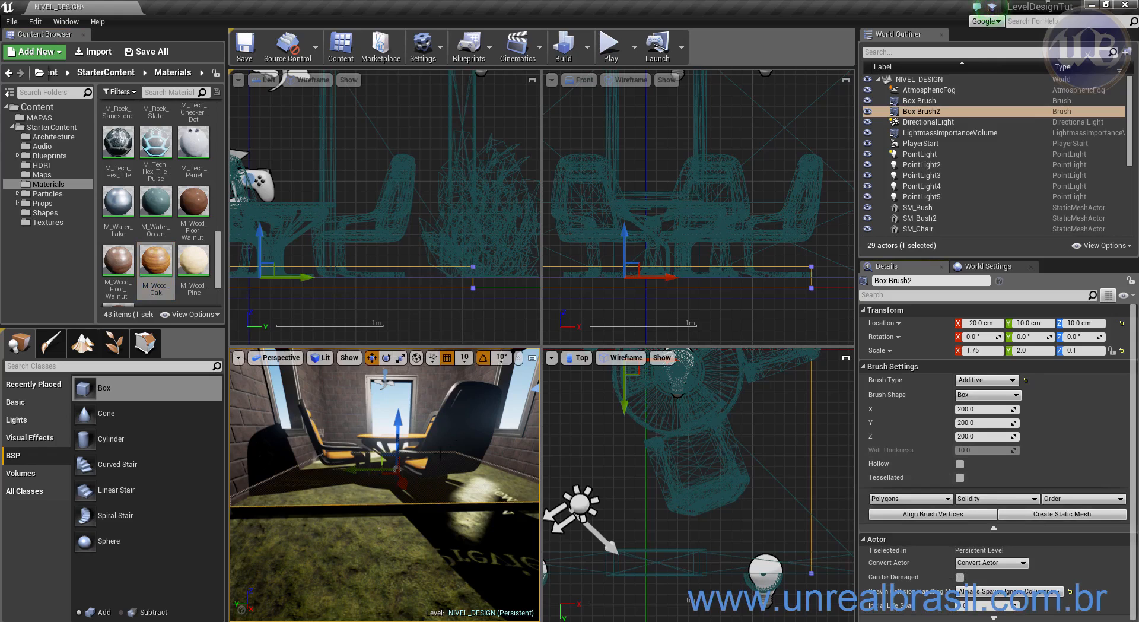
pyautogui.moveTo(155, 259)
pyautogui.mouseDown()
pyautogui.moveTo(330, 509)
pyautogui.moveTo(339, 482)
pyautogui.mouseUp()
pyautogui.moveTo(362, 569); pyautogui.dragTo(368, 551, button='right')
pyautogui.click(361, 569)
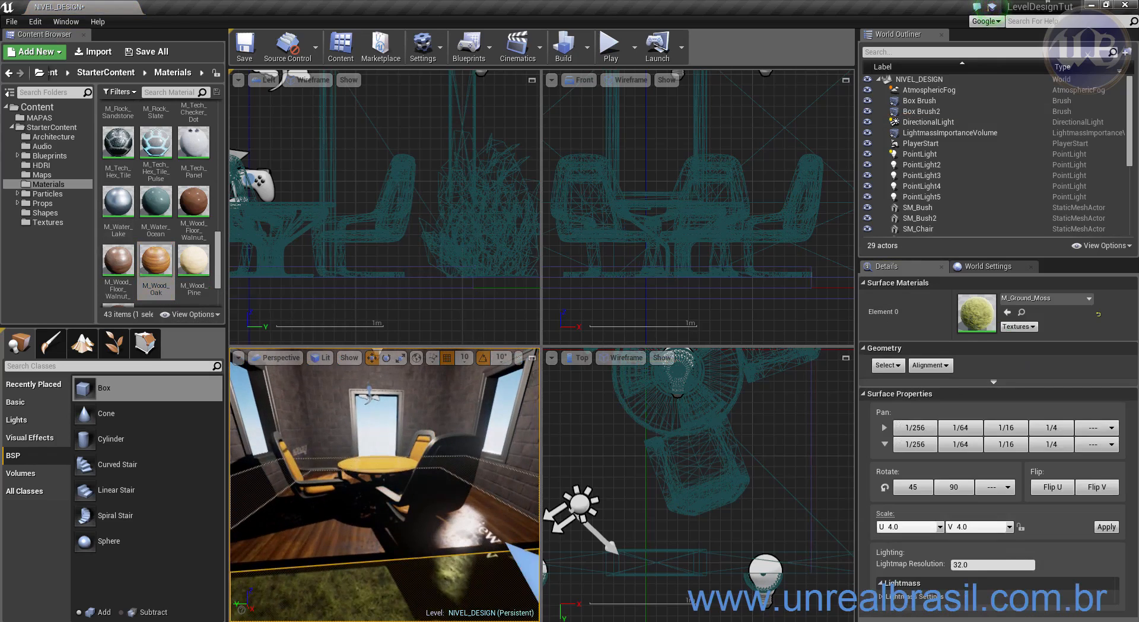
pyautogui.scroll(-5, 441, 568)
pyautogui.moveTo(424, 579); pyautogui.dragTo(350, 579, button='right')
pyautogui.press('d')
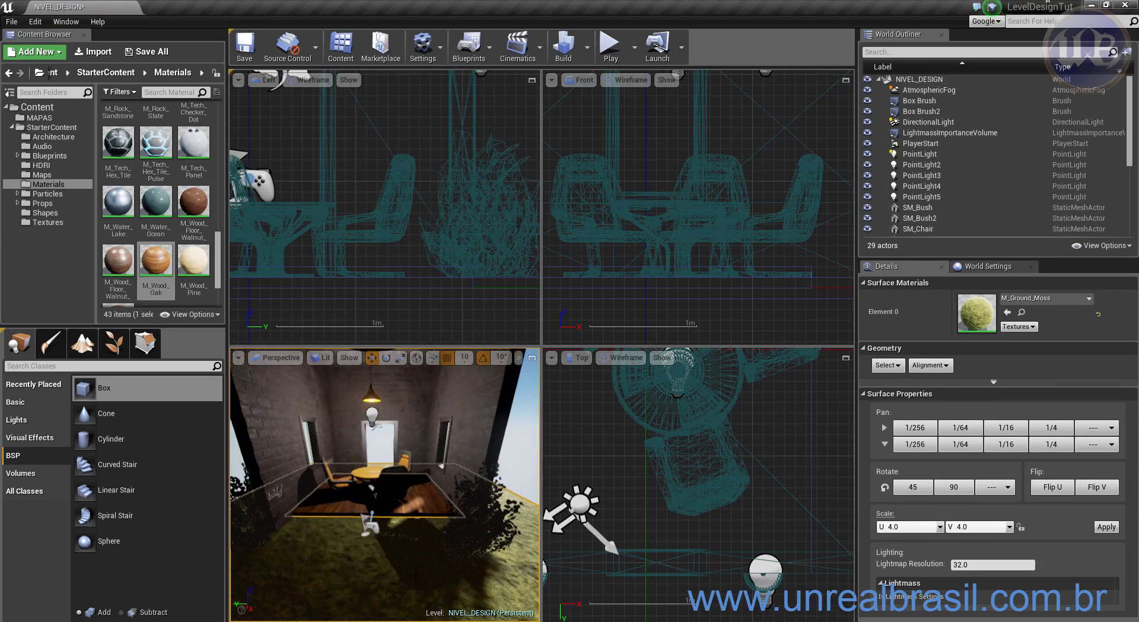
# - Select the floor slab brush and extend its front edge outward along X, past the bushes, with geometry editing
pyautogui.click(515, 467)
pyautogui.moveTo(386, 474)
pyautogui.mouseDown(button='right')
pyautogui.moveTo(388, 513)
pyautogui.moveTo(386, 479)
pyautogui.mouseUp(button='right')
pyautogui.click(411, 520)
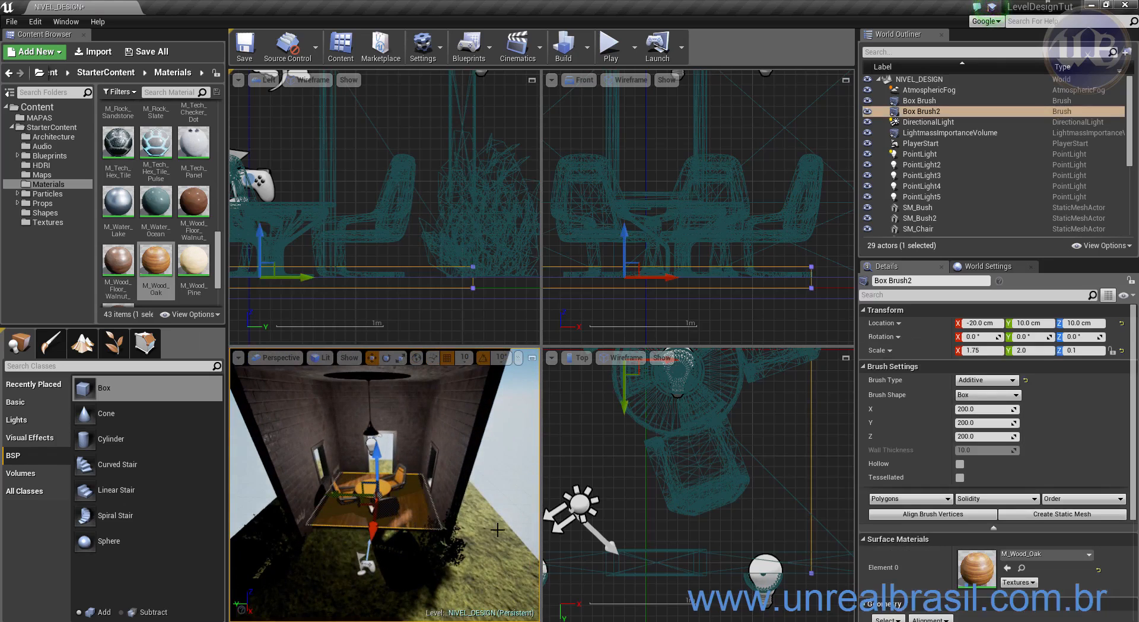
pyautogui.moveTo(742, 429)
pyautogui.mouseDown(button='right')
pyautogui.moveTo(736, 476)
pyautogui.moveTo(586, 488)
pyautogui.moveTo(561, 529)
pyautogui.mouseUp(button='right')
pyautogui.scroll(-7, 616, 514)
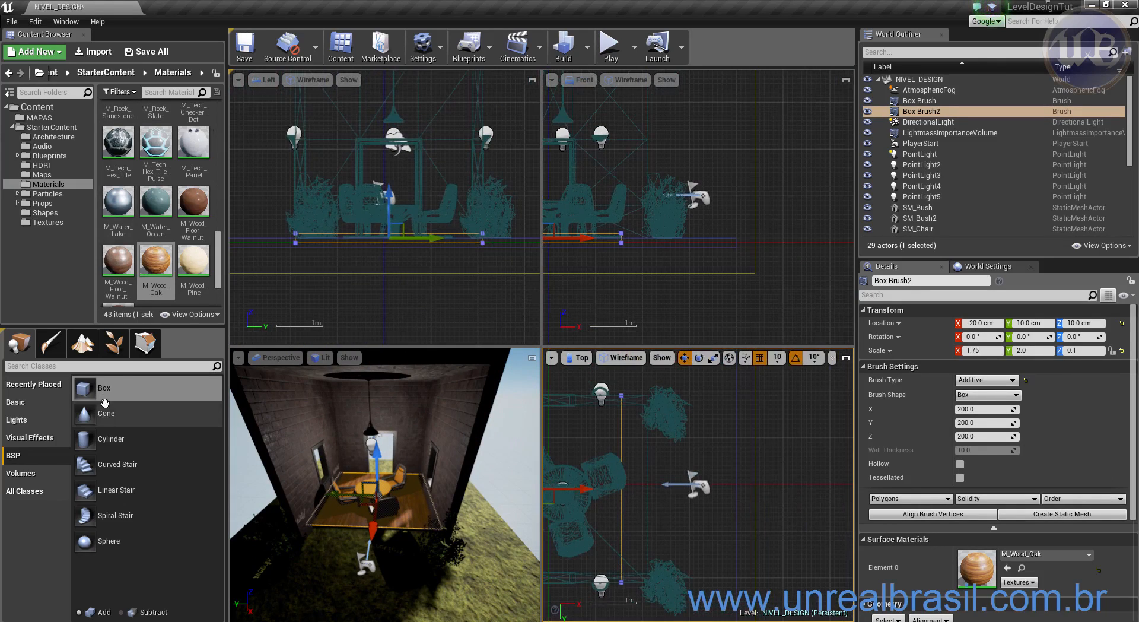
pyautogui.click(144, 343)
pyautogui.moveTo(617, 382); pyautogui.dragTo(663, 602)
pyautogui.moveTo(667, 396); pyautogui.dragTo(724, 397)
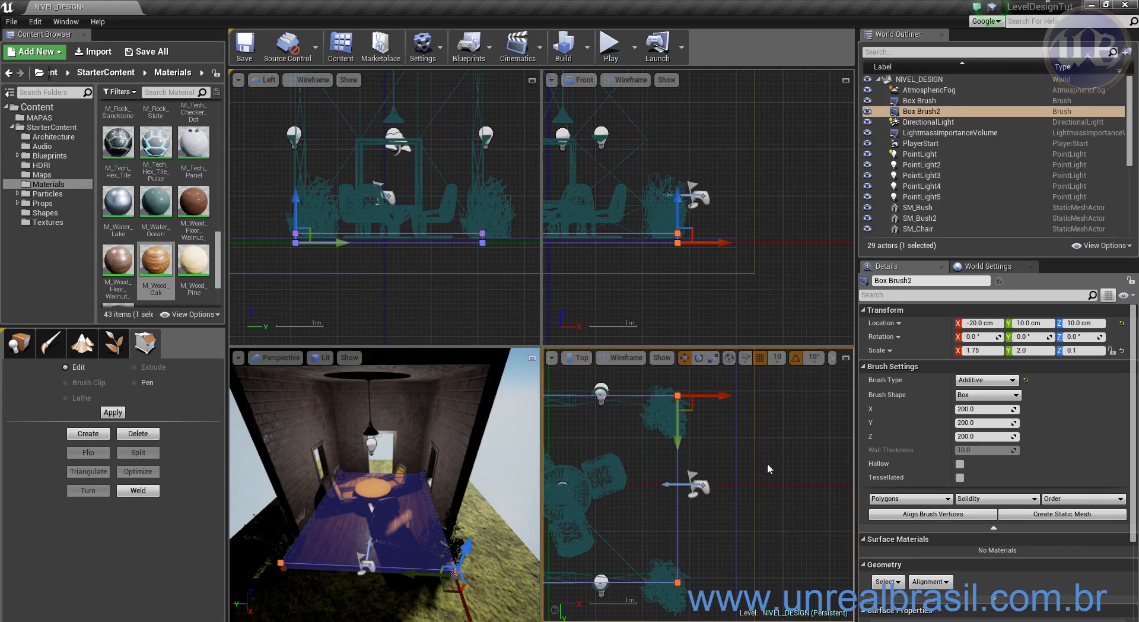
pyautogui.click(620, 522)
# - Maximize the perspective viewport and examine the furnished room and its wood floor from the open front
pyautogui.keyDown('alt'); pyautogui.moveTo(375, 573); pyautogui.dragTo(427, 580); pyautogui.keyUp('alt')
pyautogui.moveTo(427, 581)
pyautogui.mouseDown(button='right')
pyautogui.moveTo(422, 557)
pyautogui.moveTo(429, 584)
pyautogui.moveTo(438, 566)
pyautogui.mouseUp(button='right')
pyautogui.scroll(-5, 436, 570)
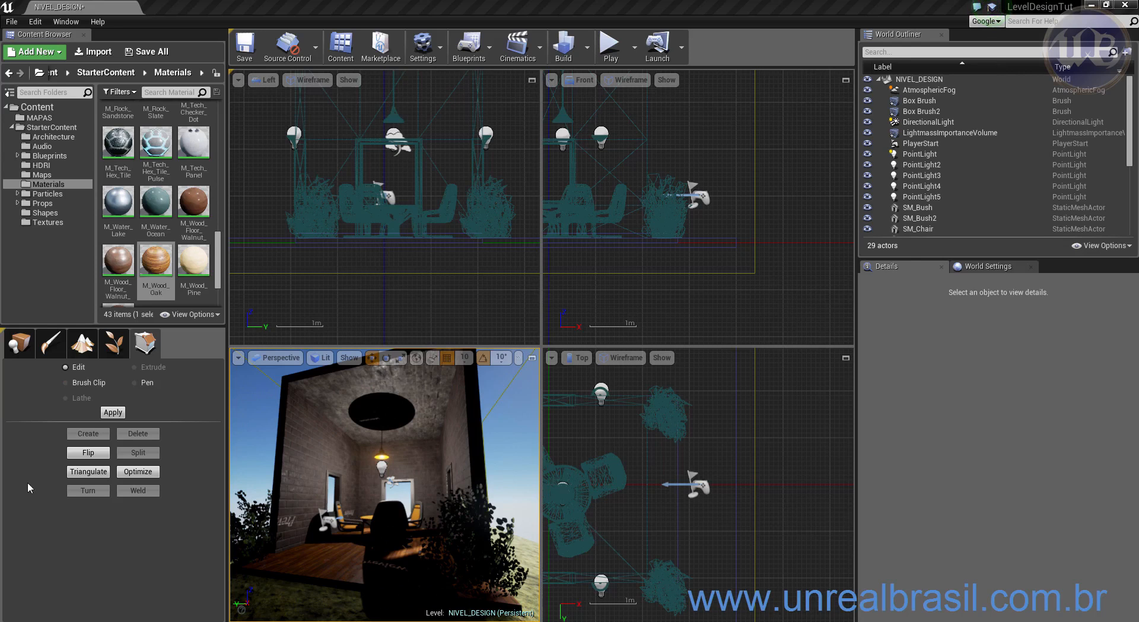
pyautogui.click(531, 357)
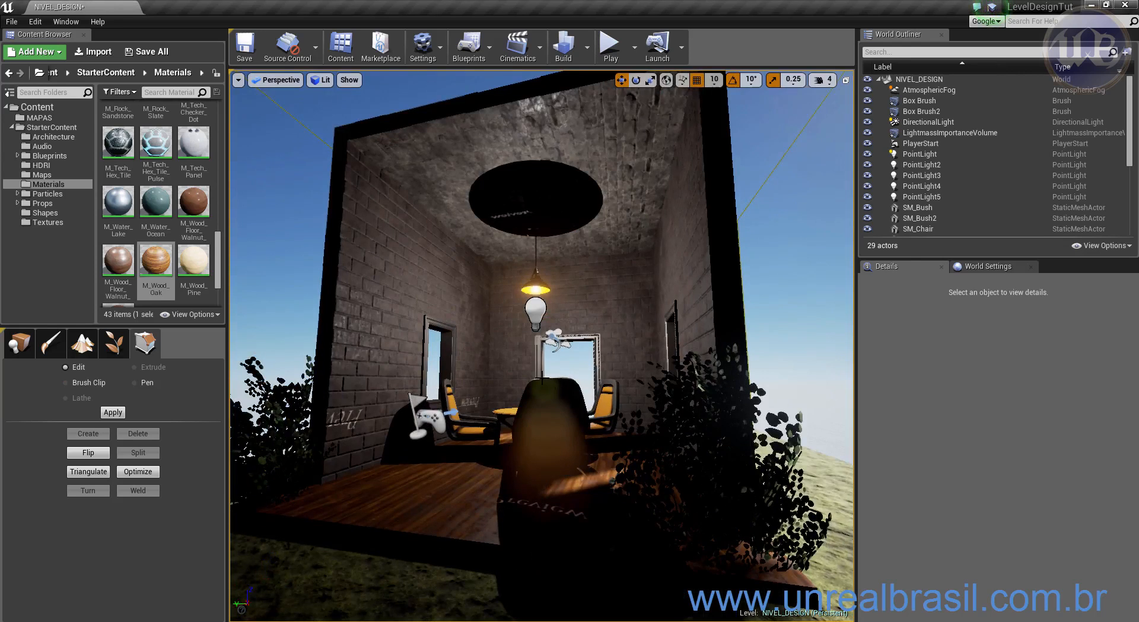
pyautogui.scroll(5, 542, 378)
pyautogui.scroll(-5, 542, 379)
pyautogui.scroll(2, 497, 375)
pyautogui.moveTo(497, 375); pyautogui.dragTo(459, 413, button='right')
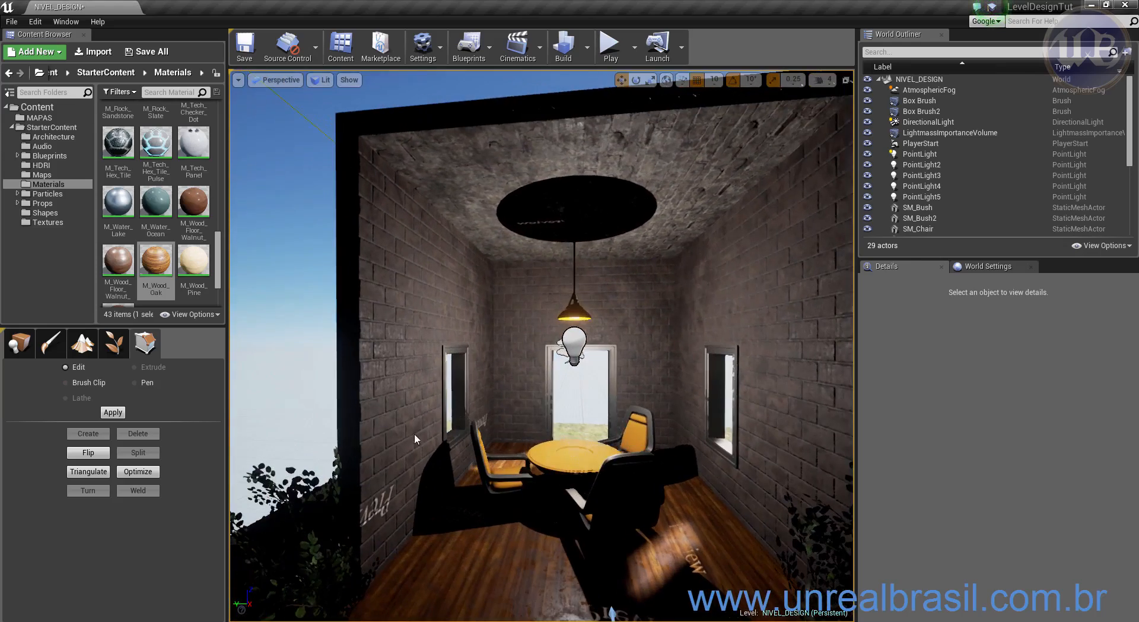
pyautogui.press('s')
pyautogui.moveTo(536, 406)
pyautogui.mouseDown(button='right')
pyautogui.moveTo(549, 409)
pyautogui.moveTo(534, 412)
pyautogui.mouseUp(button='right')
pyautogui.press('a')
pyautogui.press('d')
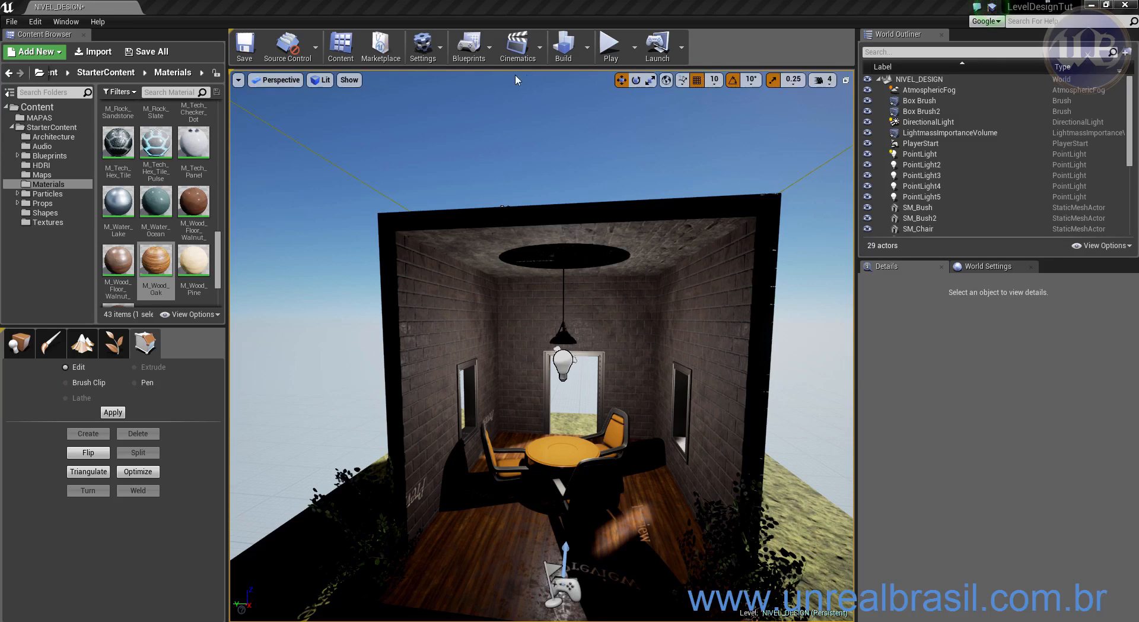
# - Set the lighting quality to Production and build the level
pyautogui.click(588, 47)
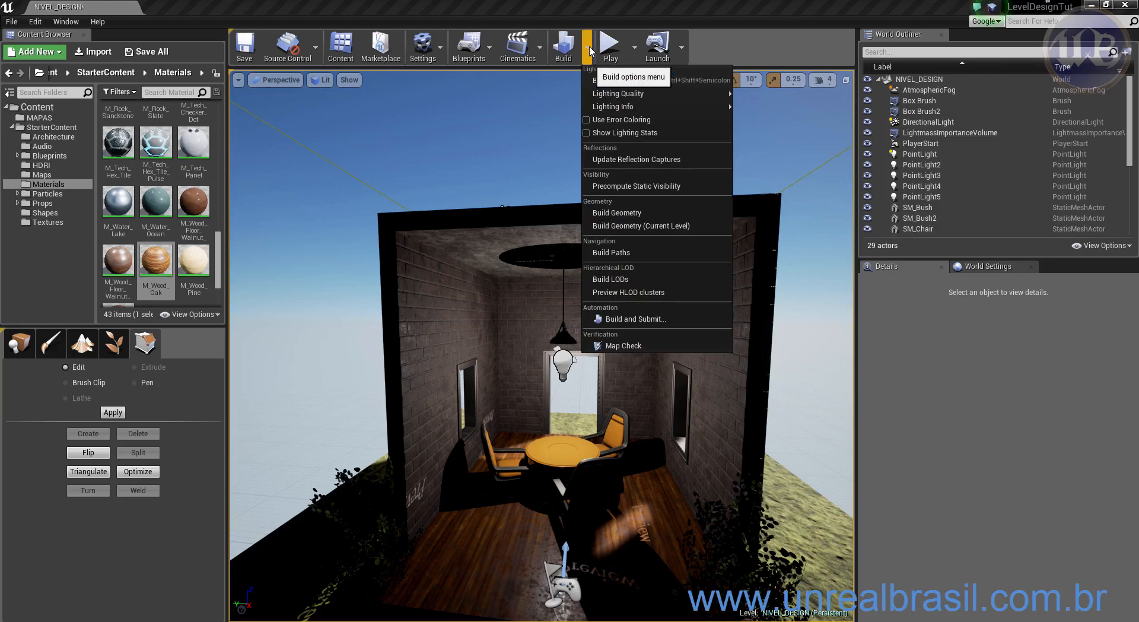
pyautogui.moveTo(675, 97)
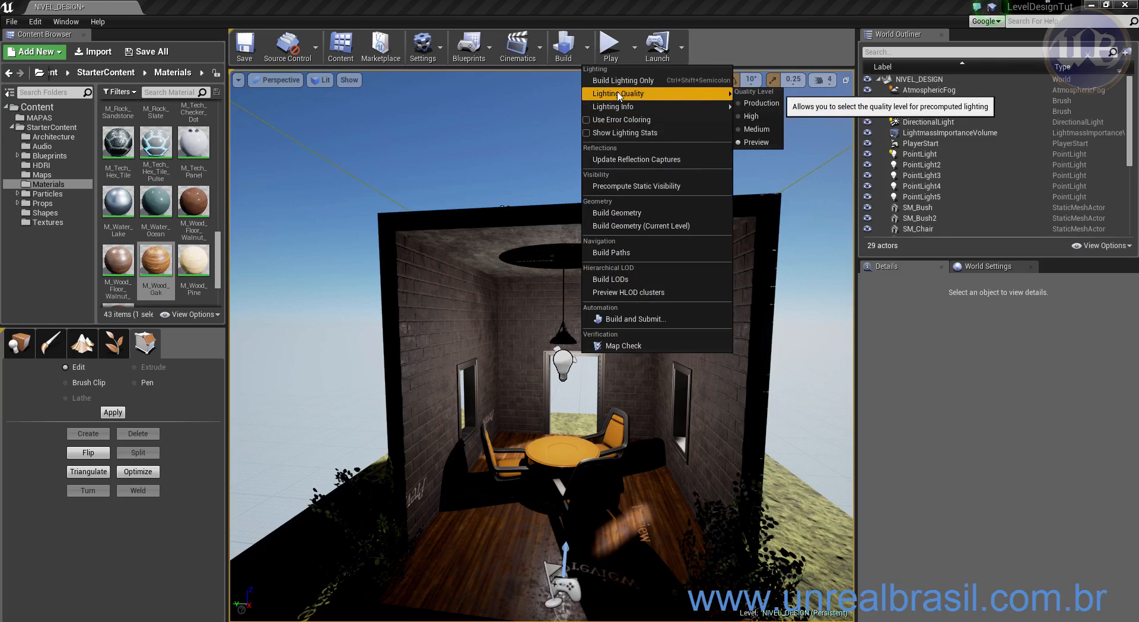
pyautogui.click(757, 104)
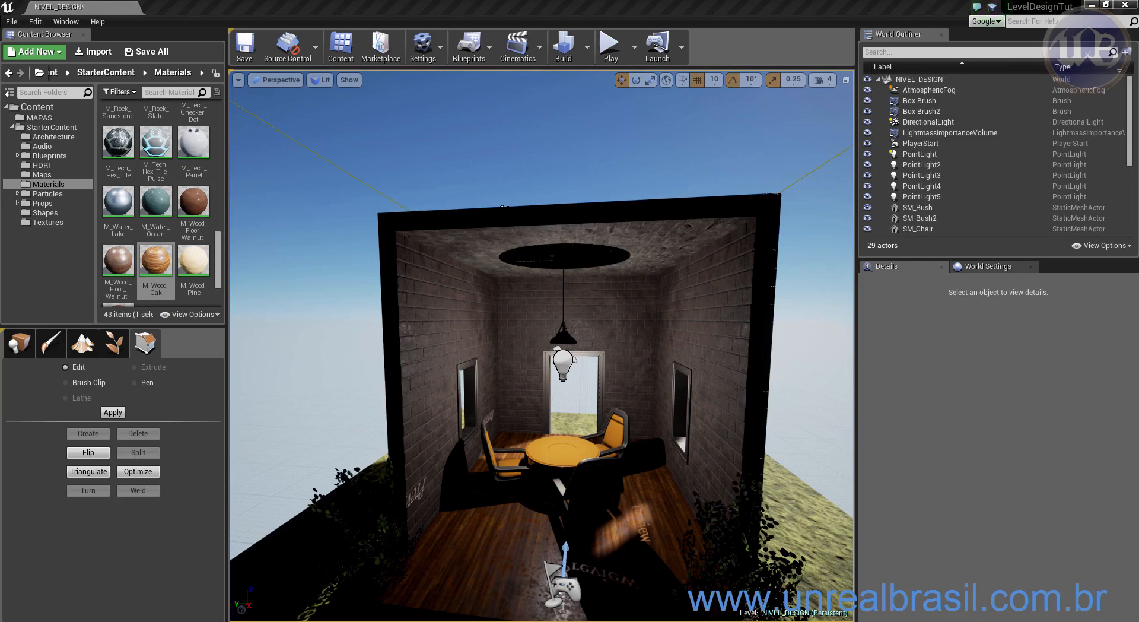
pyautogui.click(563, 51)
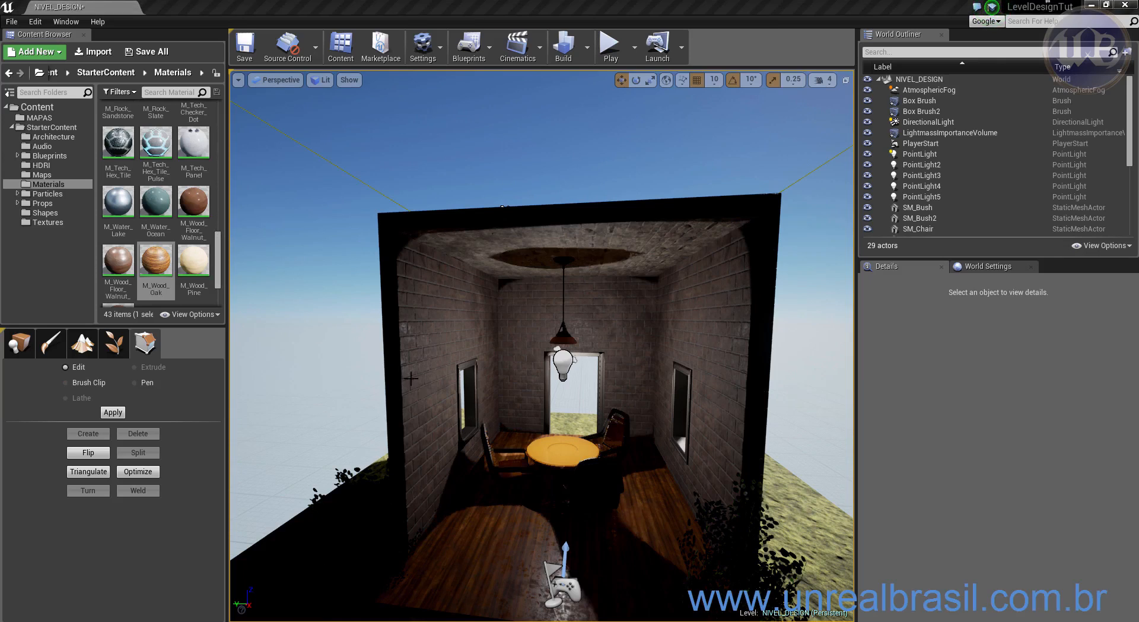
# - Fly through the room to examine the built lighting and shadows on the floor, walls, chairs and ceiling lamp
pyautogui.moveTo(541, 346)
pyautogui.mouseDown(button='right')
pyautogui.moveTo(571, 298)
pyautogui.moveTo(576, 333)
pyautogui.moveTo(534, 363)
pyautogui.mouseUp(button='right')
pyautogui.press('w')
pyautogui.press('s')
pyautogui.moveTo(414, 470); pyautogui.dragTo(438, 463, button='right')
pyautogui.press('s')
pyautogui.press('w')
pyautogui.press('q')
pyautogui.press('q')
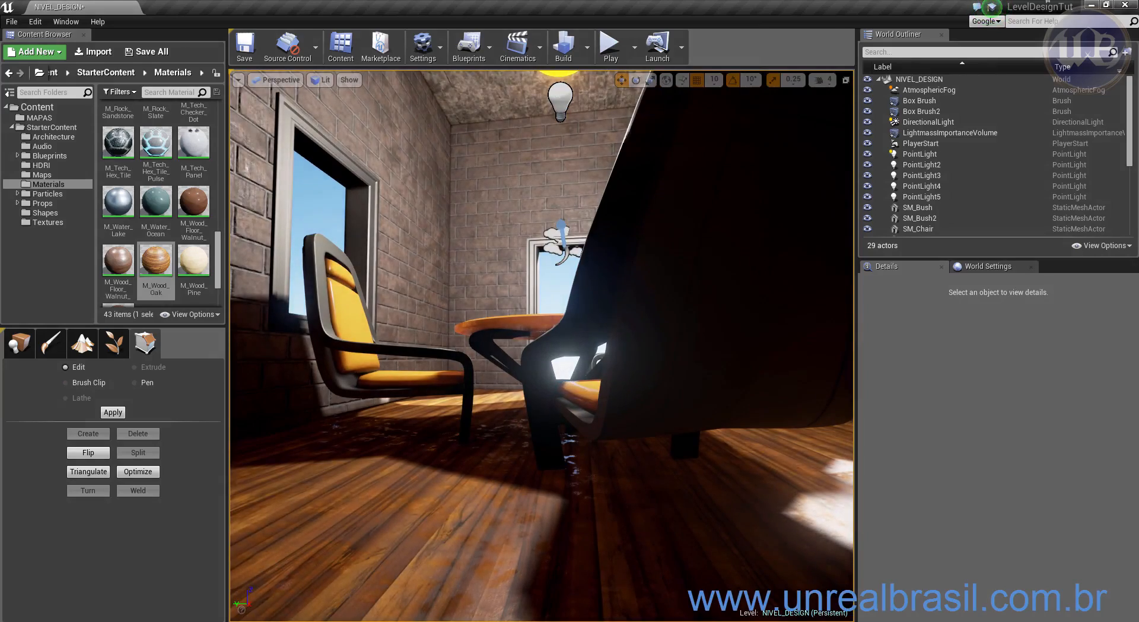
pyautogui.scroll(5, 556, 325)
pyautogui.scroll(-4, 556, 326)
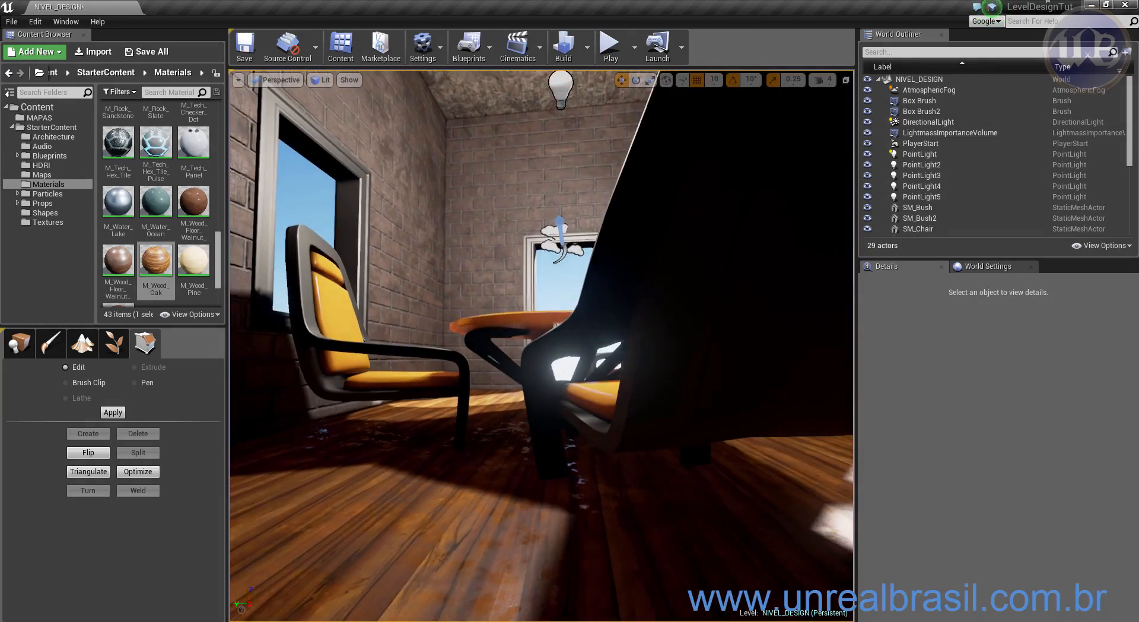
pyautogui.press('e')
pyautogui.press('a')
pyautogui.press('e')
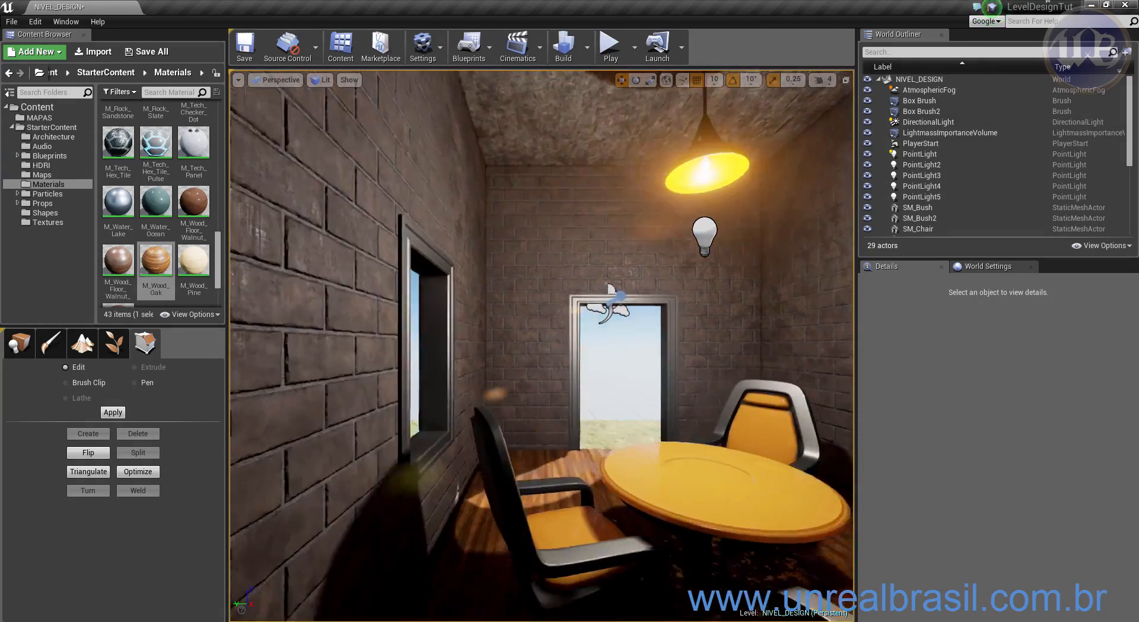
# - Focus on the round table and orbit outside to inspect the brick wall around the window frame
pyautogui.click(658, 488)
pyautogui.press('f')
pyautogui.keyDown('alt'); pyautogui.moveTo(658, 488); pyautogui.dragTo(456, 479); pyautogui.keyUp('alt')
pyautogui.scroll(-10, 611, 482)
pyautogui.keyDown('alt'); pyautogui.moveTo(416, 256); pyautogui.dragTo(356, 281); pyautogui.keyUp('alt')
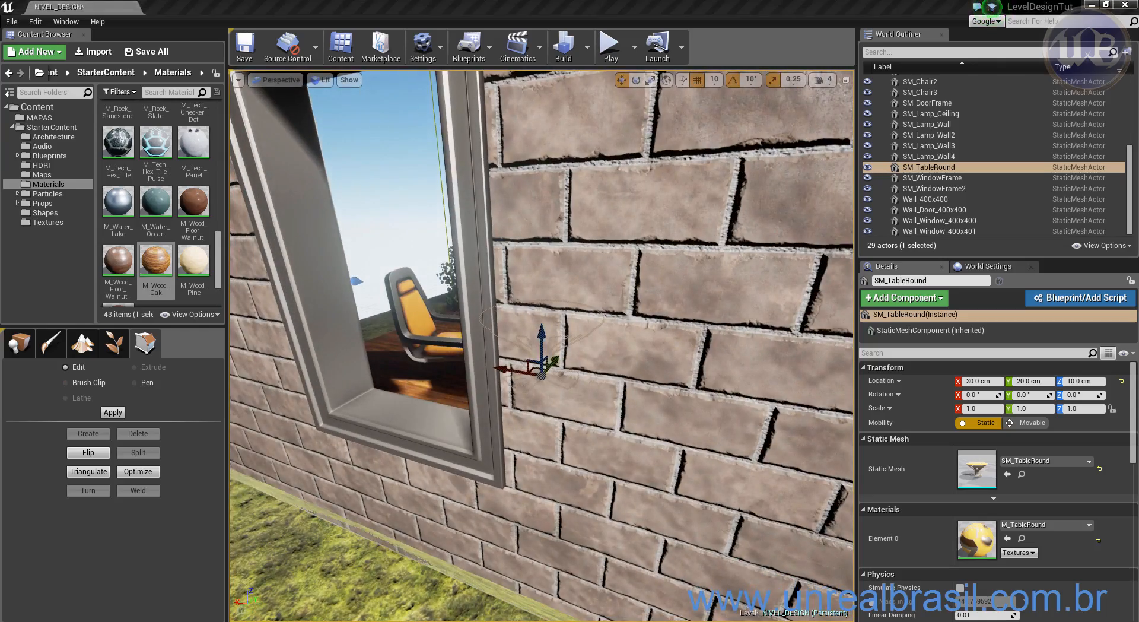
# - Play the level in the editor, move around the room and its surroundings, and end the play session
pyautogui.click(610, 46)
pyautogui.click(599, 160)
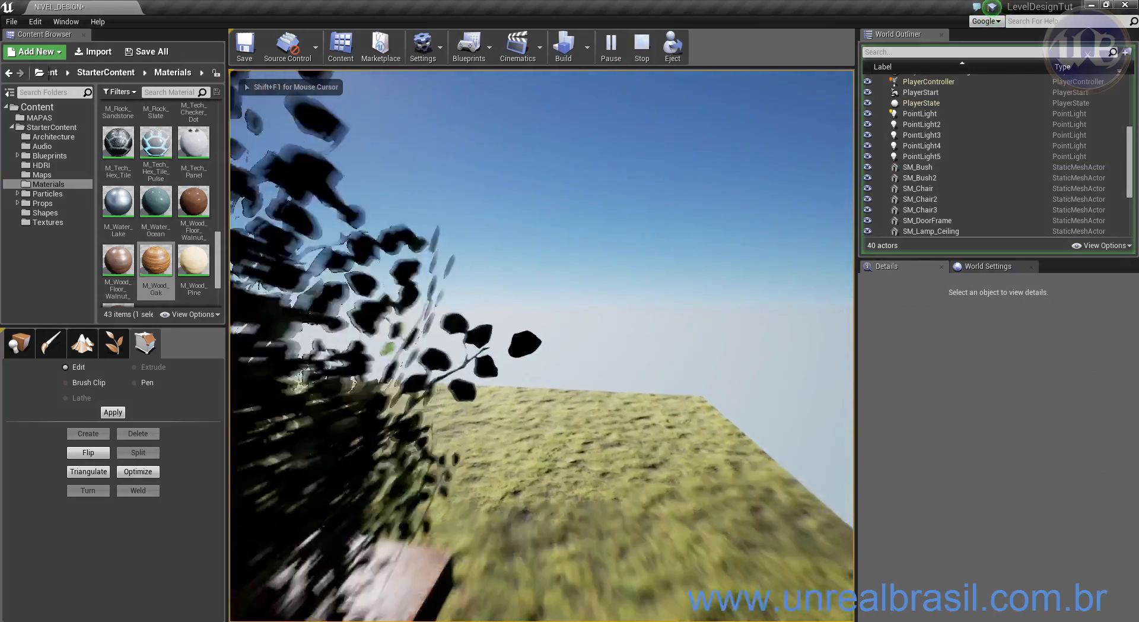
pyautogui.press('w')
pyautogui.press('w')
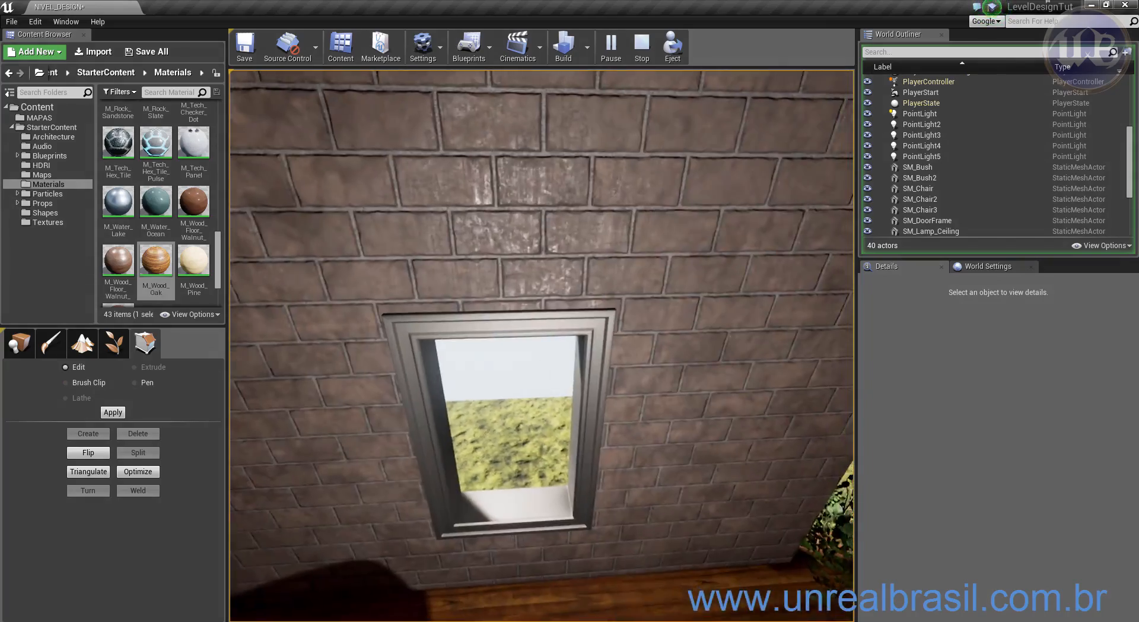
pyautogui.press('w')
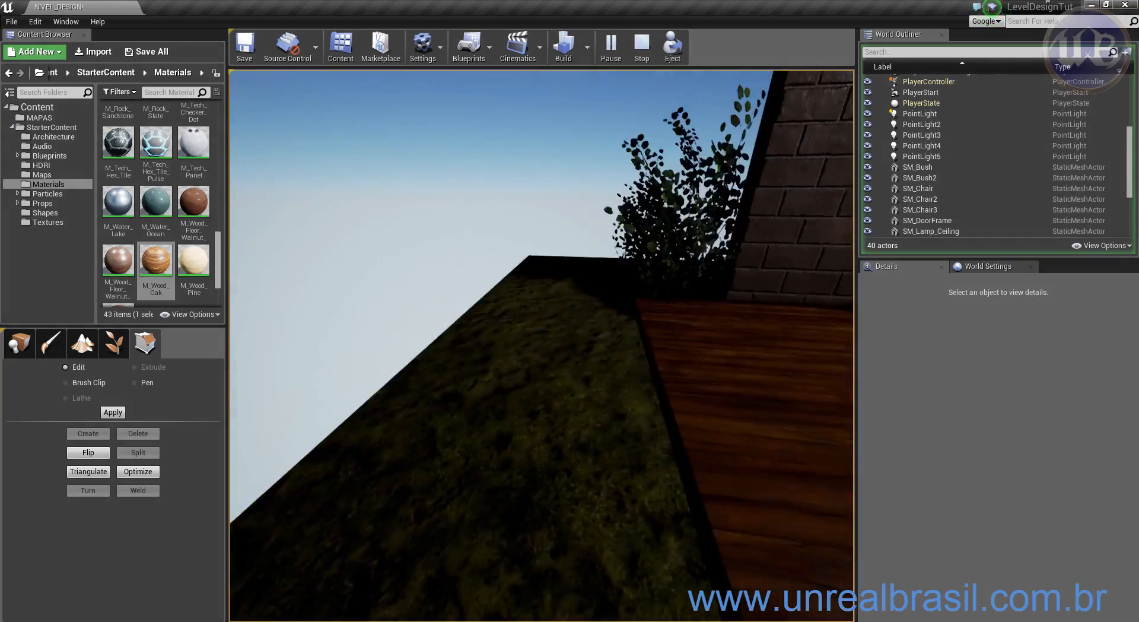
pyautogui.press('w')
pyautogui.press('w')
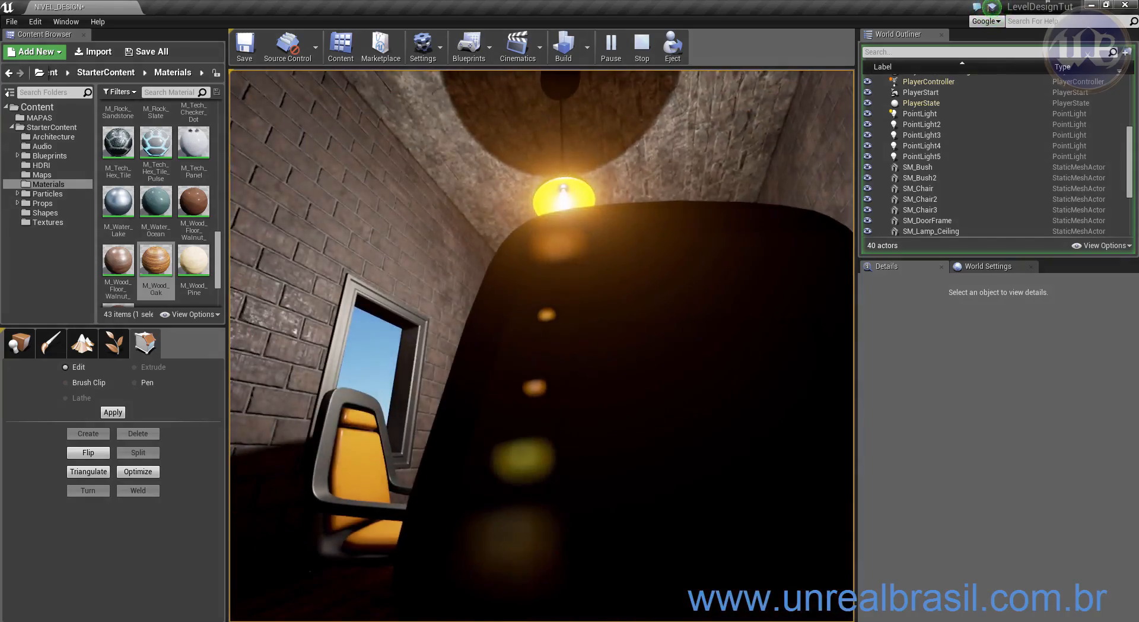
pyautogui.press('a')
pyautogui.press('s')
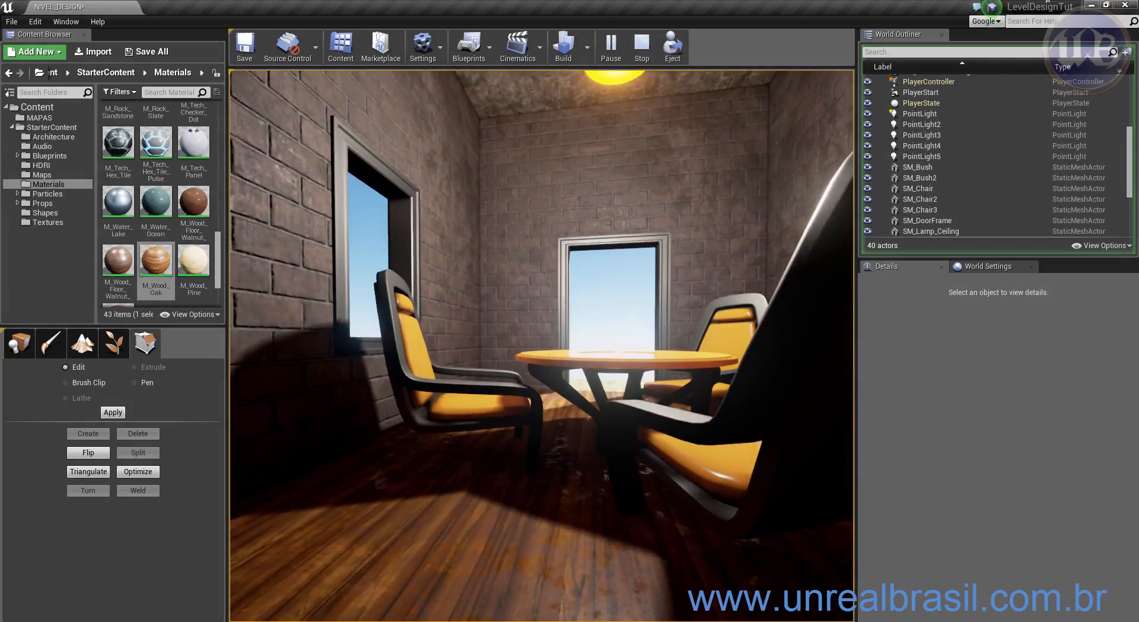
pyautogui.press('Escape')
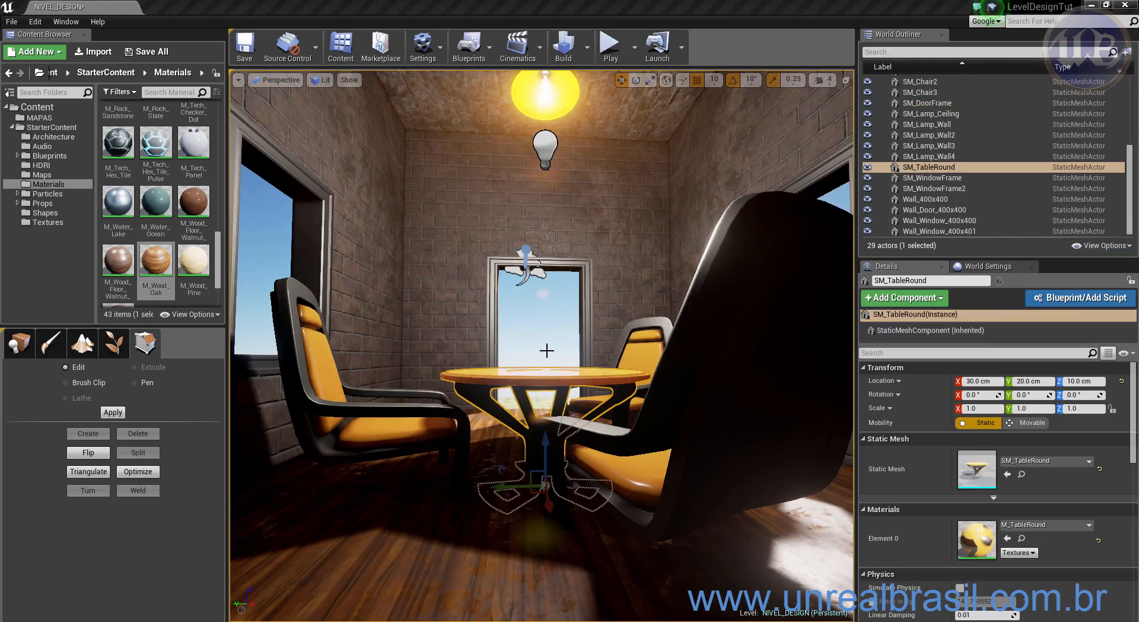
# - Select the directional light and rotate it freehand to about X 96°, Y 8°, Z -56° for a night-like sky
pyautogui.scroll(5, 1079, 177)
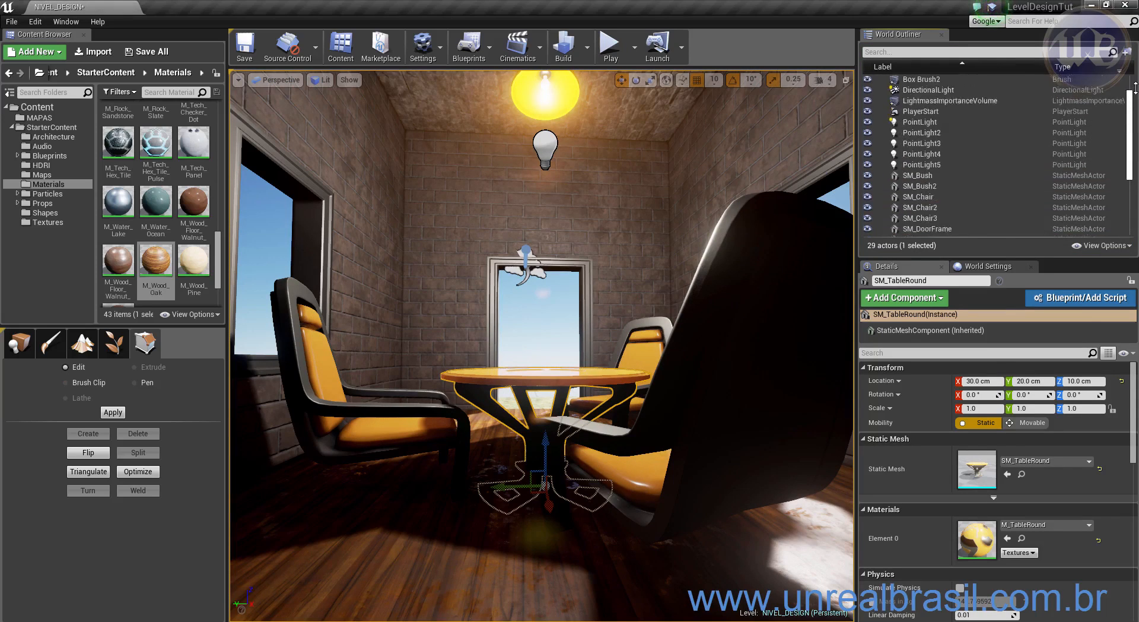
pyautogui.scroll(1, 935, 139)
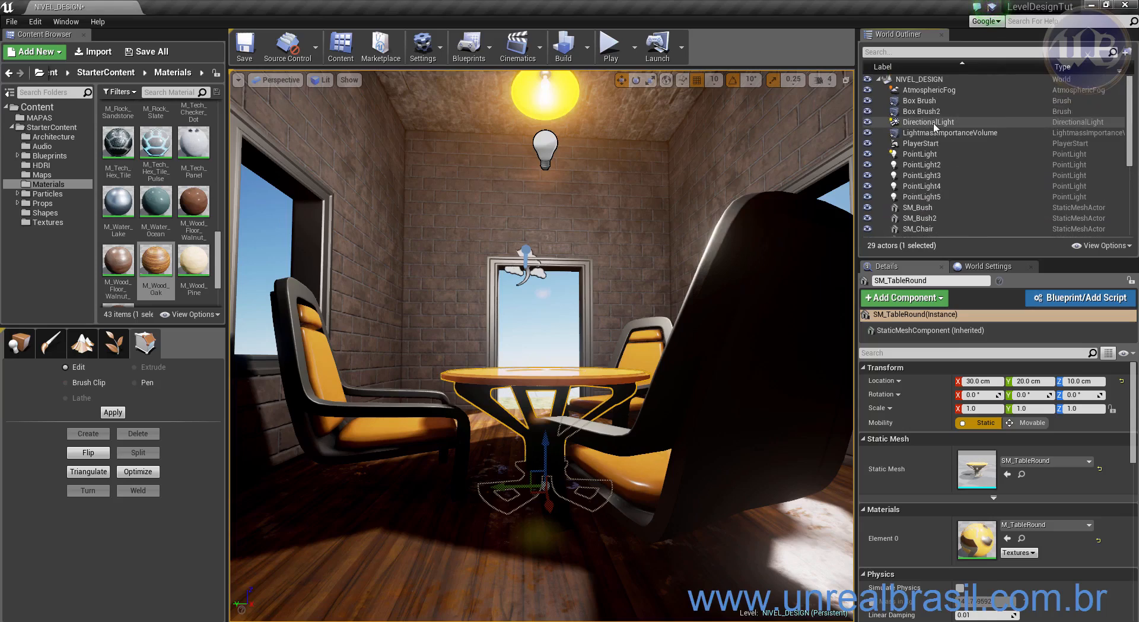
pyautogui.click(929, 122)
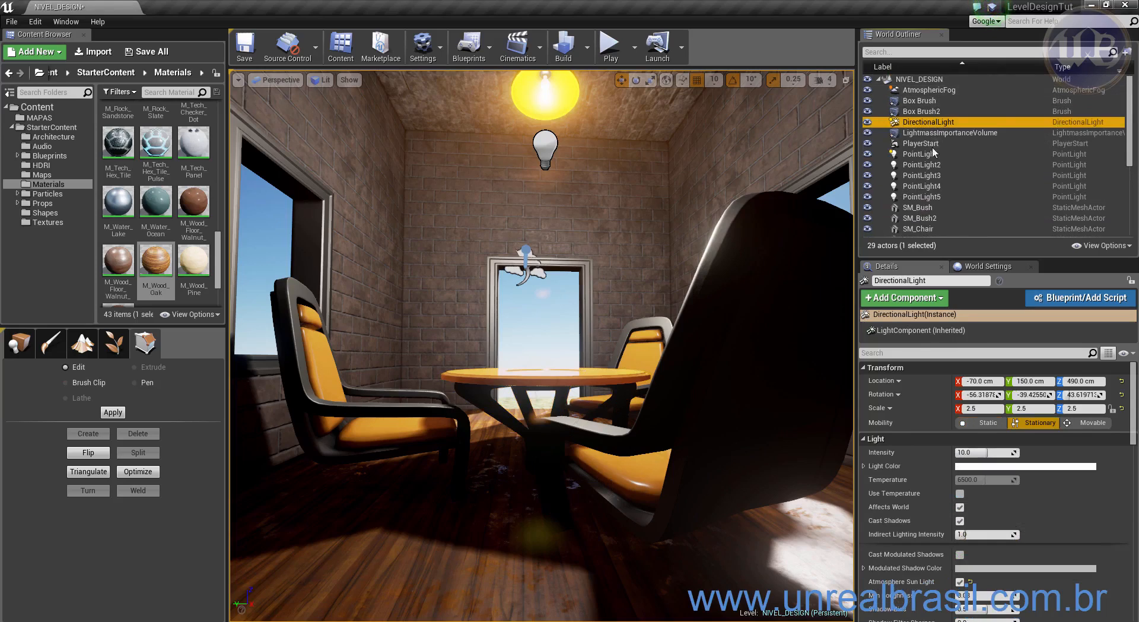
pyautogui.press('f')
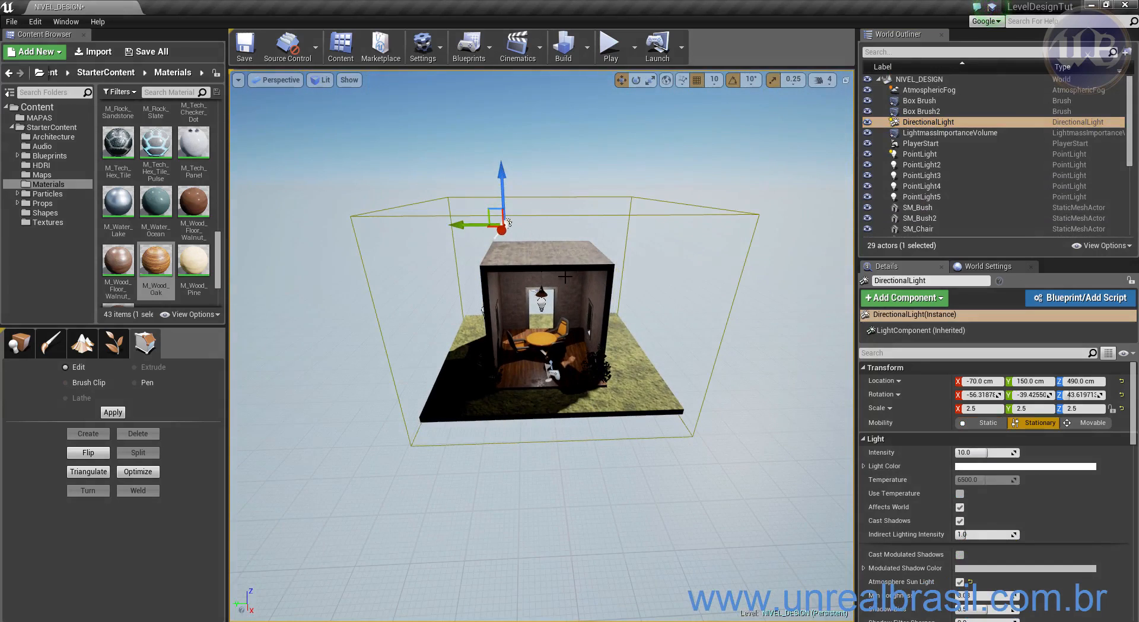
pyautogui.moveTo(498, 127); pyautogui.dragTo(455, 294)
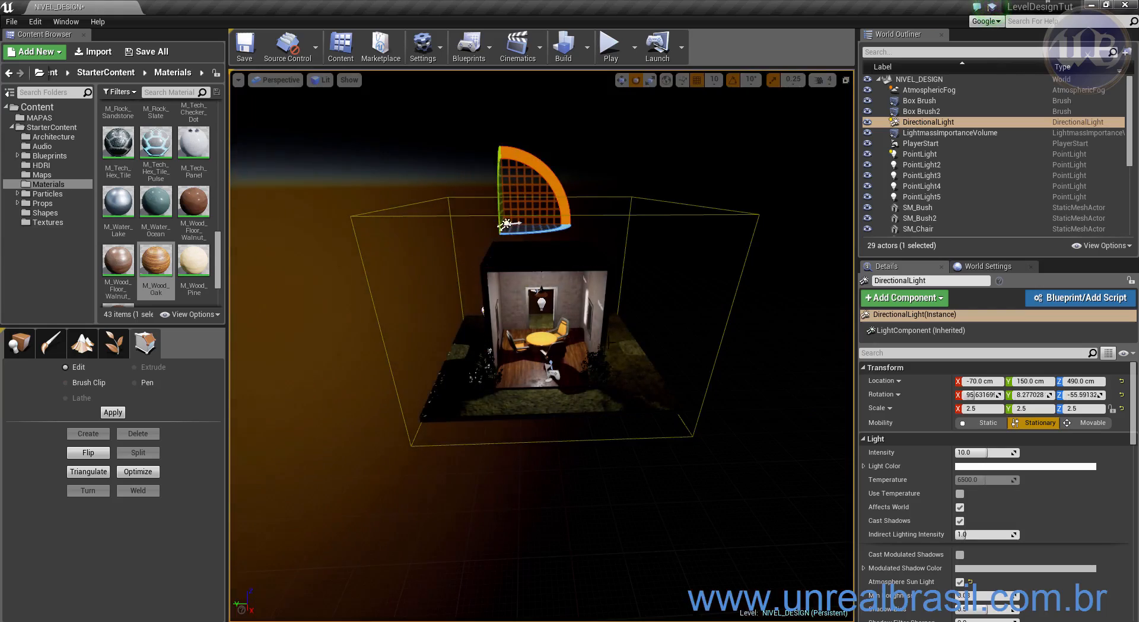
pyautogui.keyDown('alt'); pyautogui.moveTo(656, 368); pyautogui.dragTo(628, 382); pyautogui.keyUp('alt')
pyautogui.scroll(8, 589, 374)
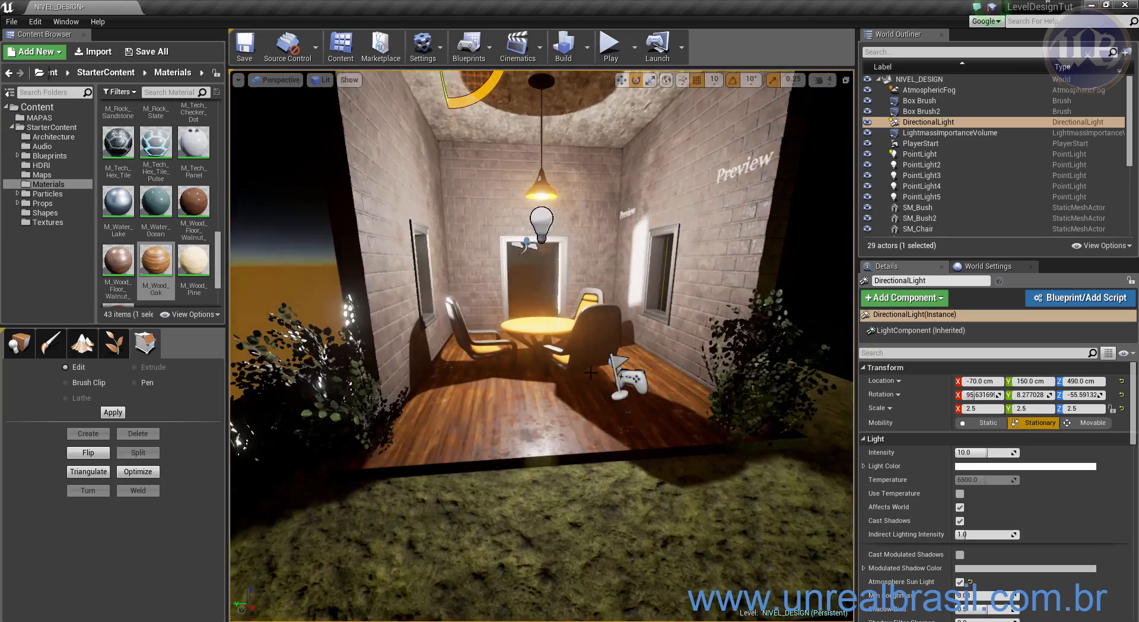
# - Play the level in the editor, walk around the chairs, walls and bushes to check the lighting, and end the play session
pyautogui.click(611, 46)
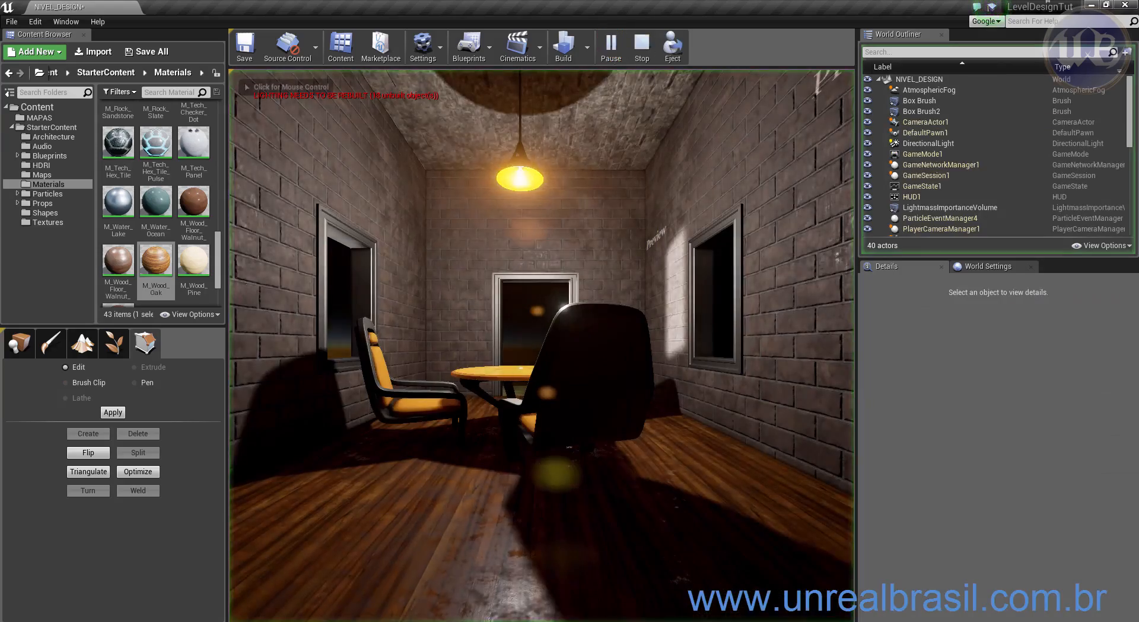
pyautogui.click(541, 346)
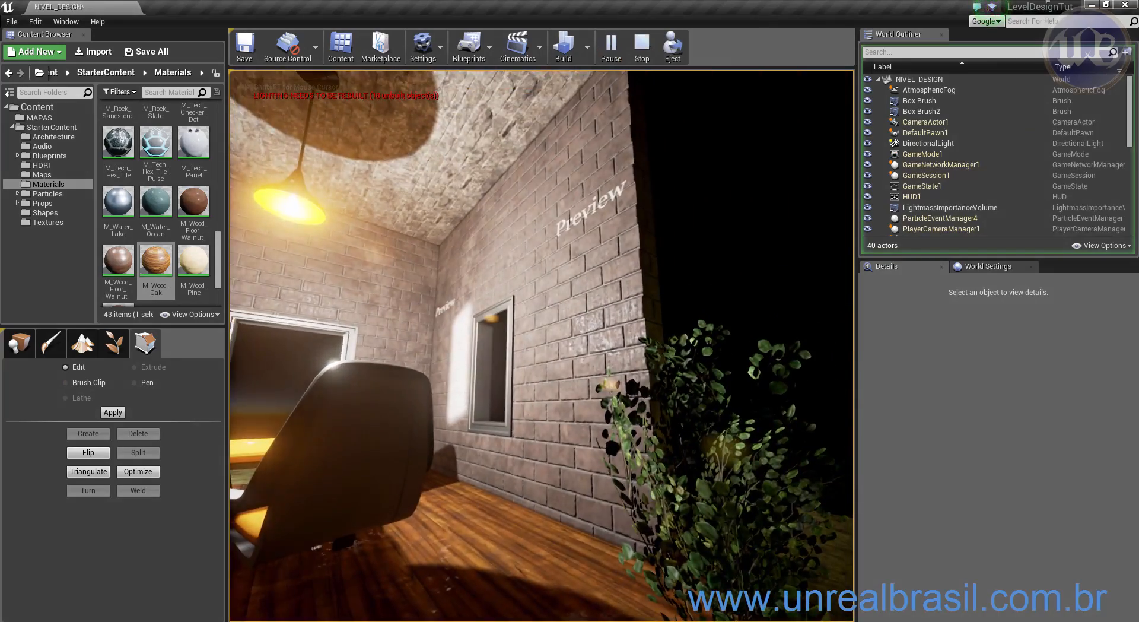
pyautogui.press('w')
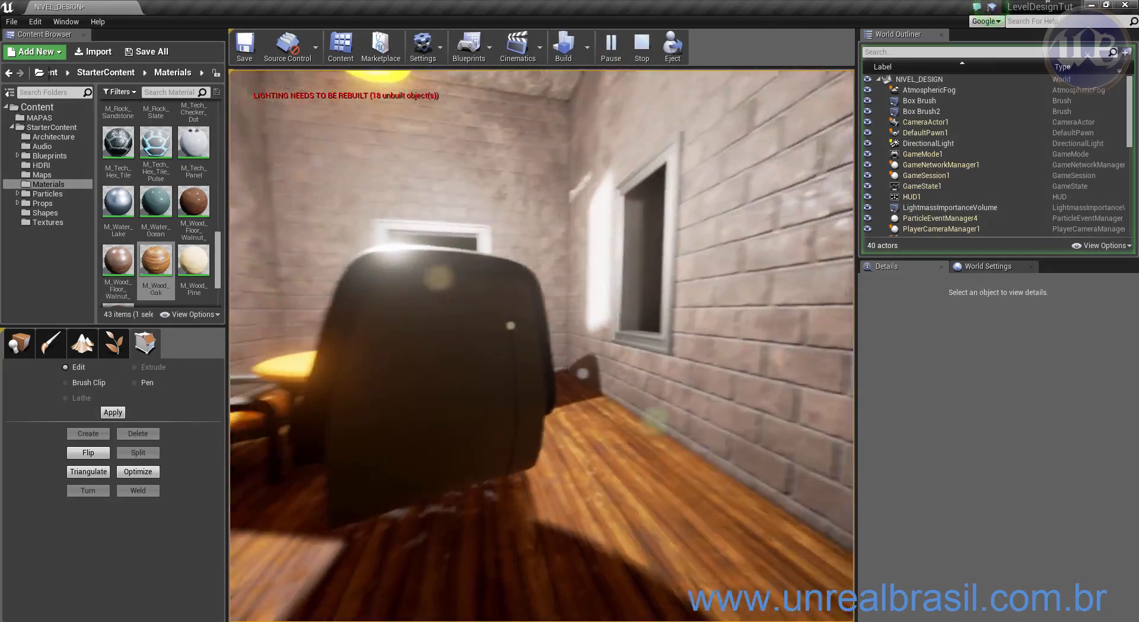
pyautogui.press('w')
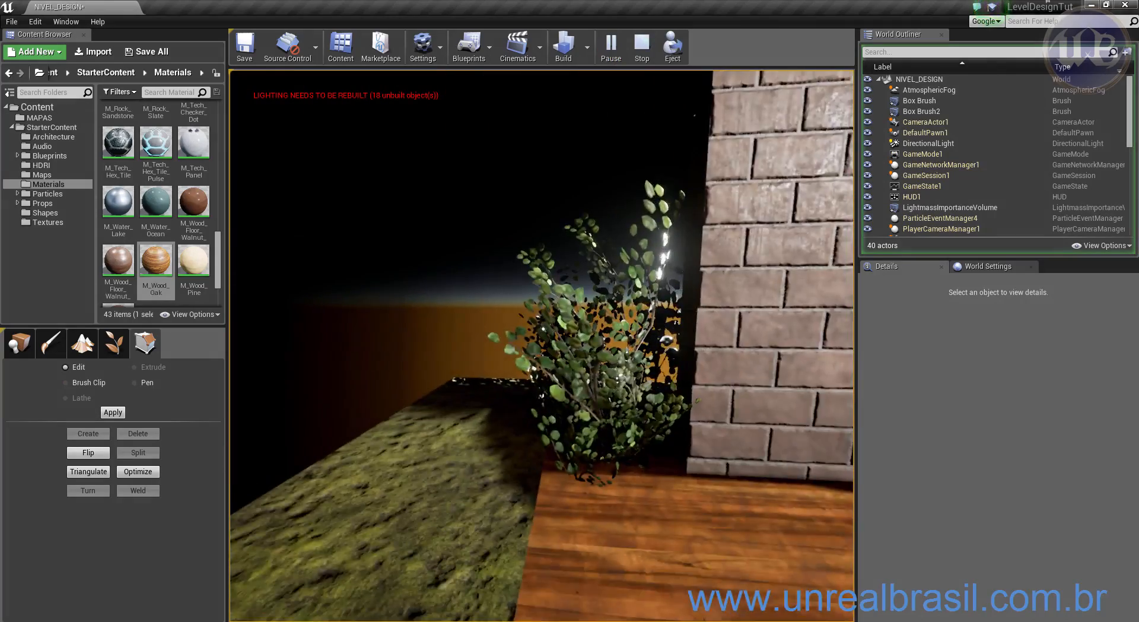
pyautogui.press('w')
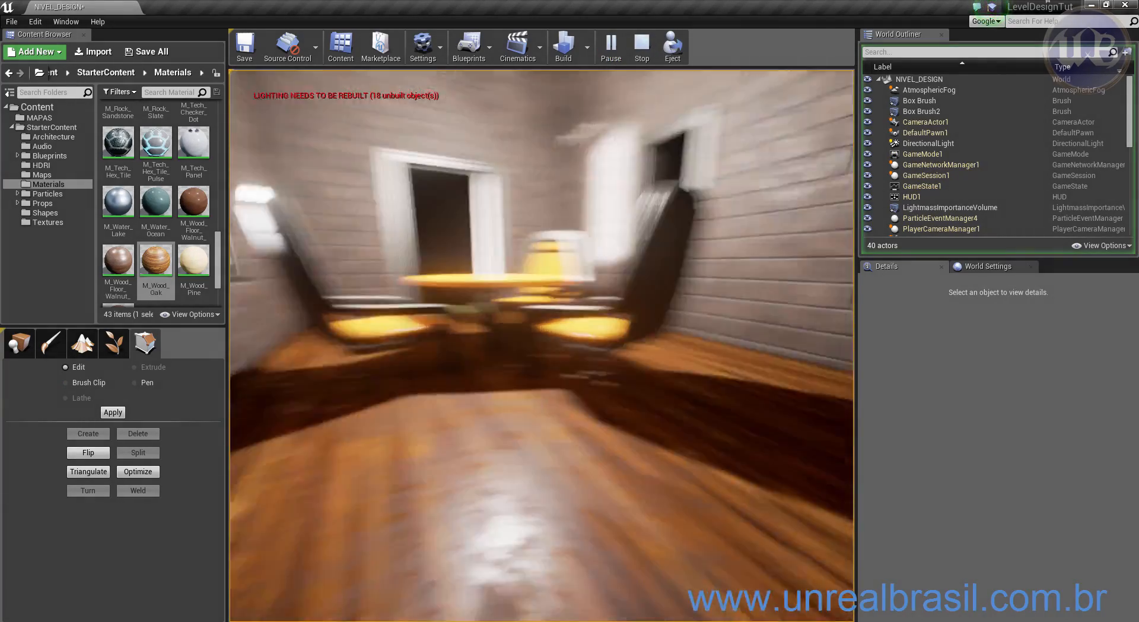
pyautogui.press('w')
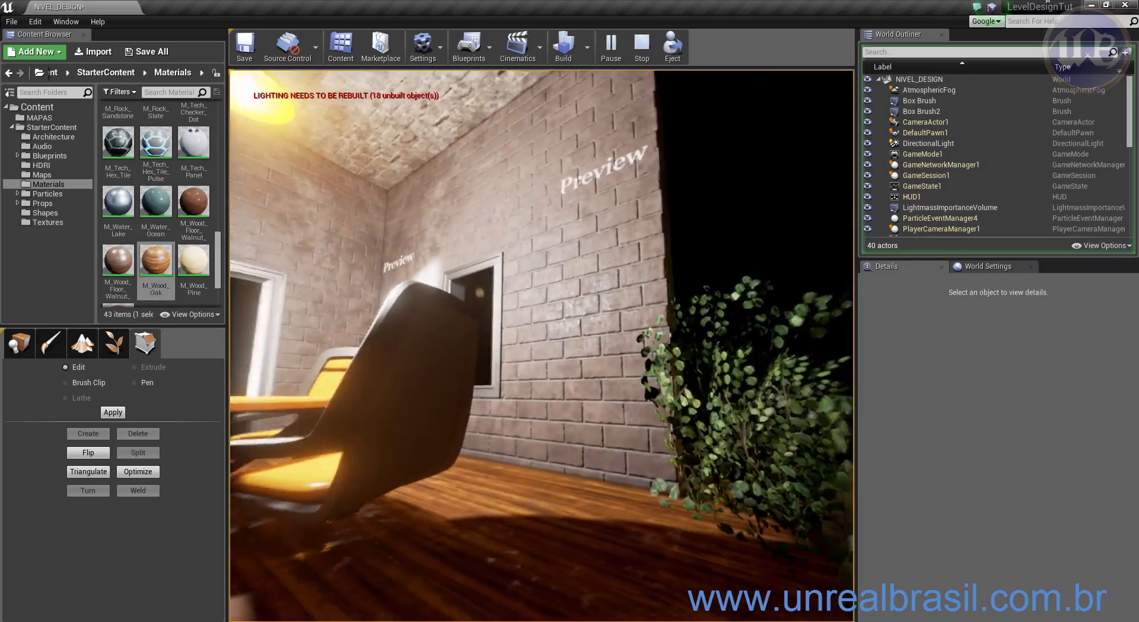
pyautogui.press('s')
pyautogui.press('s')
pyautogui.press('a')
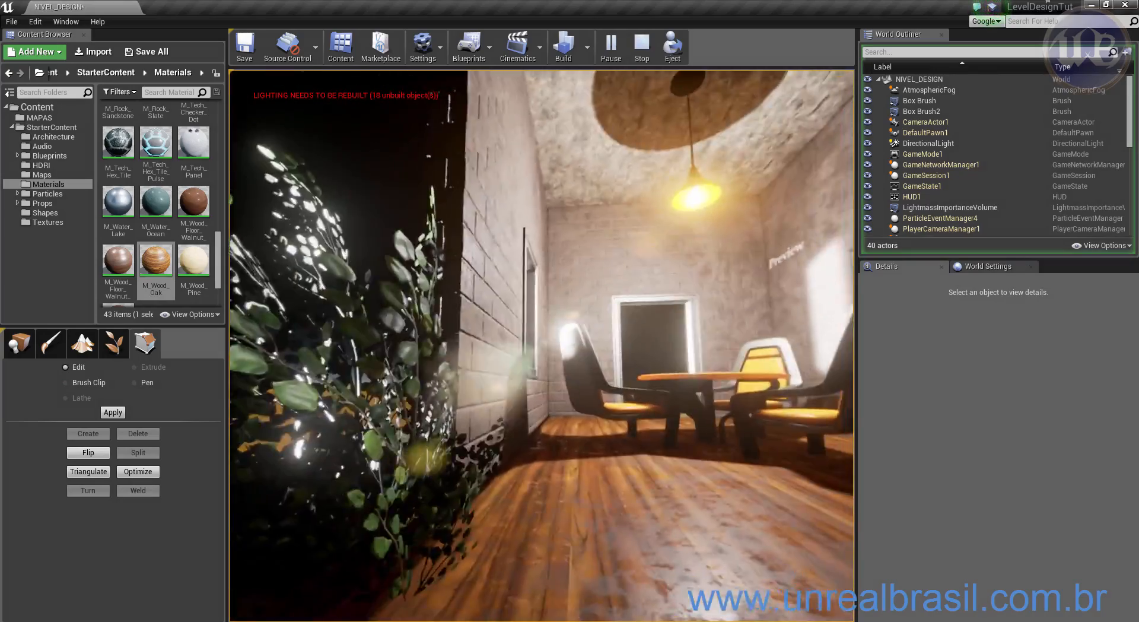
pyautogui.press('d')
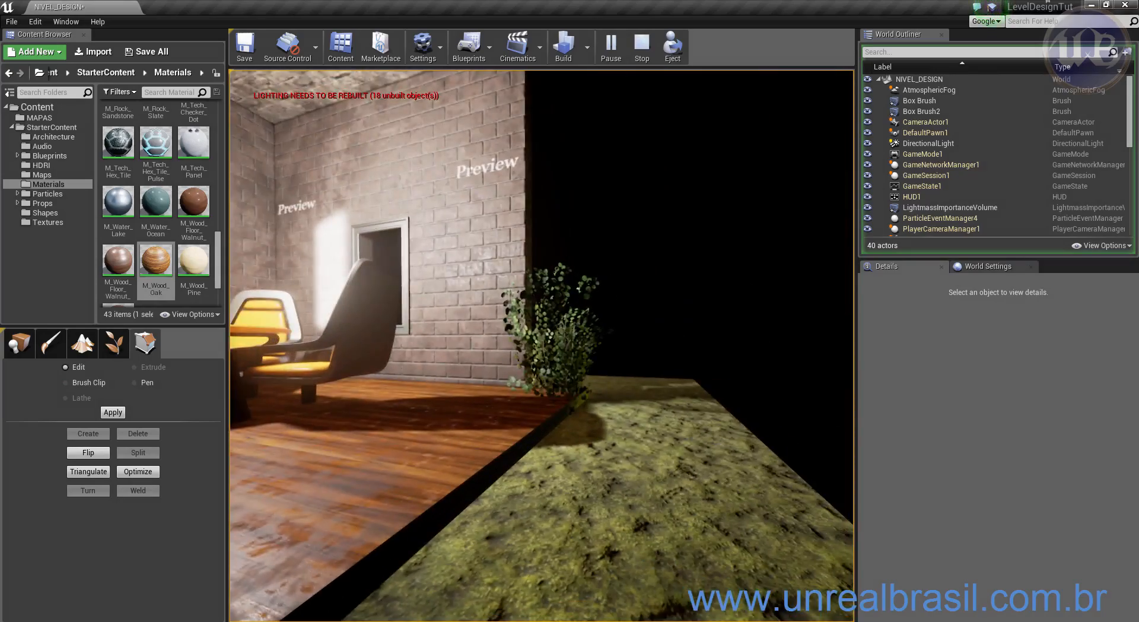
pyautogui.press('Escape')
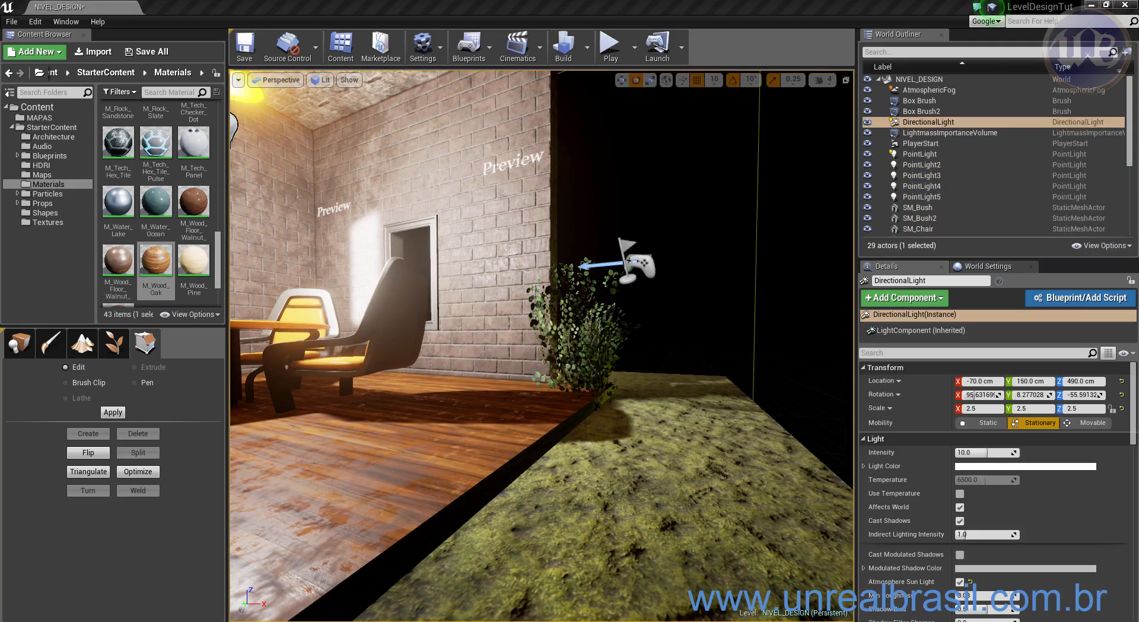
# - Examine the building's outer brick wall, its window and the two wall lamps from outside
pyautogui.scroll(-5, 565, 414)
pyautogui.moveTo(526, 408)
pyautogui.mouseDown(button='right')
pyautogui.moveTo(540, 439)
pyautogui.moveTo(529, 416)
pyautogui.mouseUp(button='right')
pyautogui.scroll(-5, 526, 408)
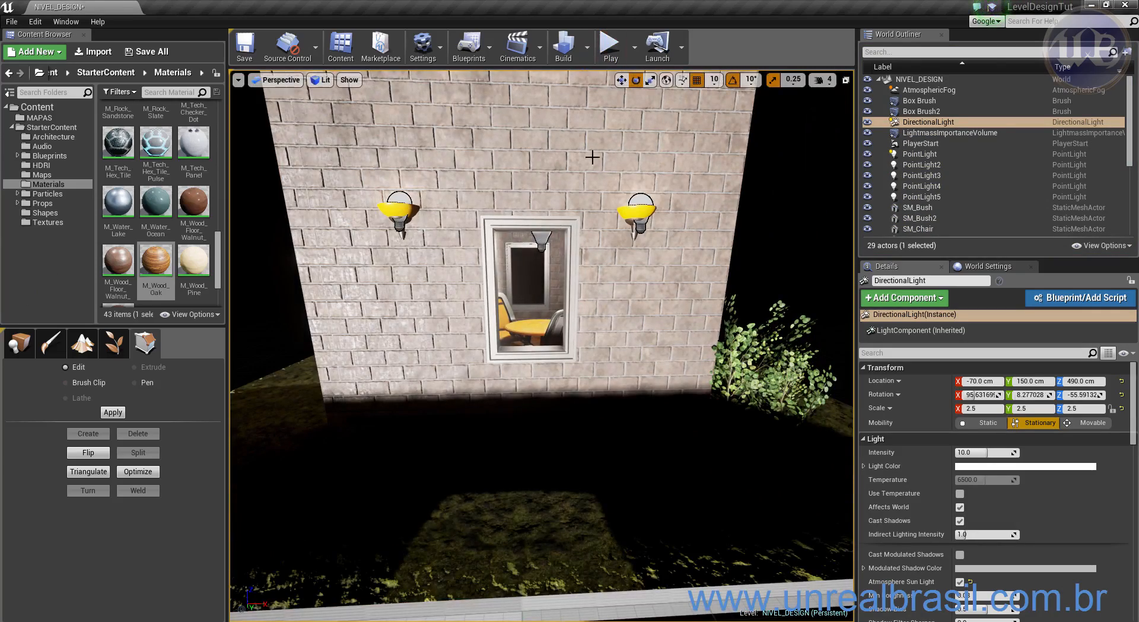
pyautogui.keyDown('alt'); pyautogui.moveTo(462, 375); pyautogui.dragTo(736, 370); pyautogui.keyUp('alt')
pyautogui.keyDown('alt'); pyautogui.moveTo(337, 390); pyautogui.dragTo(361, 415); pyautogui.keyUp('alt')
pyautogui.keyDown('alt'); pyautogui.moveTo(469, 368); pyautogui.dragTo(492, 329); pyautogui.keyUp('alt')
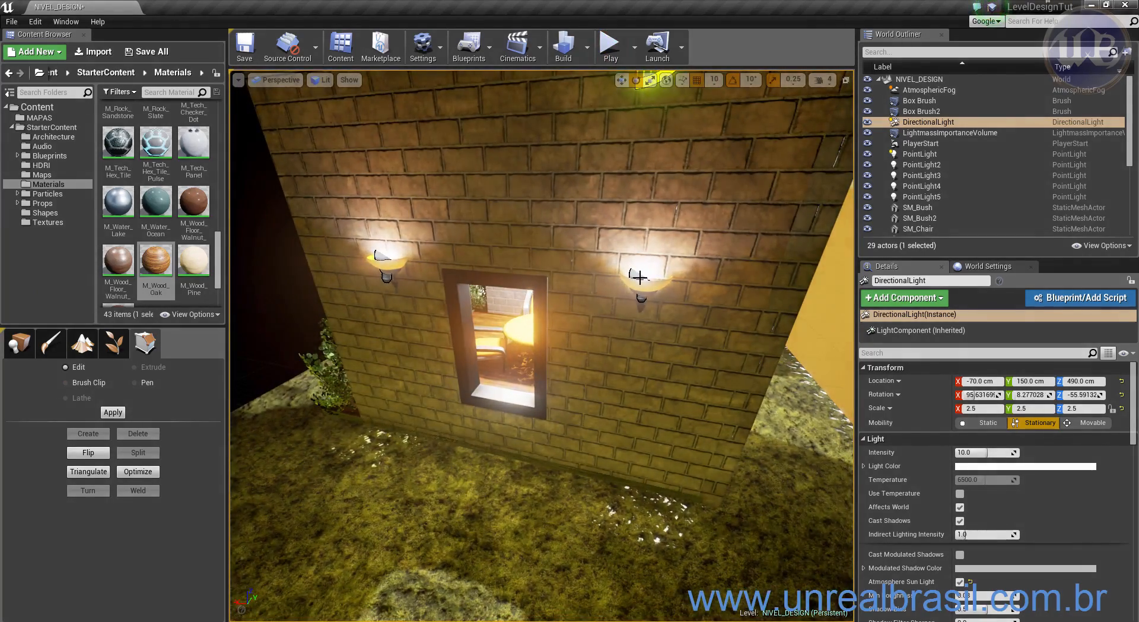
pyautogui.click(639, 277)
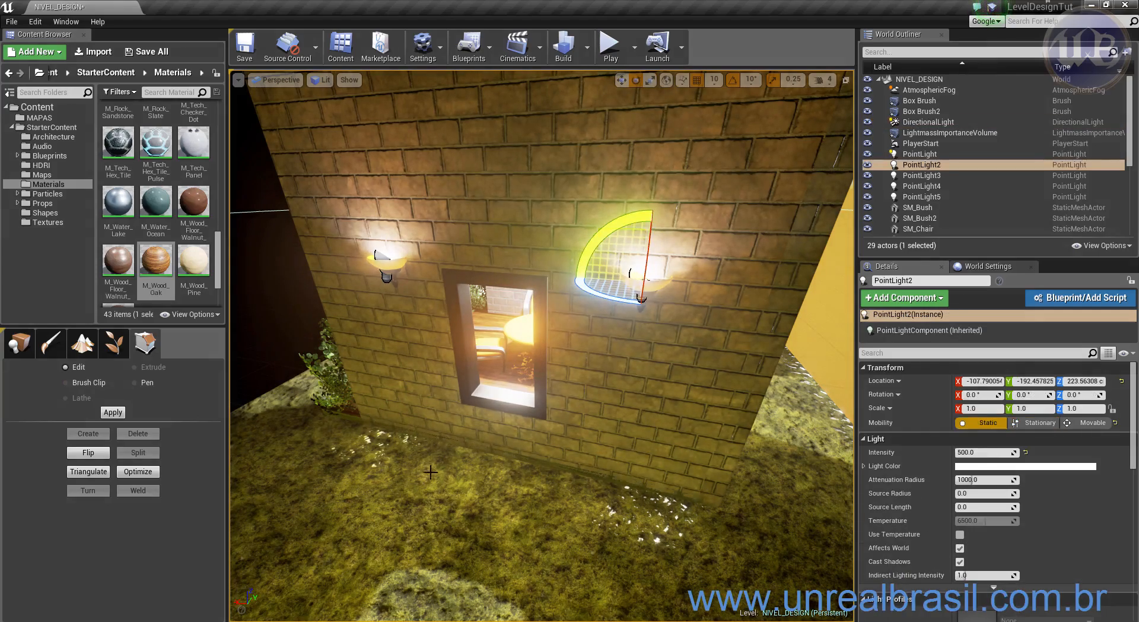
pyautogui.keyDown('alt'); pyautogui.moveTo(623, 344); pyautogui.dragTo(439, 309); pyautogui.keyUp('alt')
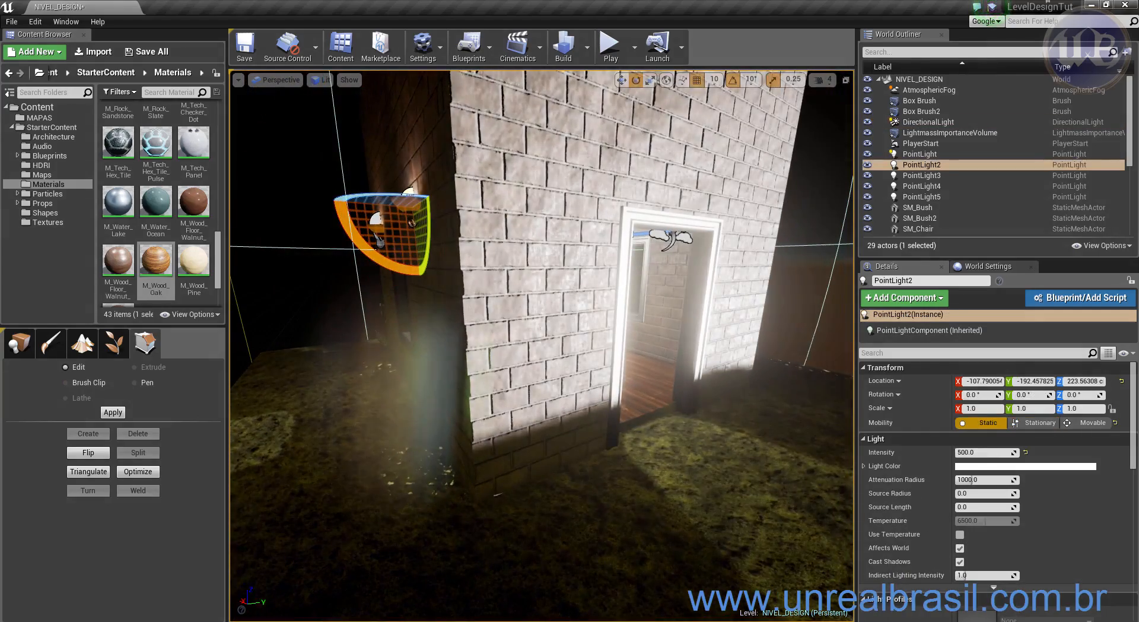
pyautogui.moveTo(404, 267)
pyautogui.mouseDown()
pyautogui.moveTo(315, 217)
pyautogui.moveTo(402, 271)
pyautogui.mouseUp()
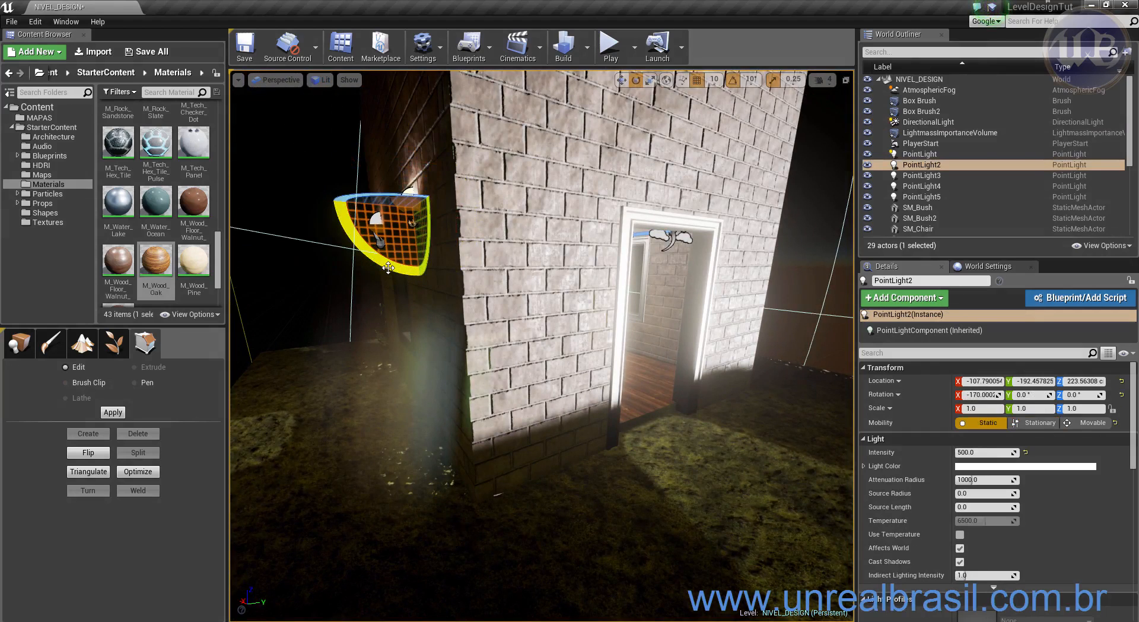
pyautogui.hotkey('ctrl', 'z')
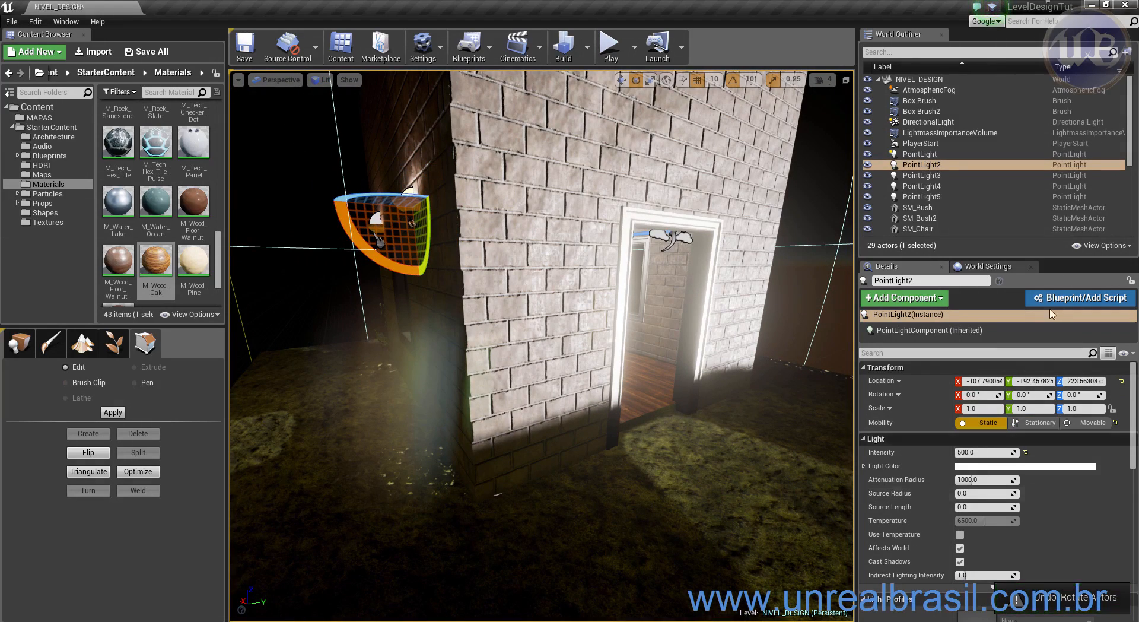
# - Select the directional light again, focus on it and rotate it to about X -90°, Y 0°, Z 56°
pyautogui.click(947, 155)
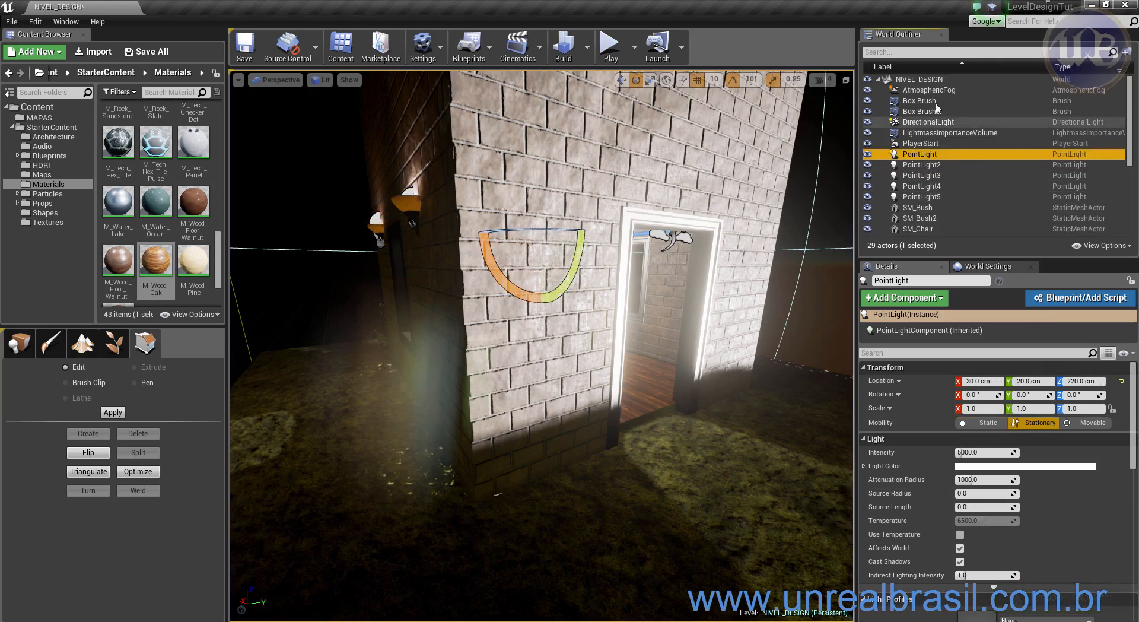
pyautogui.click(949, 123)
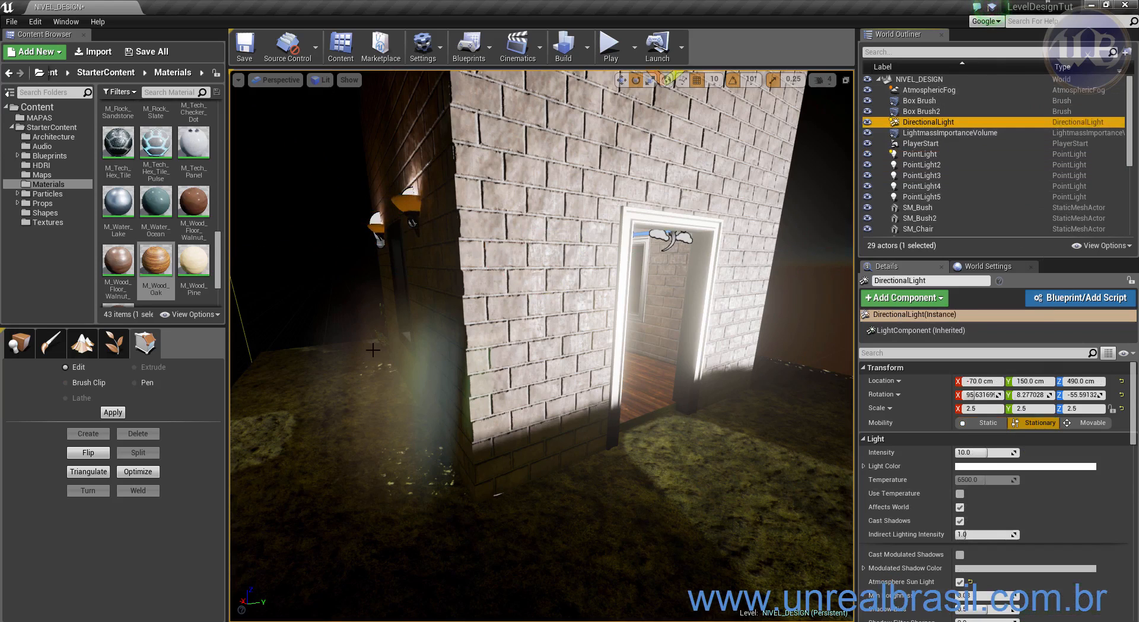
pyautogui.press('f')
pyautogui.moveTo(573, 176); pyautogui.dragTo(309, 323)
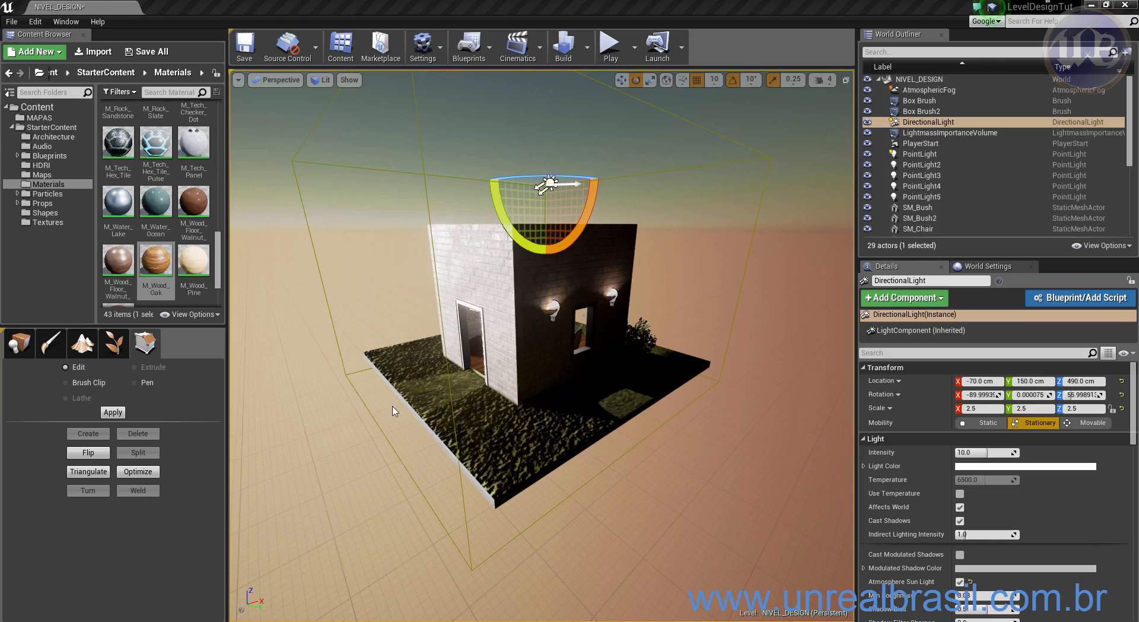
# - Undo the material applied to the ground slab and the preceding rotation of the directional light
pyautogui.moveTo(156, 261); pyautogui.dragTo(421, 417)
pyautogui.hotkey('ctrl', 'z')
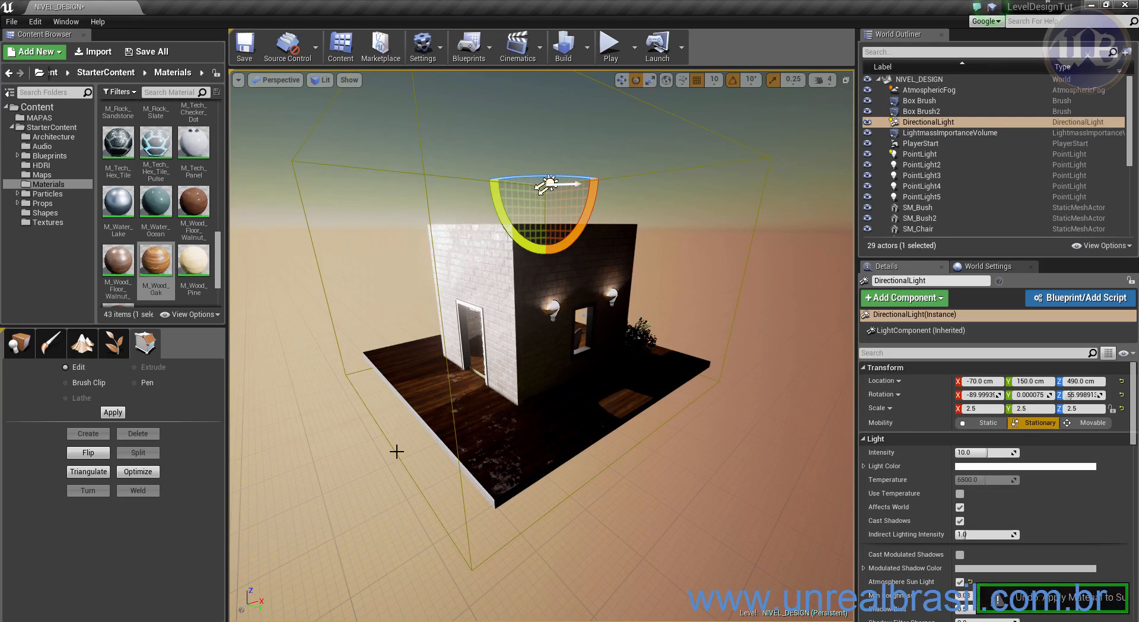
pyautogui.moveTo(404, 475); pyautogui.dragTo(415, 474, button='right')
pyautogui.keyDown('alt'); pyautogui.moveTo(375, 474); pyautogui.dragTo(468, 489); pyautogui.keyUp('alt')
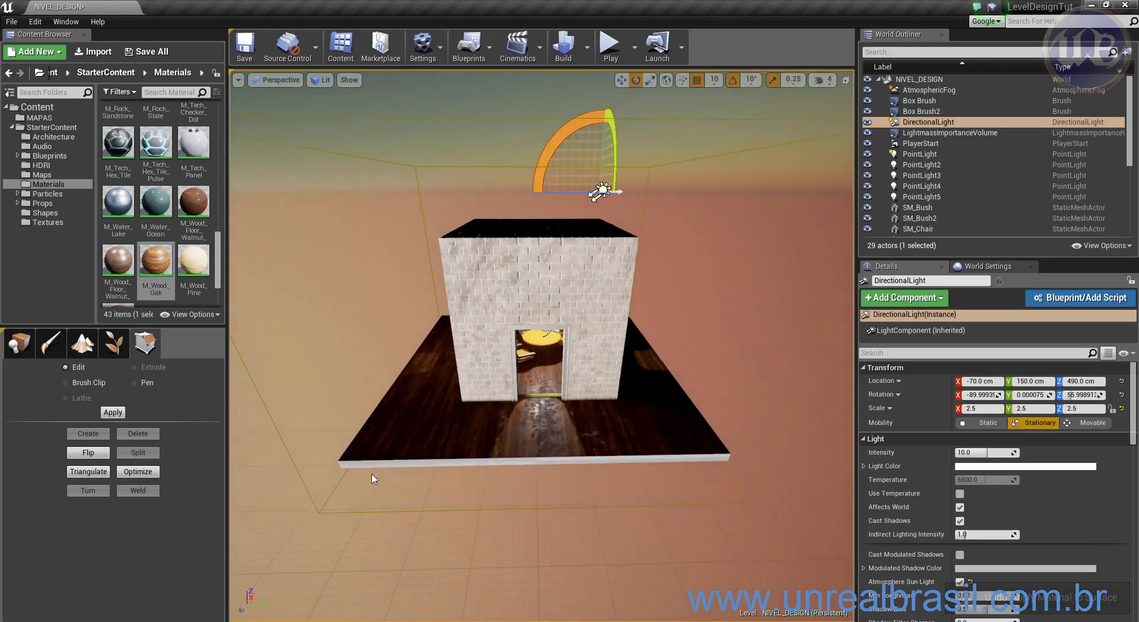
pyautogui.hotkey('ctrl', 'z')
# - Examine the building from outside and through its open front to check the sunlight and shadows on the wood floor
pyautogui.keyDown('alt'); pyautogui.moveTo(332, 470); pyautogui.dragTo(418, 481); pyautogui.keyUp('alt')
pyautogui.keyDown('alt'); pyautogui.moveTo(737, 431); pyautogui.dragTo(569, 436); pyautogui.keyUp('alt')
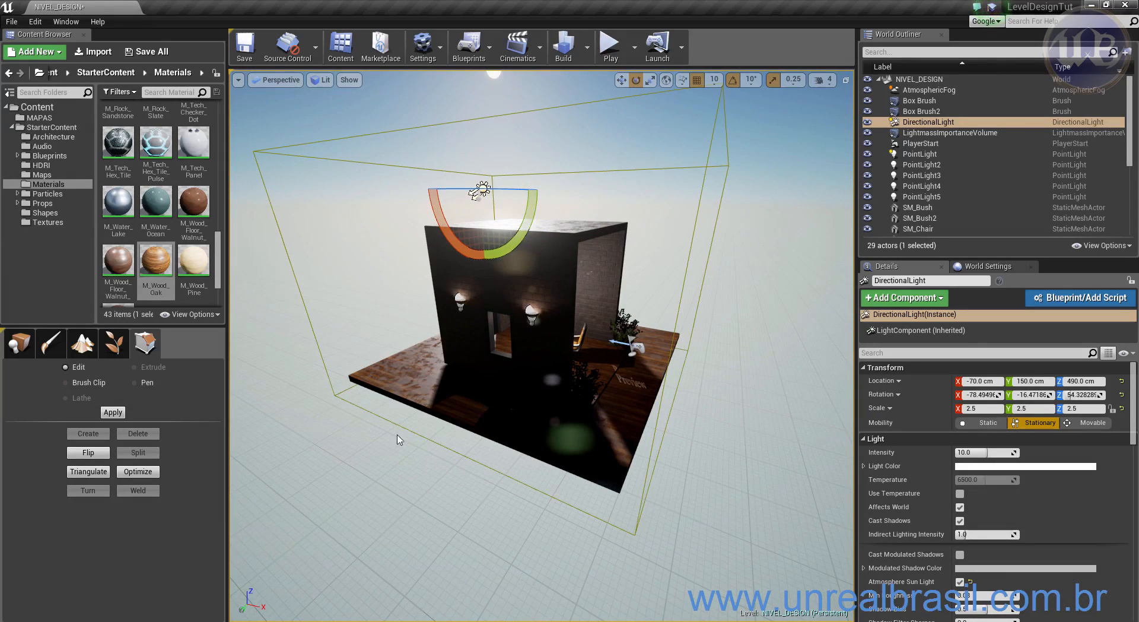
pyautogui.scroll(5, 541, 345)
pyautogui.keyDown('alt'); pyautogui.moveTo(555, 422); pyautogui.dragTo(403, 415); pyautogui.keyUp('alt')
pyautogui.keyDown('alt'); pyautogui.moveTo(752, 447); pyautogui.dragTo(830, 447, button='right'); pyautogui.keyUp('alt')
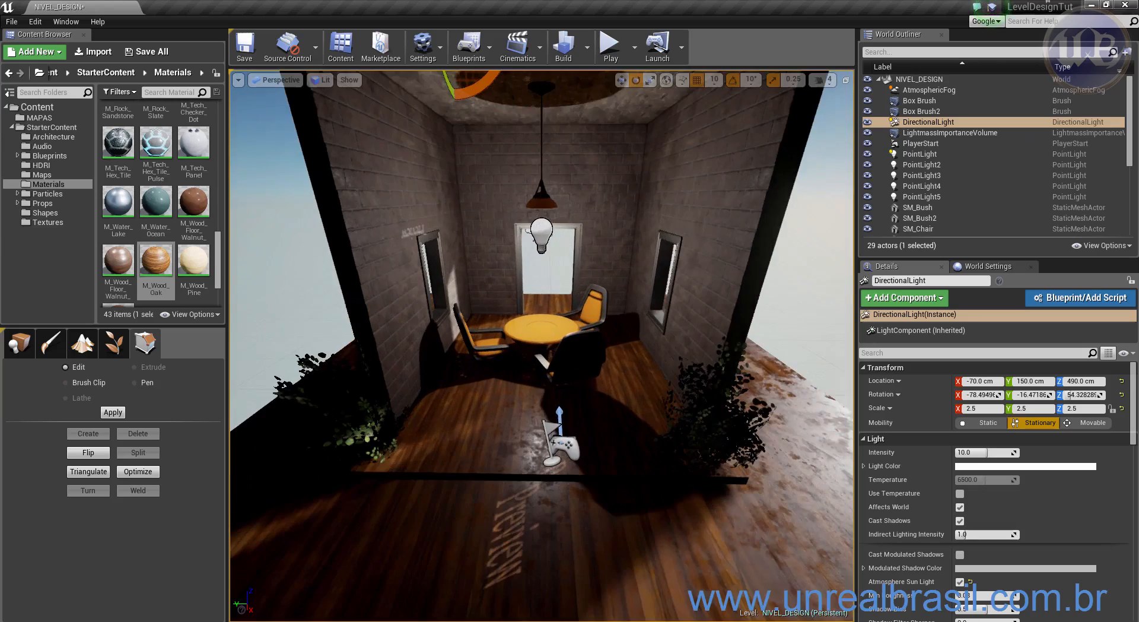
pyautogui.moveTo(711, 528)
pyautogui.keyDown('alt'); pyautogui.mouseDown()
pyautogui.moveTo(725, 466)
pyautogui.moveTo(724, 533)
pyautogui.mouseUp(); pyautogui.keyUp('alt')
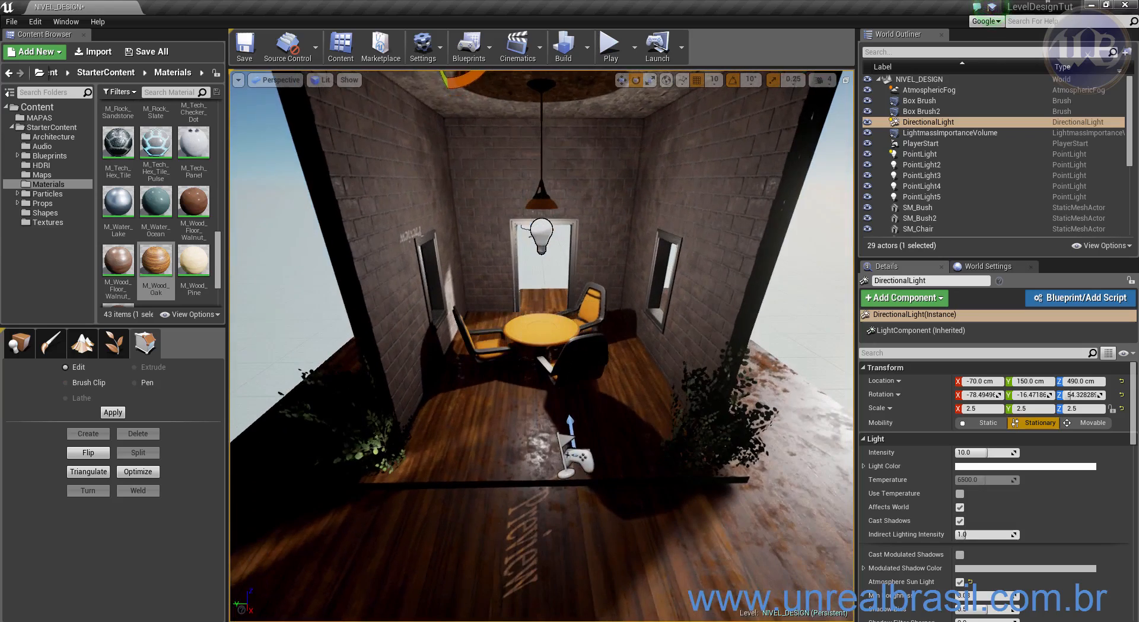